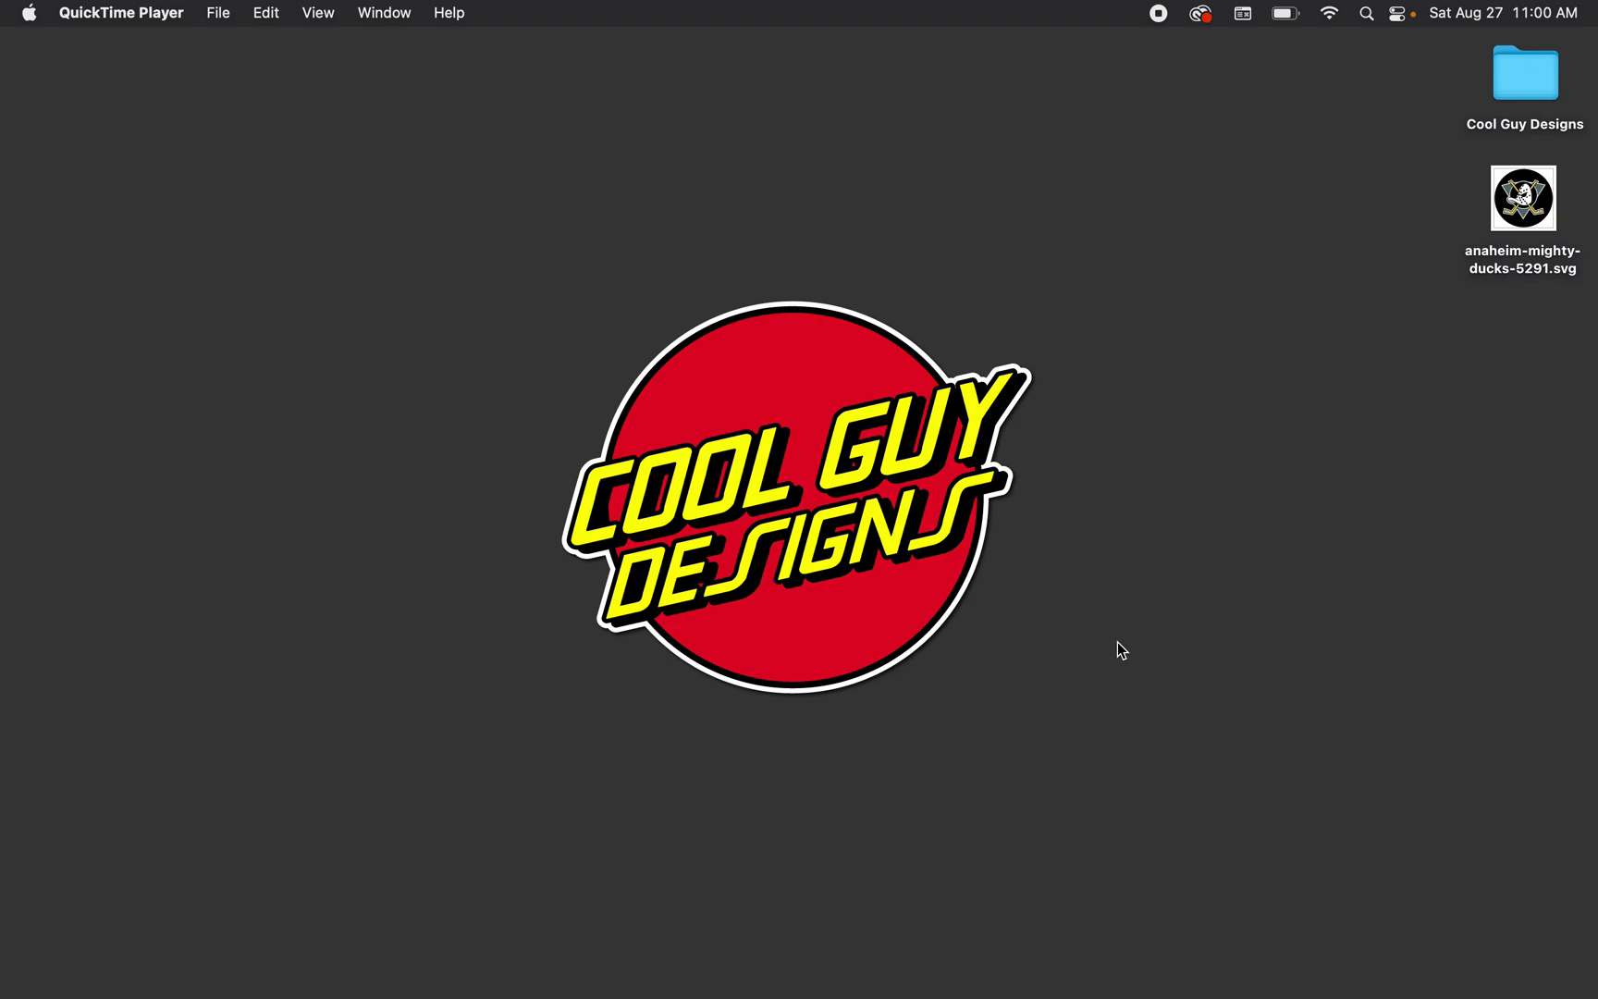
# Switch to Brave to view the Anaheim Mighty Ducks 5291 SVG download page, and return to Illustrator
pyautogui.press('super+Tab')
pyautogui.press('super+Tab')
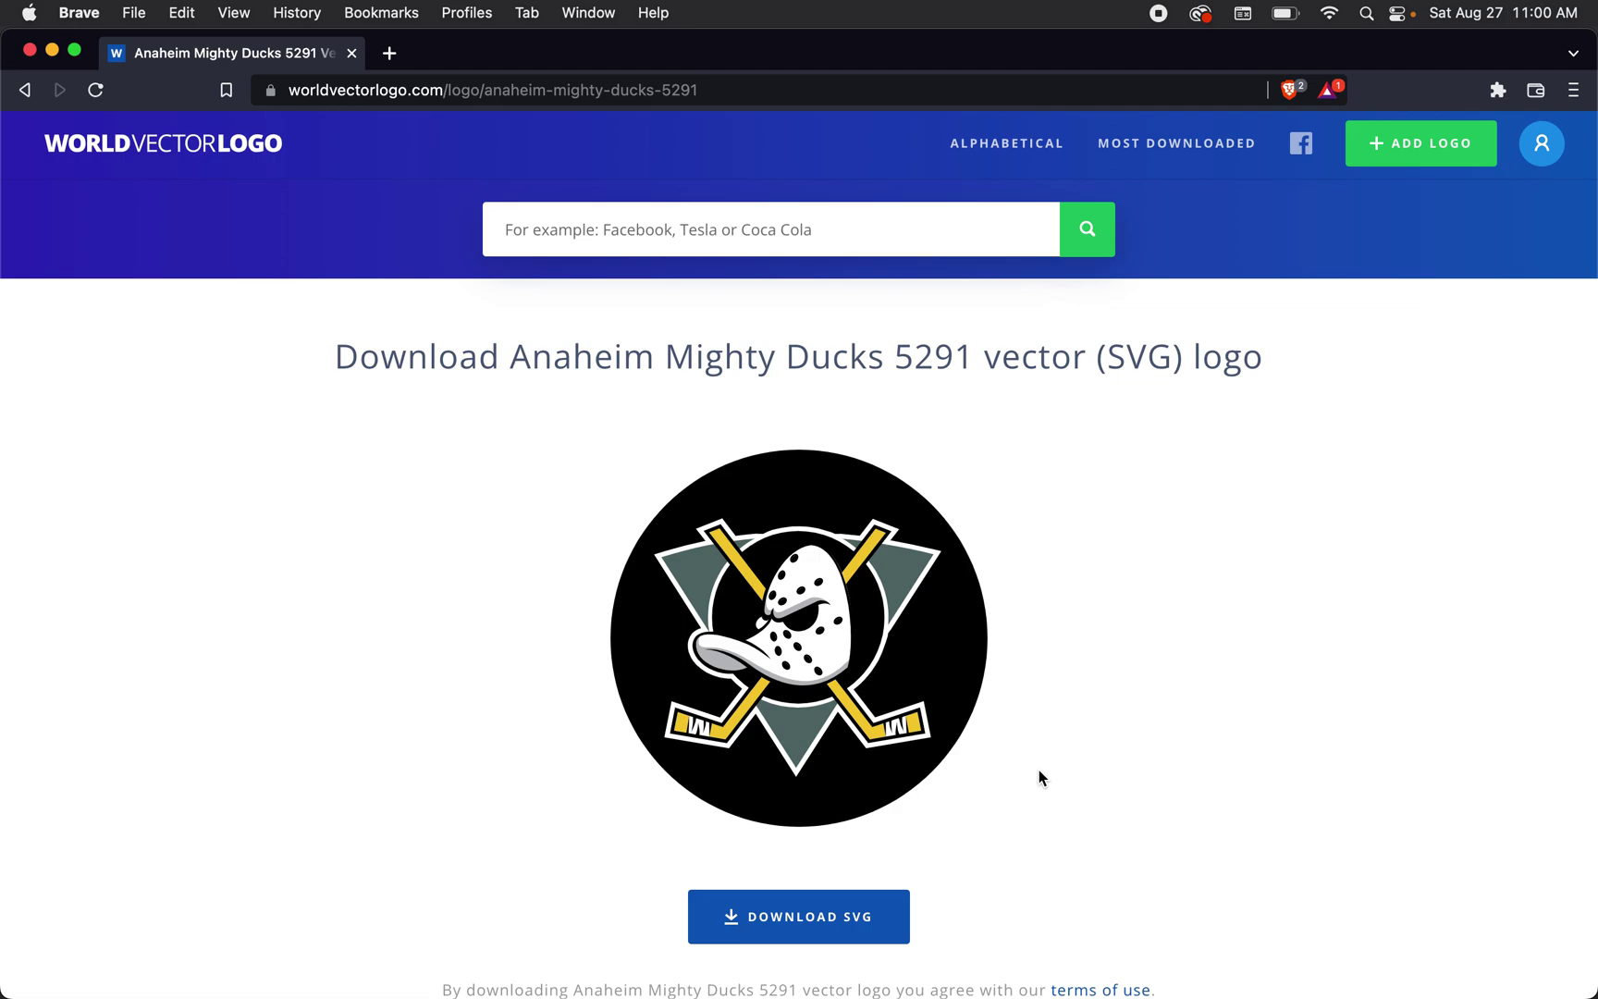
pyautogui.press('super+Tab')
pyautogui.press('super+Tab')
pyautogui.press('super+Tab')
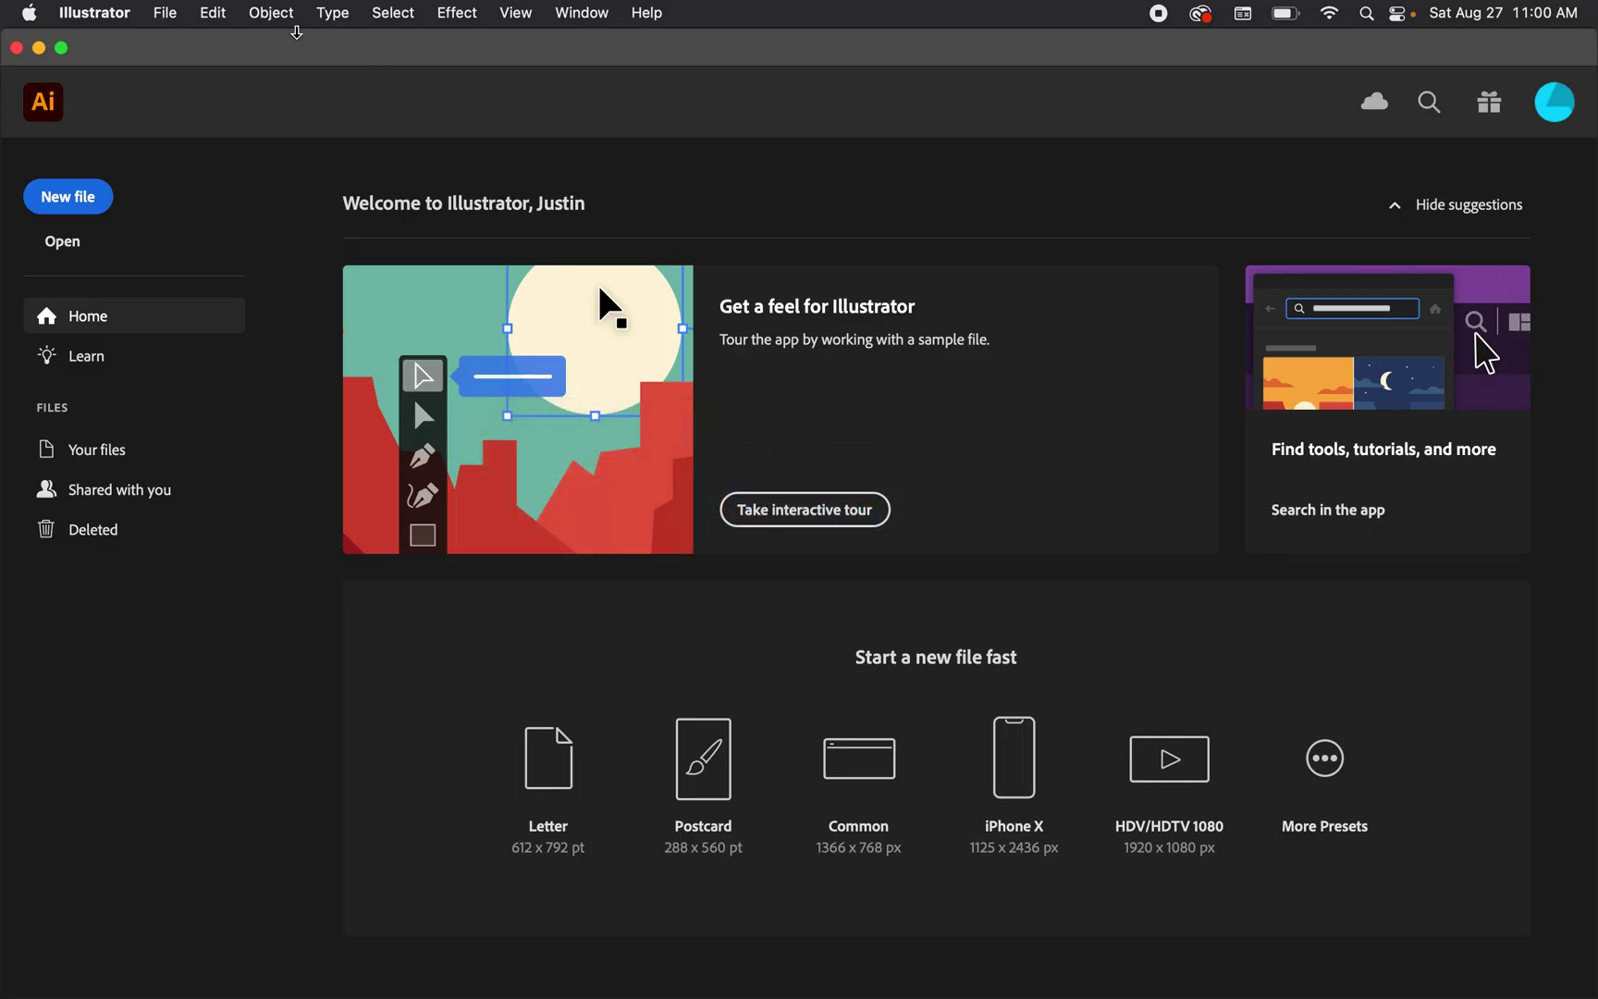
# Create a new document named Mighty Ducks Crop, 10 x 10 in, with inches as units and CMYK color mode
pyautogui.click(167, 13)
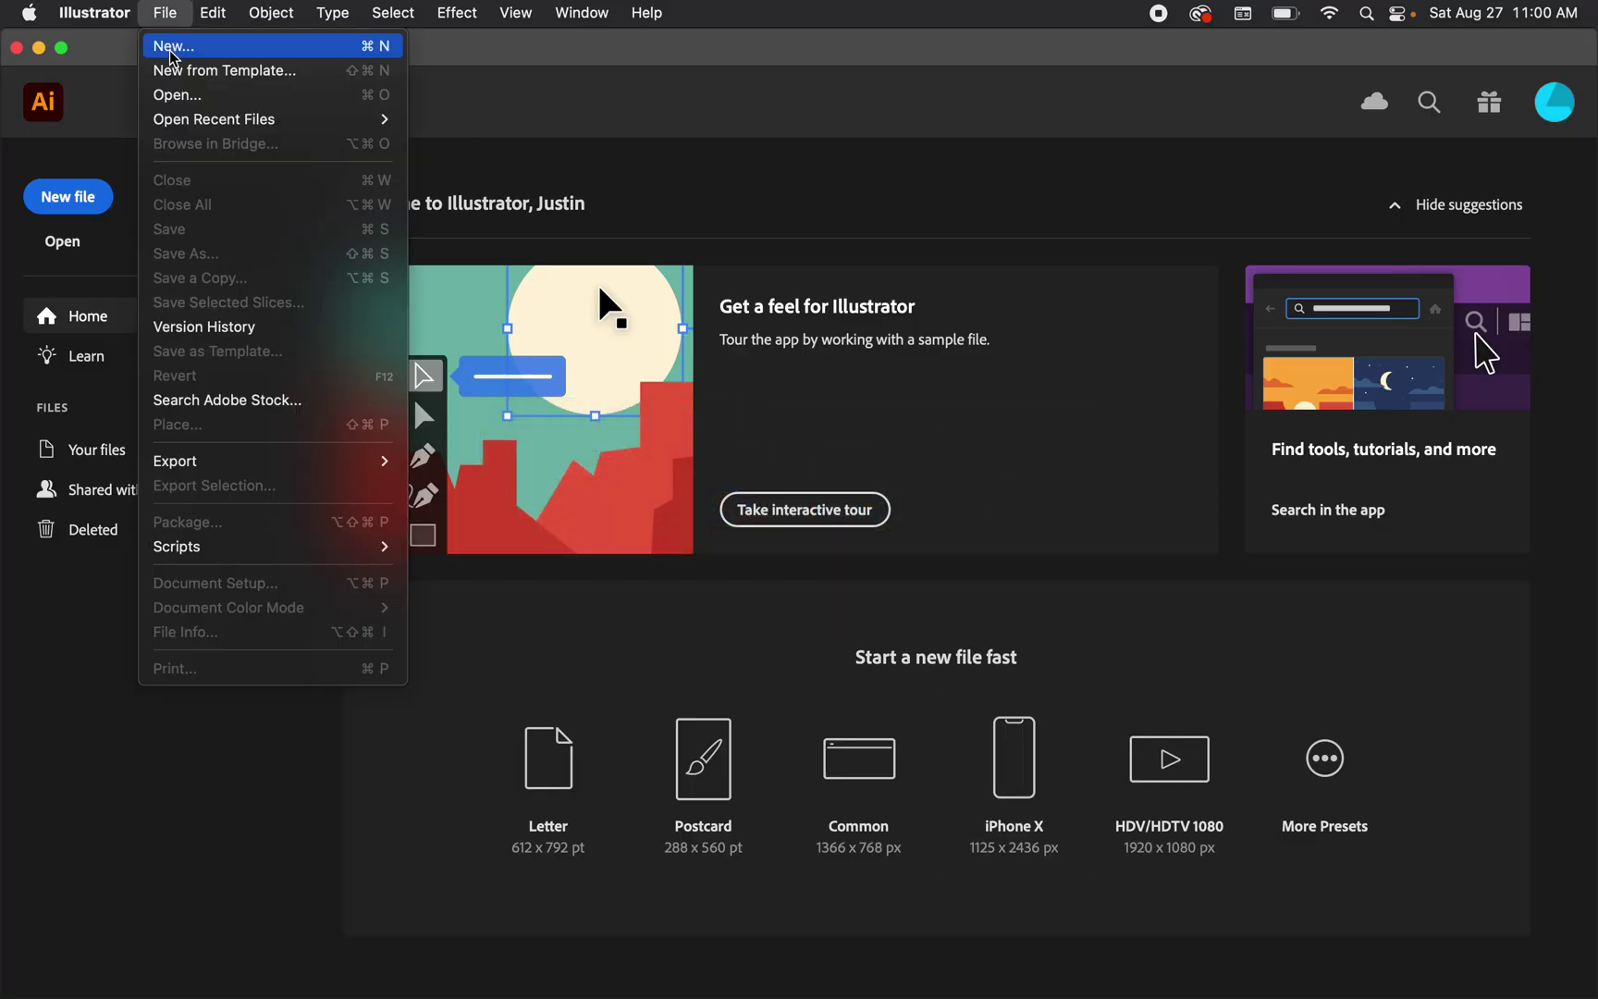
pyautogui.click(172, 53)
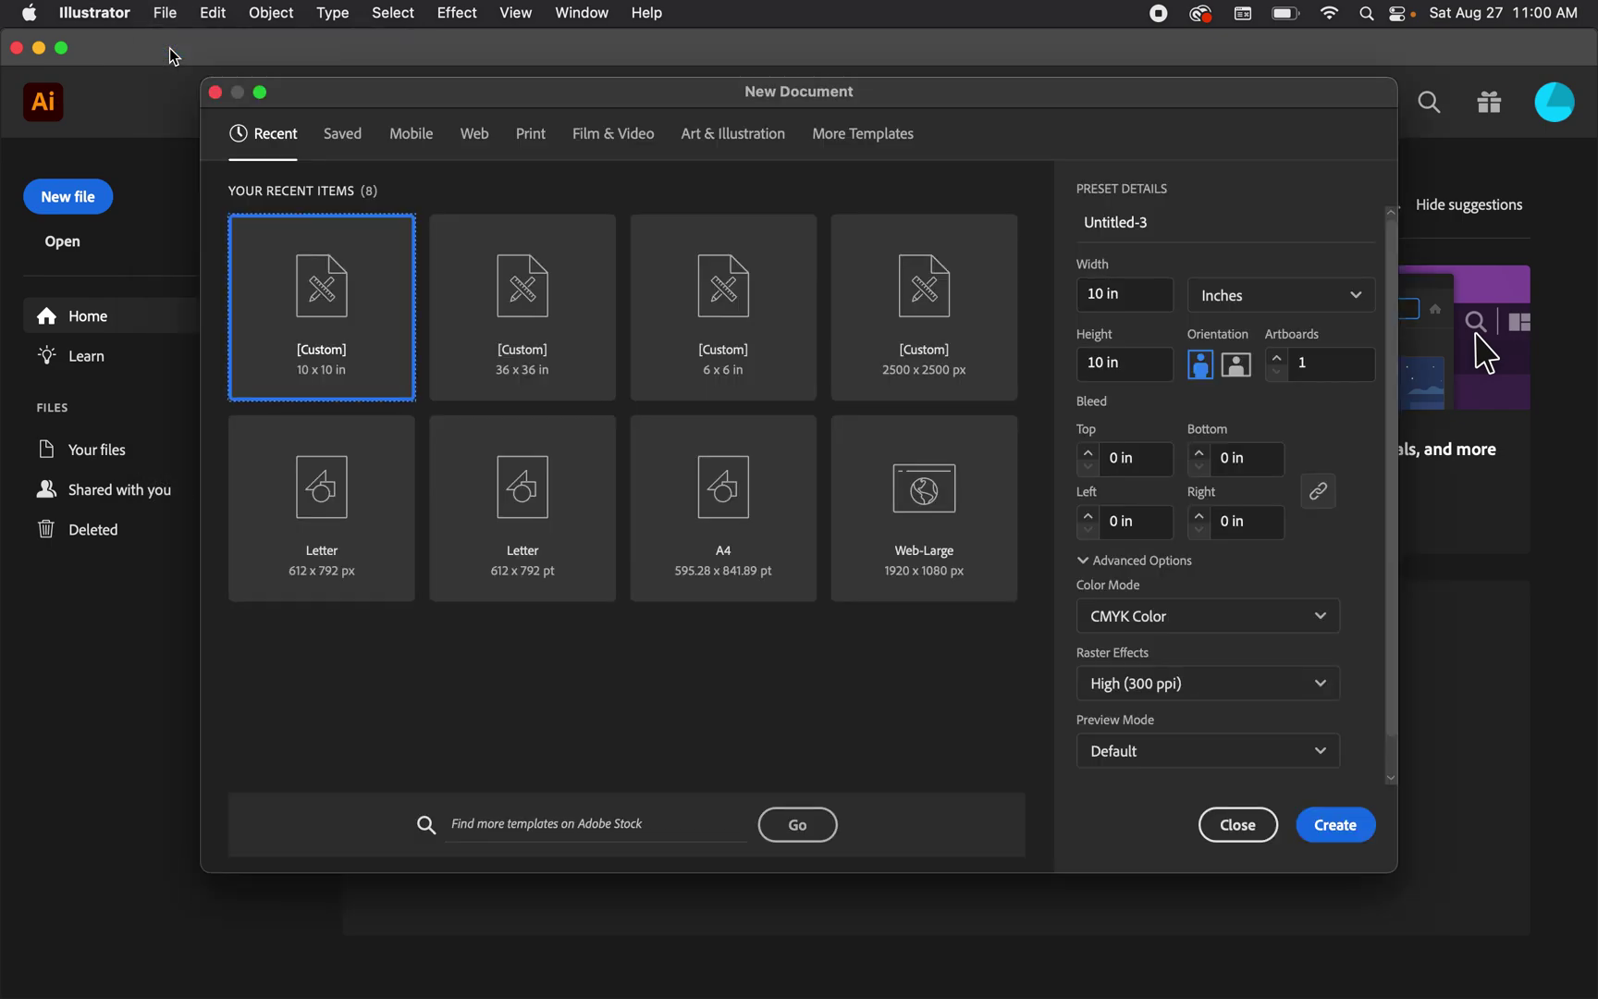
pyautogui.click(1153, 234)
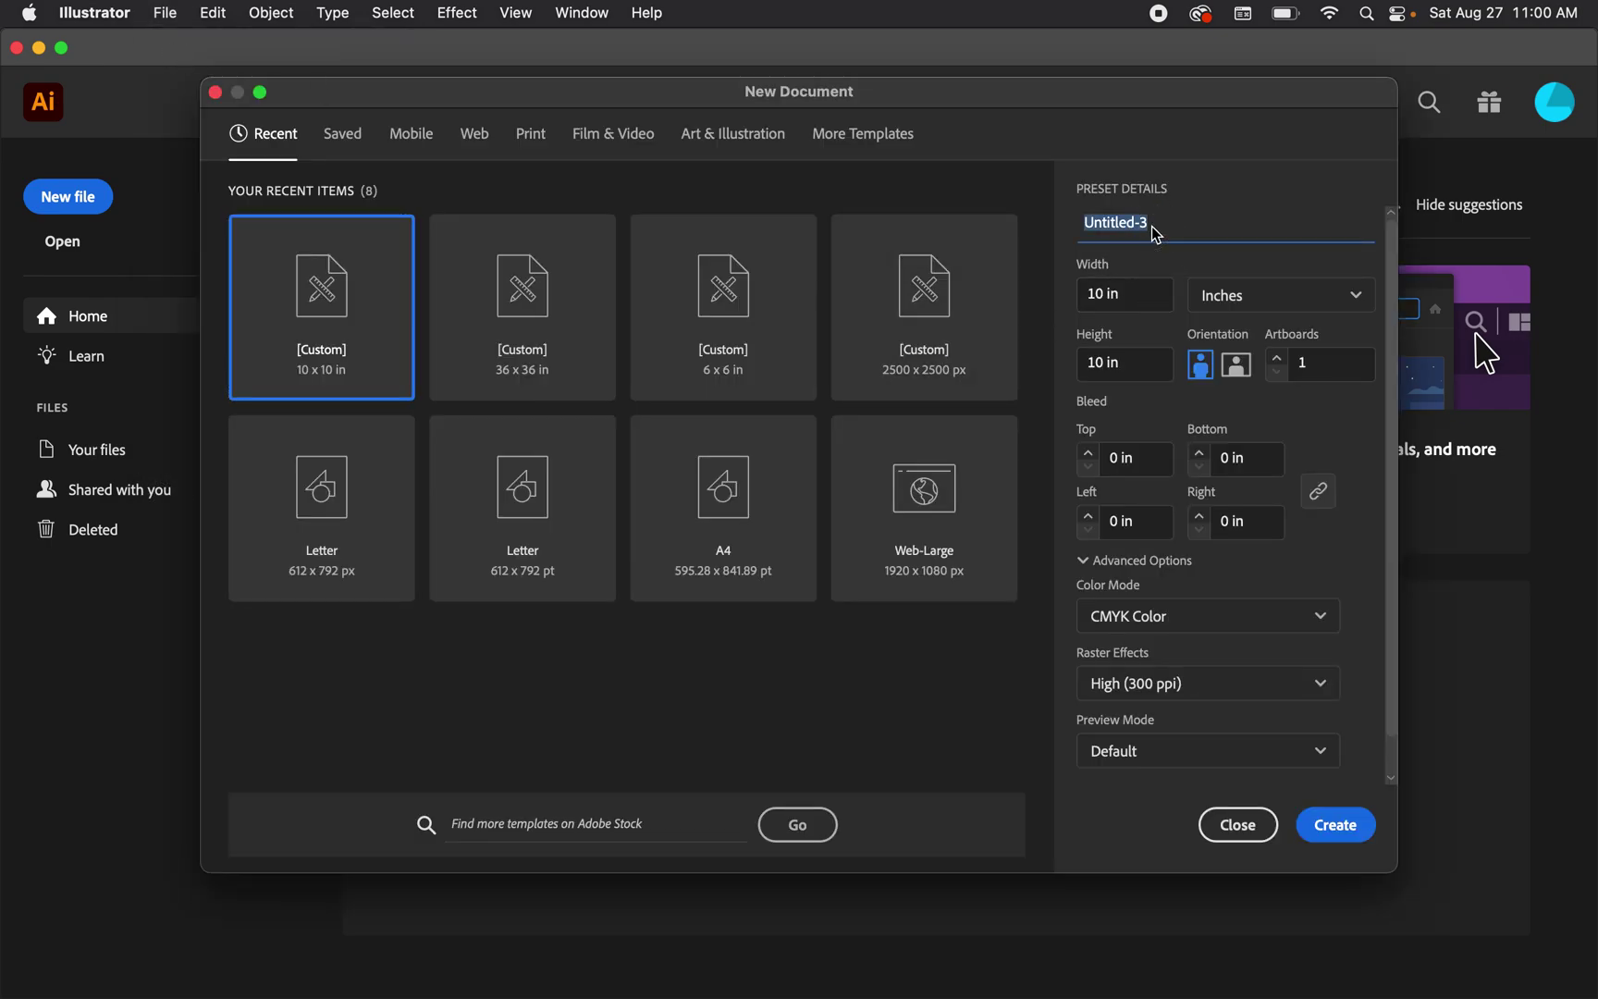
pyautogui.write('Mighty Ducks Crop')
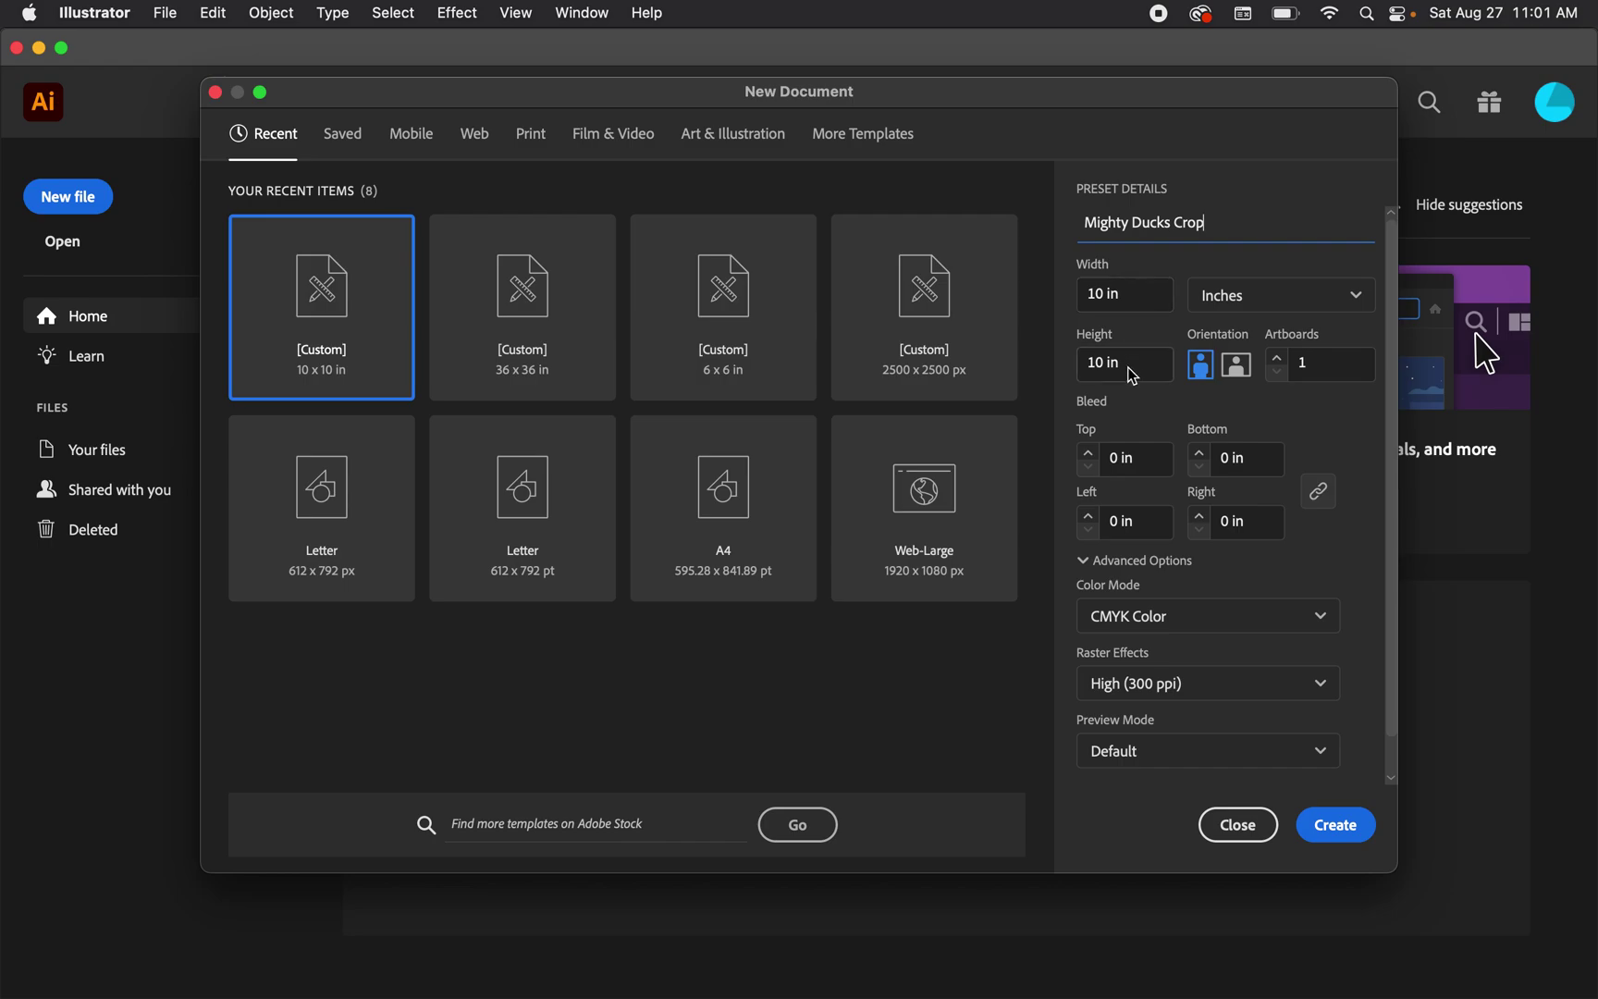
pyautogui.click(1293, 301)
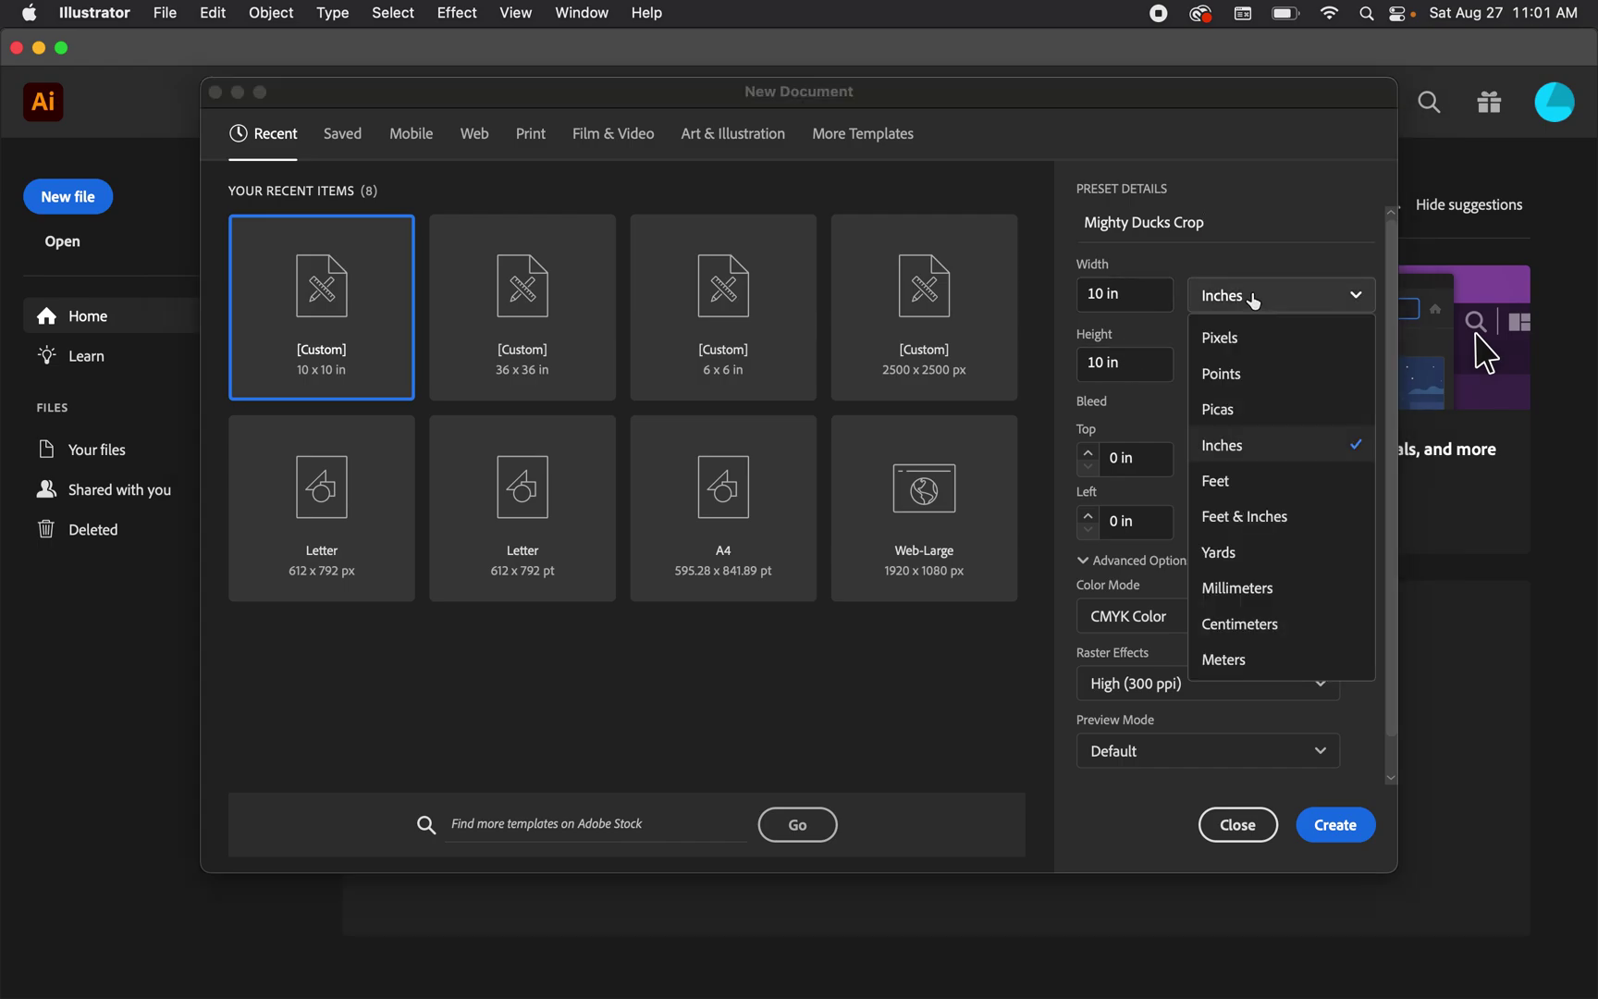
pyautogui.click(1226, 447)
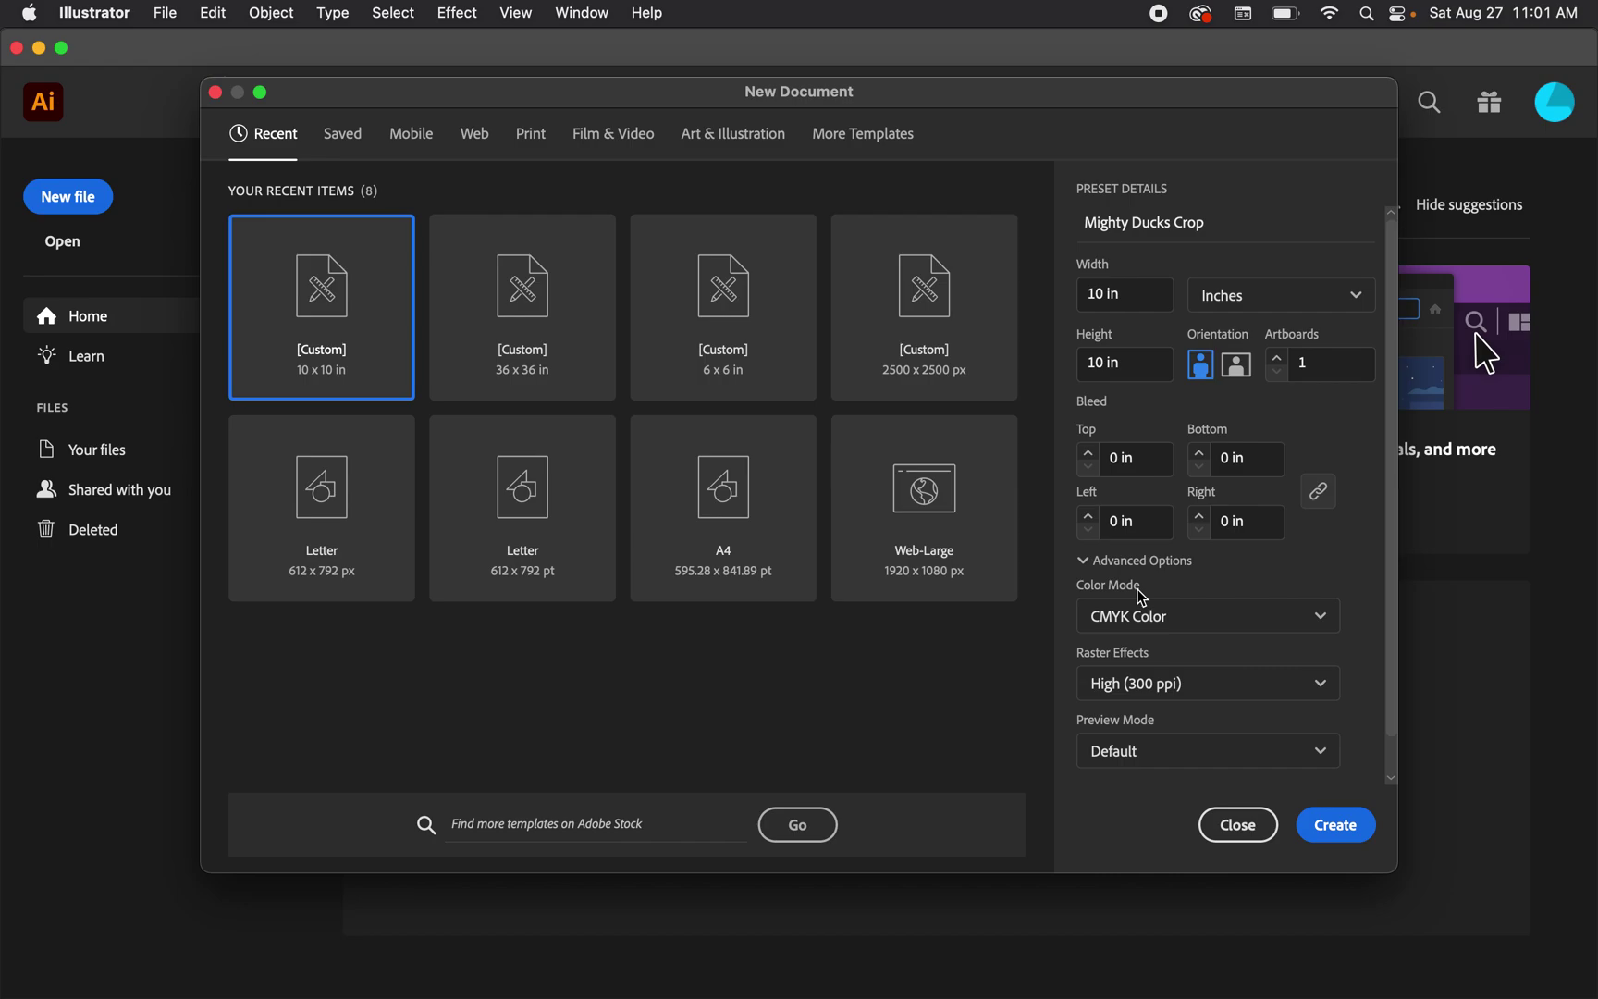
pyautogui.click(1195, 625)
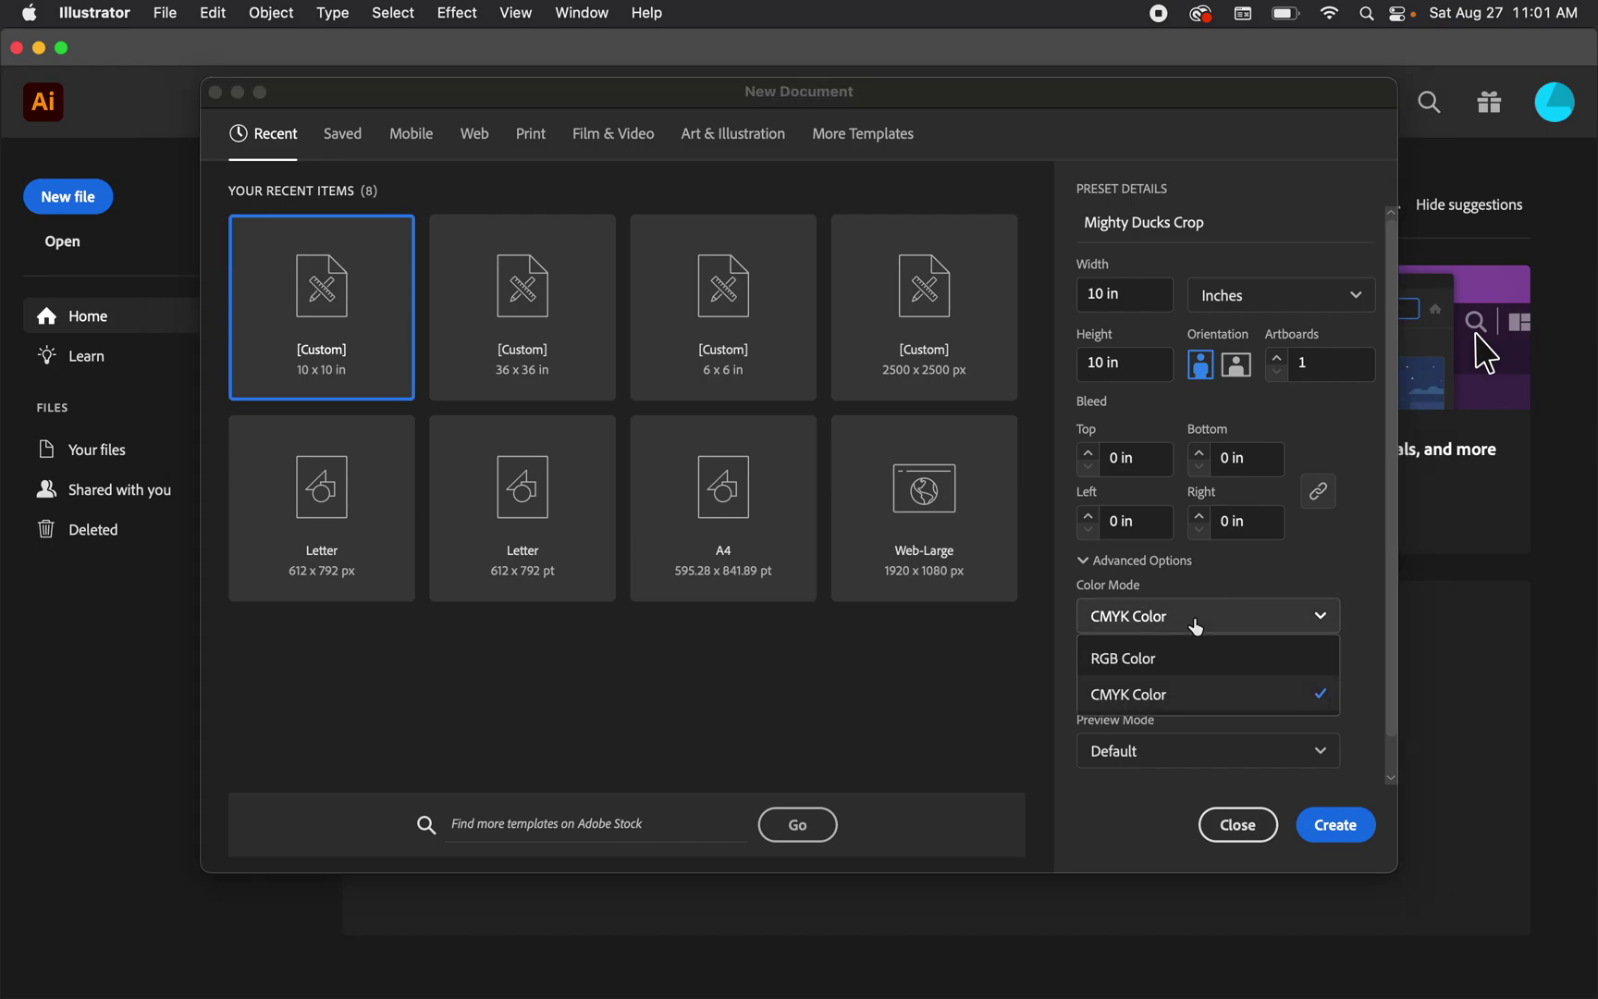
pyautogui.click(1171, 700)
pyautogui.click(1319, 820)
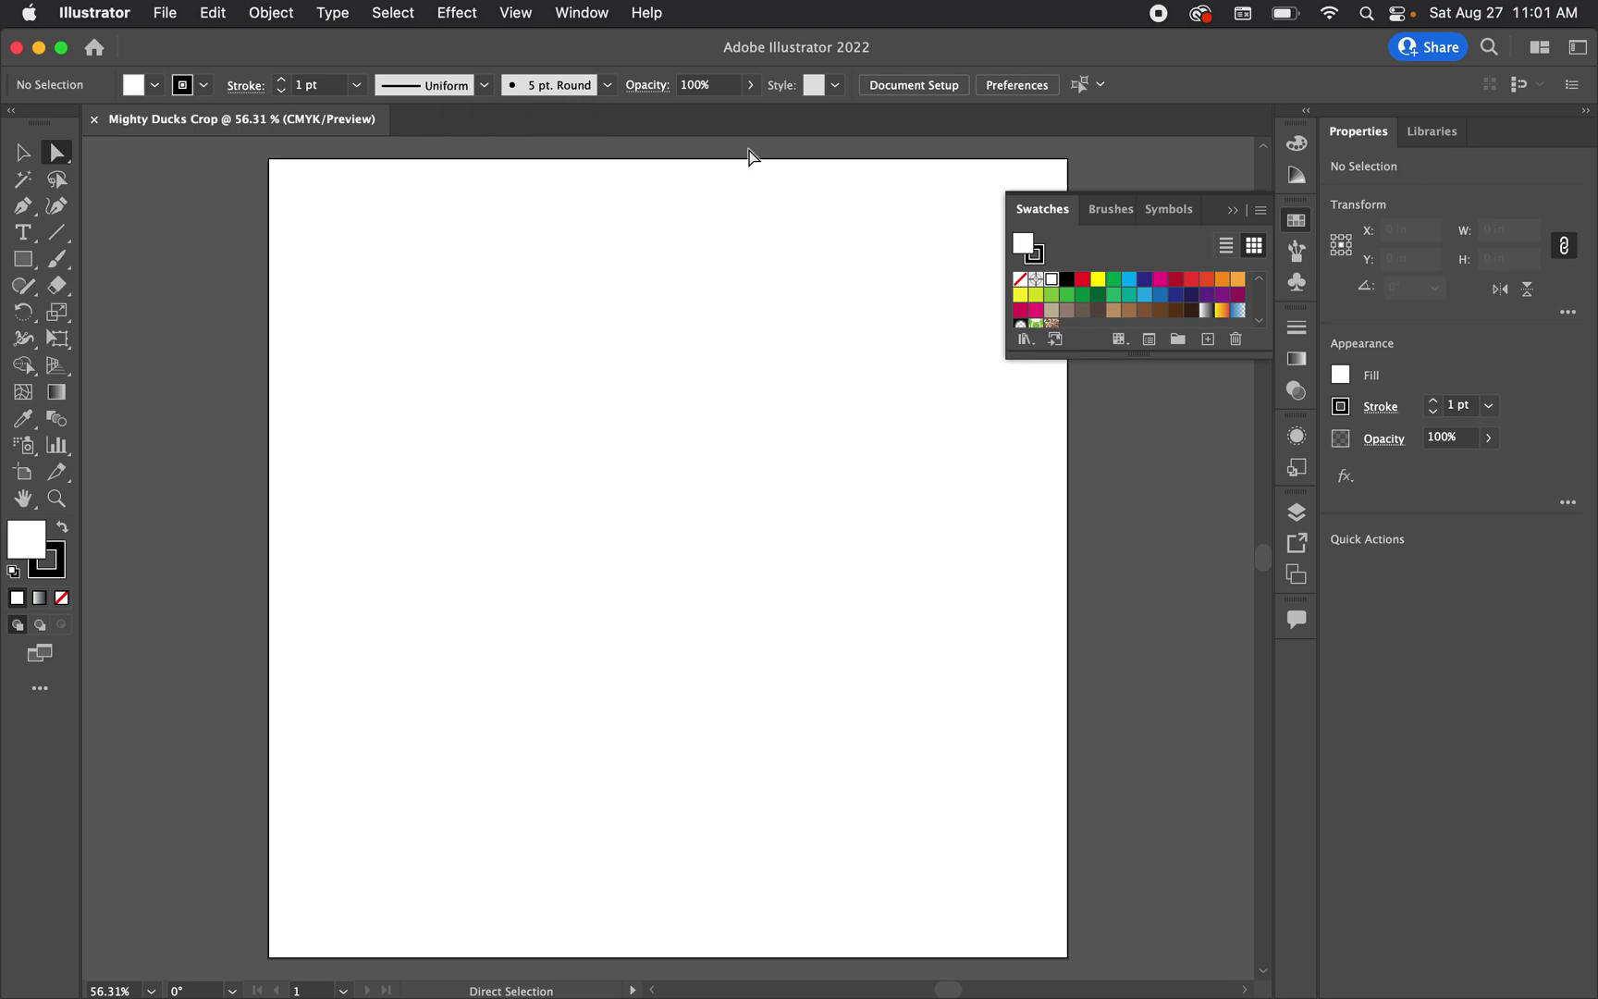
# Collapse the open Swatches panel and reset the Essentials Classic workspace
pyautogui.click(1295, 221)
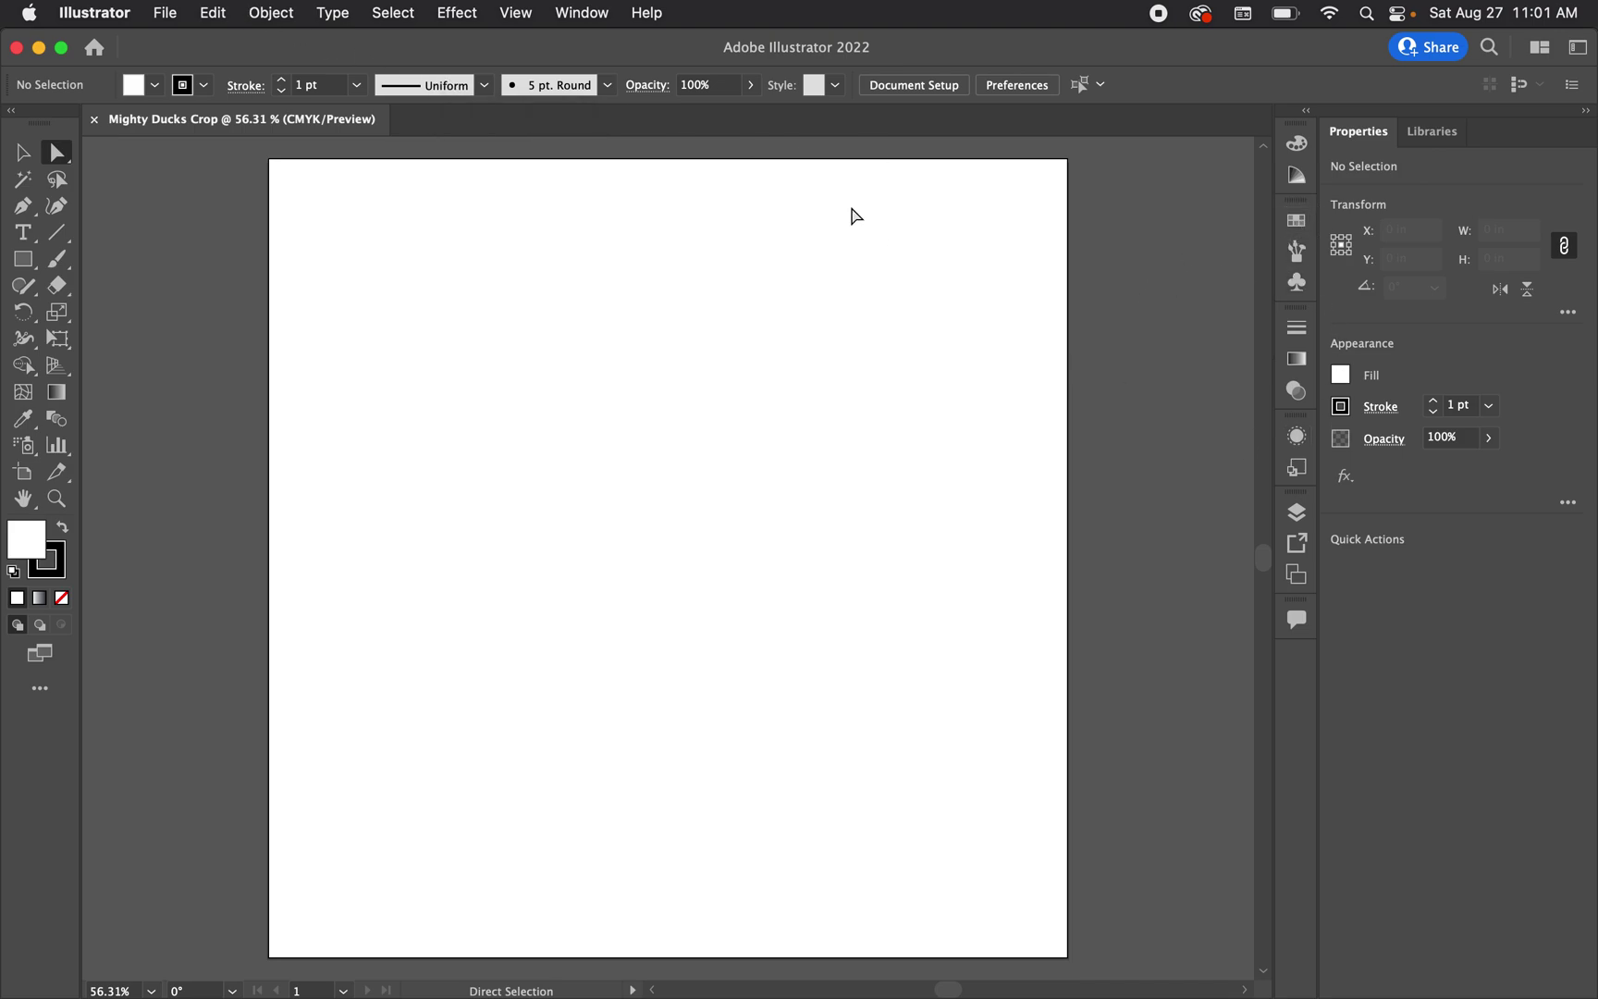
pyautogui.click(578, 13)
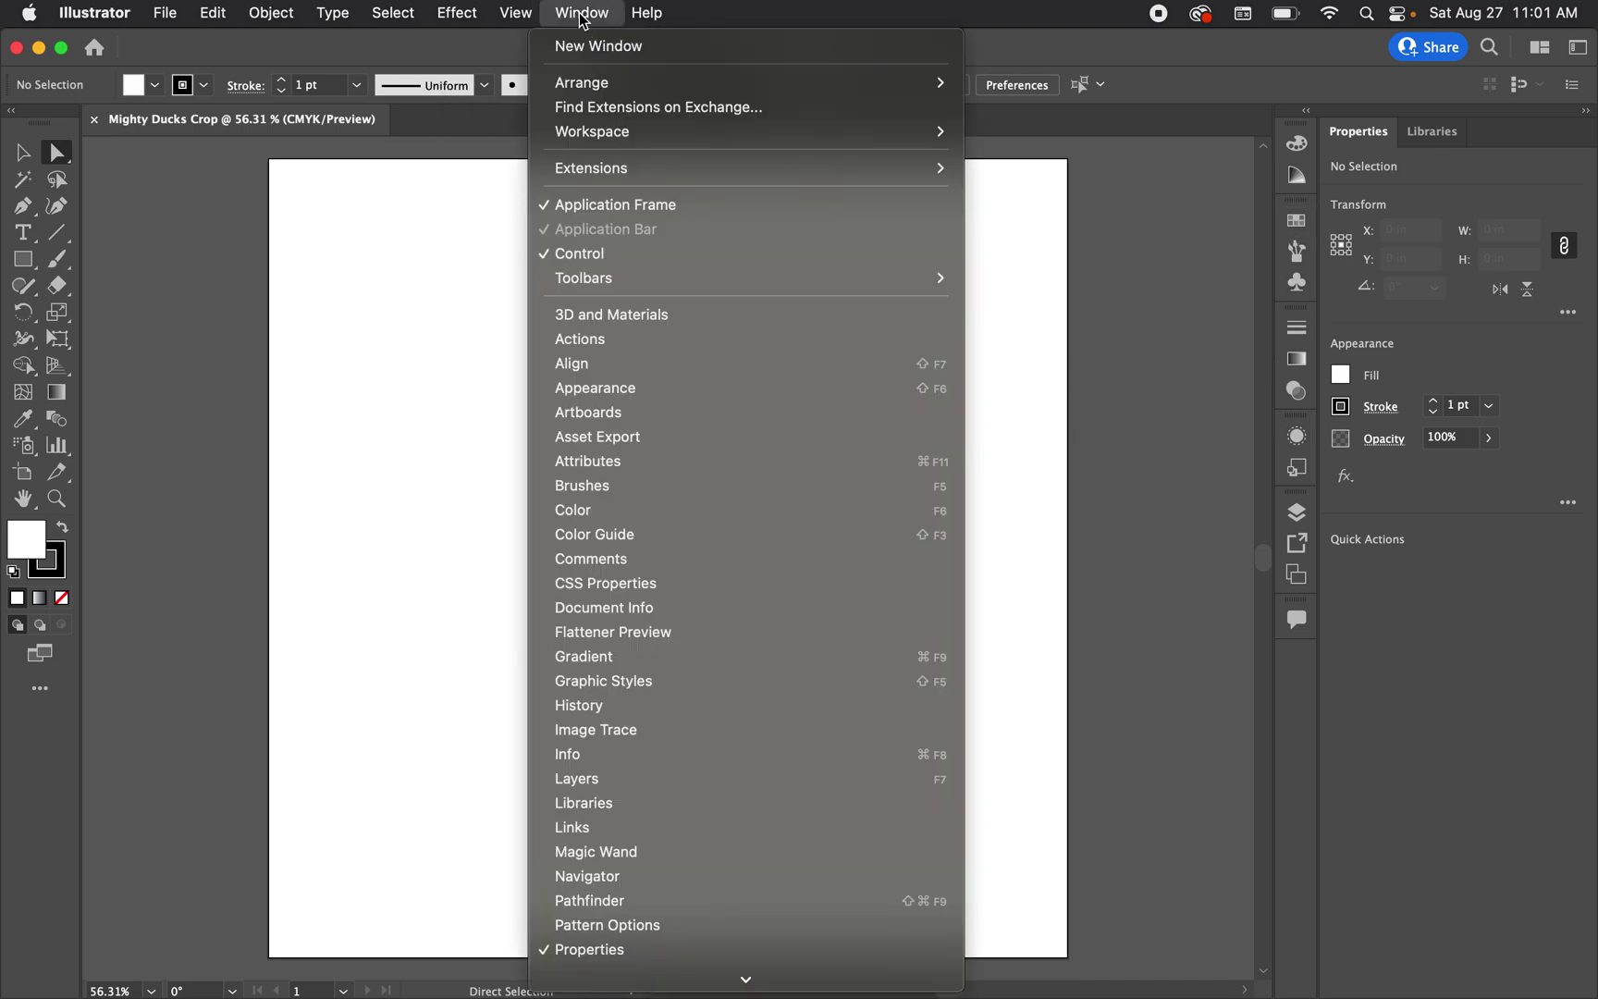
pyautogui.moveTo(608, 138)
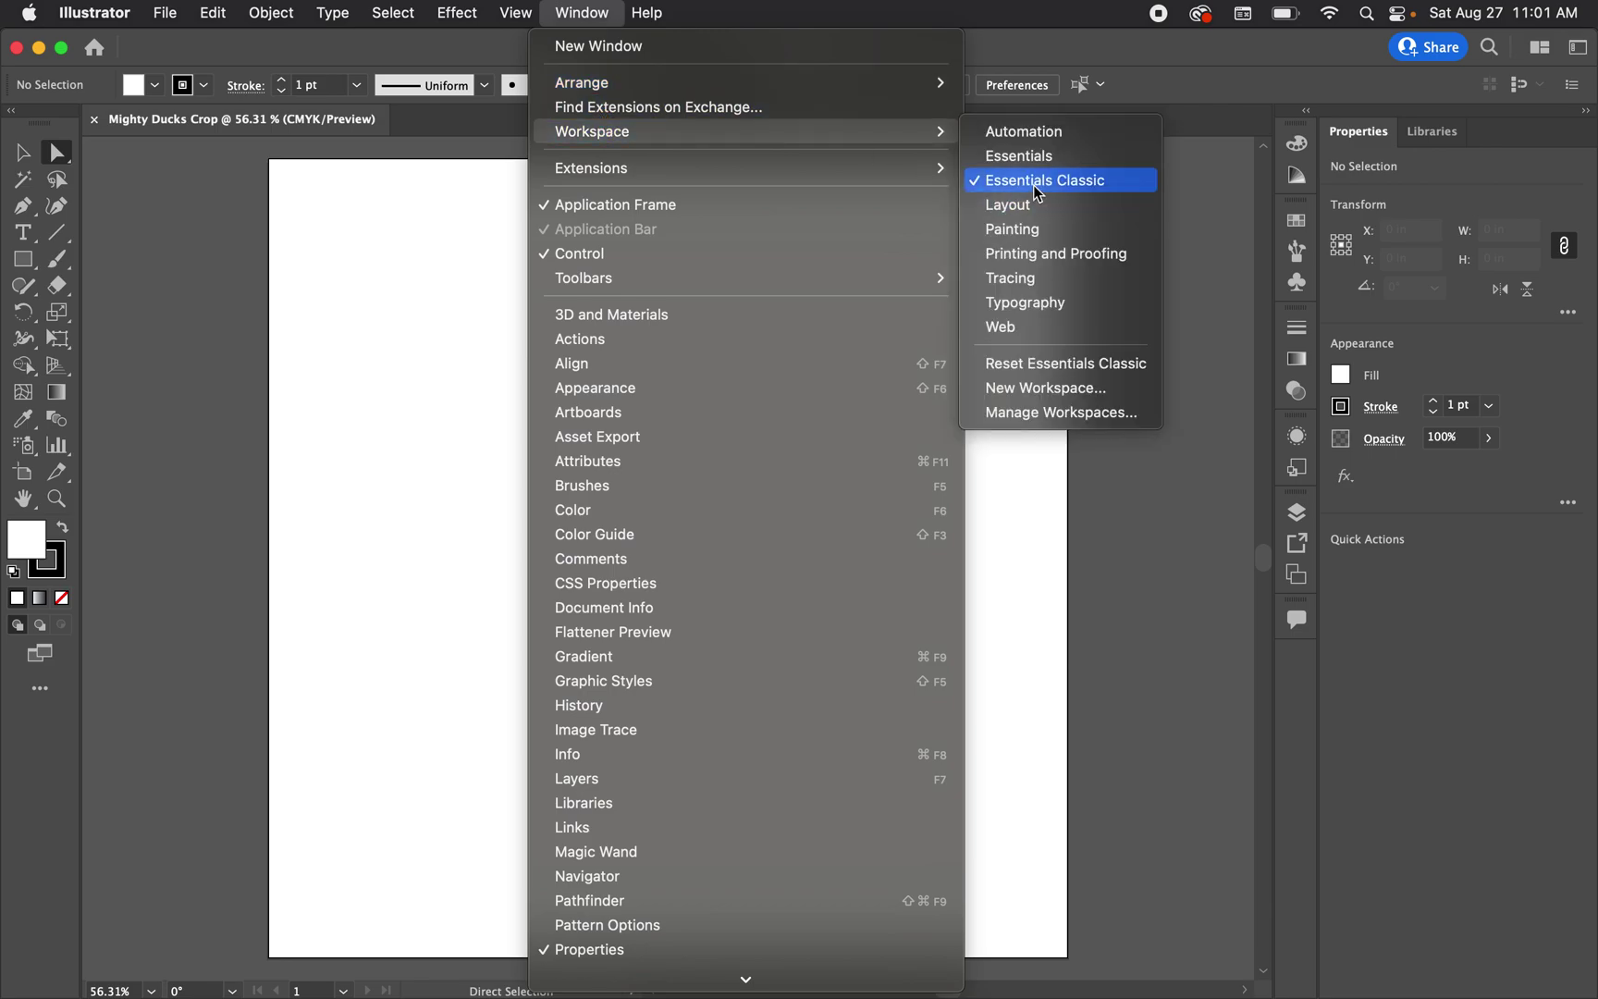
pyautogui.click(1058, 362)
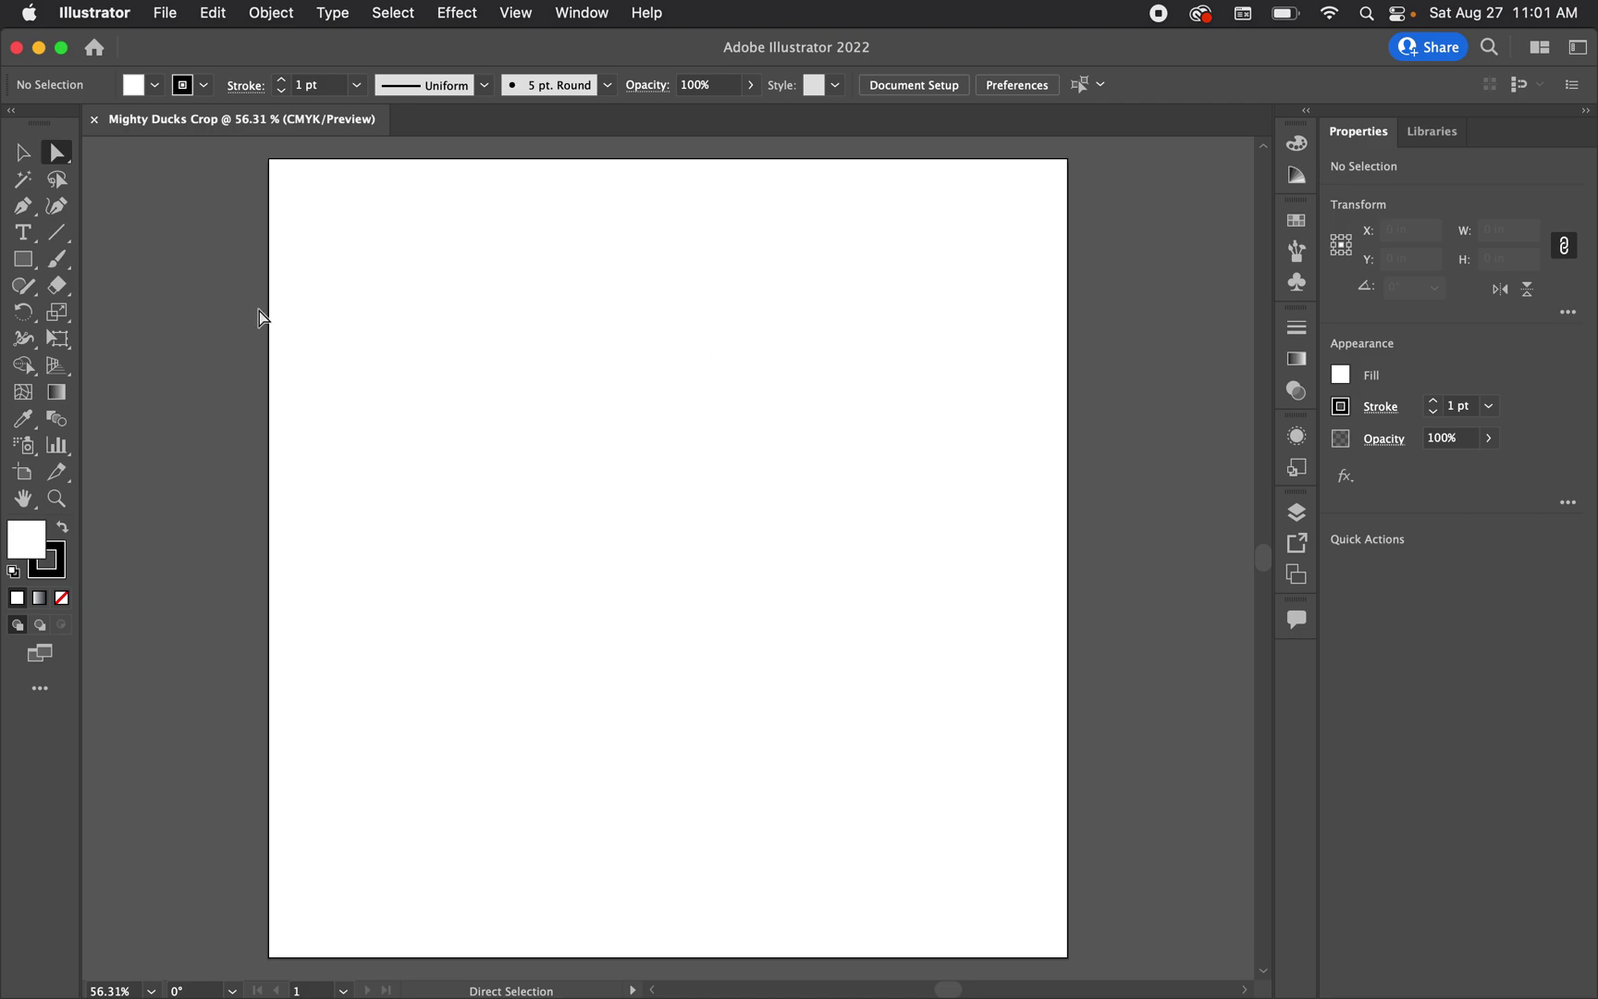
# Place the desktop file anaheim-mighty-ducks-5291.svg into the document at its original size
pyautogui.click(22, 152)
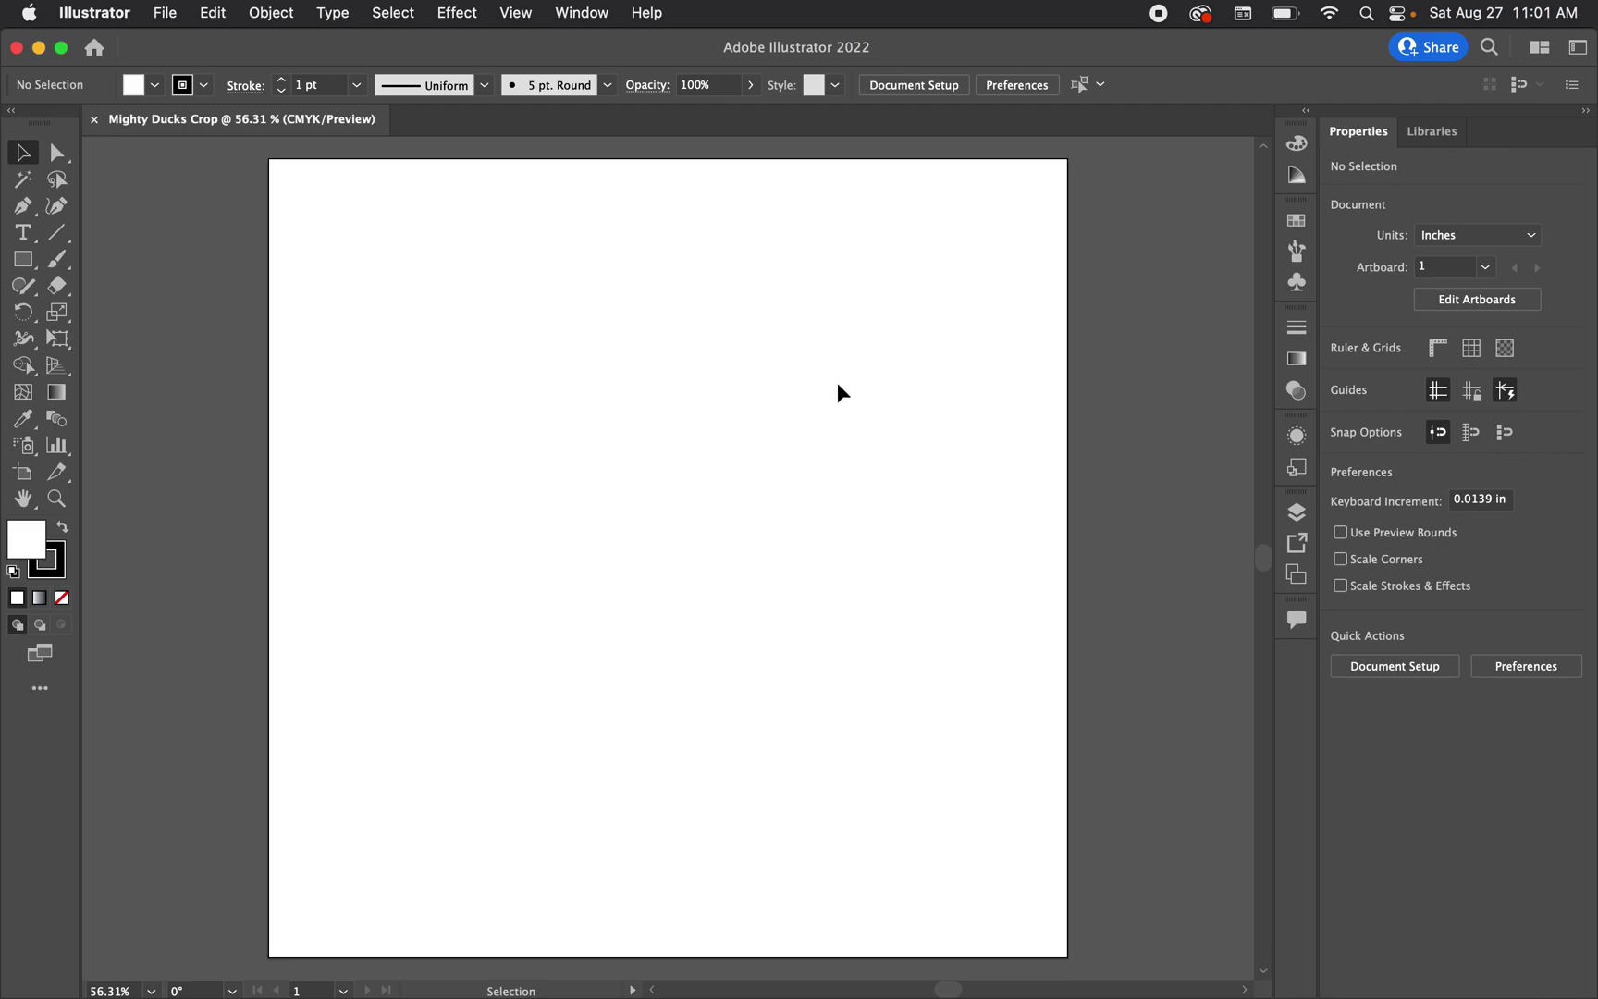
pyautogui.click(173, 18)
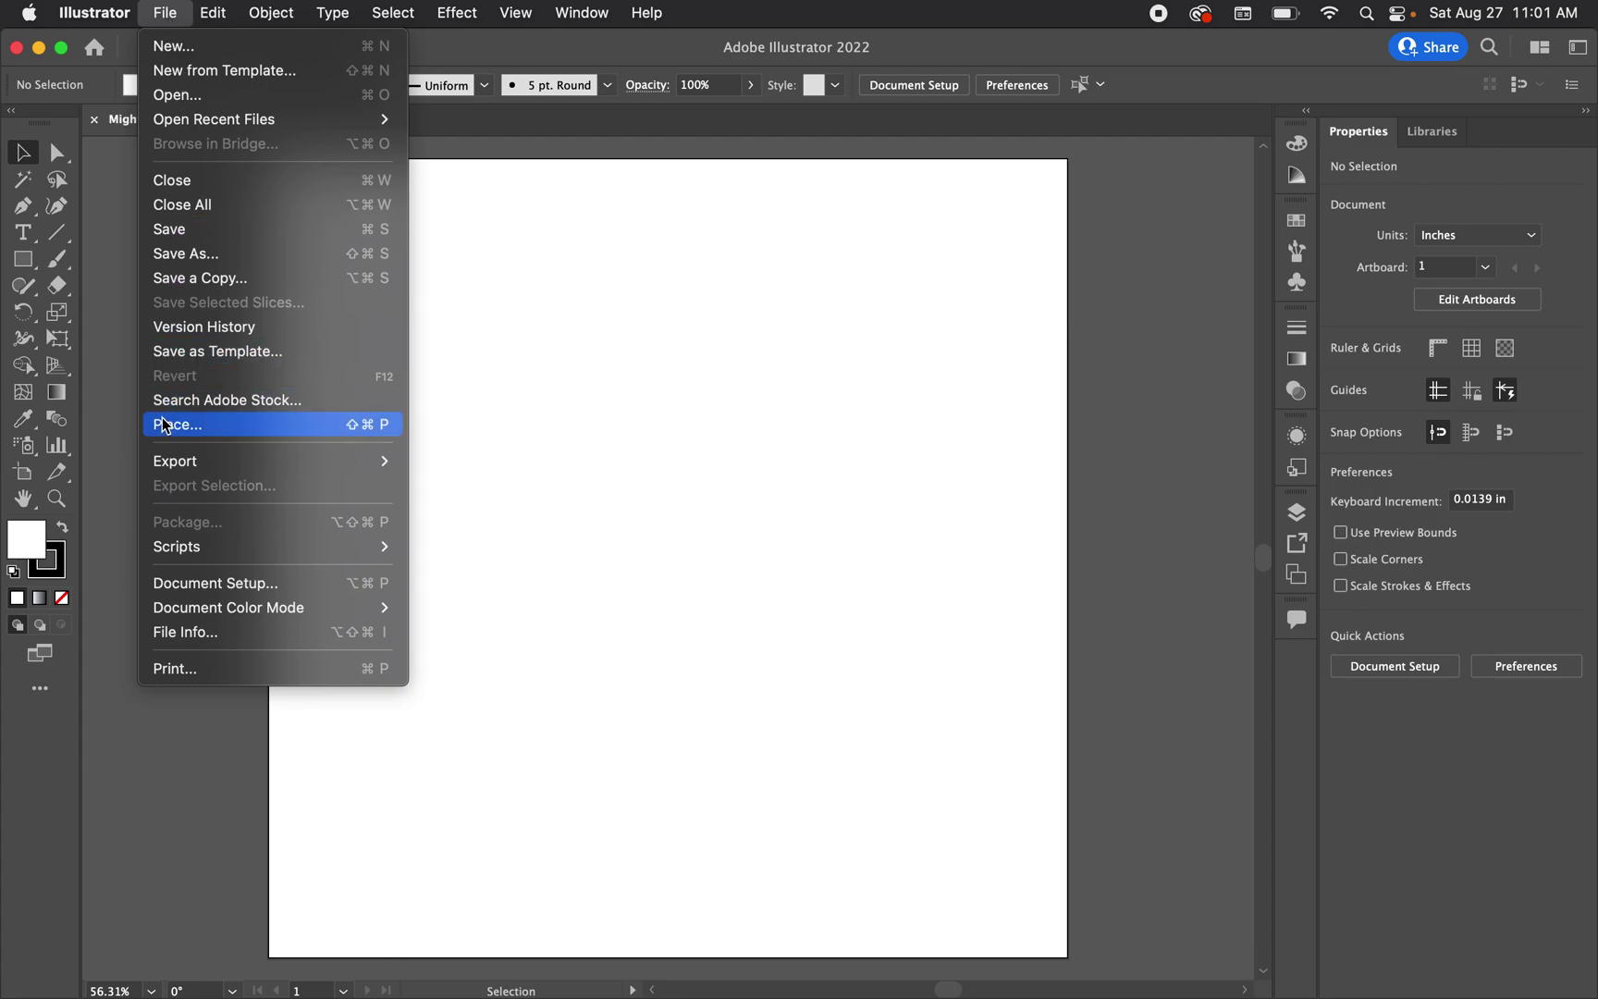
pyautogui.click(164, 424)
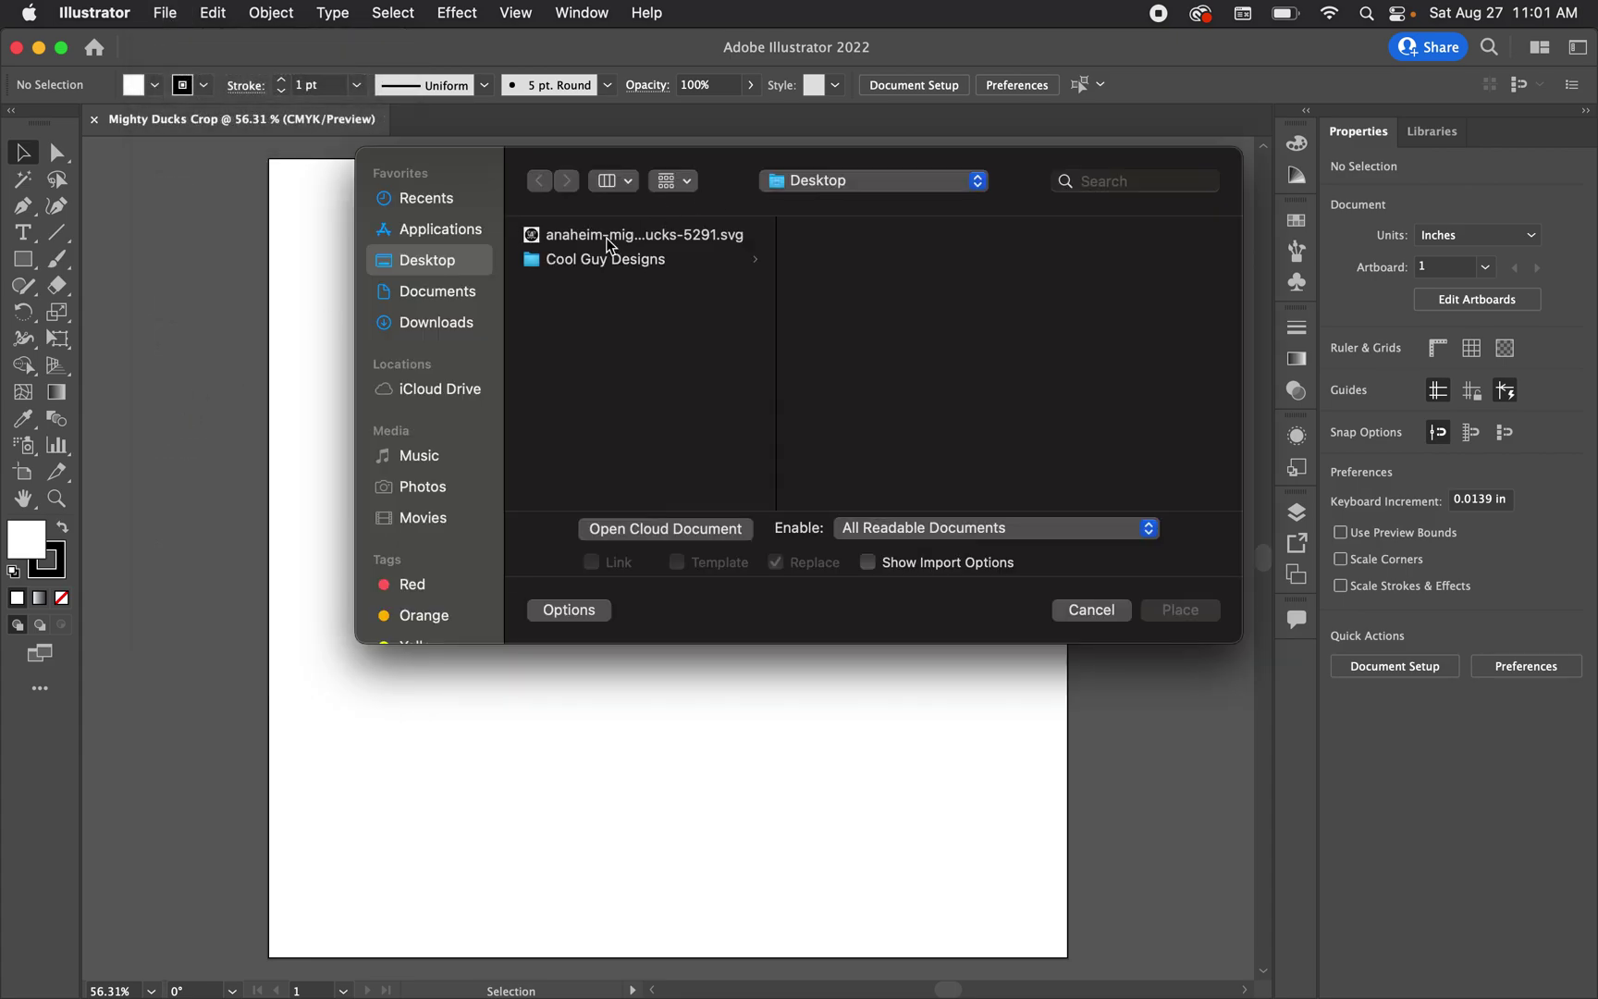
pyautogui.click(608, 238)
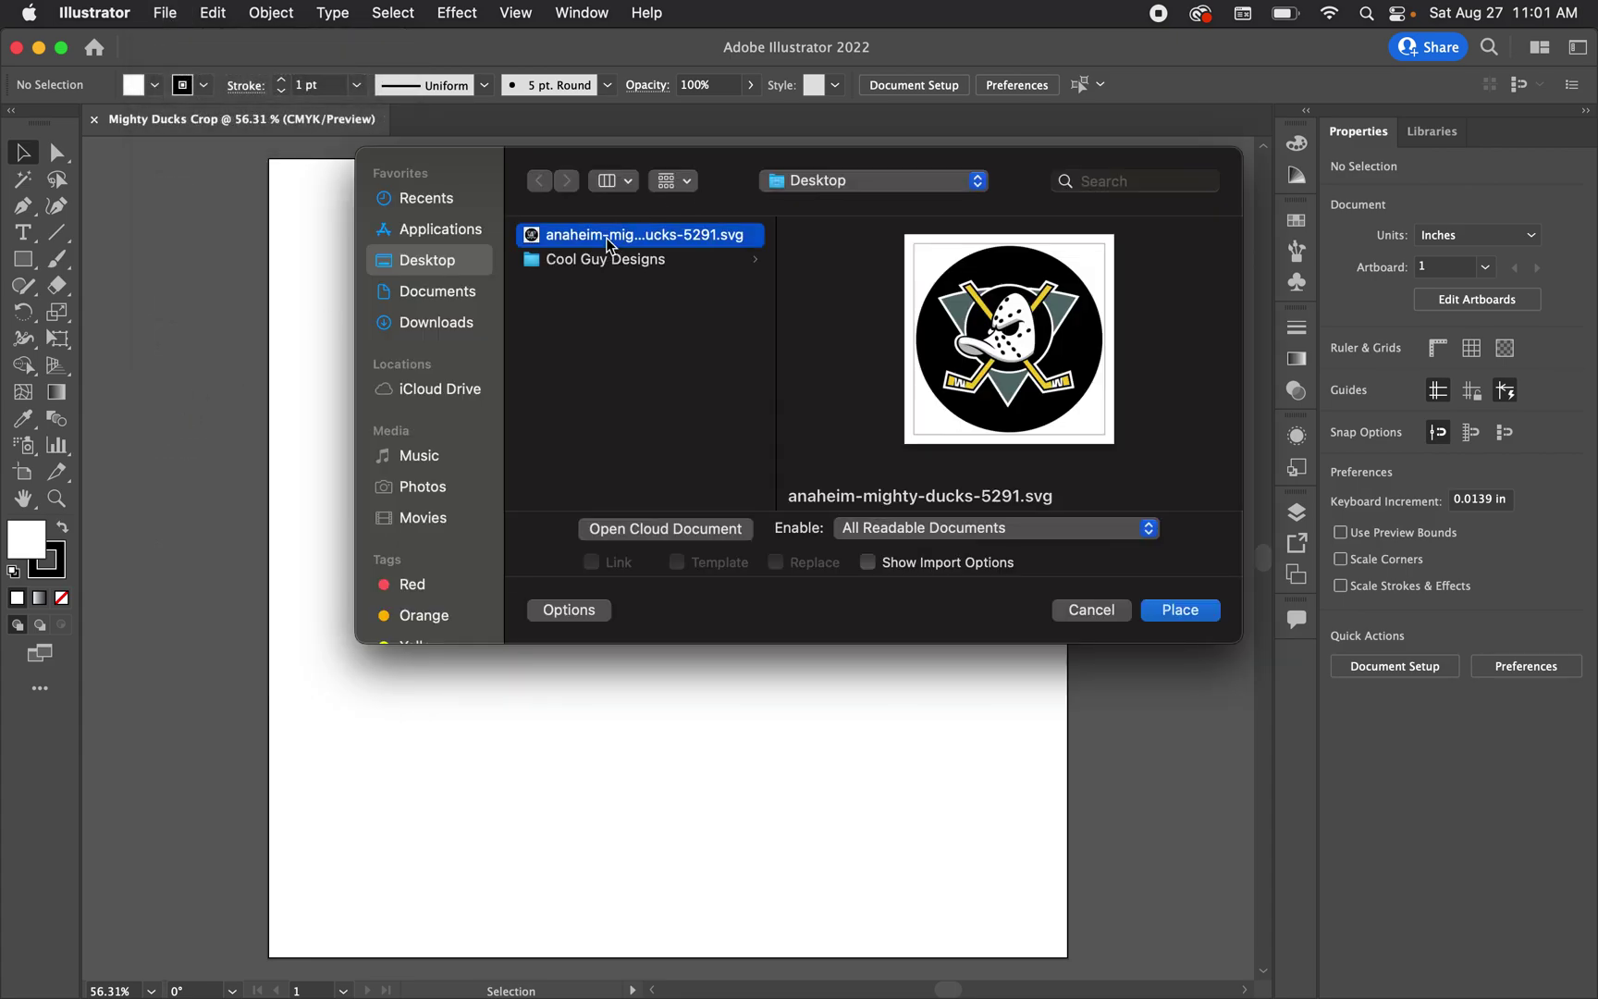
pyautogui.click(1180, 611)
pyautogui.click(578, 382)
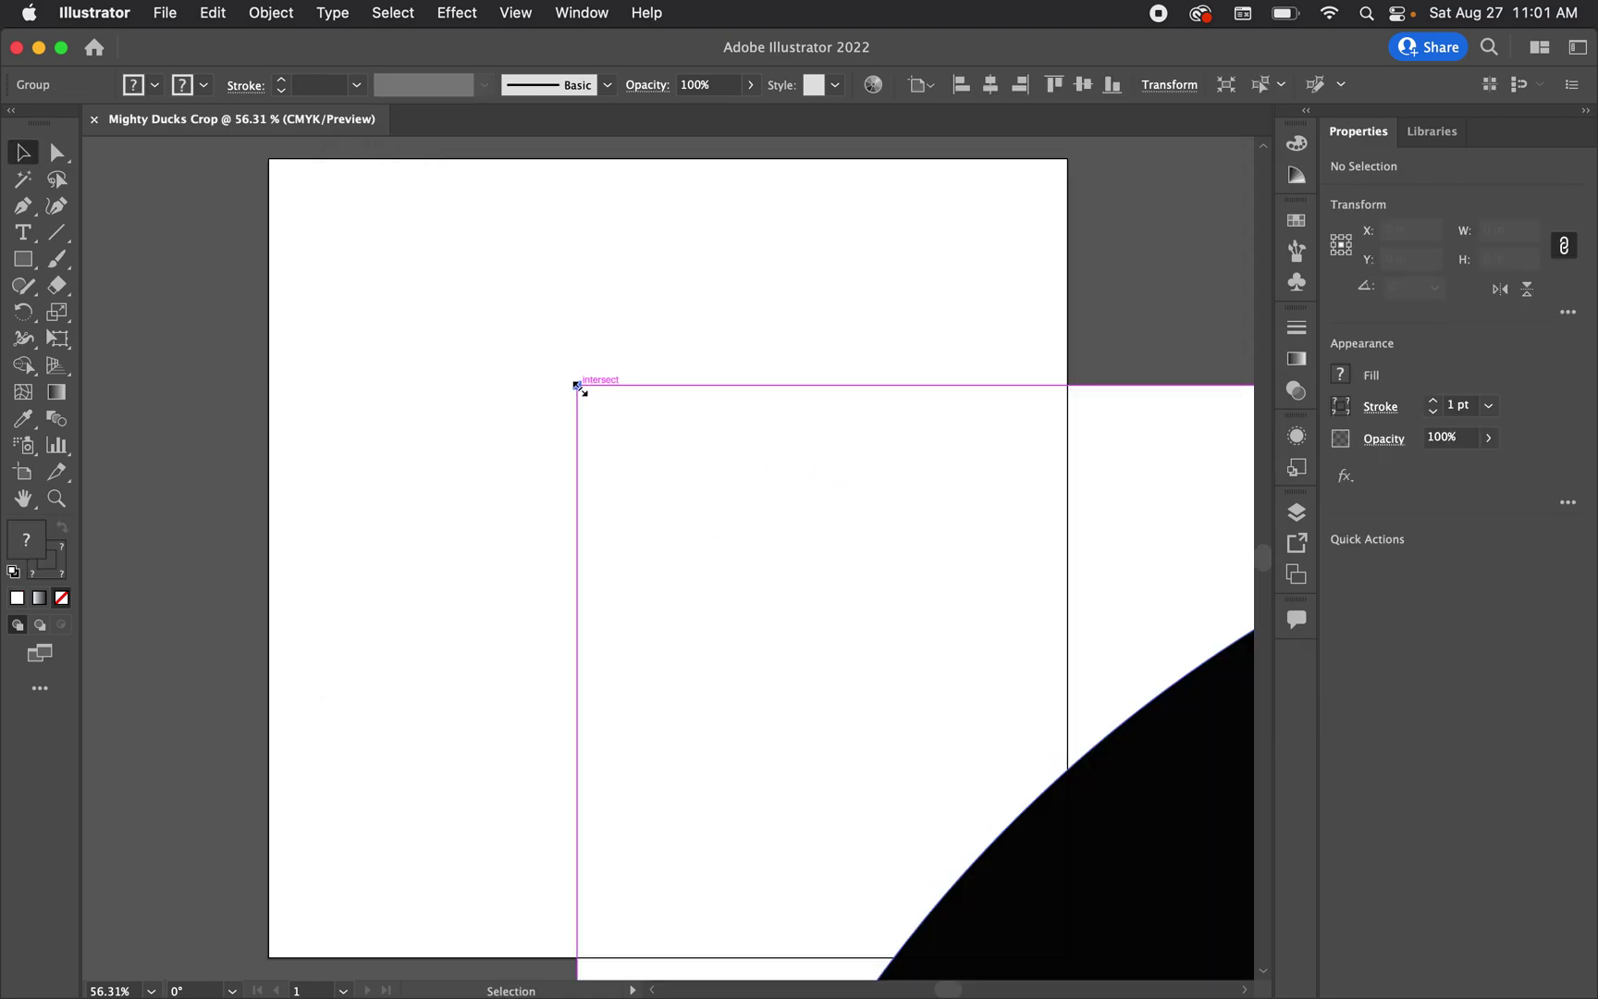
# Move the placed logo off the artboard so it sits beside it, and deselect it
pyautogui.scroll(-5, 580, 389)
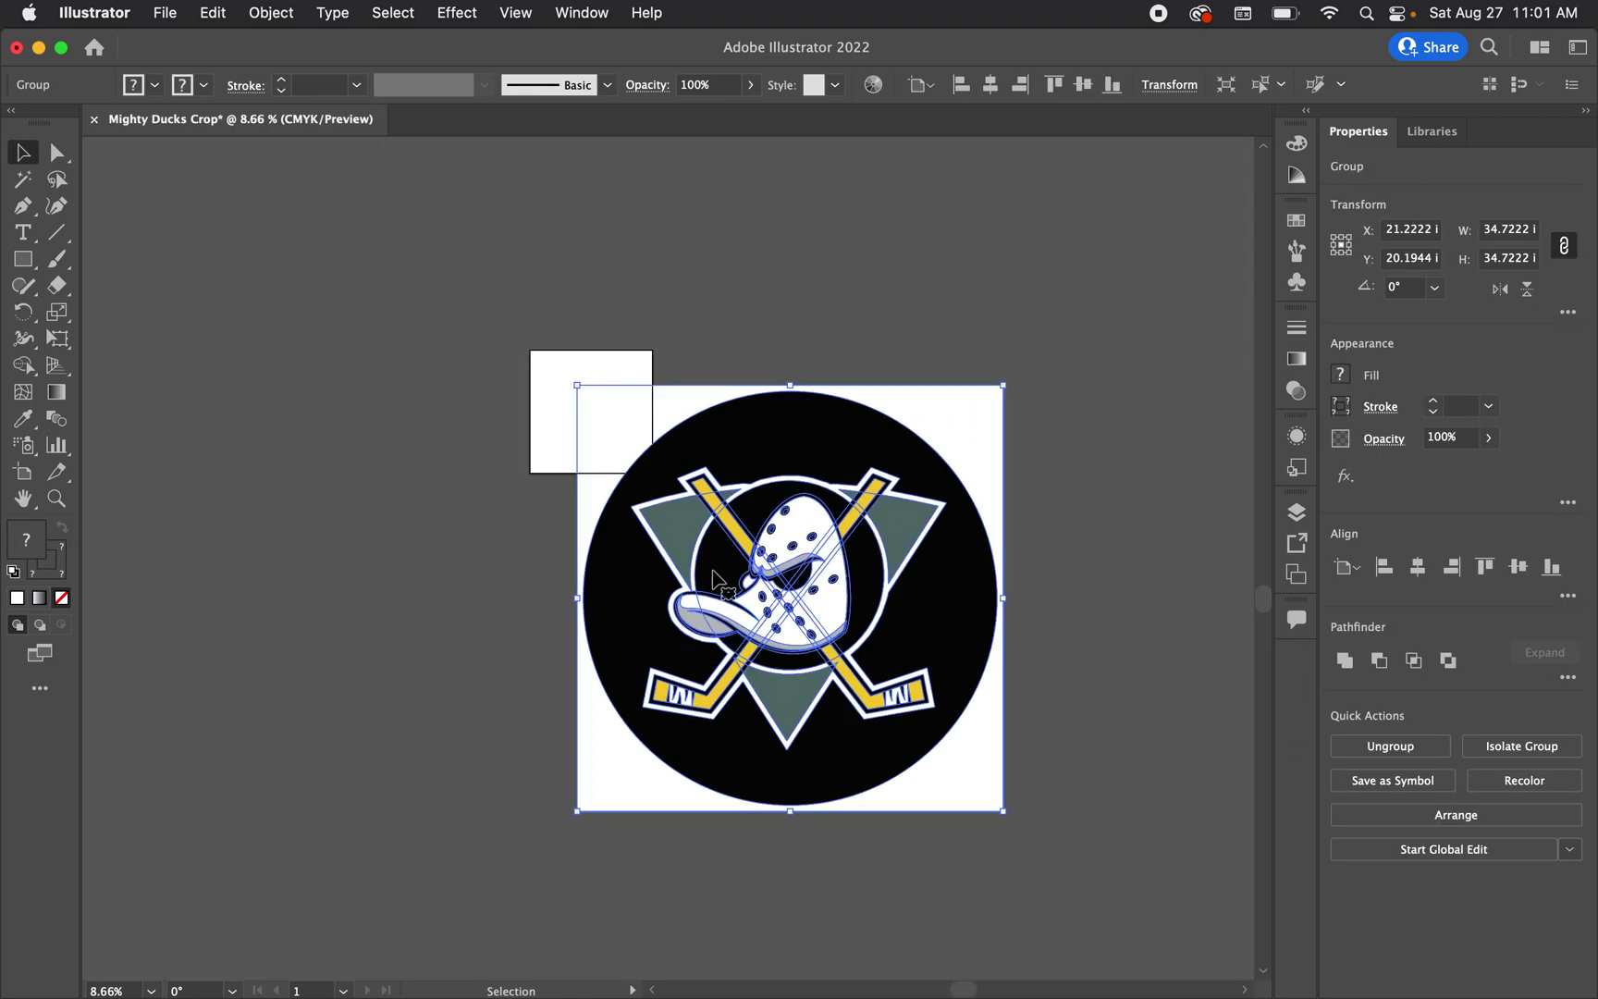
pyautogui.moveTo(672, 585); pyautogui.dragTo(779, 553)
pyautogui.click(1017, 288)
pyautogui.hscroll(3, 934, 357)
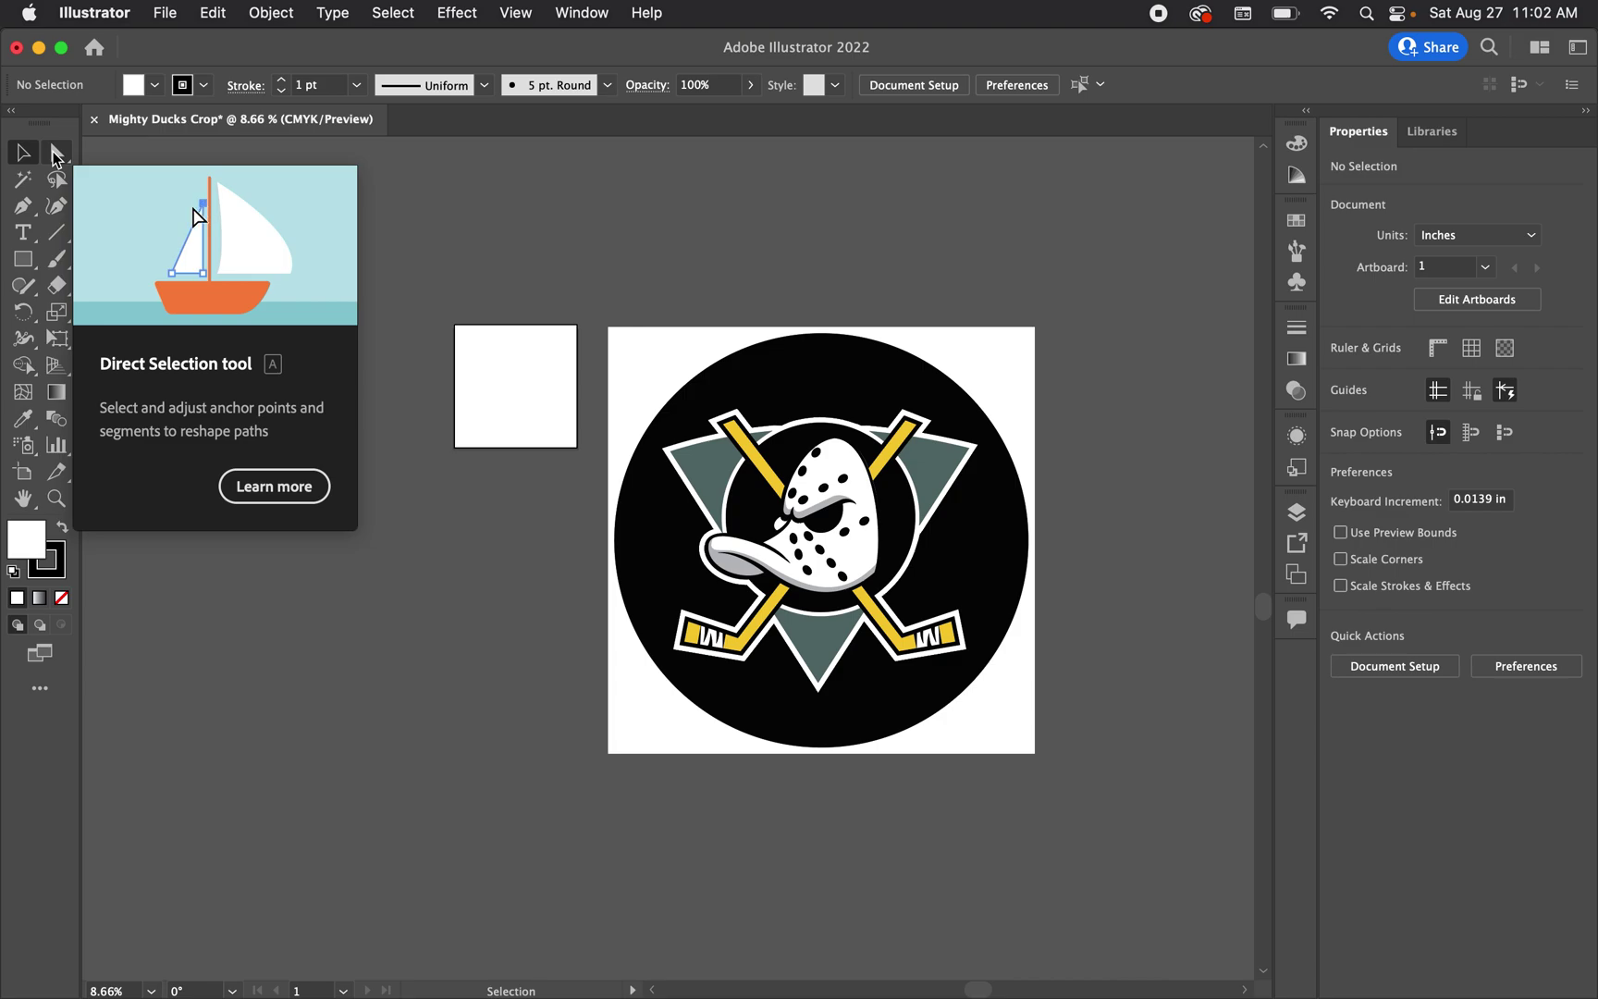
# Delete the logo's white background square and the large black circle behind the emblem with the Direct Selection tool
pyautogui.click(56, 155)
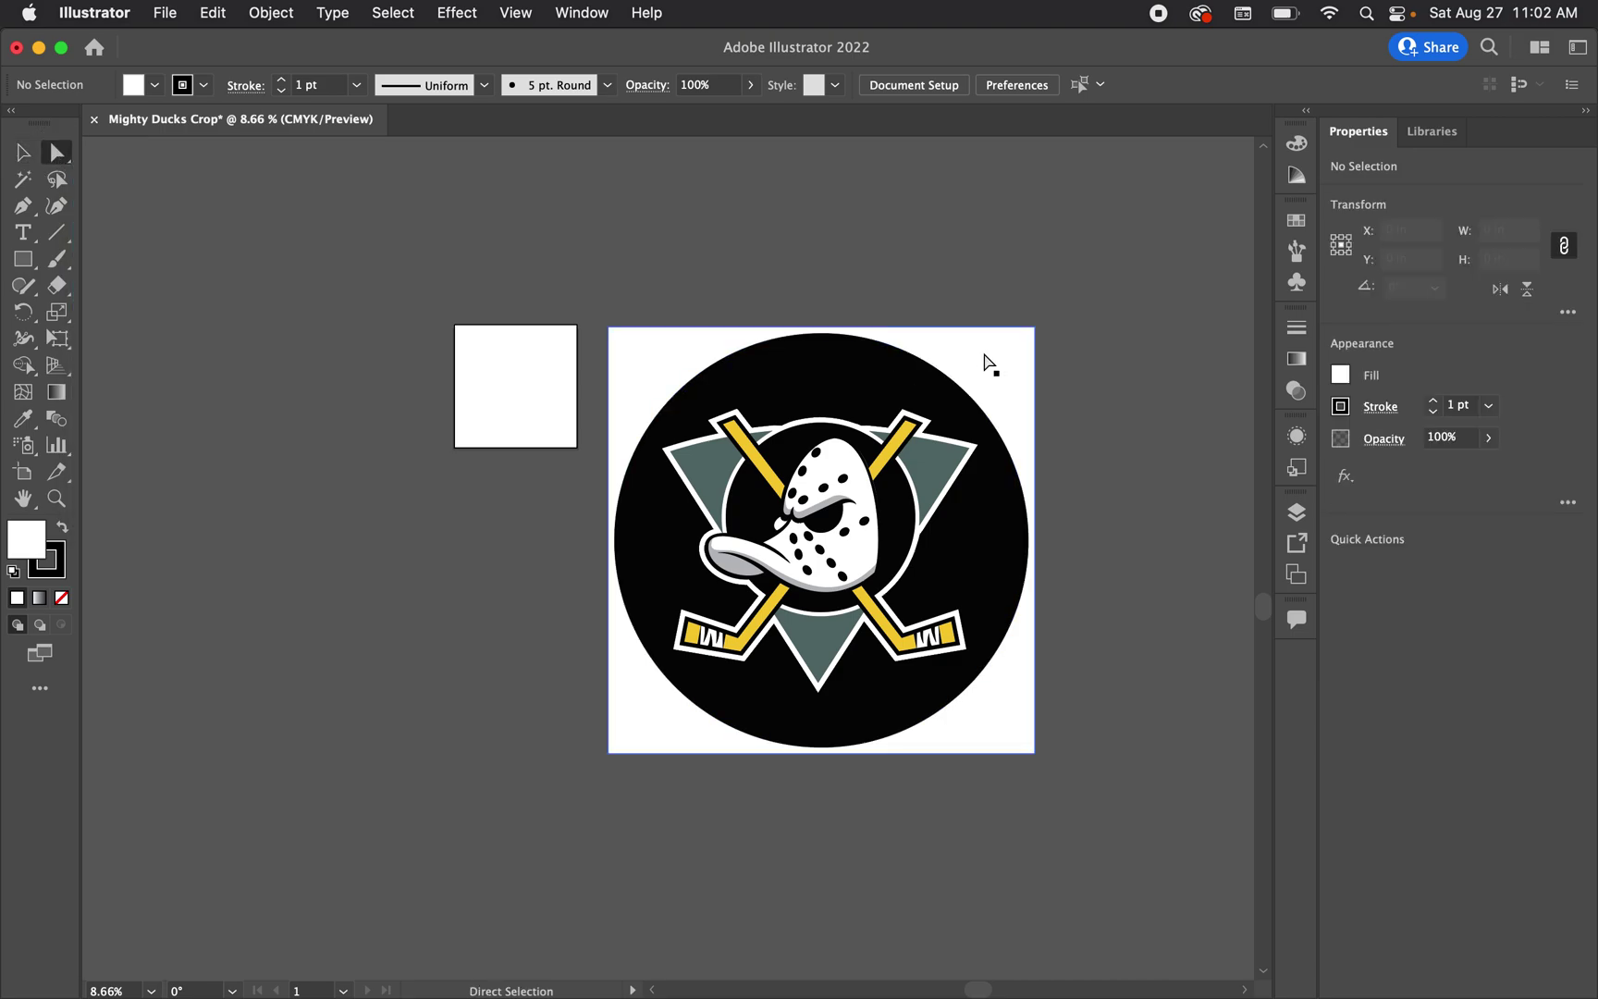
pyautogui.moveTo(985, 360); pyautogui.dragTo(1045, 361)
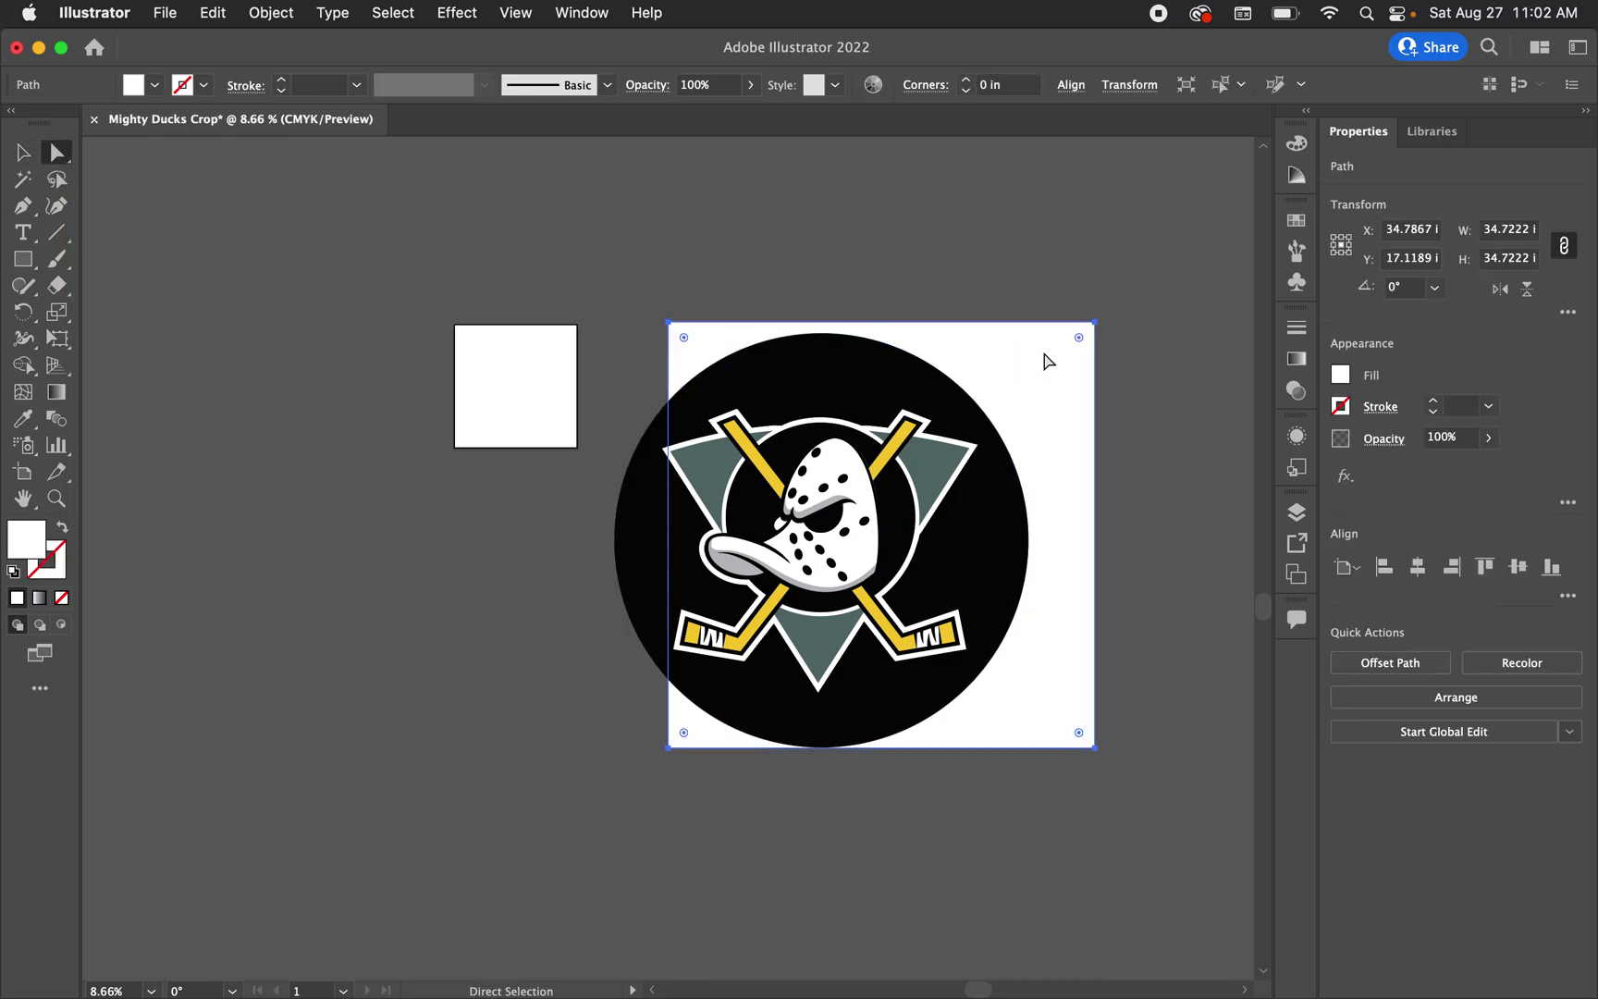
pyautogui.press('Delete')
pyautogui.click(858, 364)
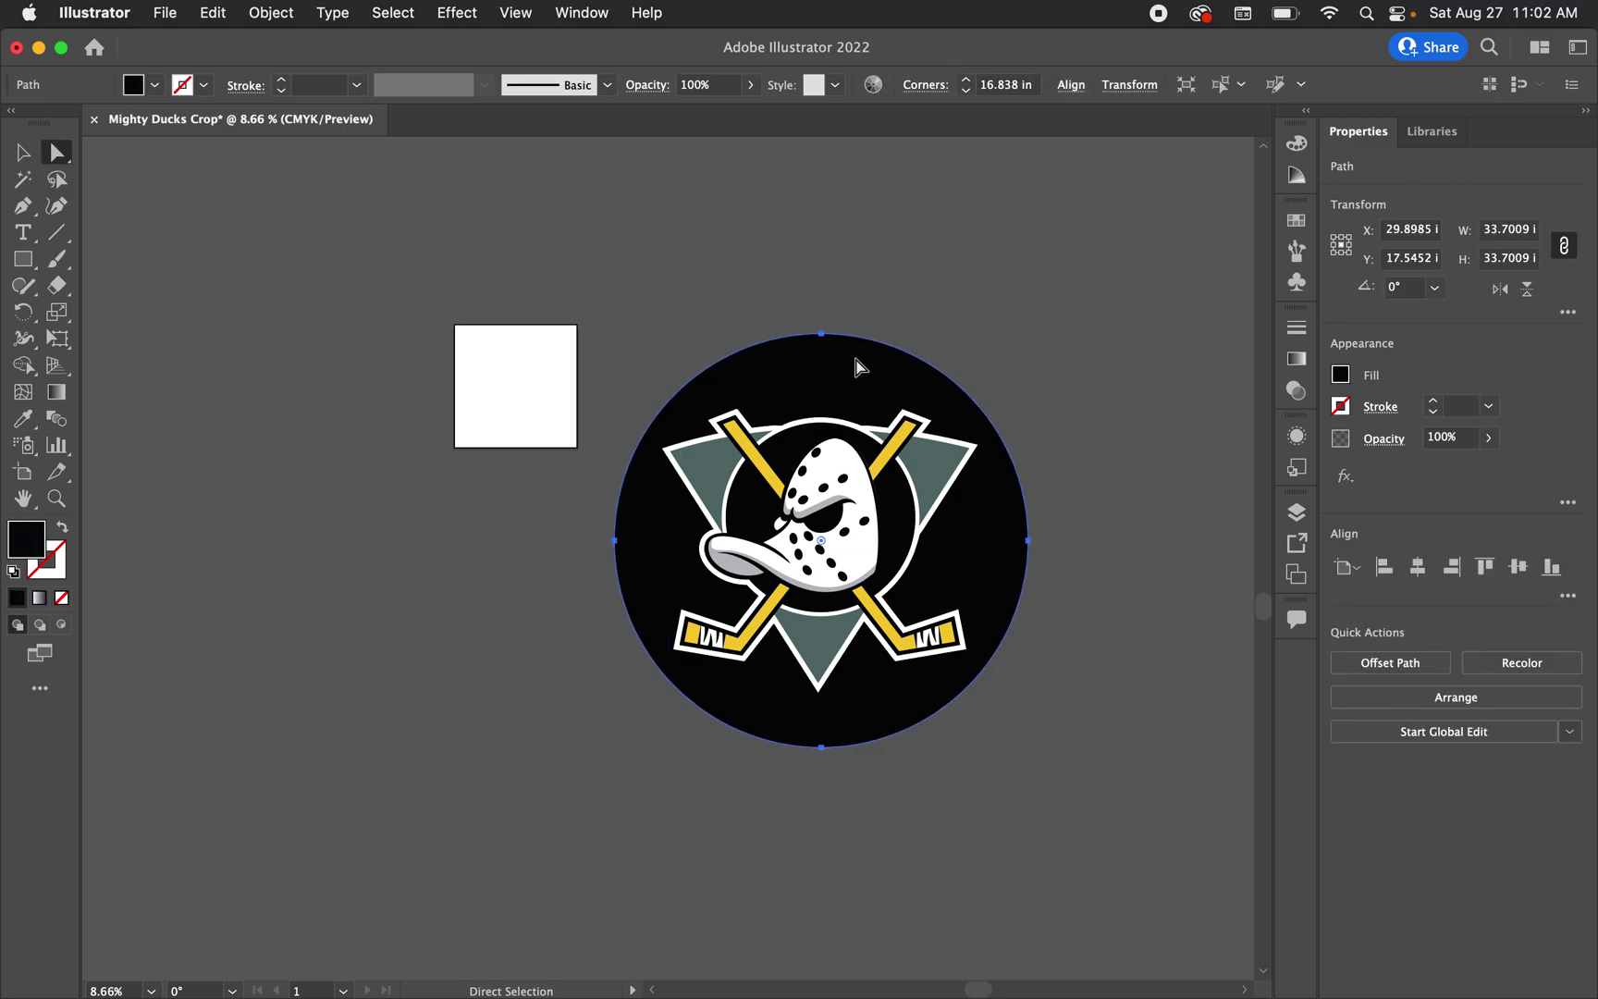
pyautogui.press('Delete')
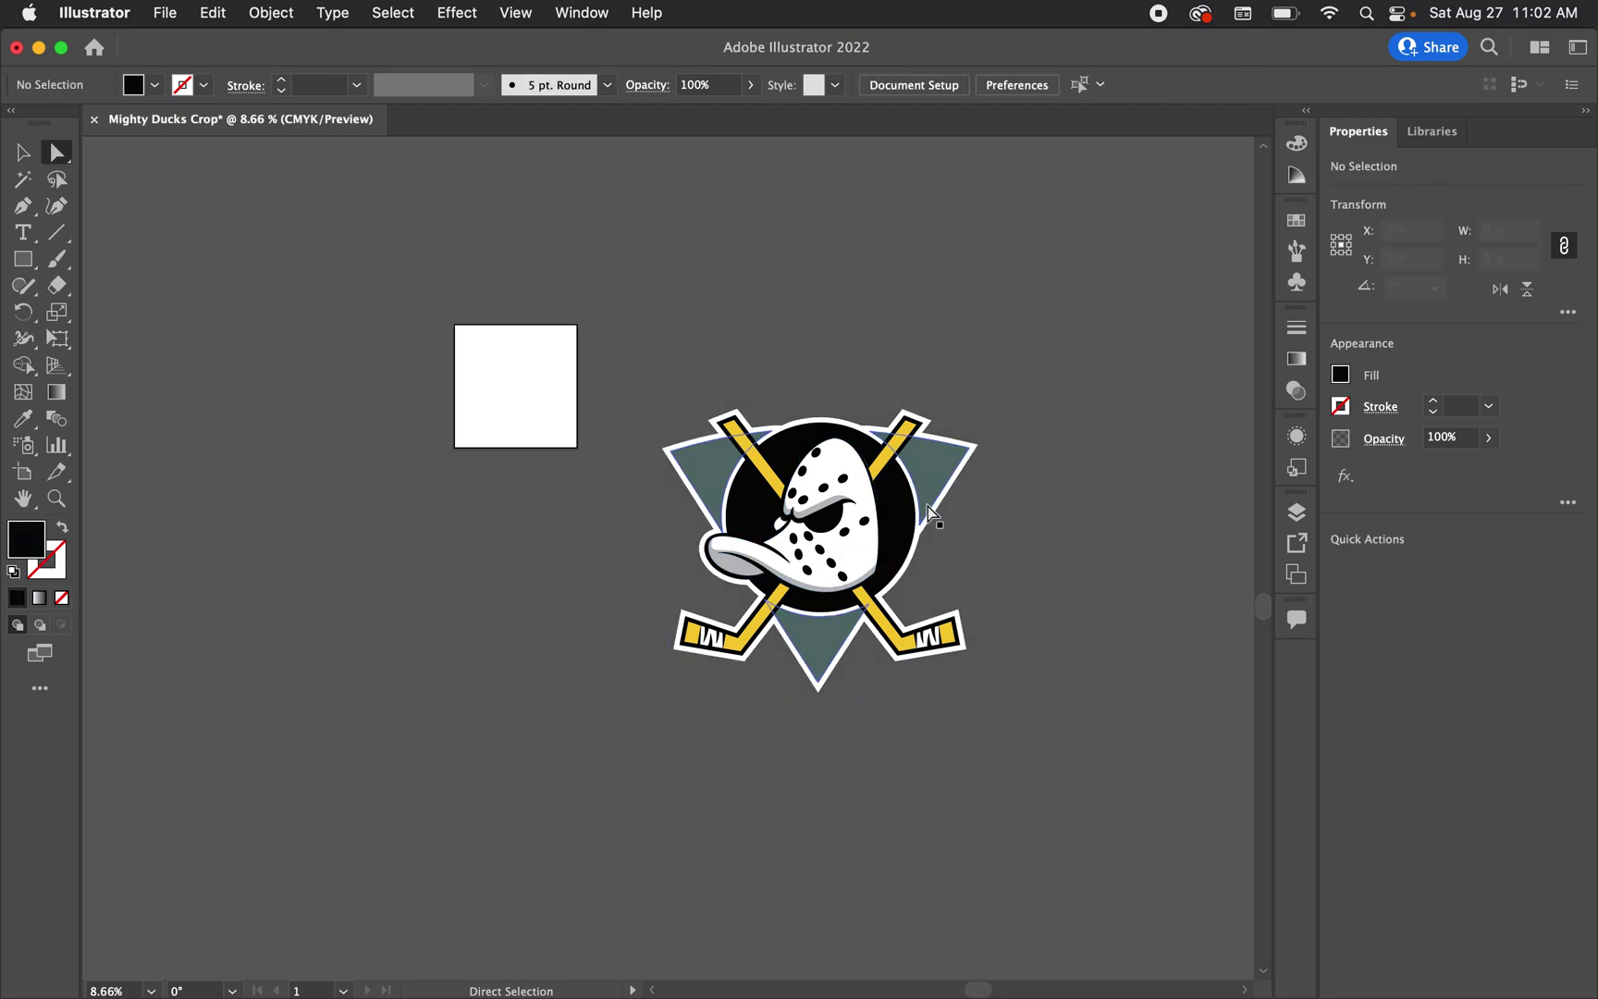
# Move the whole remaining emblem group up and closer to the artboard
pyautogui.press('v')
pyautogui.moveTo(927, 504); pyautogui.dragTo(930, 294)
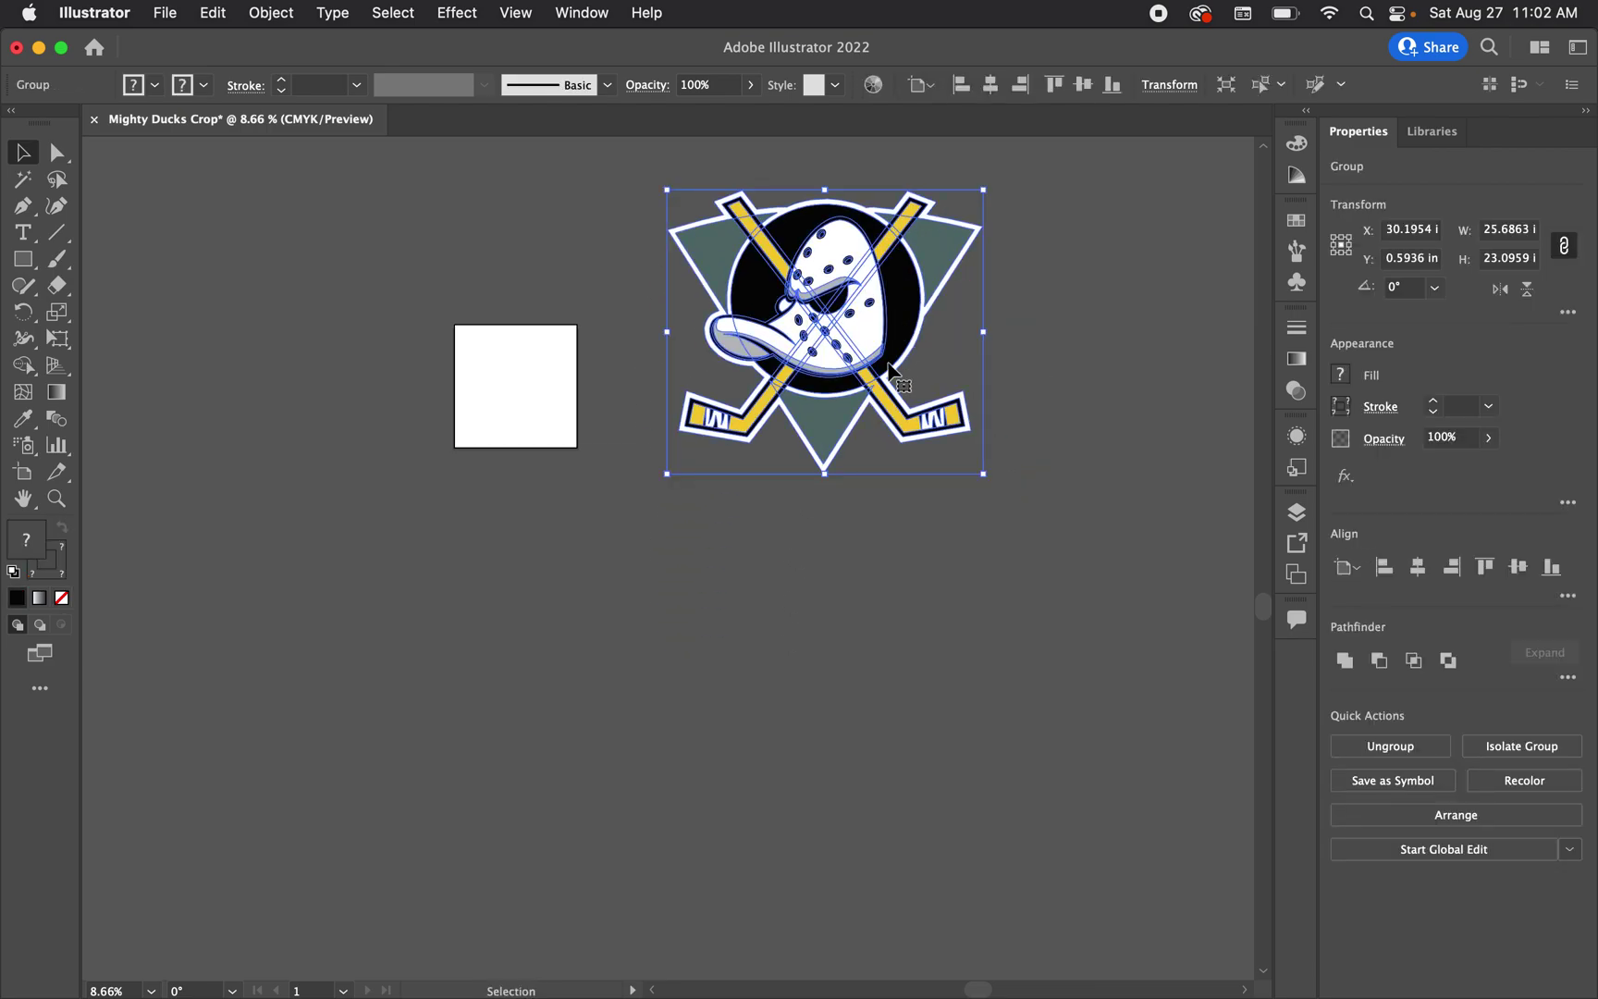
pyautogui.scroll(3, 886, 372)
pyautogui.moveTo(885, 372); pyautogui.dragTo(822, 420)
# Try scaling the emblem down to about 6.4 in wide, inspect its mask strokes, and undo the scaling
pyautogui.scroll(5, 902, 413)
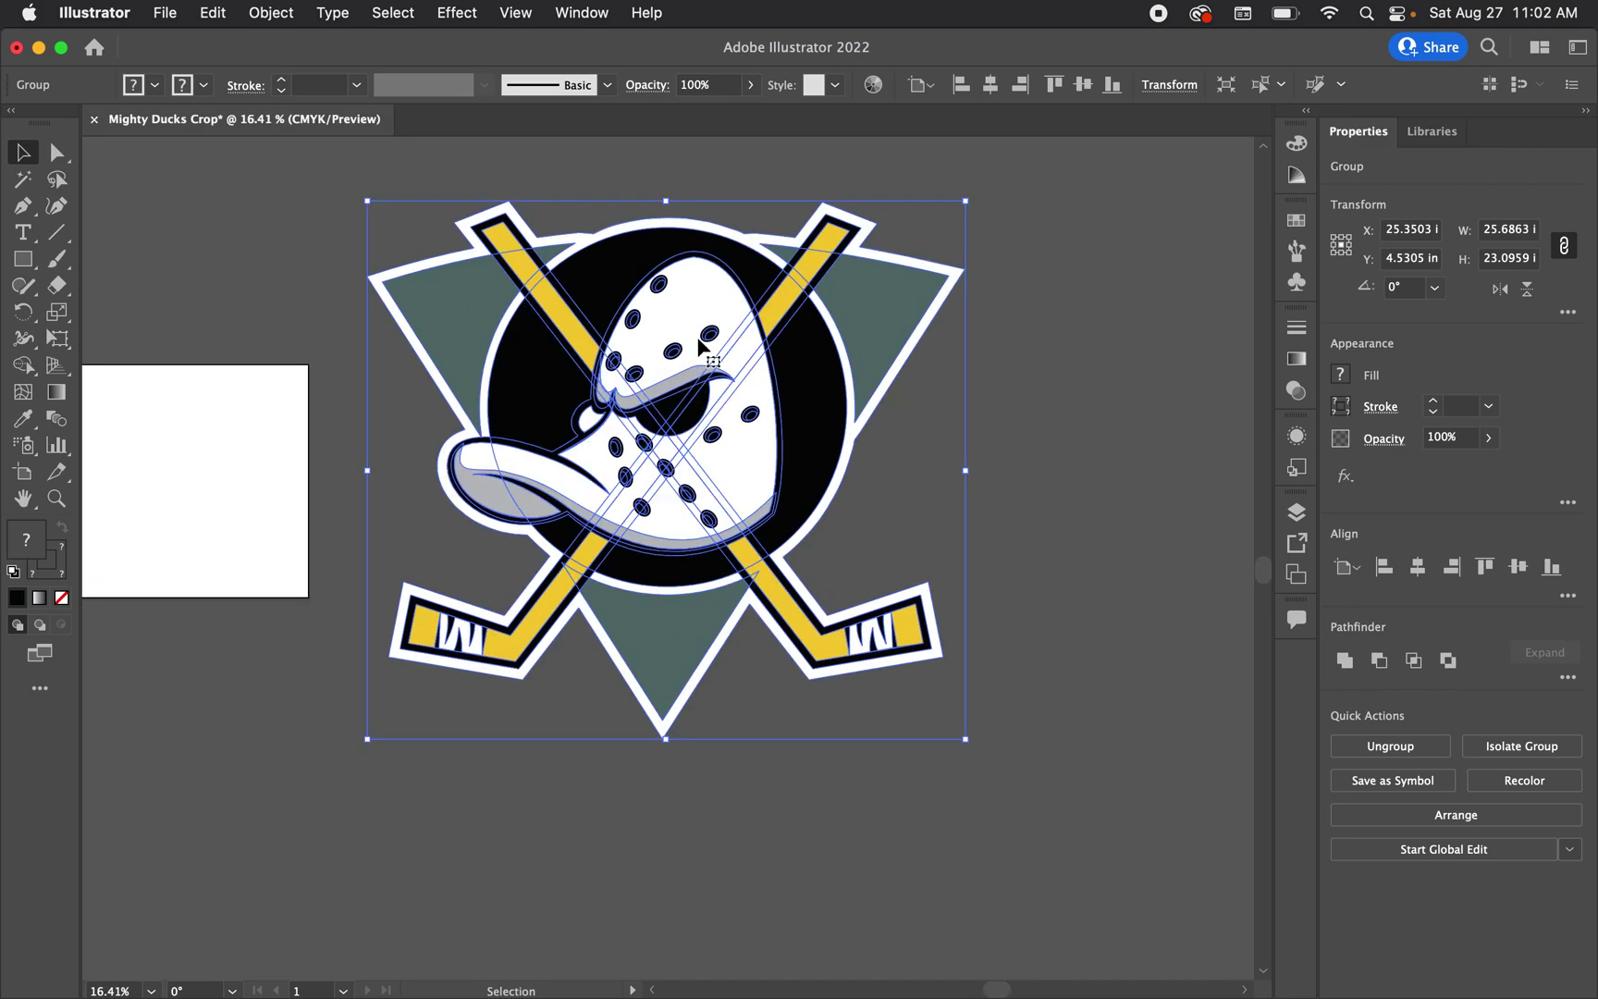
pyautogui.moveTo(968, 474); pyautogui.dragTo(488, 459)
pyautogui.scroll(15, 490, 455)
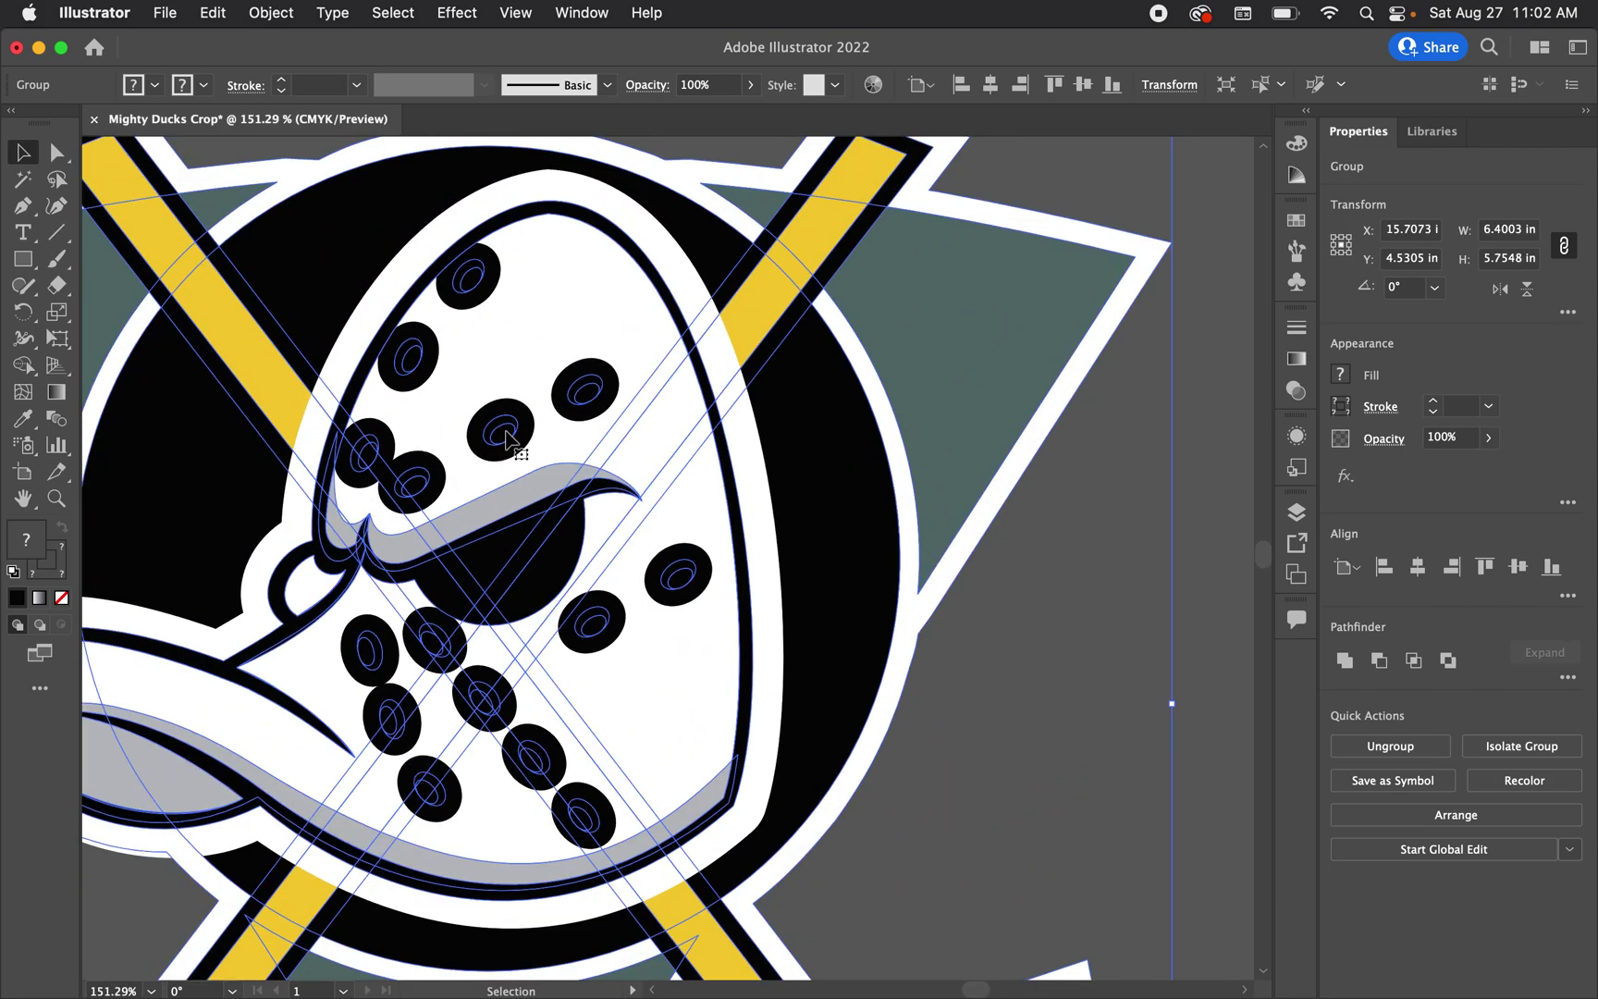
pyautogui.scroll(-10, 507, 436)
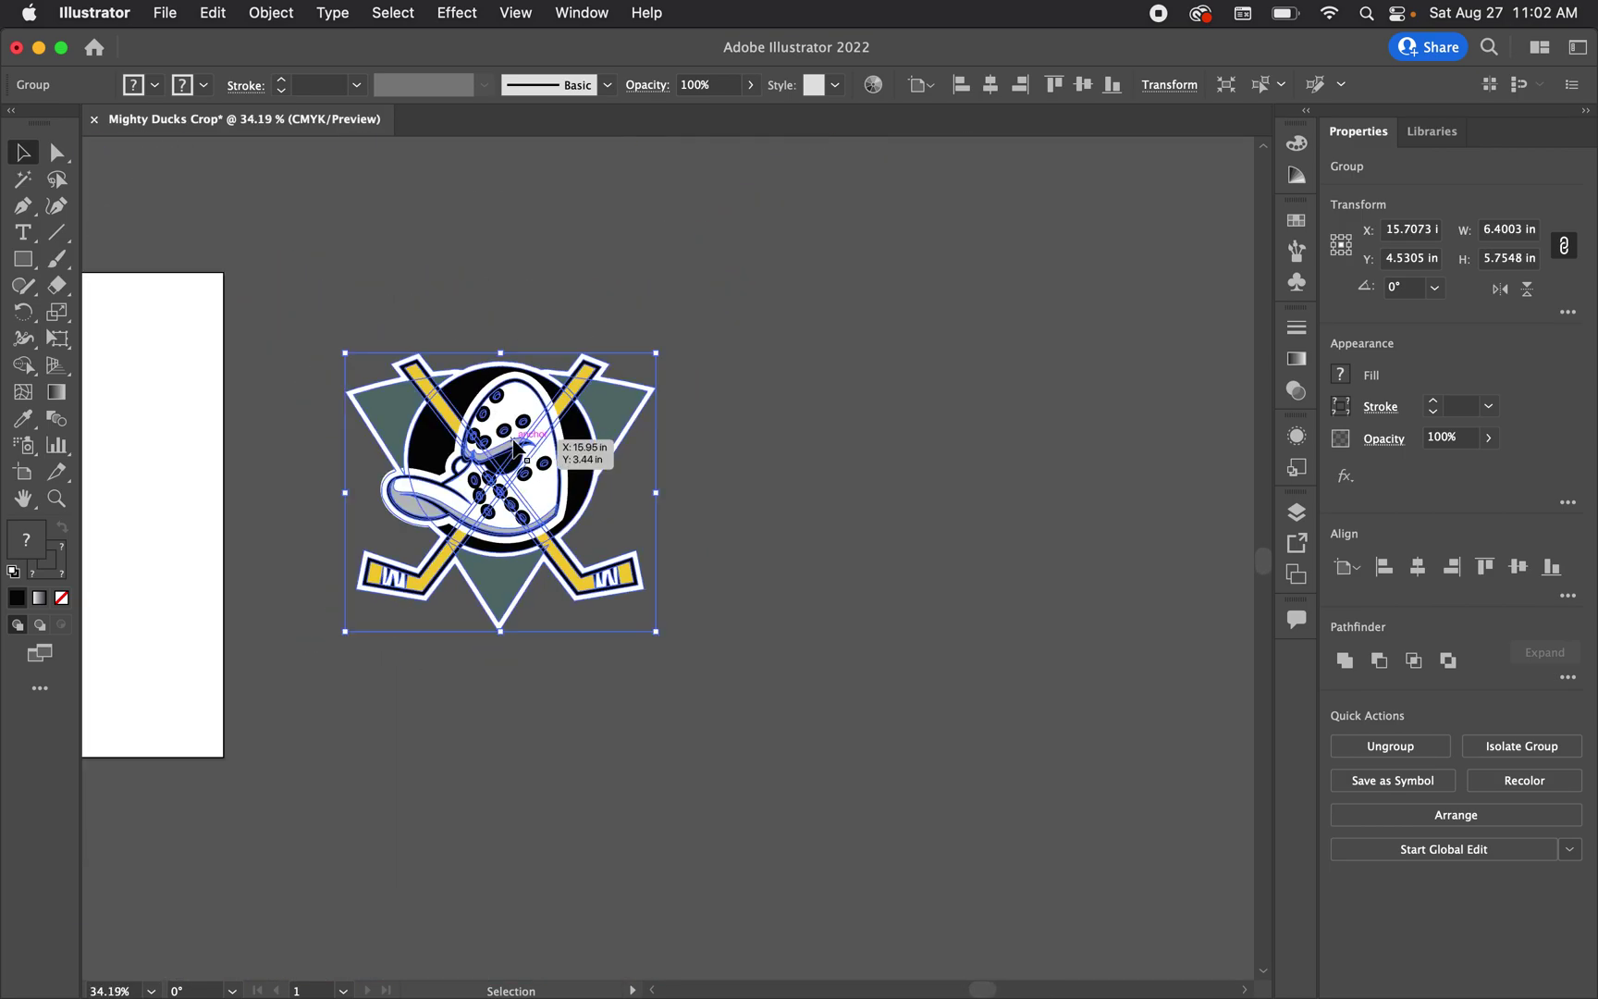
pyautogui.scroll(-5, 513, 446)
pyautogui.press('super+z')
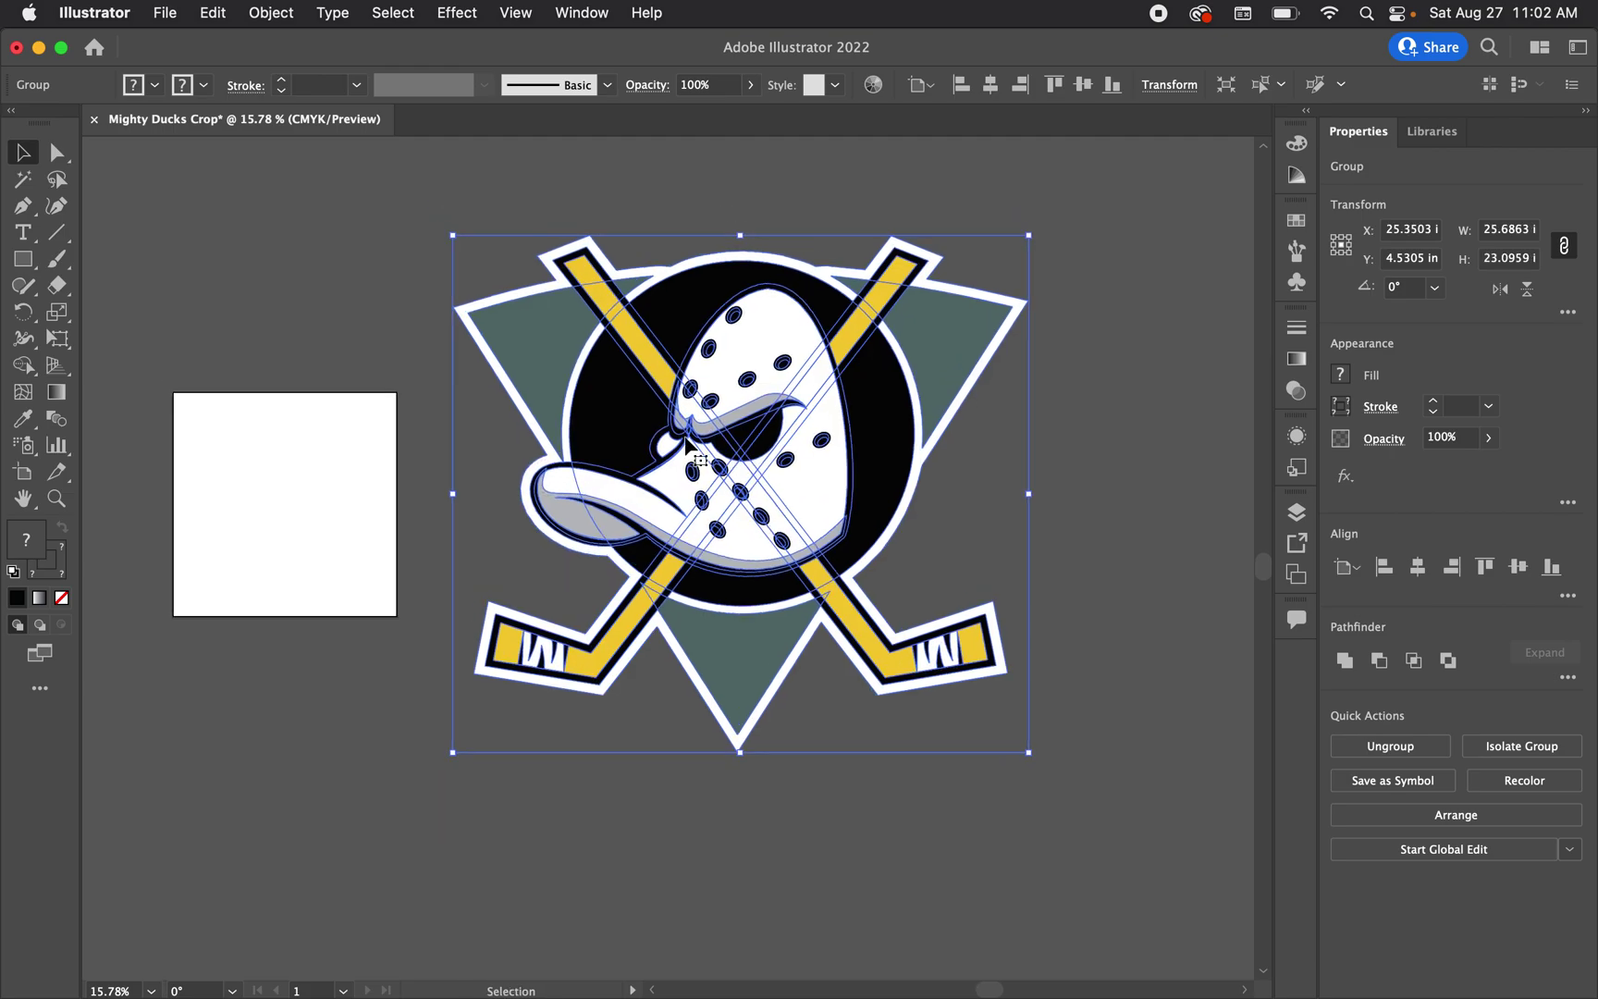
# Expand the emblem group with both Fill and Stroke enabled, and inspect the expanded paths
pyautogui.scroll(-1, 665, 427)
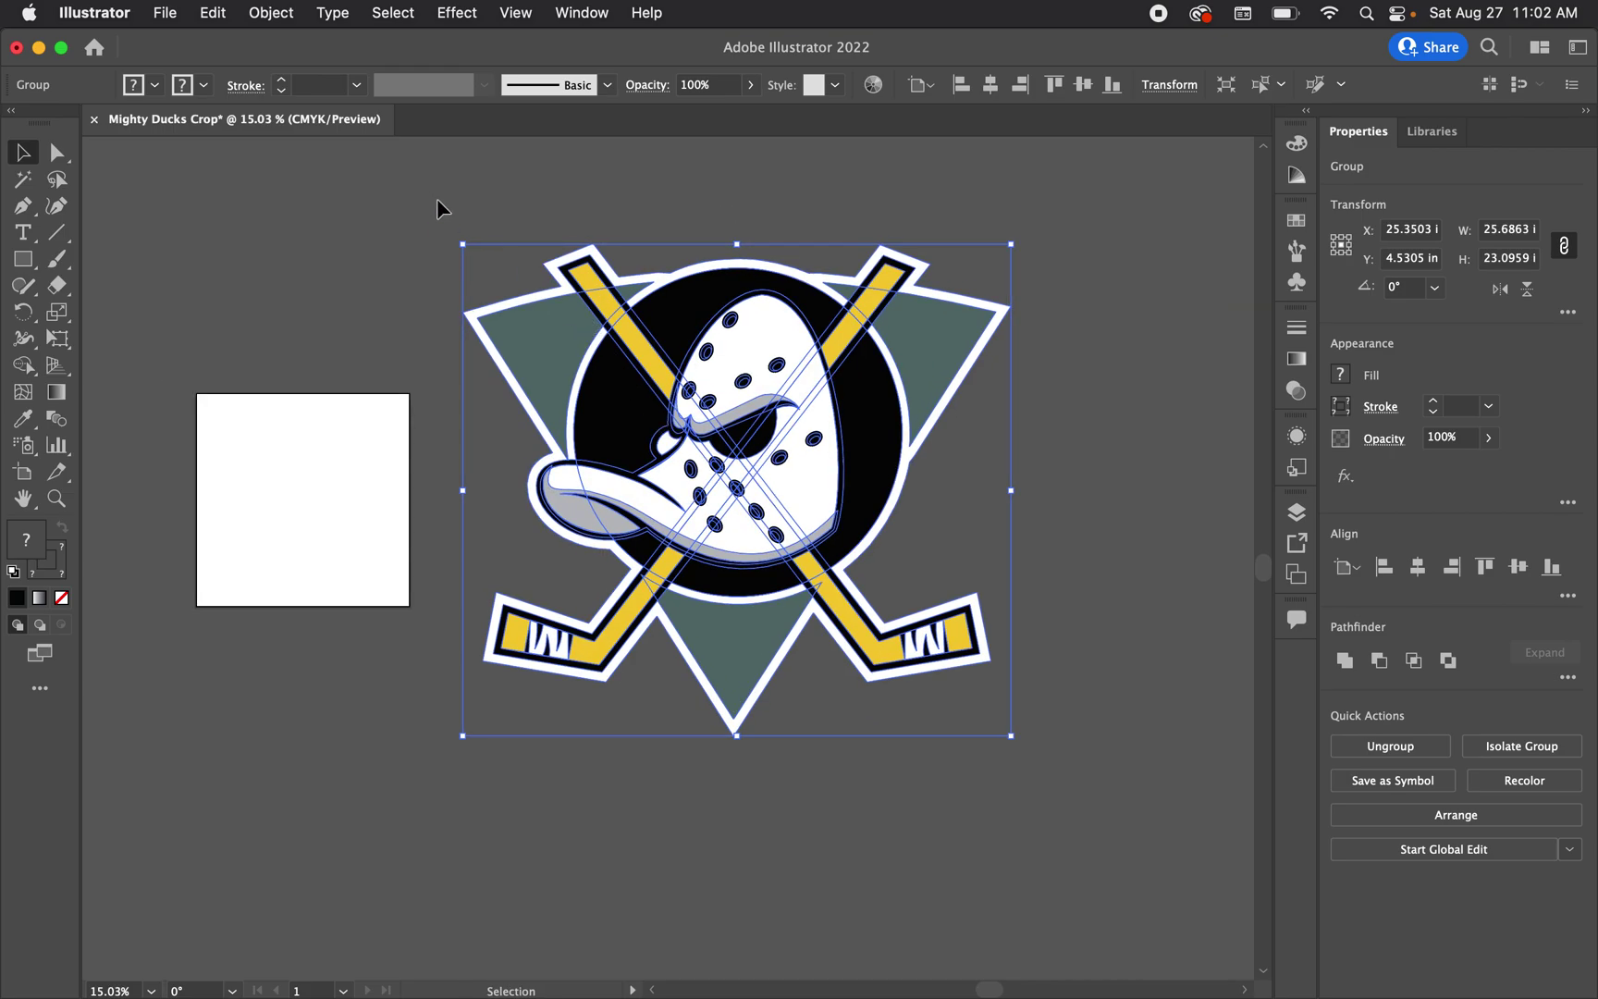
pyautogui.click(270, 15)
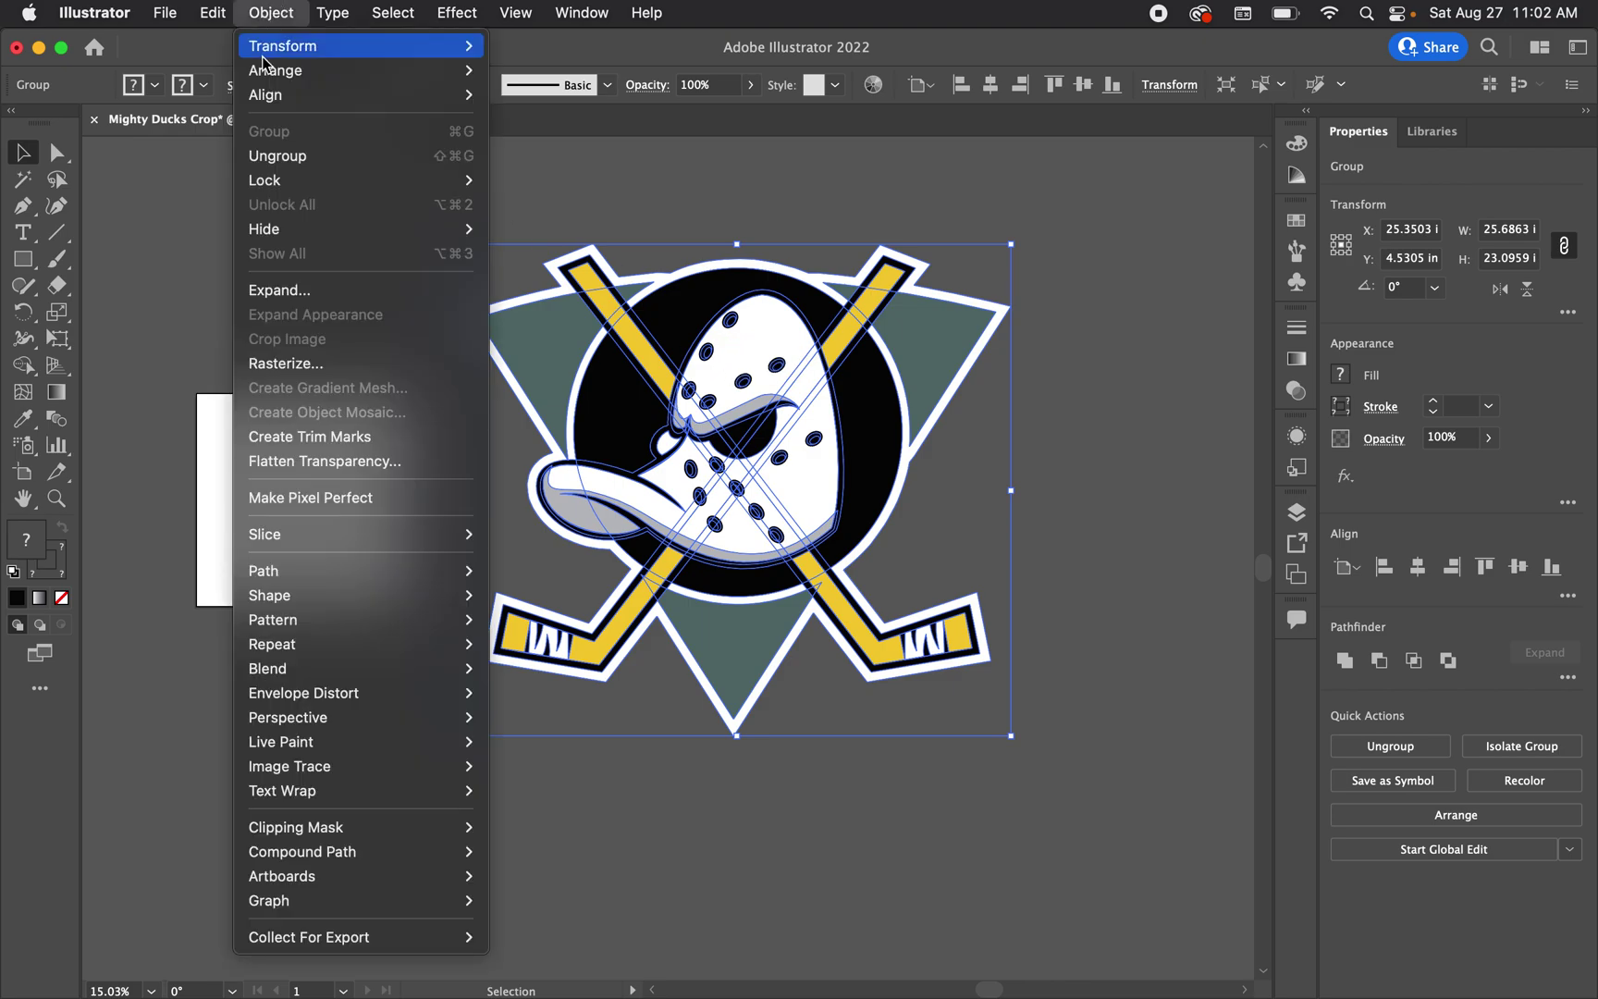
pyautogui.click(279, 292)
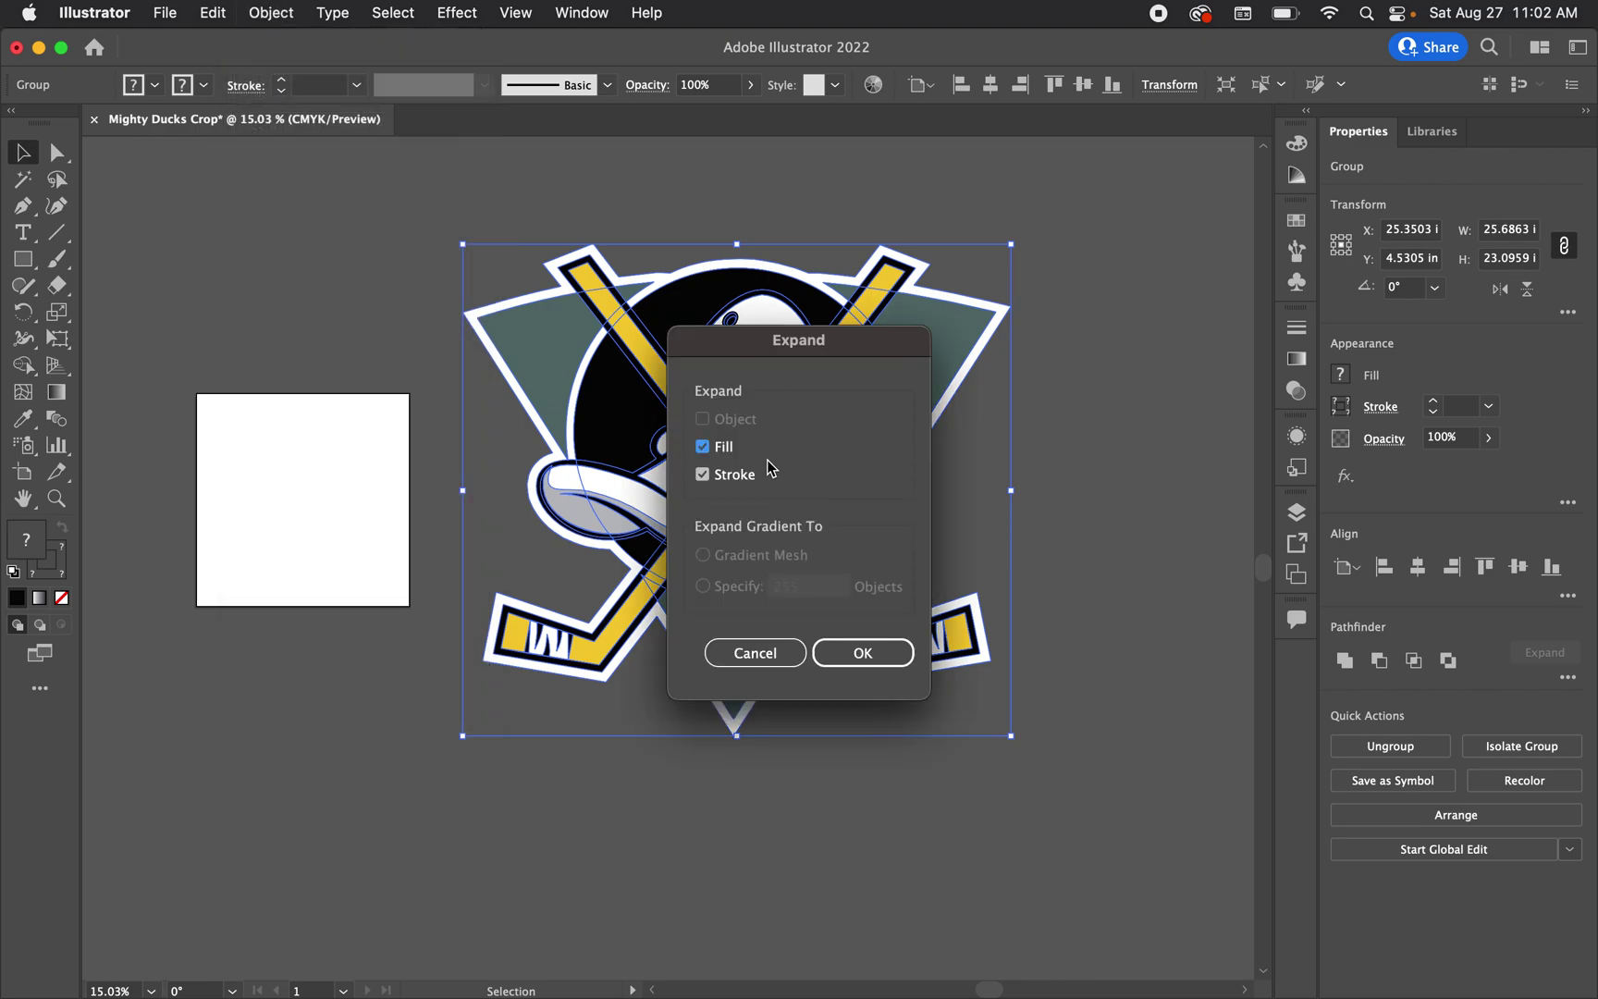
pyautogui.click(883, 656)
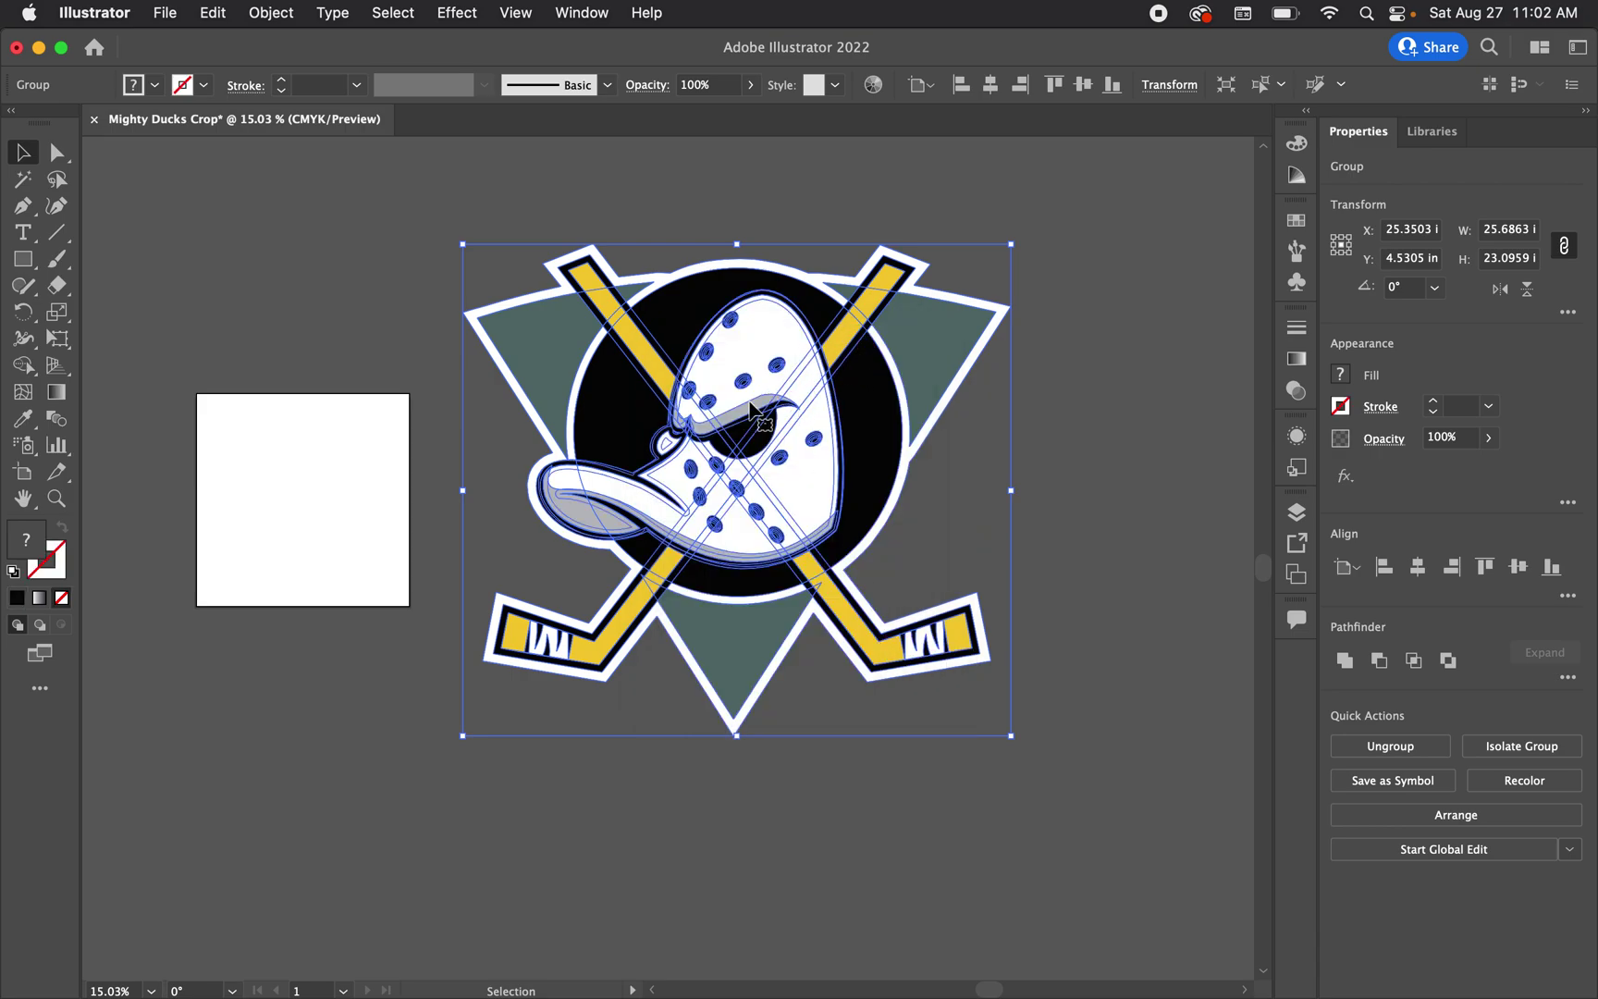
pyautogui.scroll(5, 821, 442)
pyautogui.scroll(-6, 796, 416)
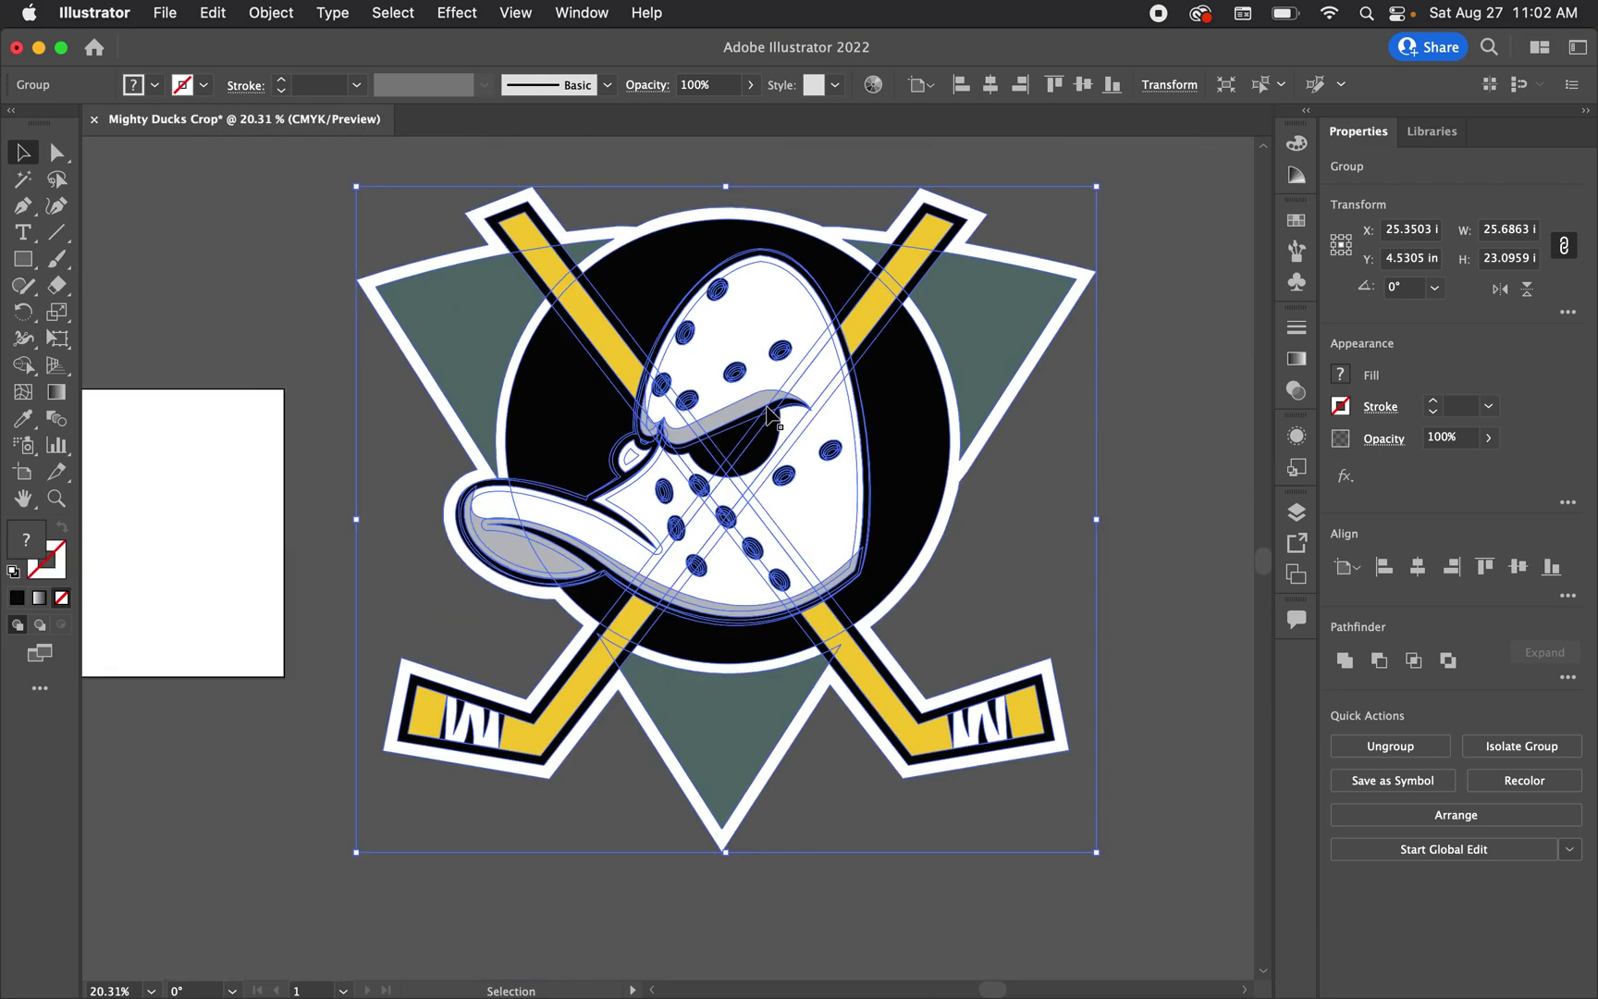
# Scale the emblem group down to about 6.83 in wide and move it roughly to the middle of the artboard
pyautogui.moveTo(1001, 484); pyautogui.dragTo(621, 498)
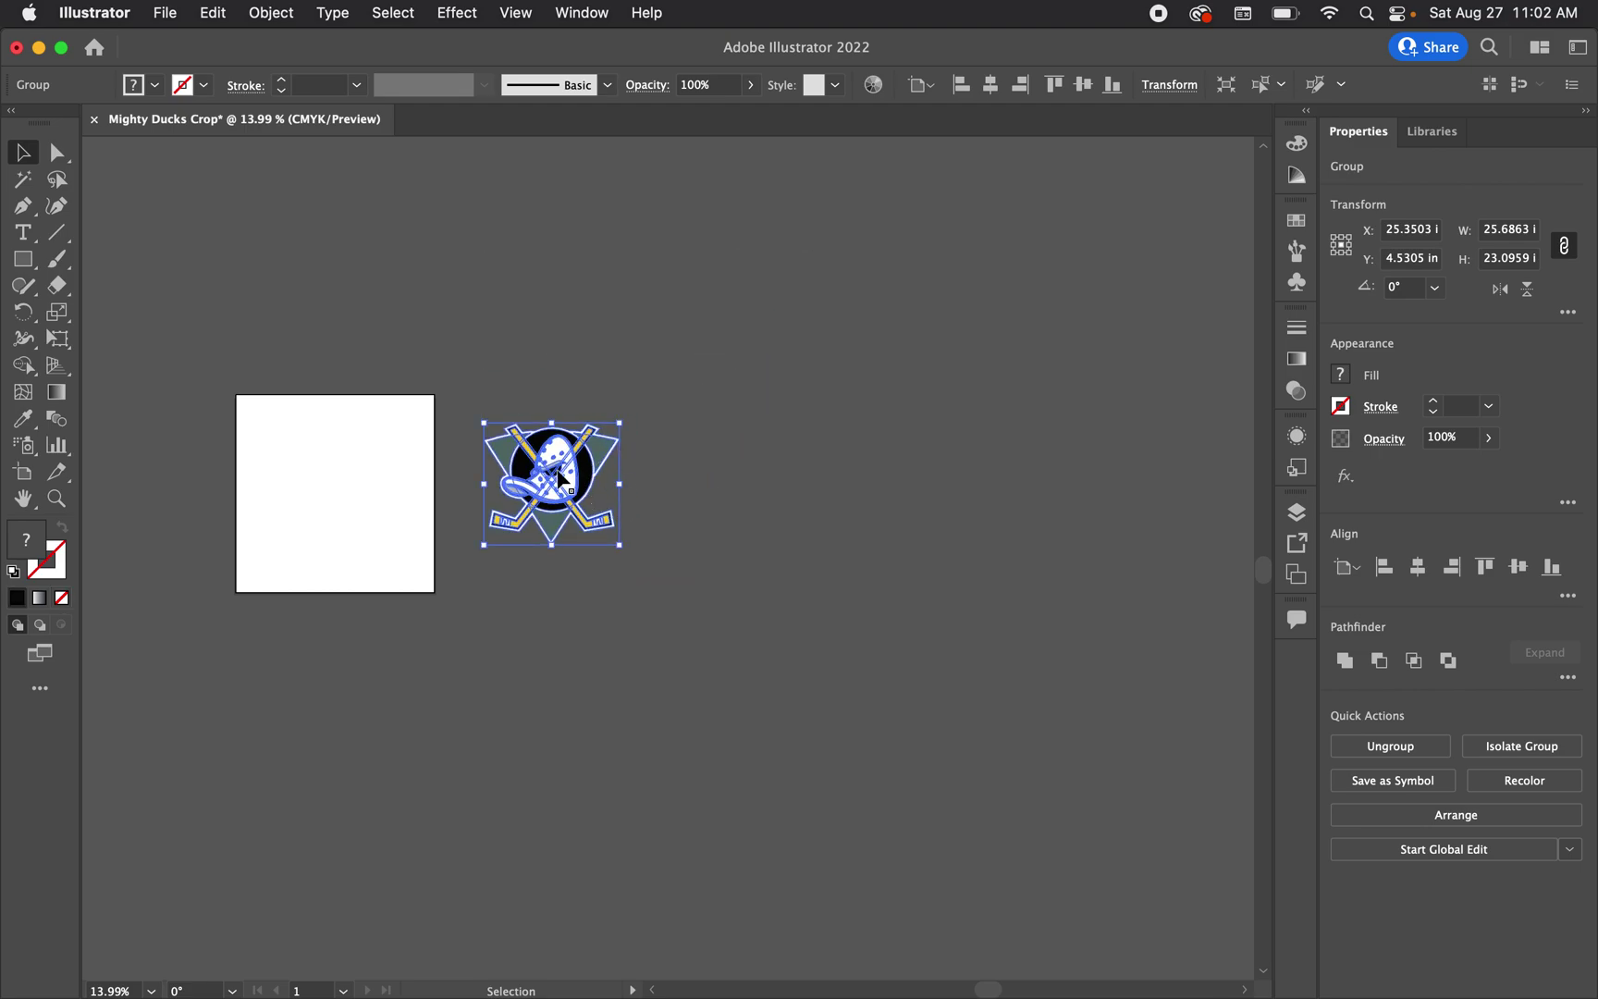
pyautogui.scroll(5, 559, 476)
pyautogui.moveTo(819, 482); pyautogui.dragTo(203, 482)
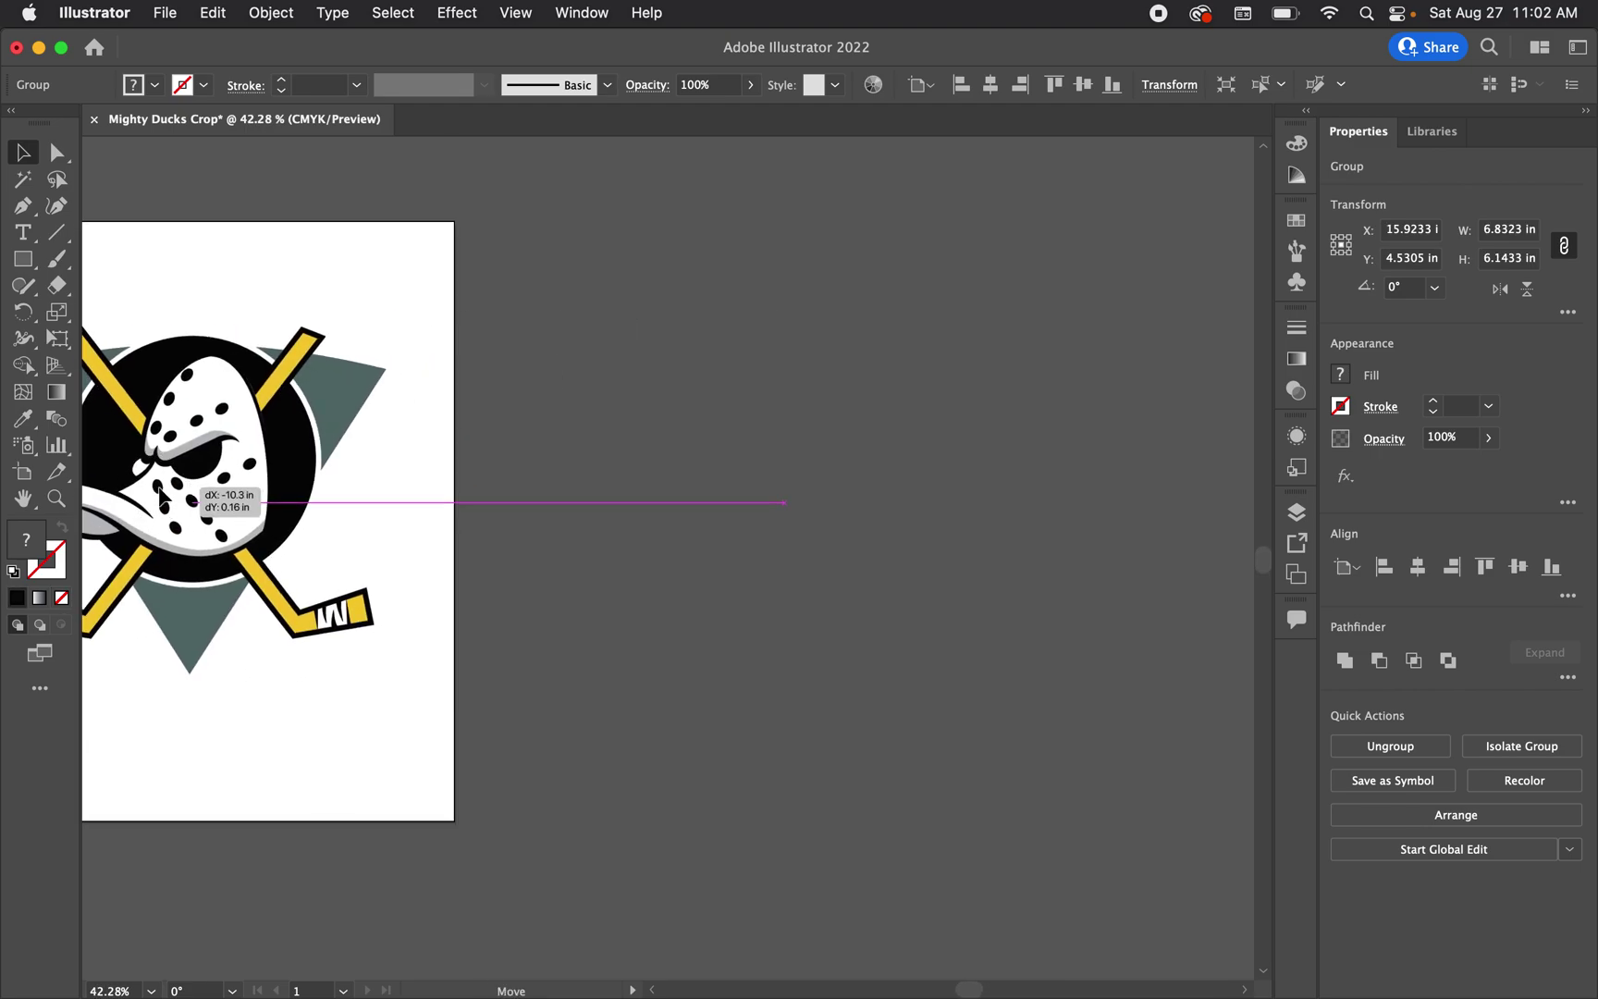
pyautogui.hscroll(-5, 161, 492)
pyautogui.scroll(4, 365, 490)
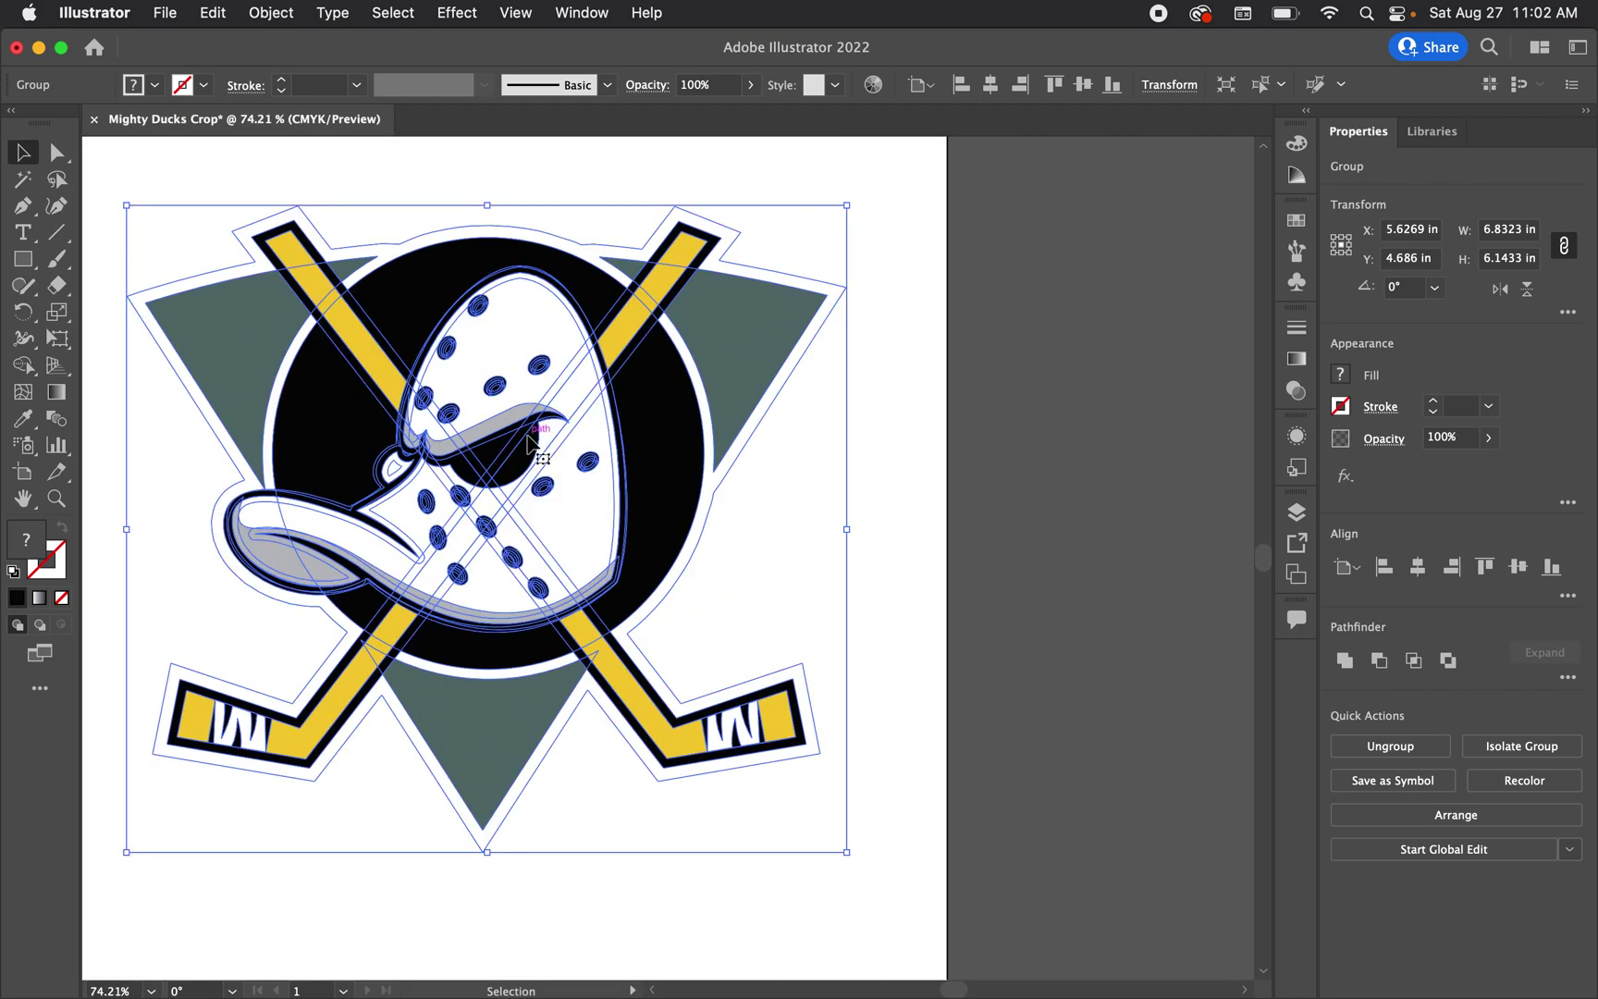
pyautogui.scroll(-6, 546, 463)
pyautogui.moveTo(545, 463)
pyautogui.mouseDown()
pyautogui.moveTo(486, 442)
pyautogui.moveTo(527, 475)
pyautogui.mouseUp()
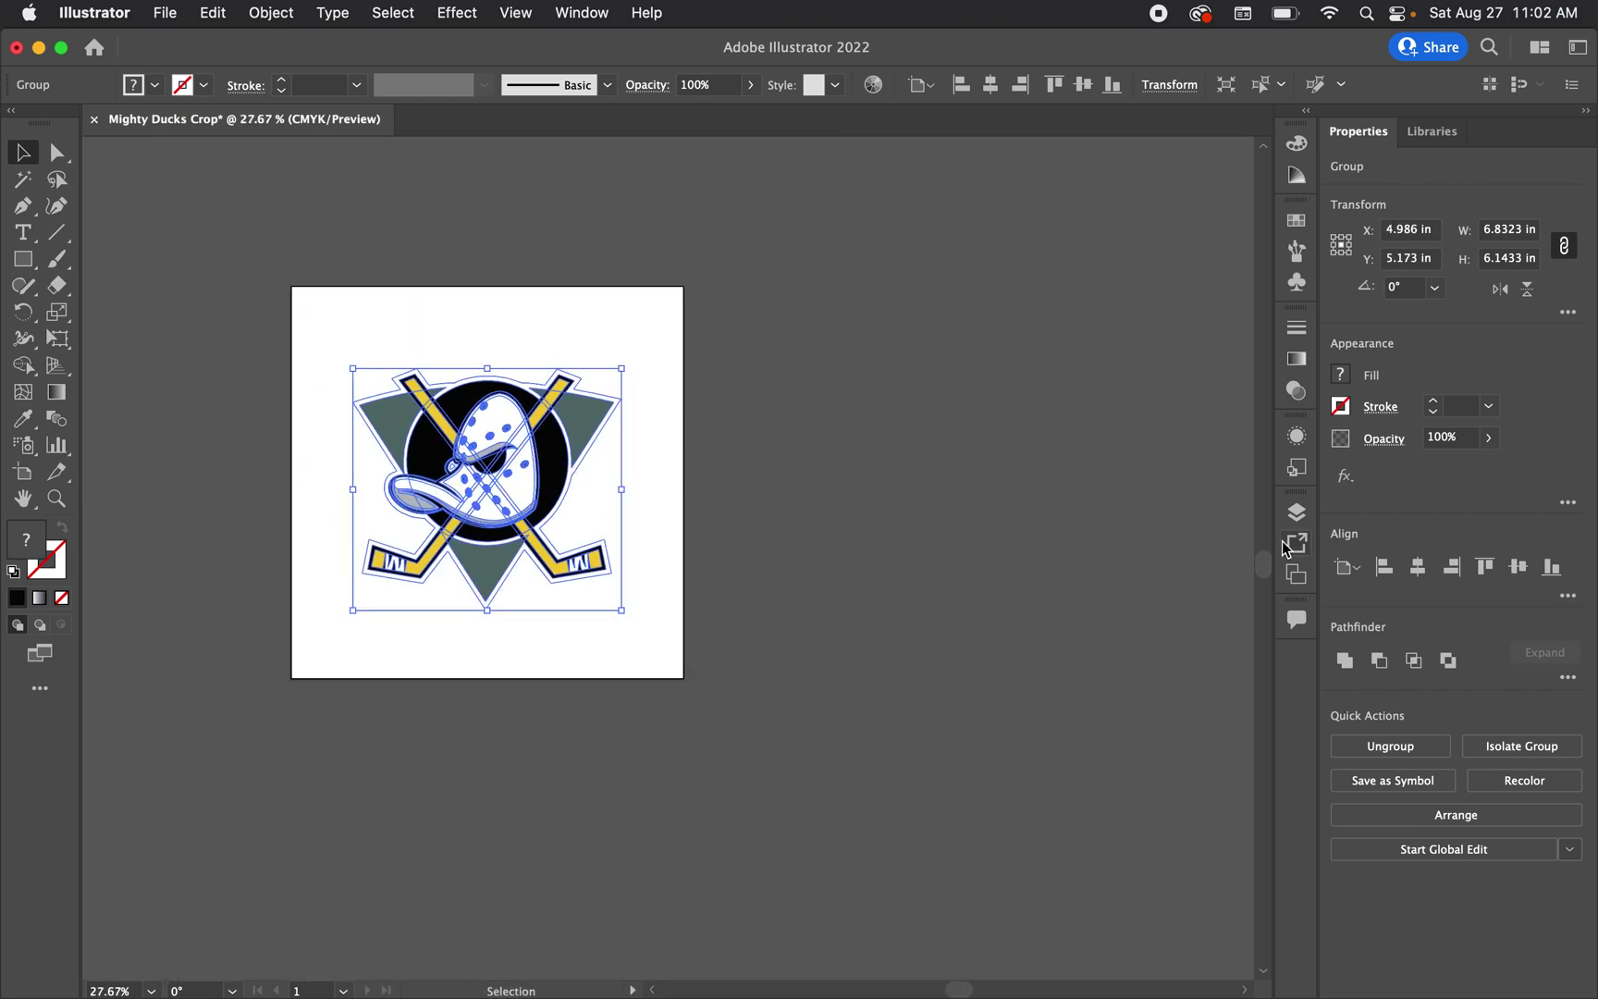
# Align the emblem group to the artboard, centring it both horizontally and vertically
pyautogui.click(1350, 572)
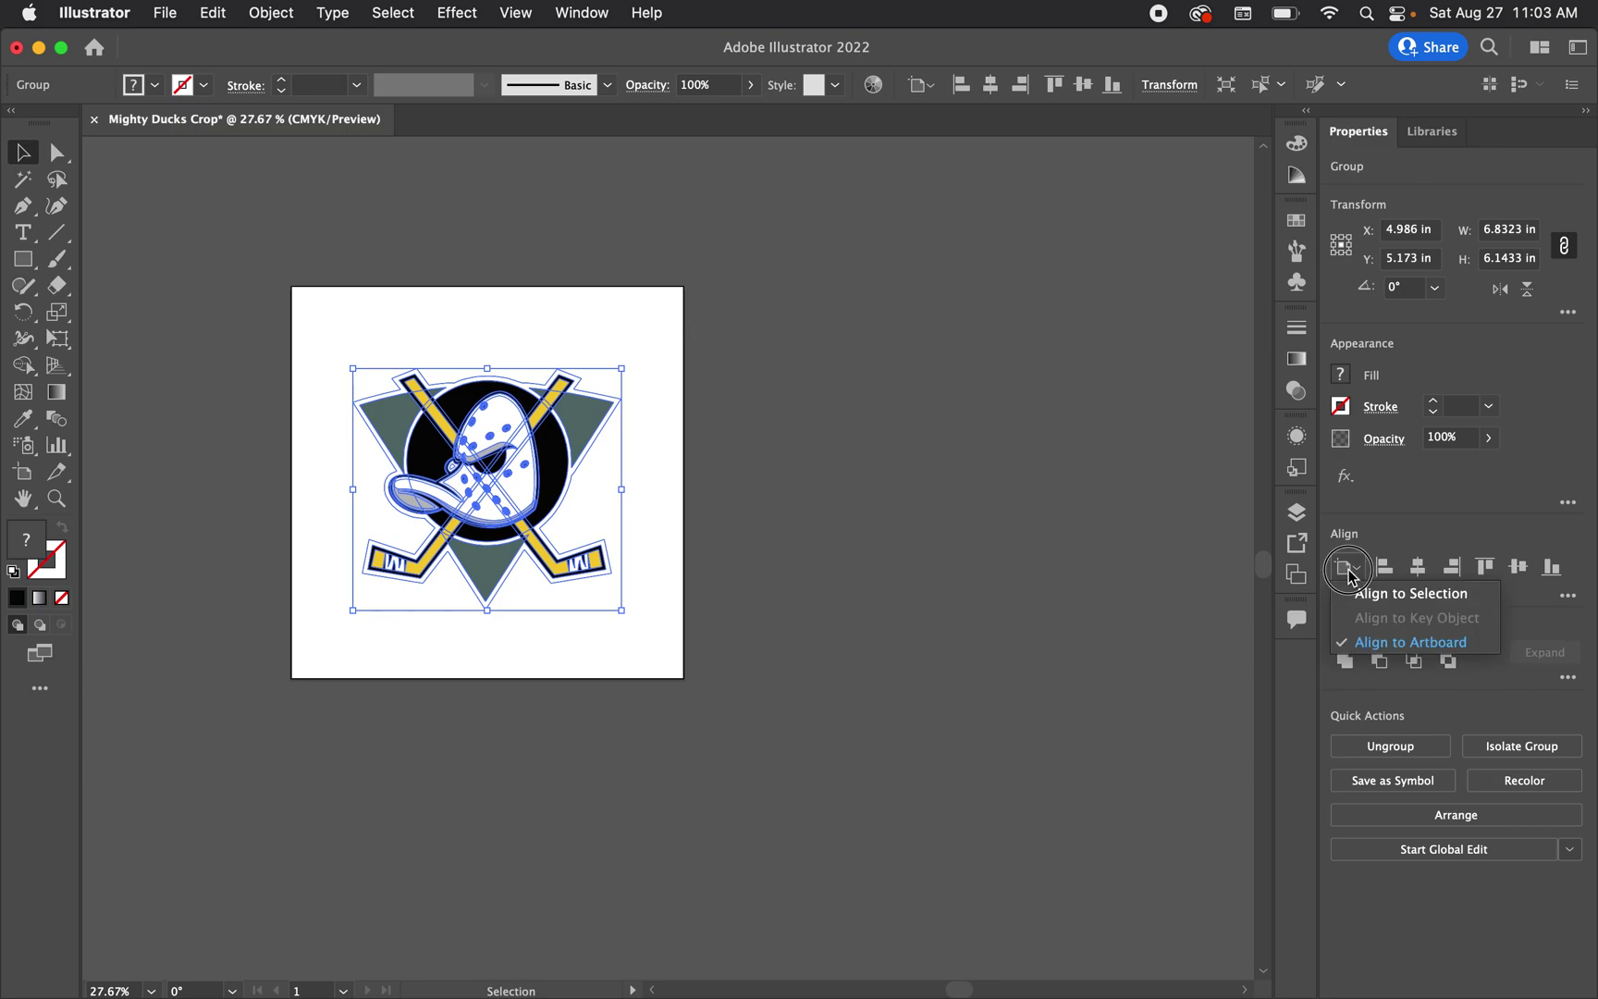
pyautogui.click(1394, 641)
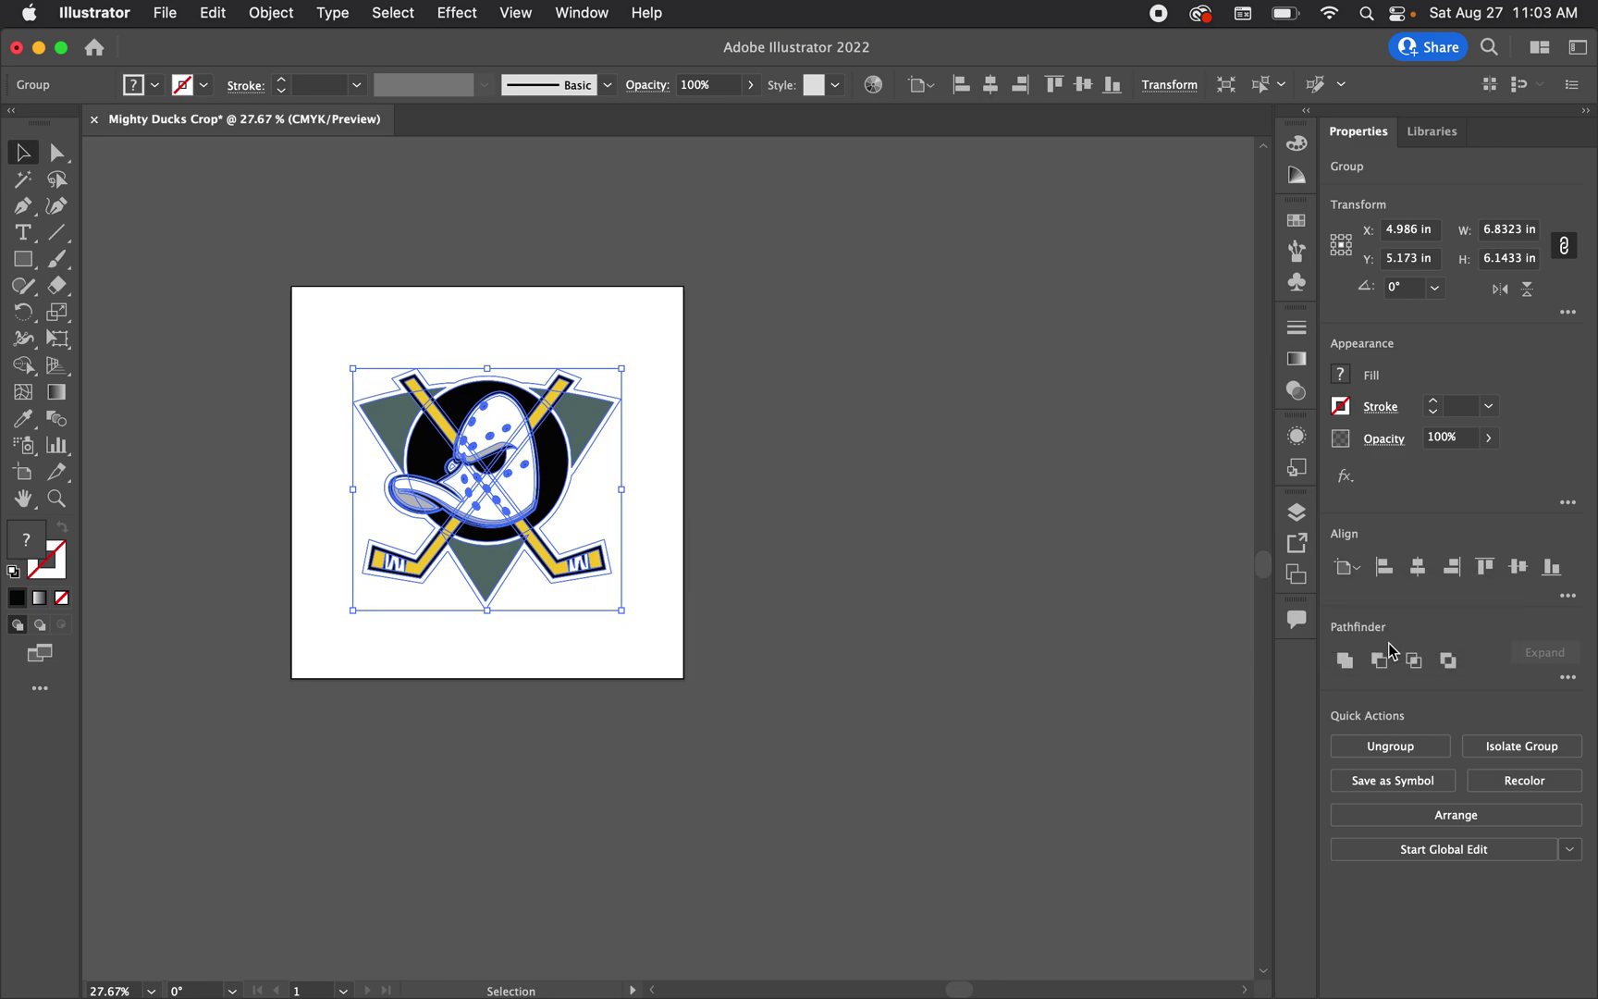
pyautogui.click(1418, 566)
pyautogui.click(1519, 567)
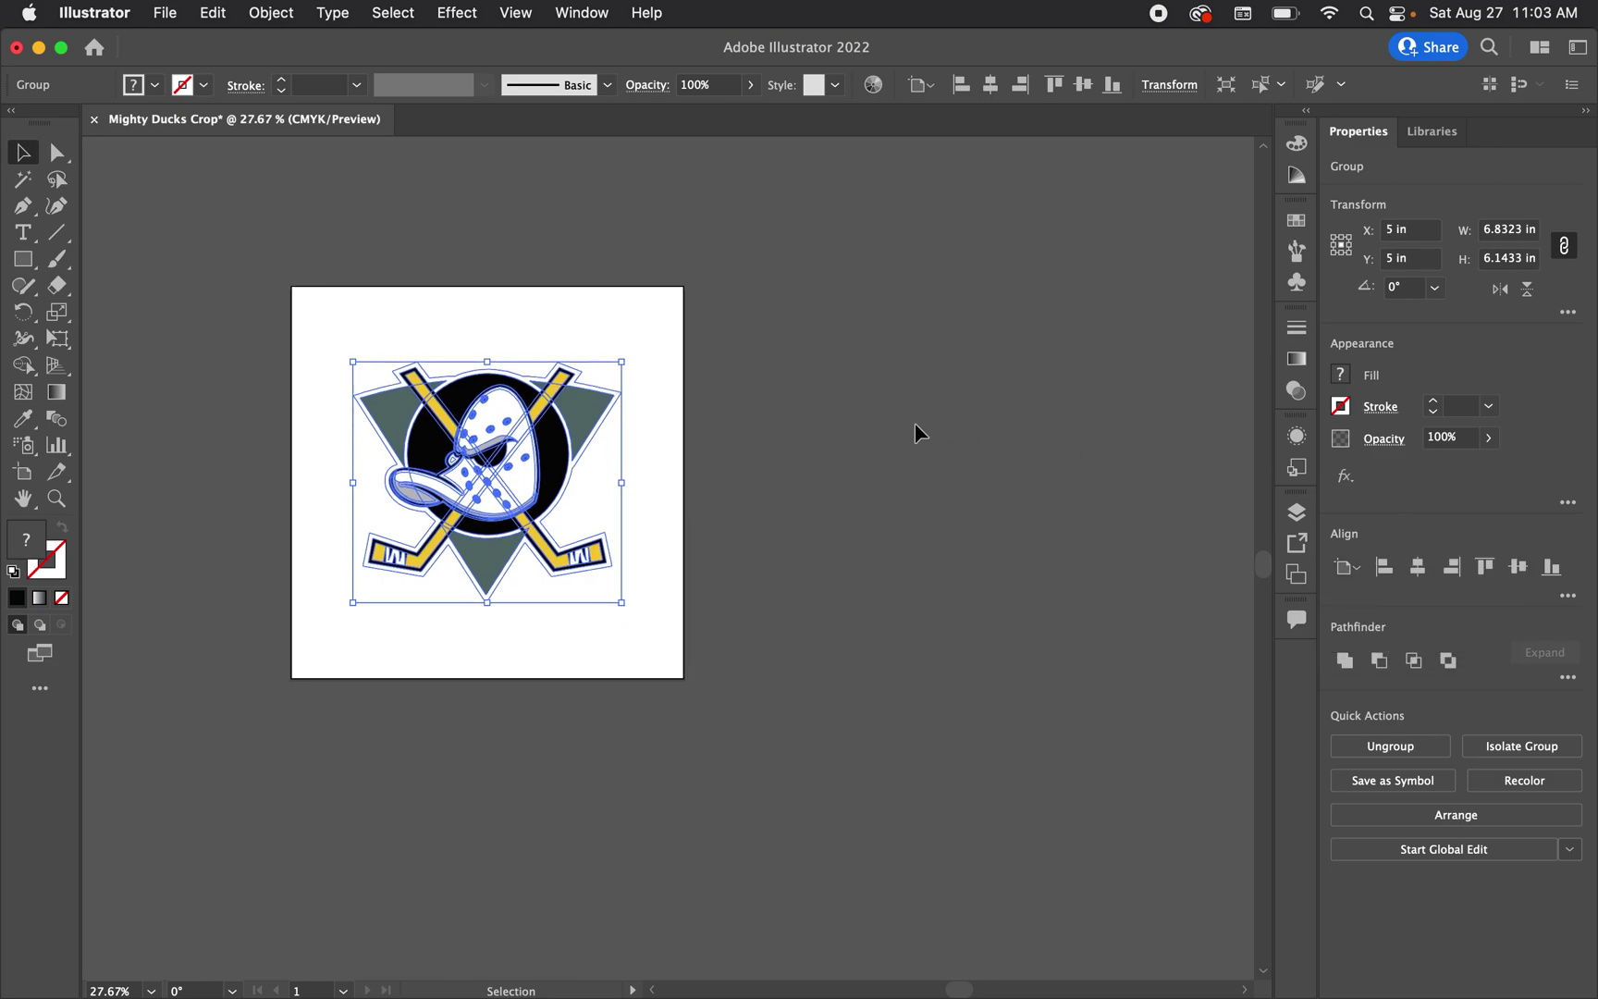
pyautogui.click(917, 432)
pyautogui.scroll(3, 374, 377)
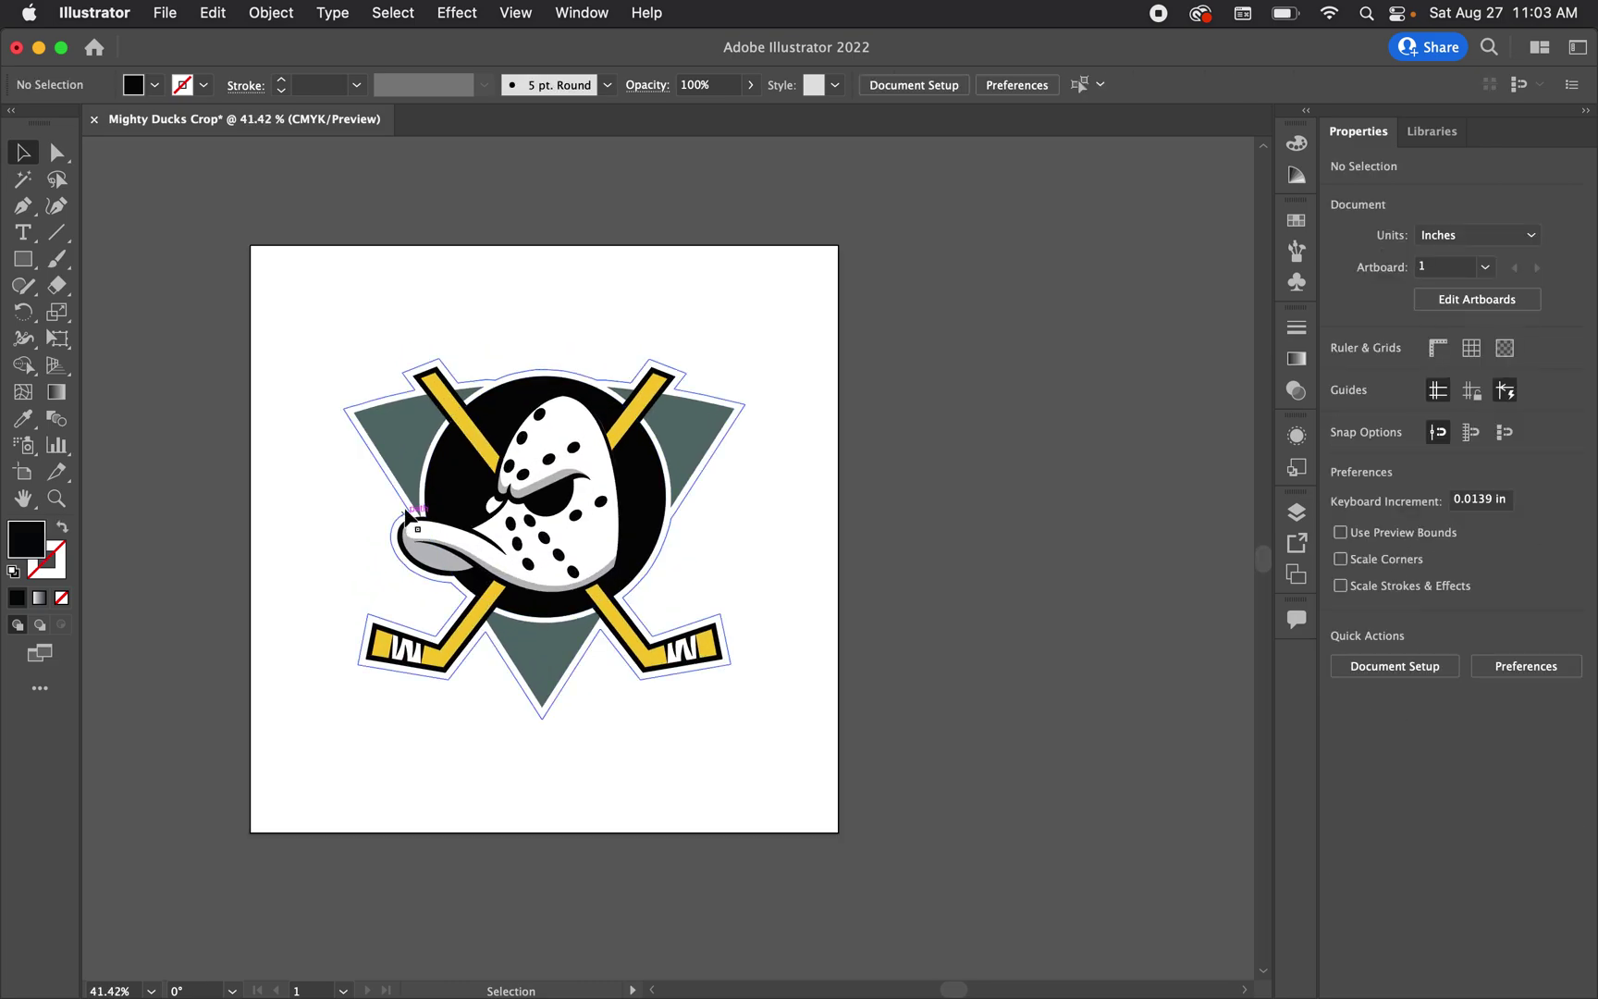
# Inspect the centred emblem's outline, try moving the group toward the artboard's left edge, and undo the move
pyautogui.scroll(1, 391, 417)
pyautogui.click(385, 439)
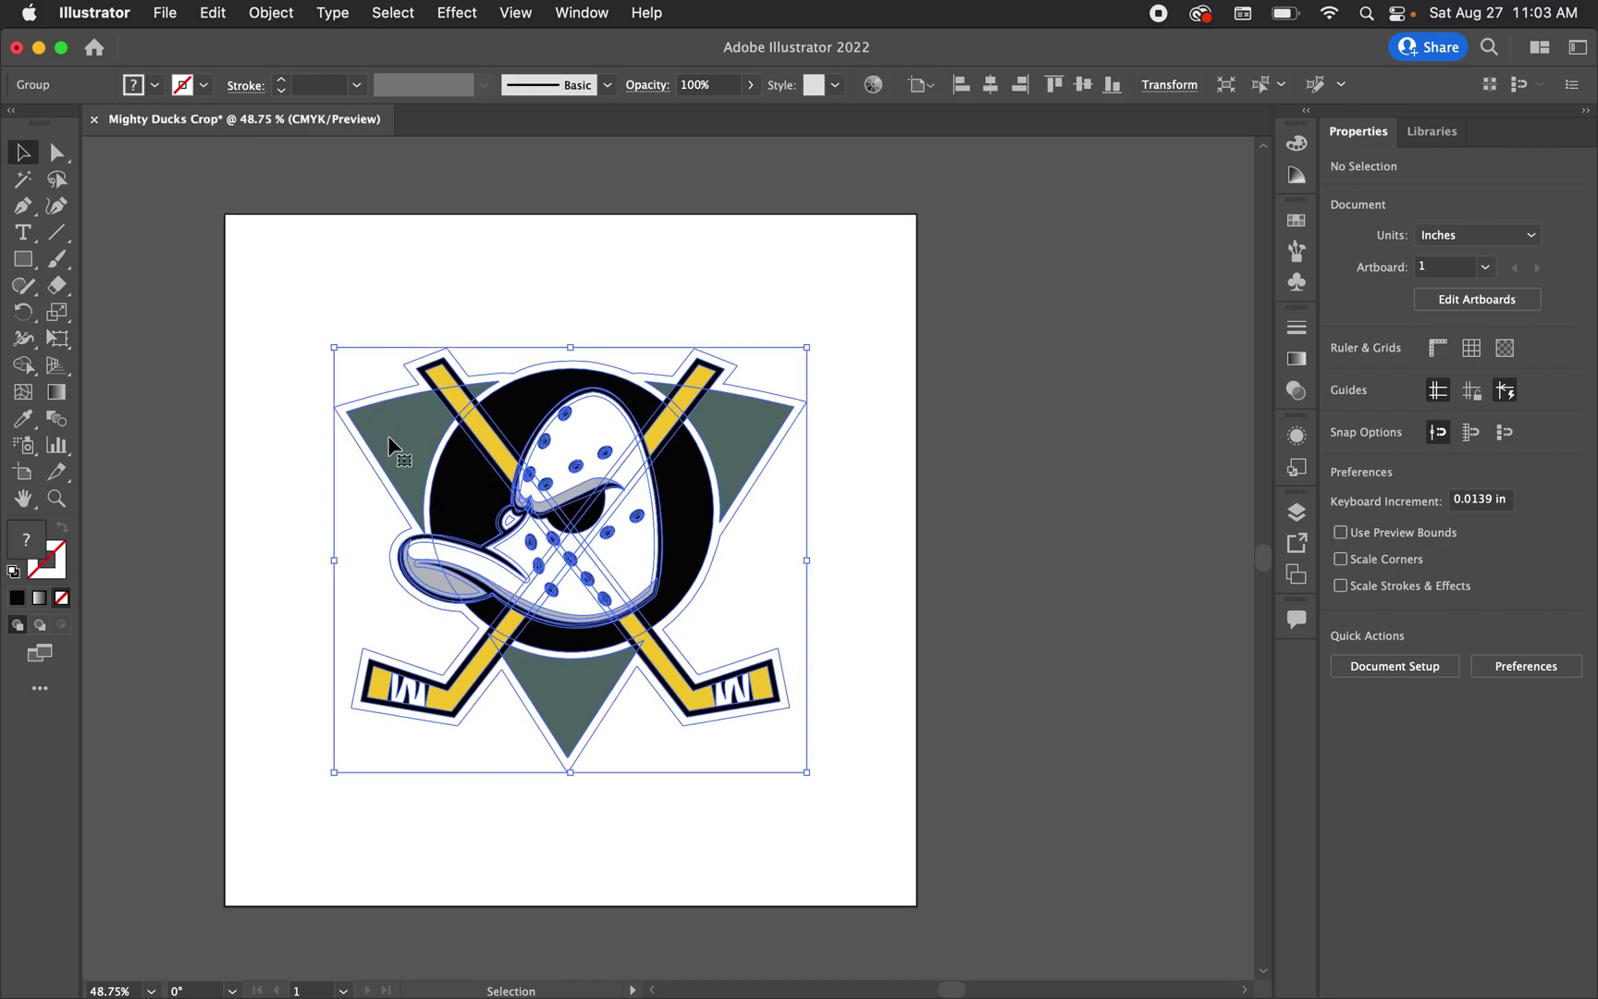
pyautogui.scroll(3, 389, 435)
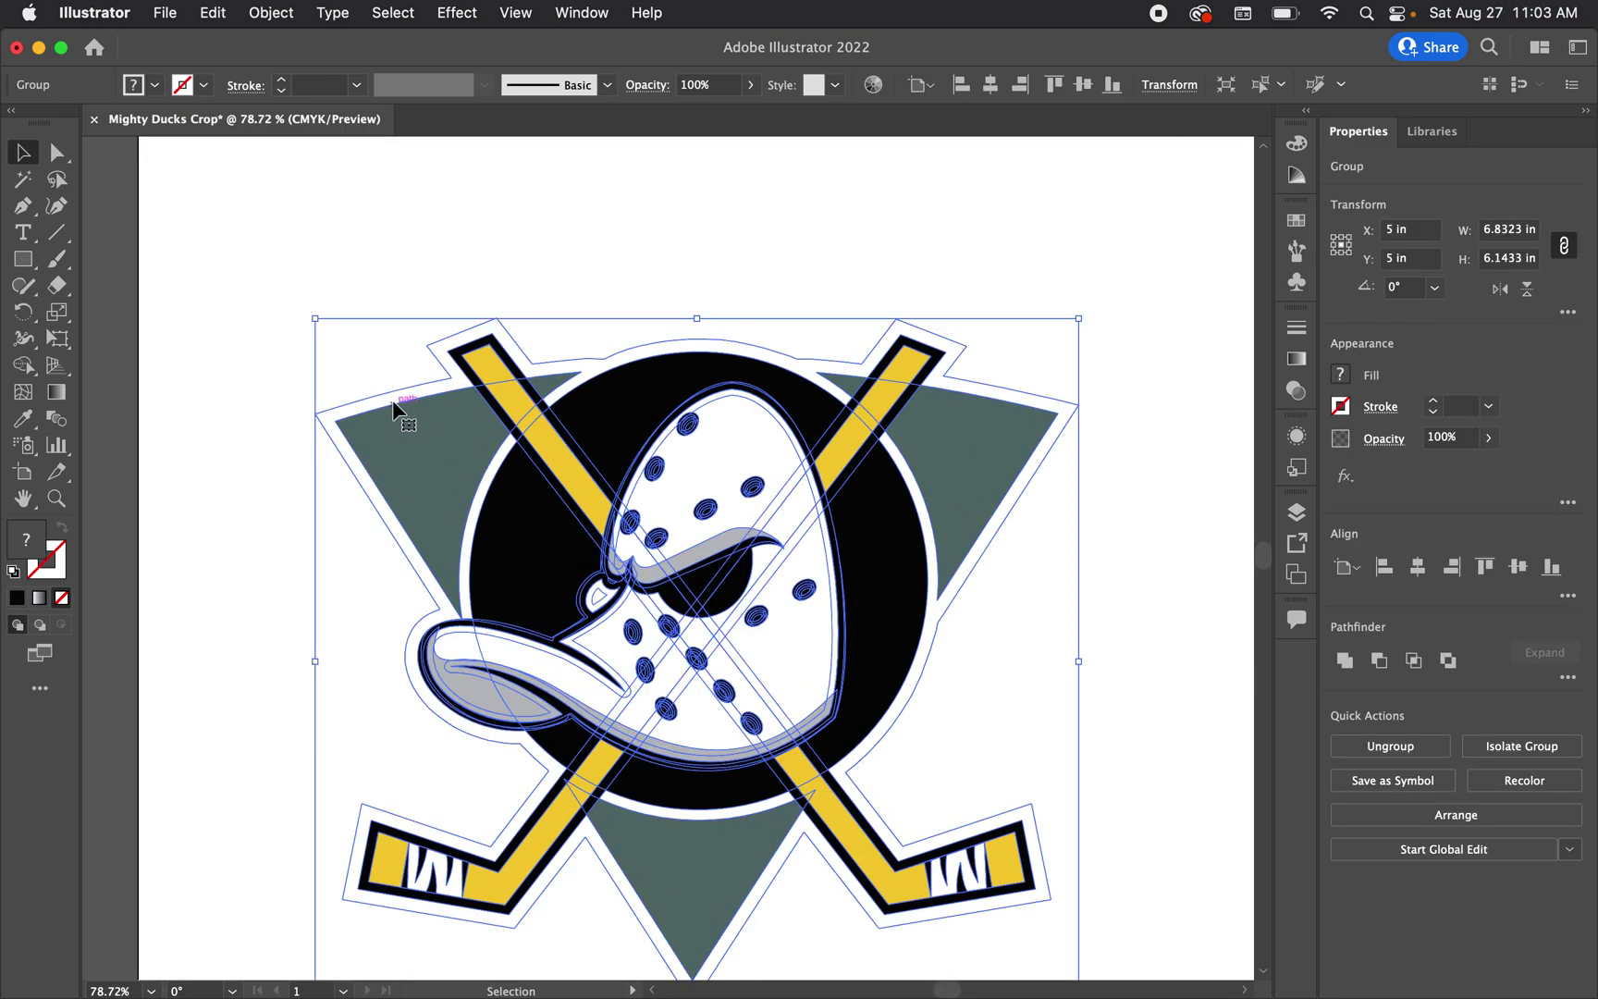
pyautogui.scroll(-3, 434, 453)
pyautogui.moveTo(431, 450); pyautogui.dragTo(203, 449)
pyautogui.press('super+z')
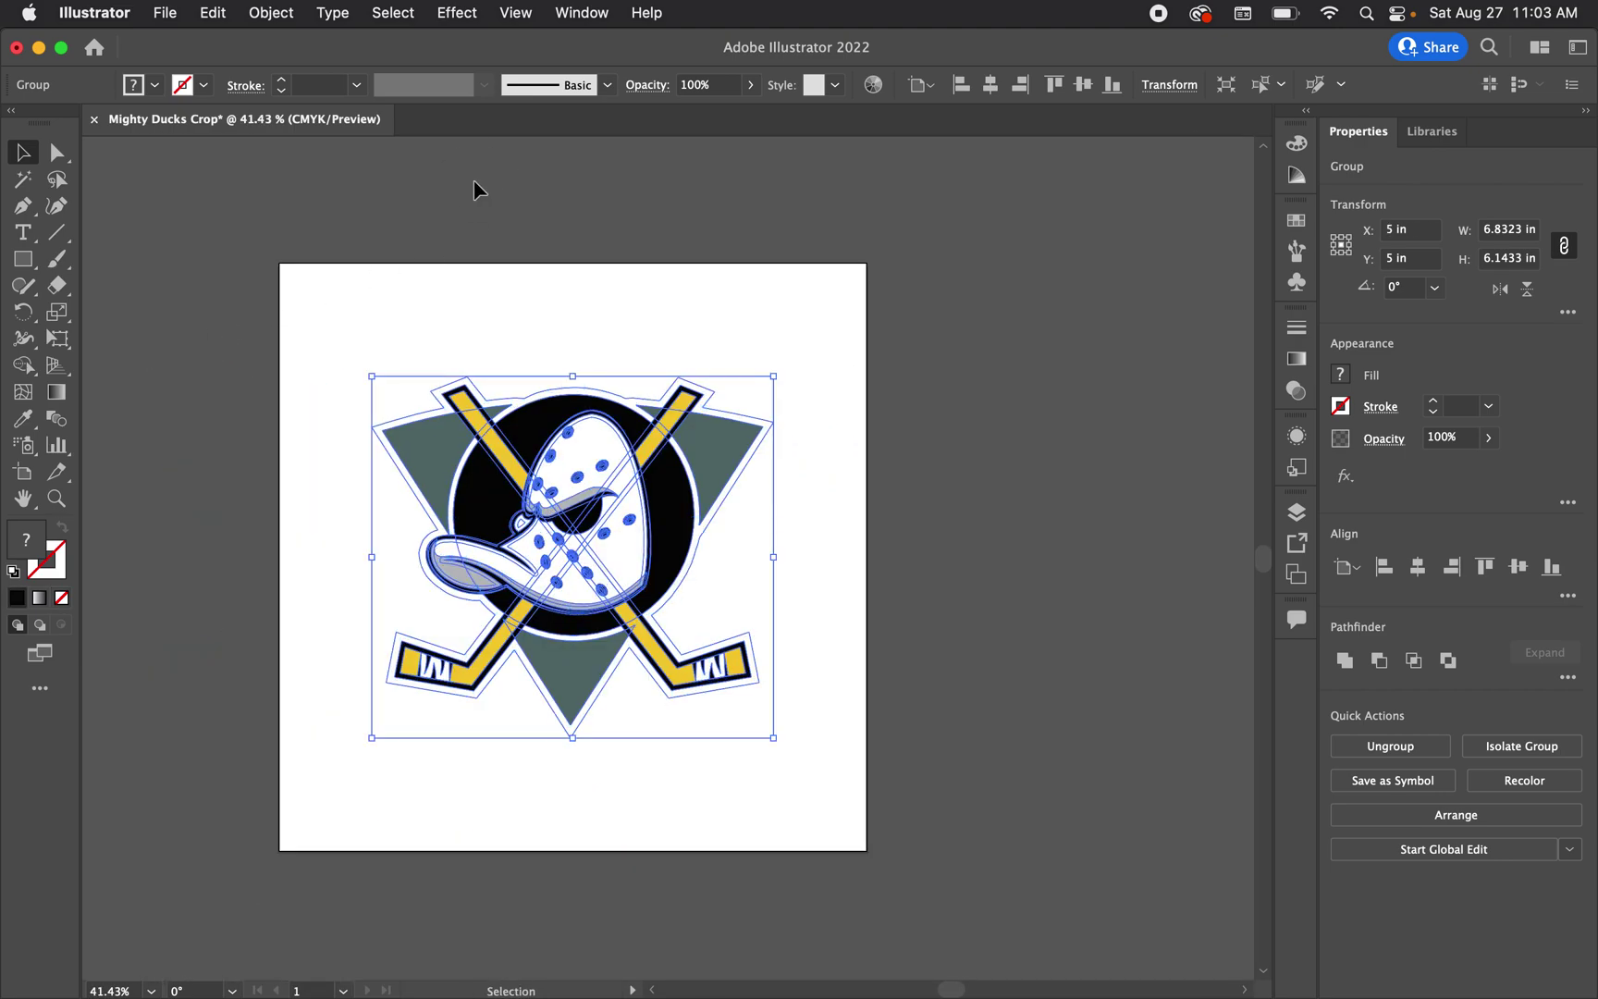
pyautogui.click(476, 187)
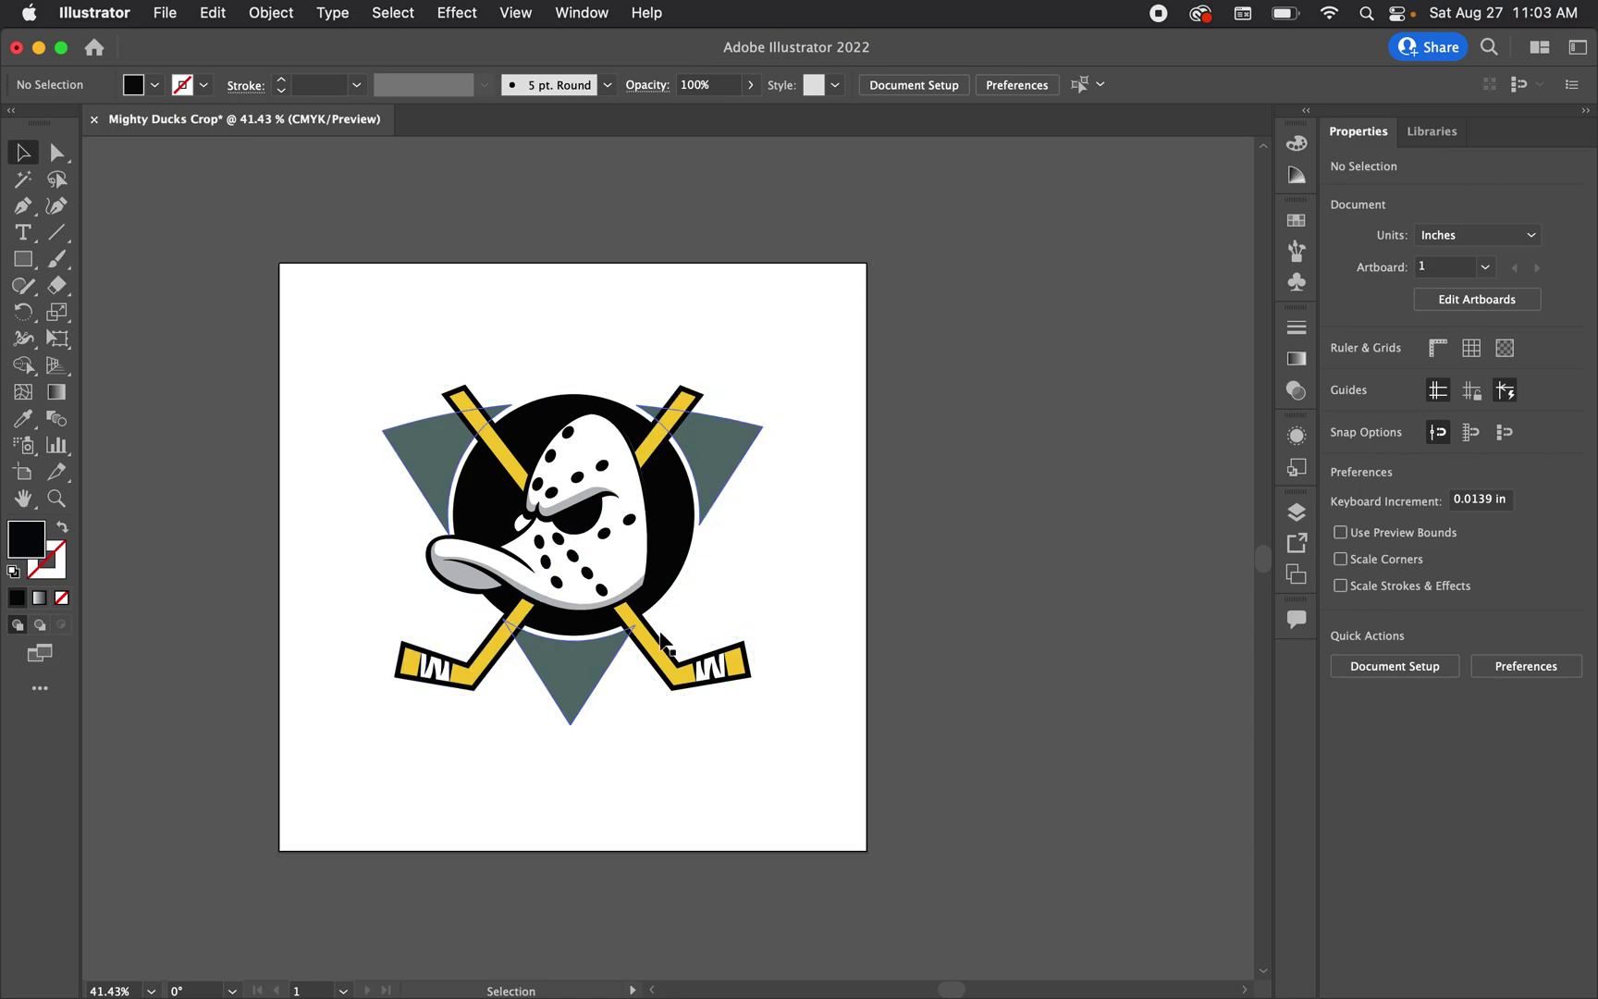
# Show the document's layers and rename Layer 1 as "Artwork"
pyautogui.click(1298, 511)
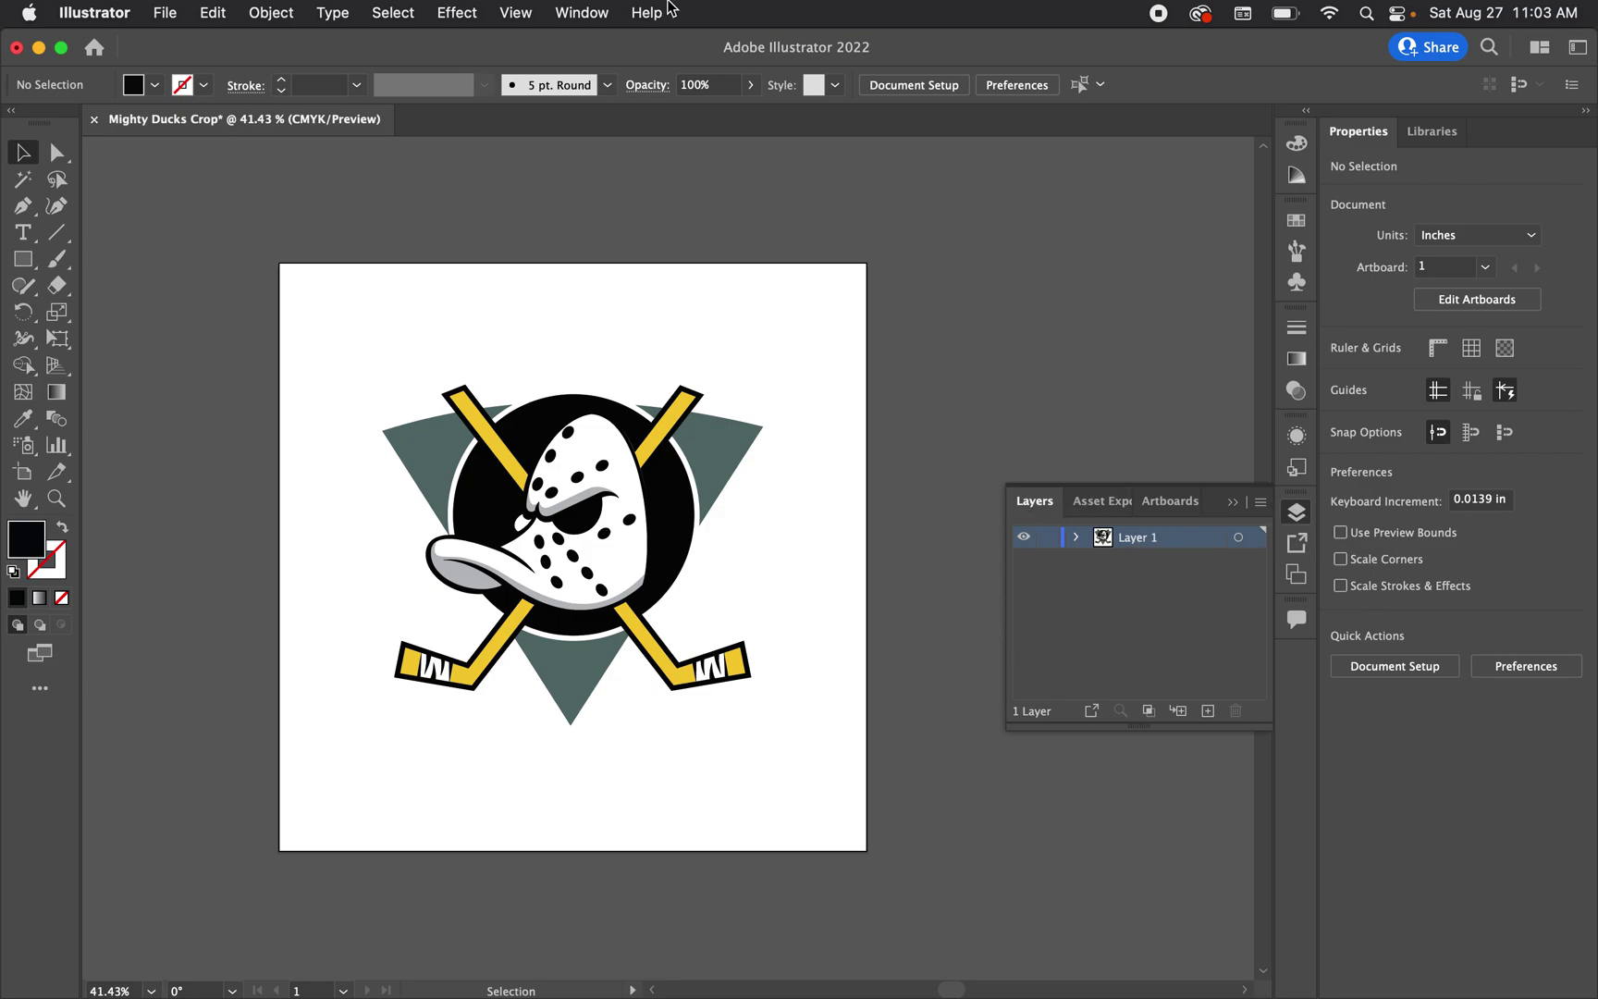
pyautogui.click(573, 12)
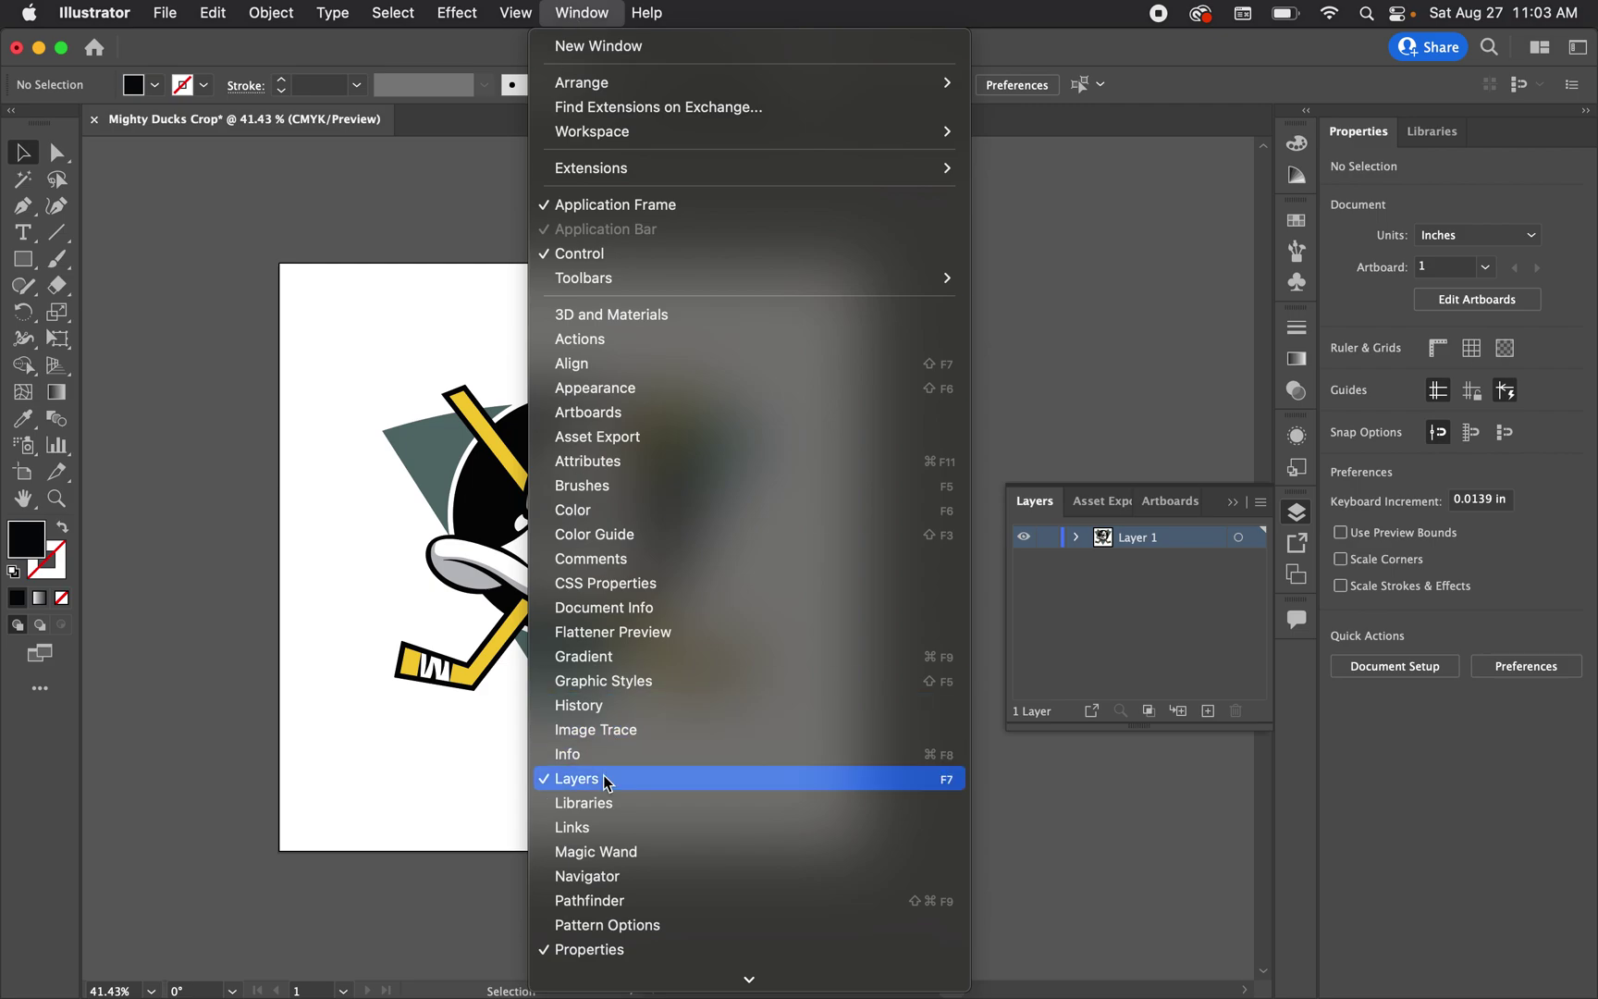
pyautogui.click(1133, 605)
pyautogui.doubleClick(1137, 537)
pyautogui.write('Art')
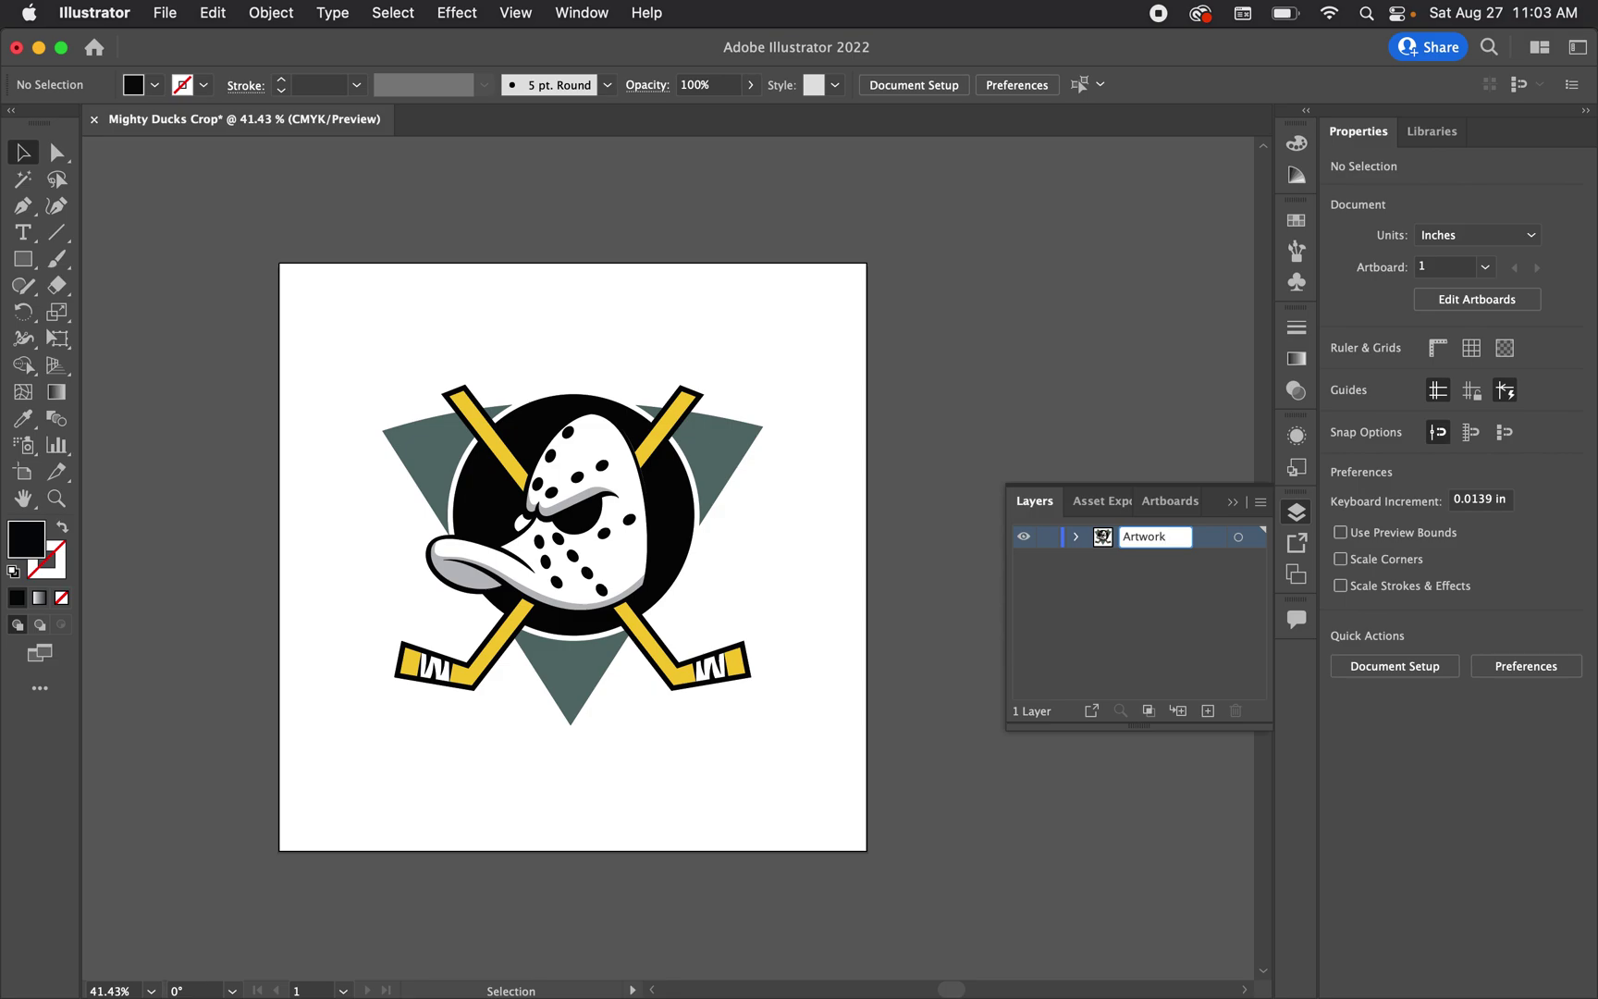
pyautogui.write('work')
pyautogui.press('Return')
# Add a new layer named "Background" and place it below the Artwork layer
pyautogui.click(1208, 711)
pyautogui.doubleClick(1151, 544)
pyautogui.write('Background')
pyautogui.press('Return')
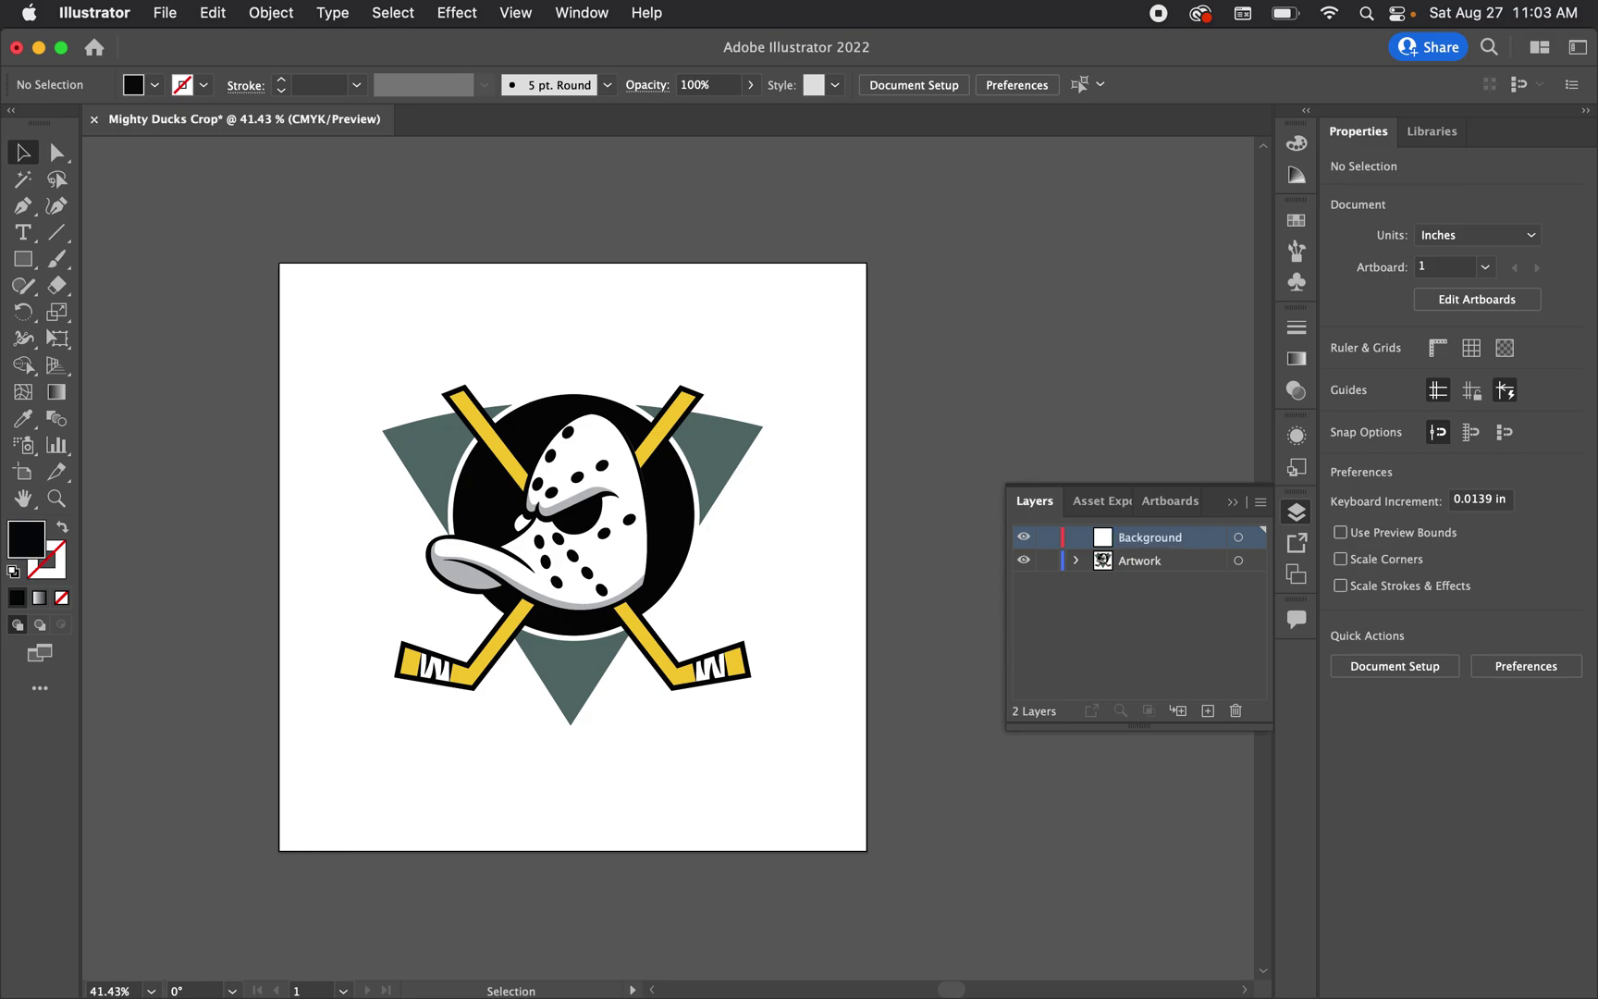
pyautogui.moveTo(1154, 546); pyautogui.dragTo(1152, 575)
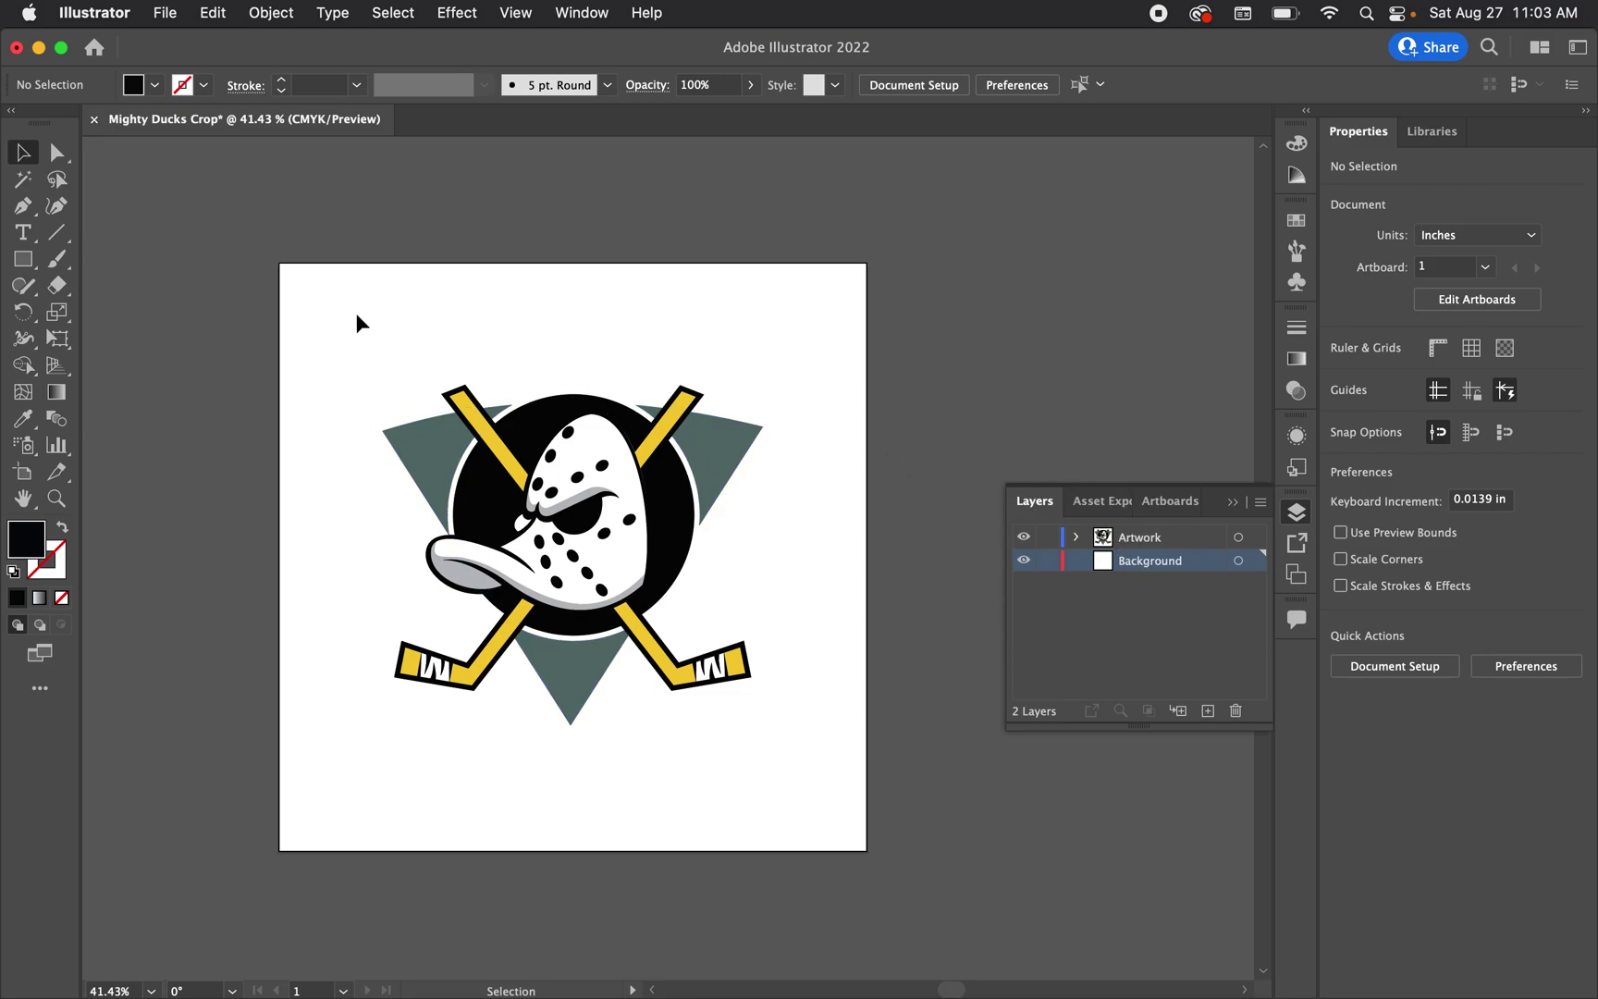
# Create a 10 by 10 in rectangle on the Background layer and centre it horizontally and vertically on the artboard
pyautogui.click(25, 261)
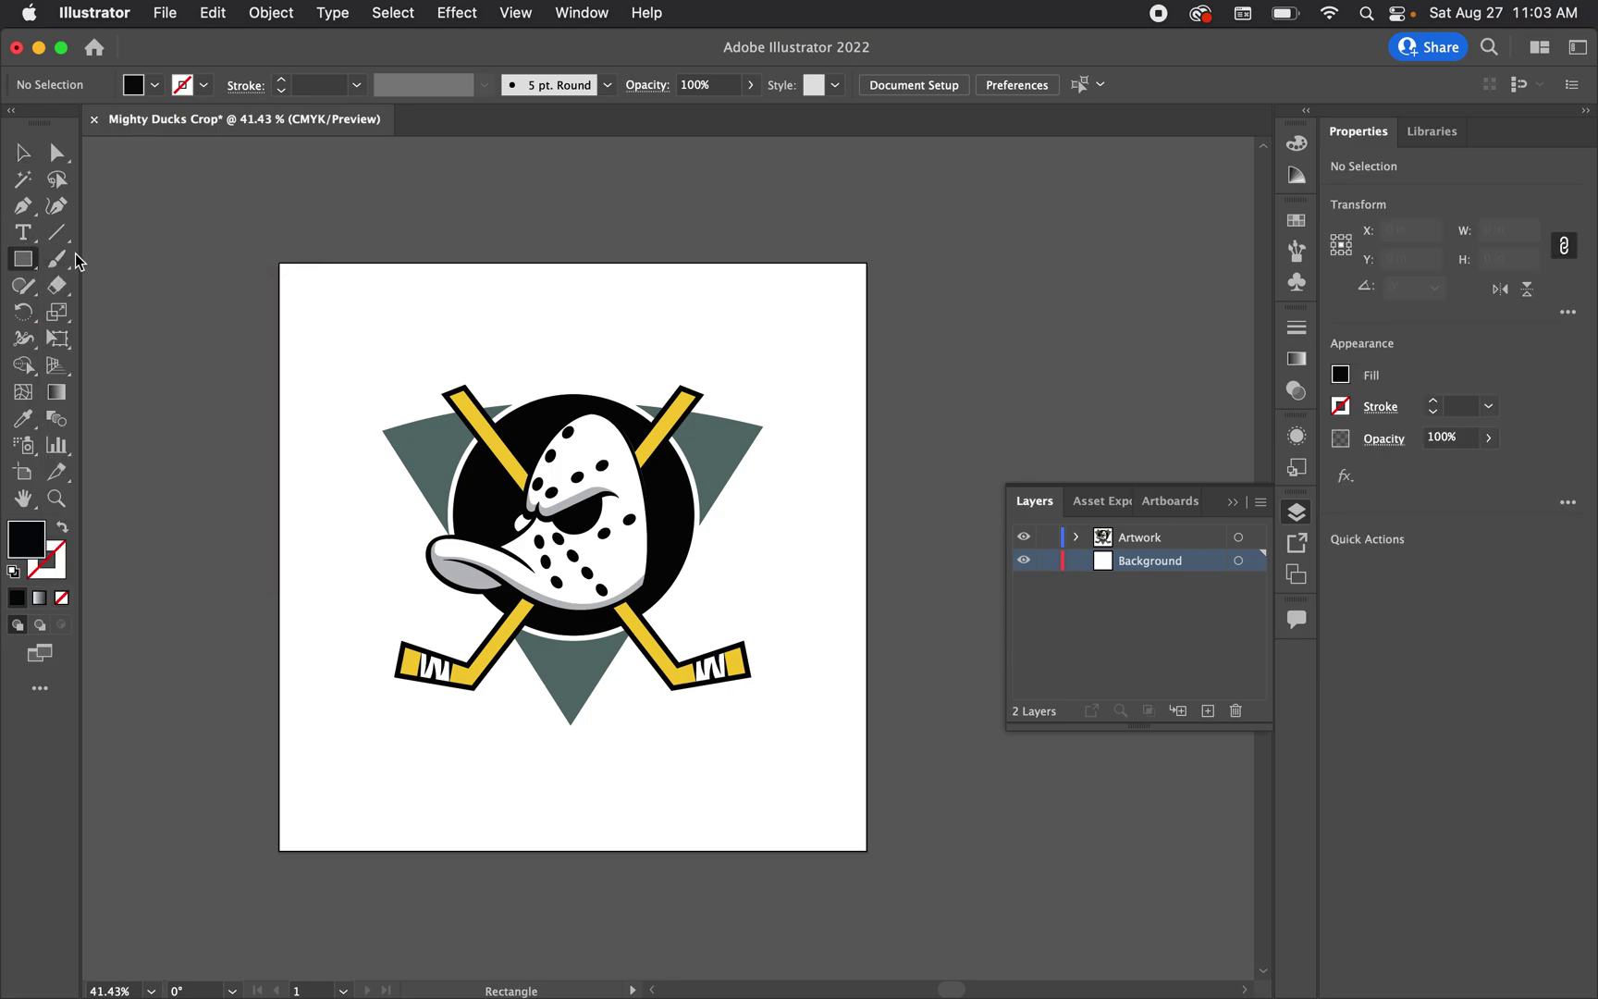
pyautogui.click(197, 318)
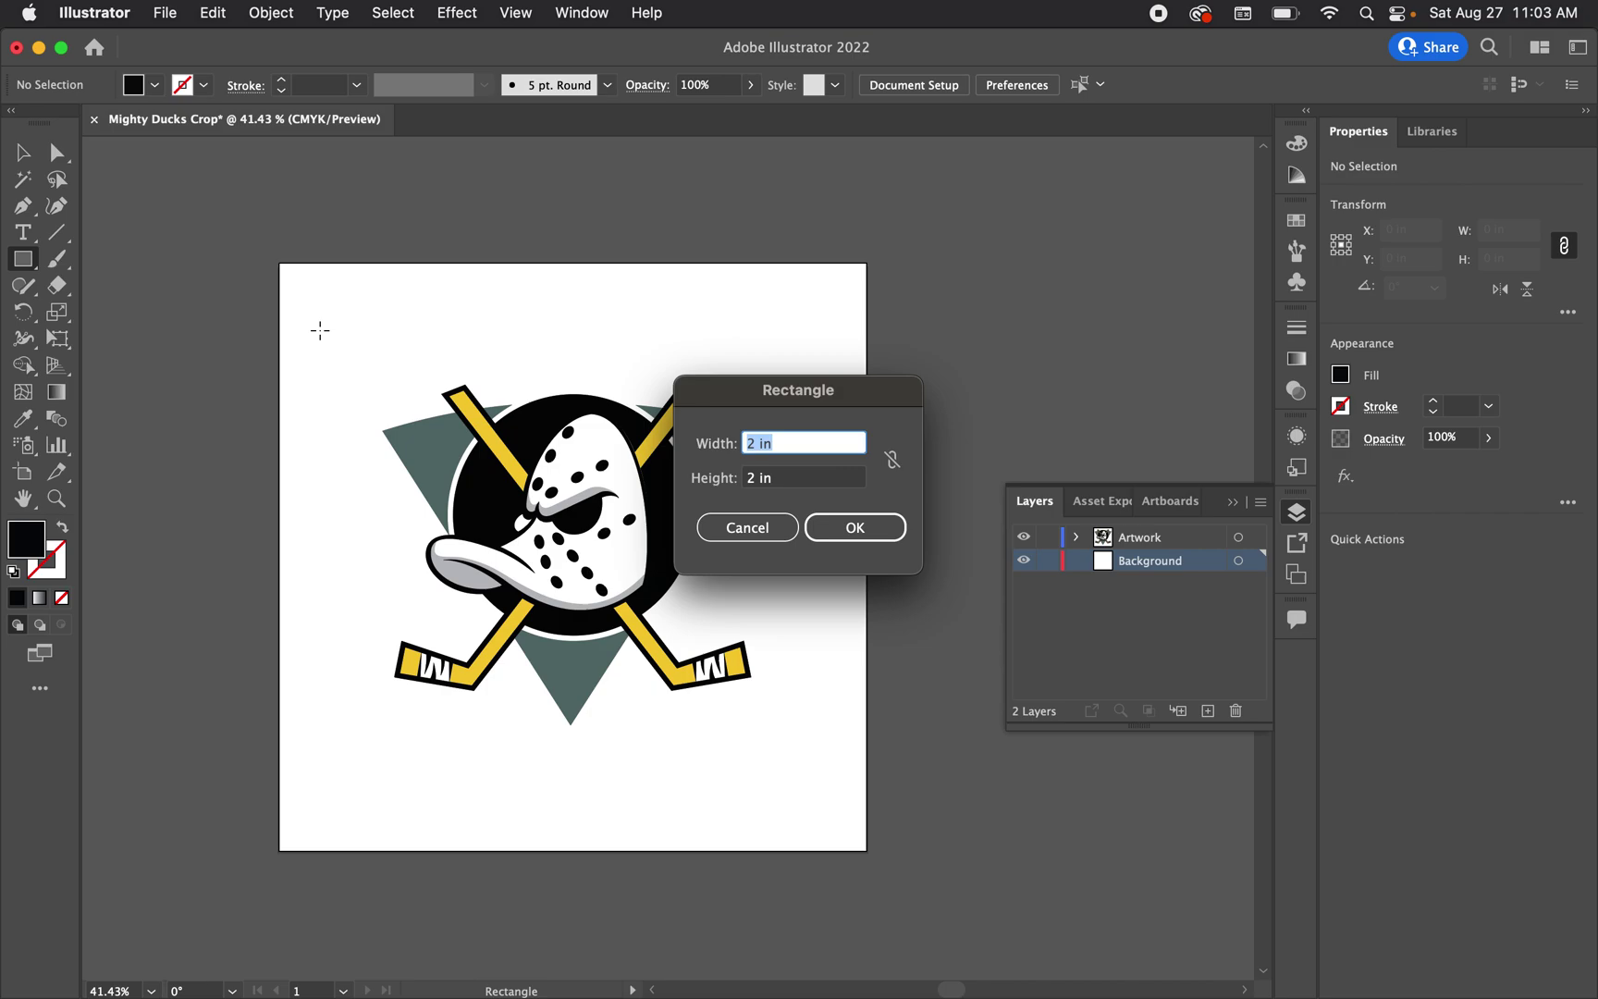
pyautogui.write('10')
pyautogui.press('Tab')
pyautogui.write('10')
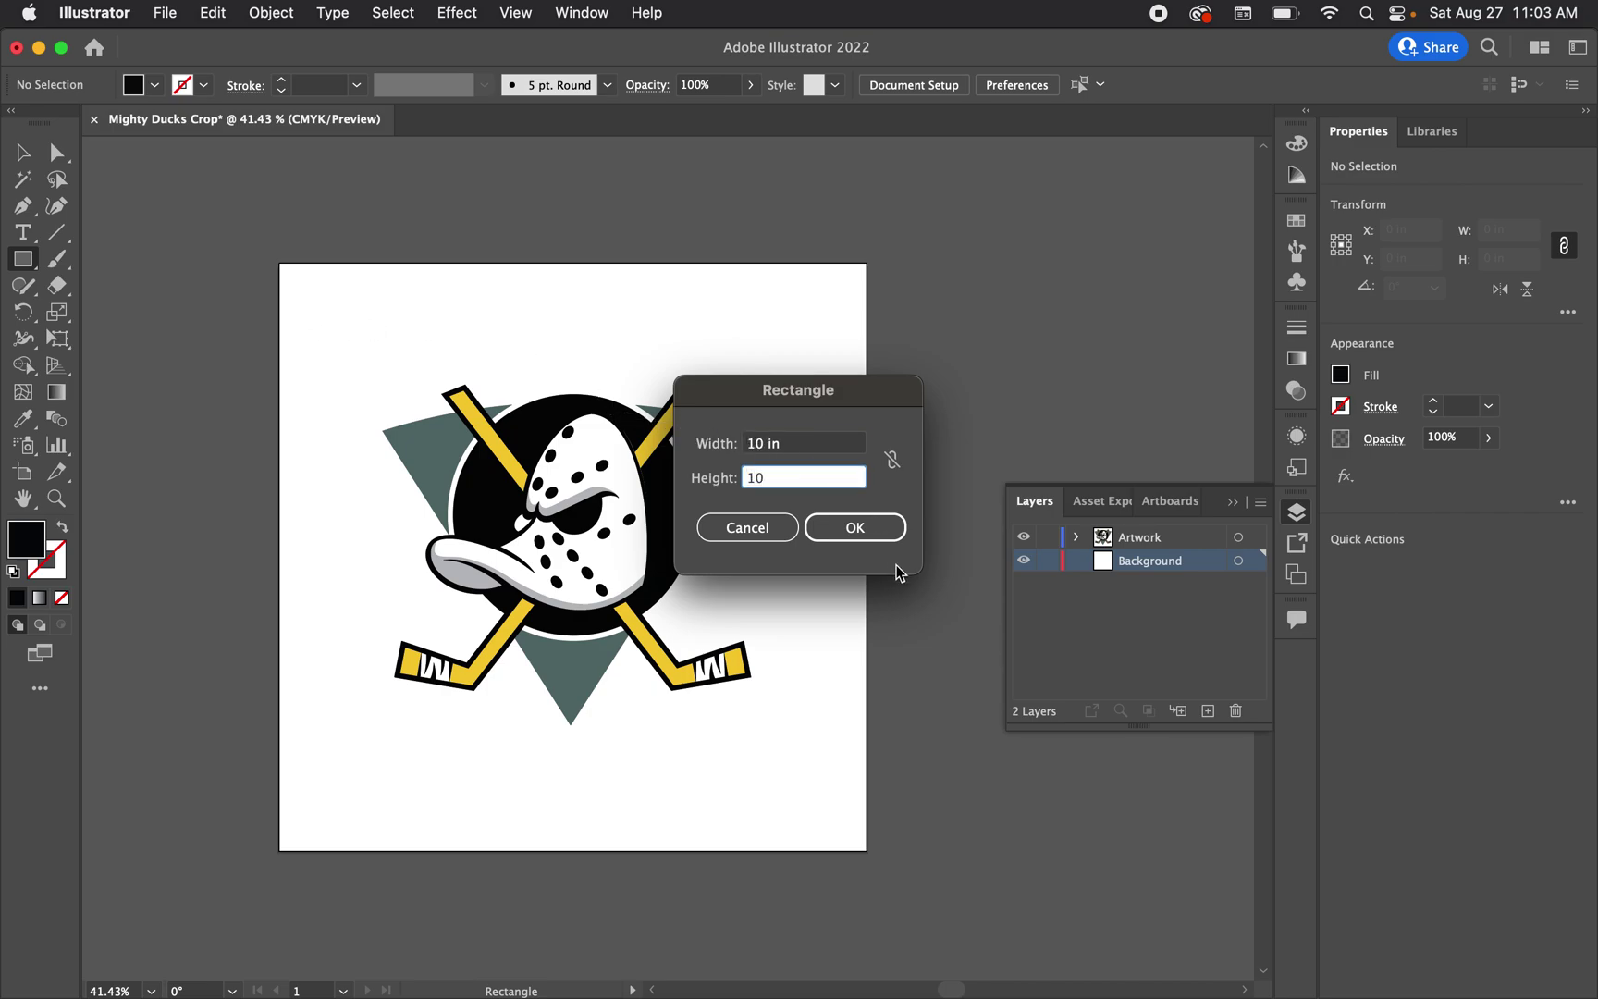
pyautogui.click(874, 534)
pyautogui.scroll(-3, 752, 497)
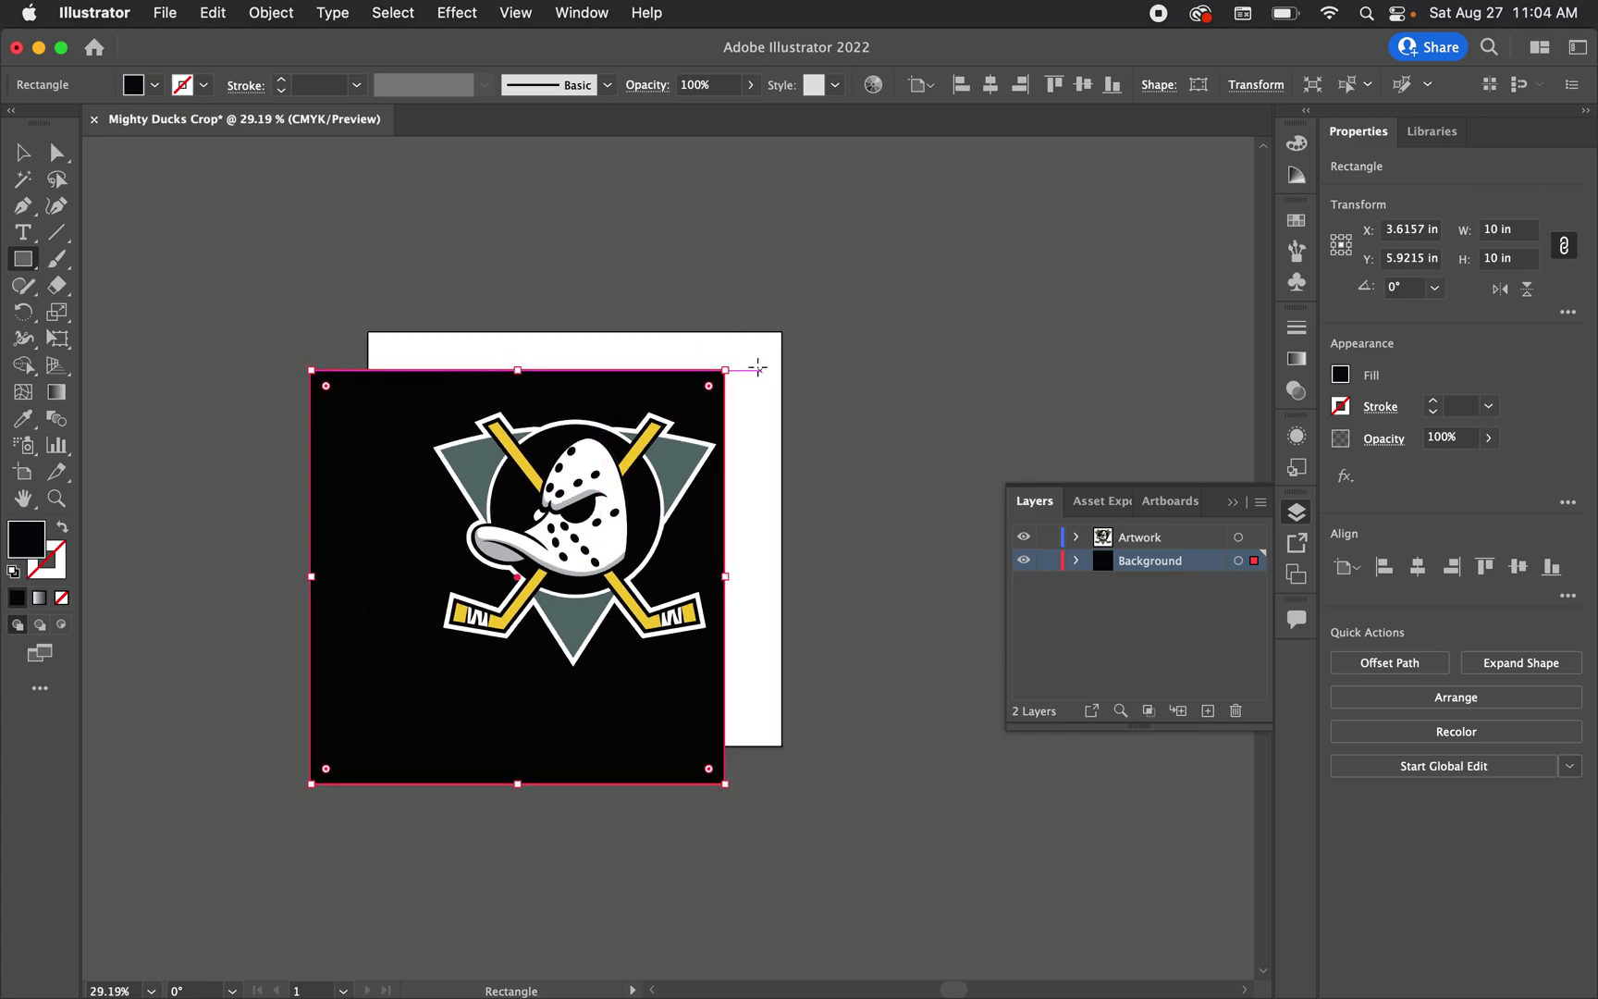
pyautogui.click(1418, 566)
pyautogui.click(1517, 566)
pyautogui.click(23, 153)
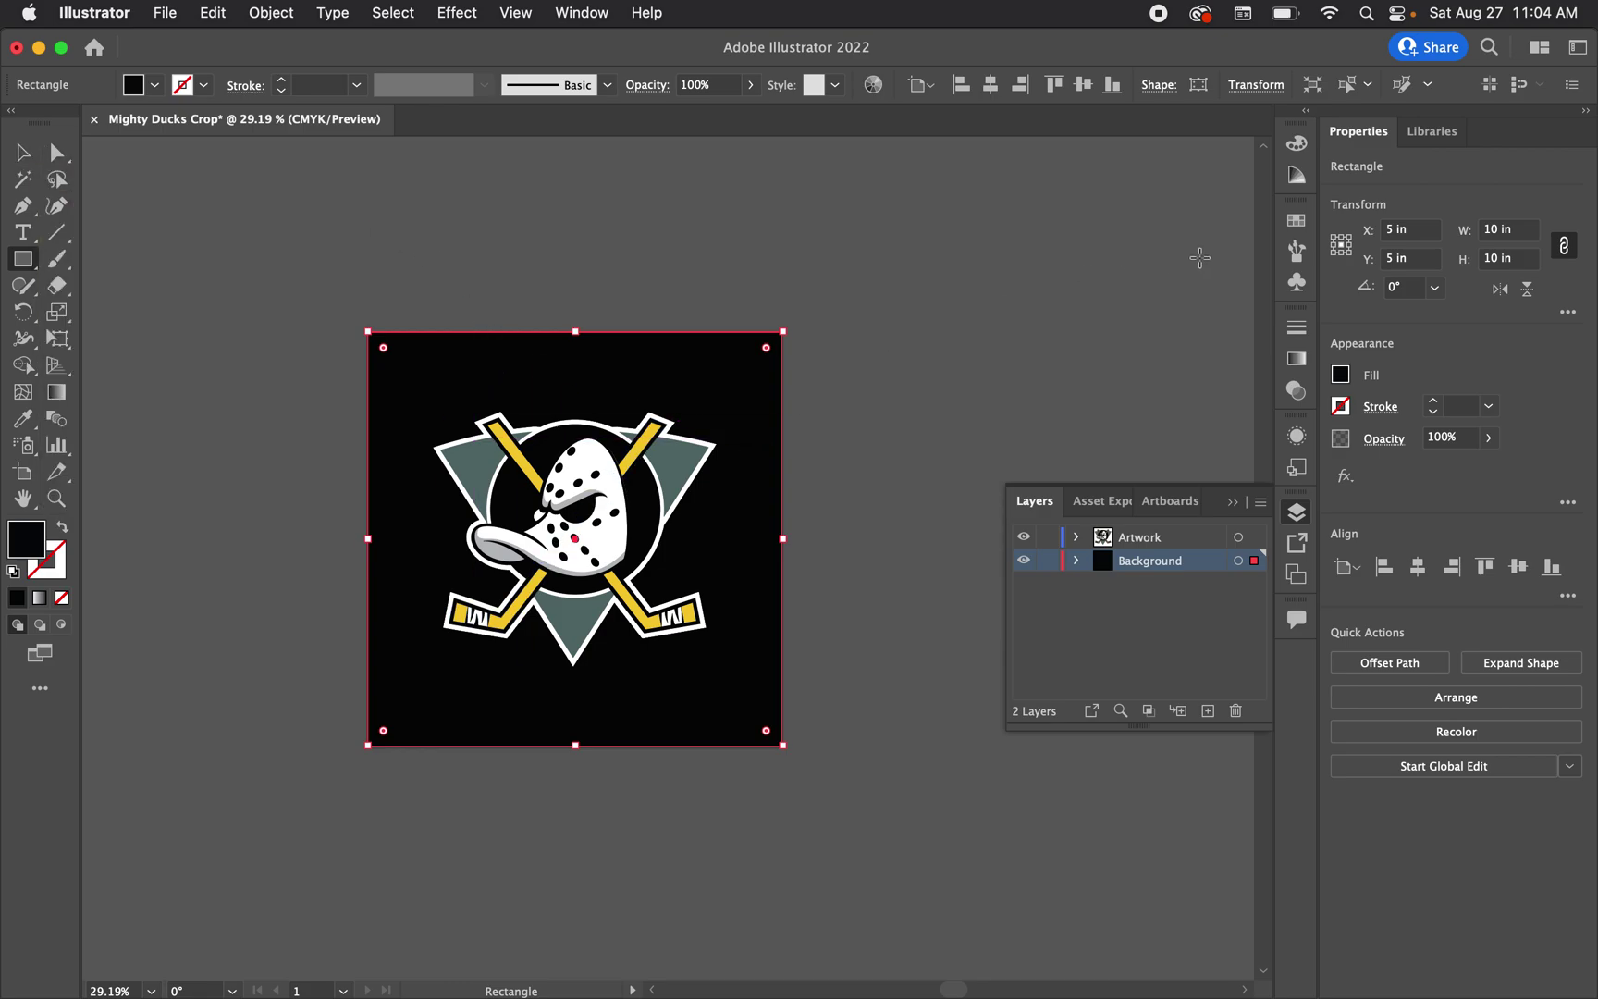
# Fill the background rectangle with the purple swatch C=75 M=100 Y=0 K=0 and deselect it
pyautogui.click(1296, 220)
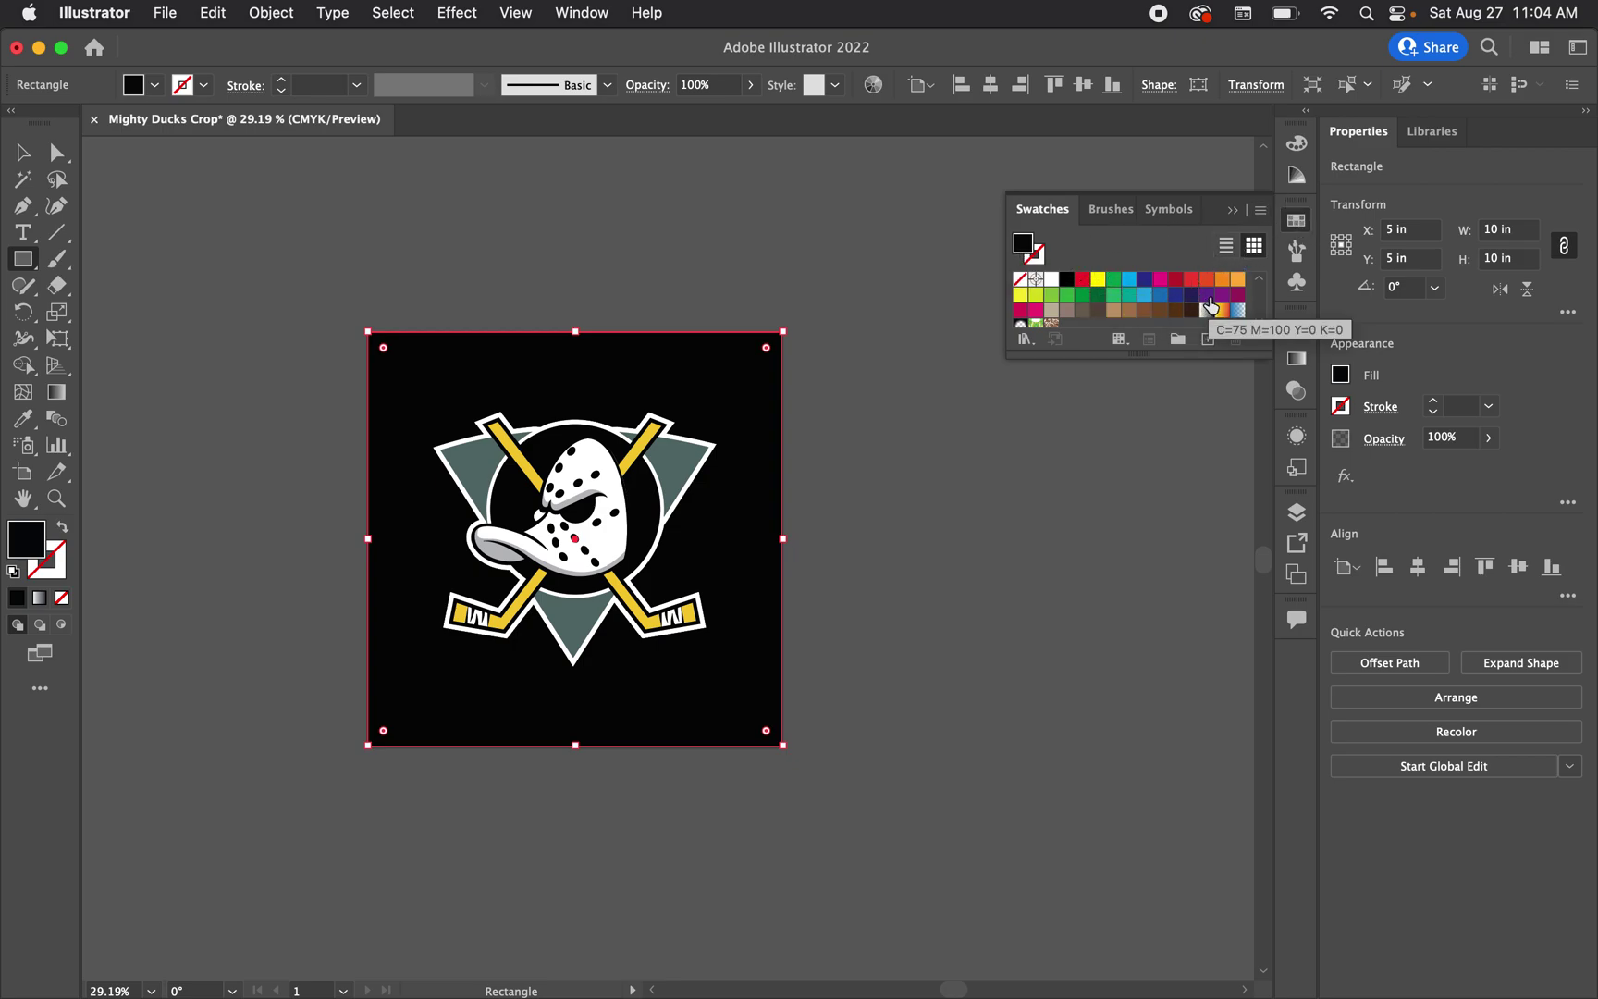
pyautogui.click(1207, 296)
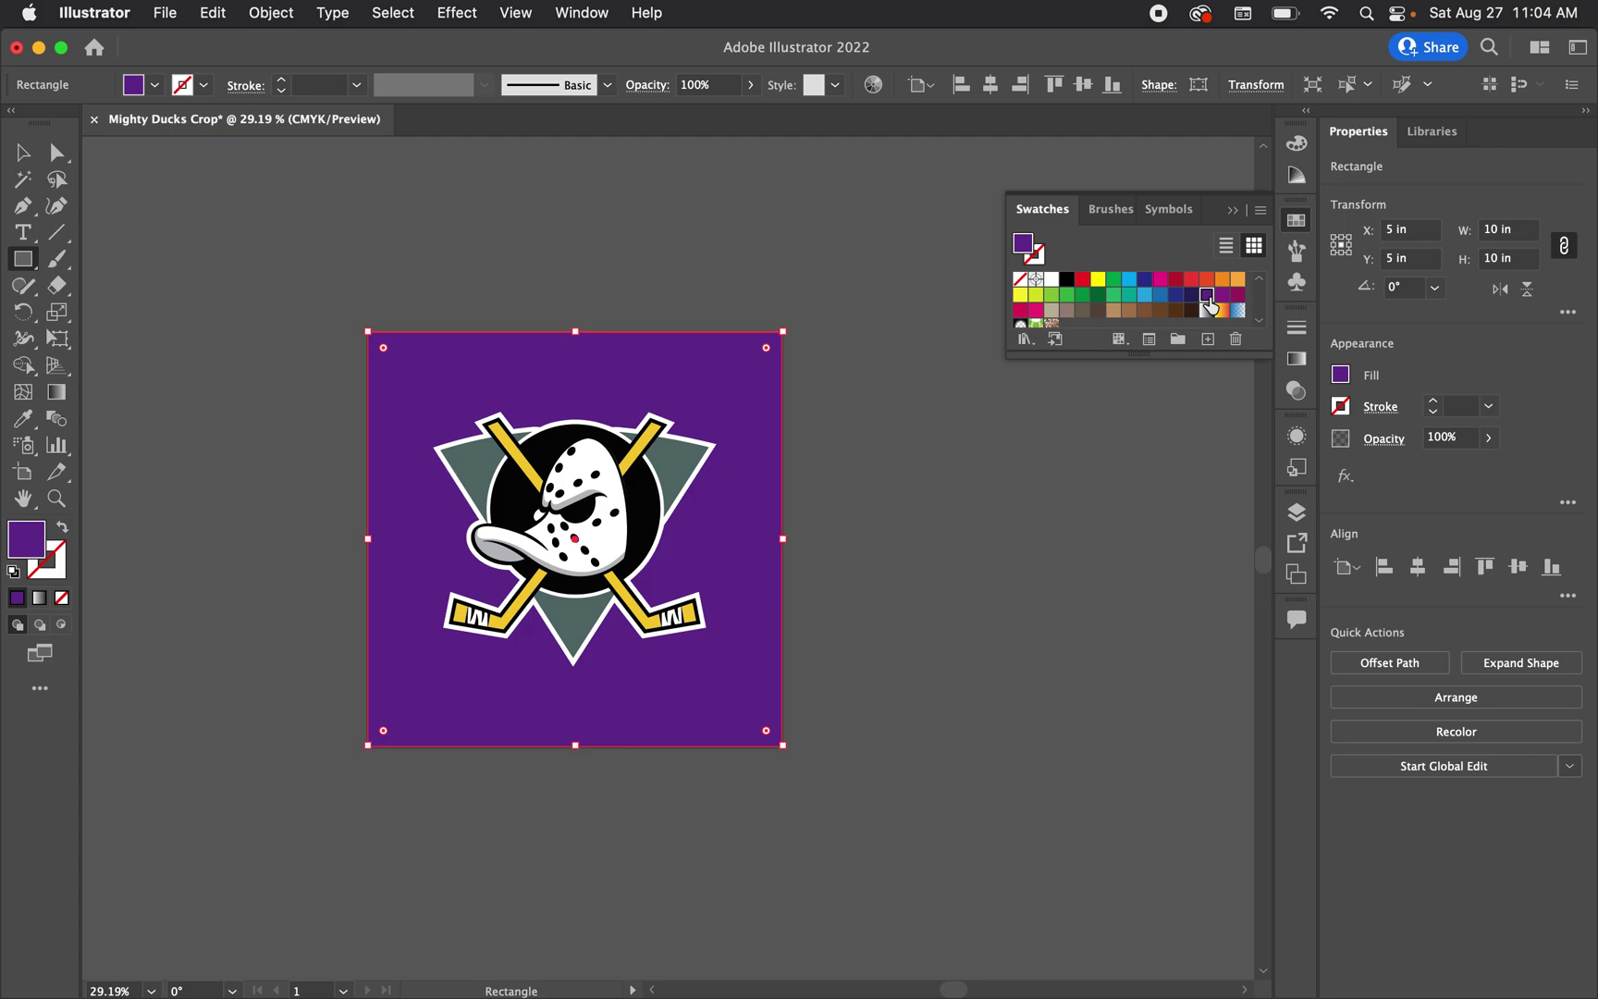
pyautogui.click(22, 153)
pyautogui.click(435, 261)
pyautogui.scroll(3, 589, 390)
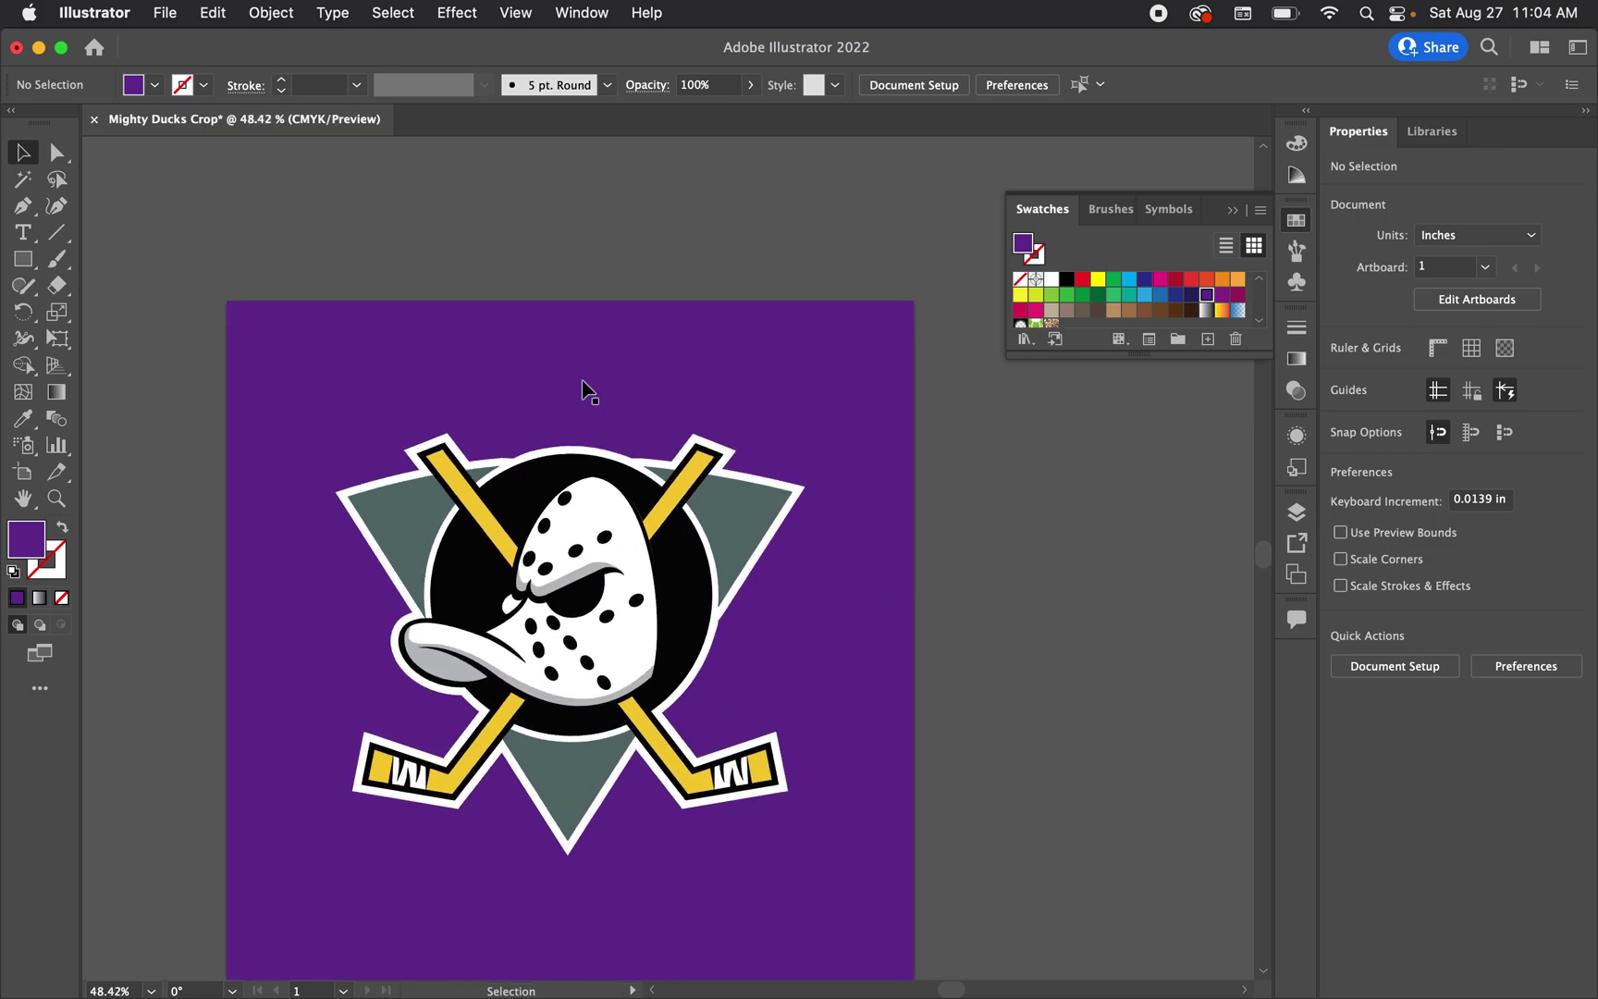
# Lock the Background layer and test the lock by selecting all artwork and trying to grab the purple square
pyautogui.click(1297, 512)
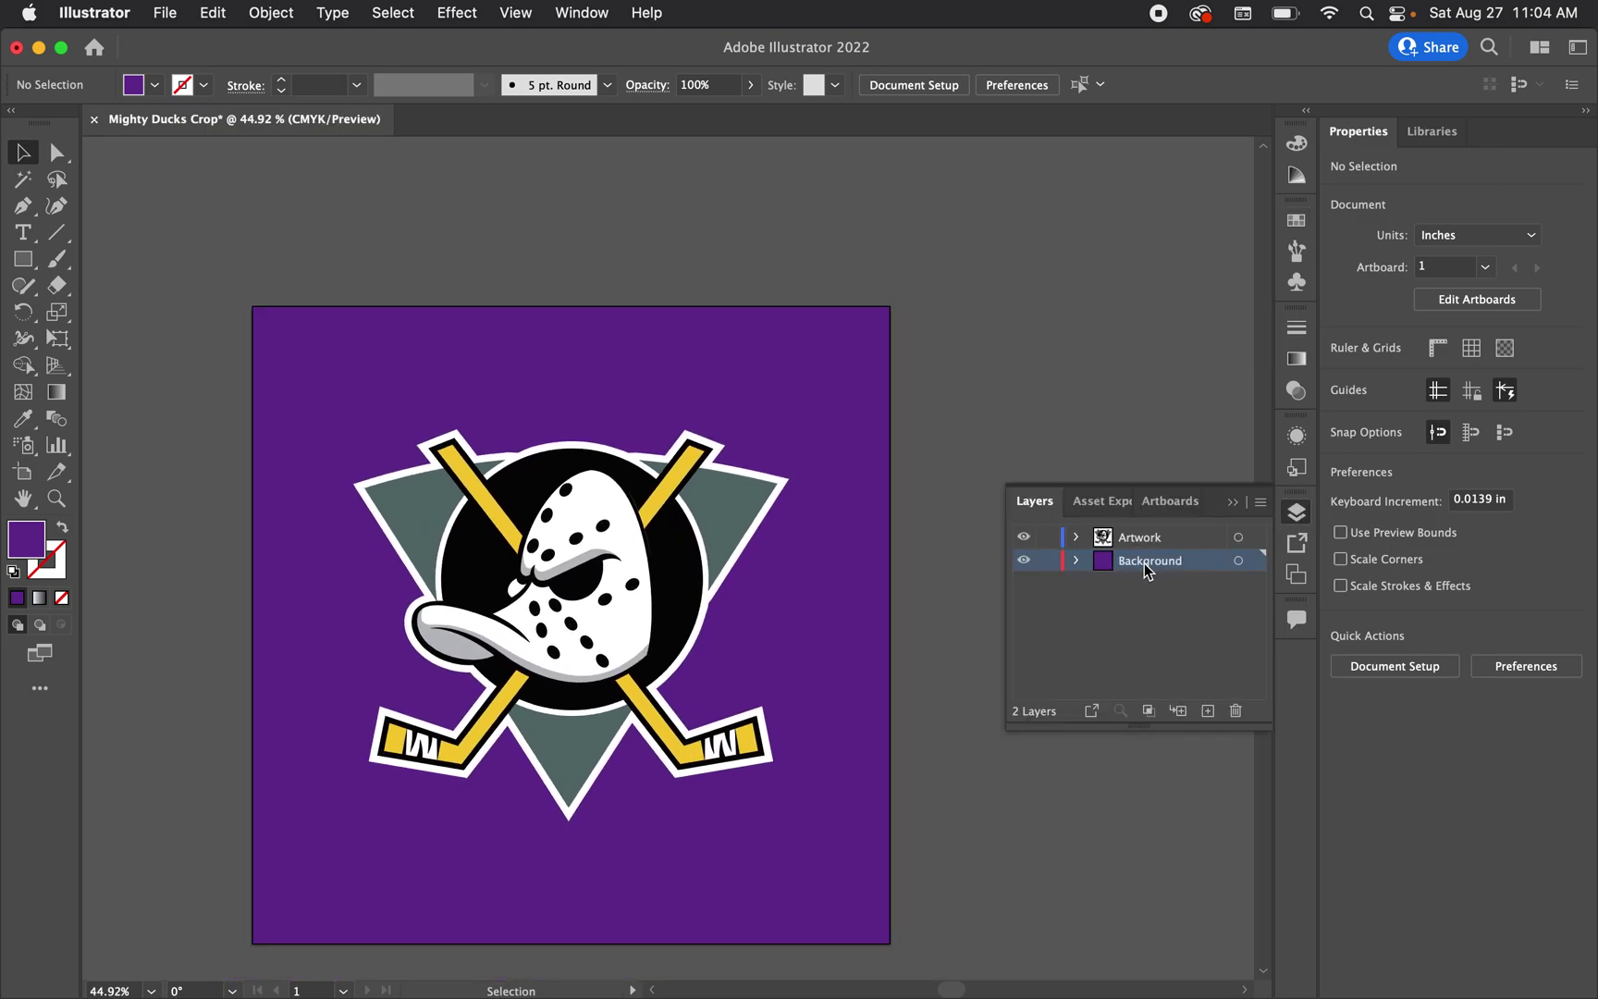
pyautogui.click(1046, 566)
pyautogui.press('super+a')
pyautogui.click(867, 358)
pyautogui.moveTo(902, 375); pyautogui.dragTo(953, 344)
pyautogui.moveTo(797, 367); pyautogui.dragTo(950, 296)
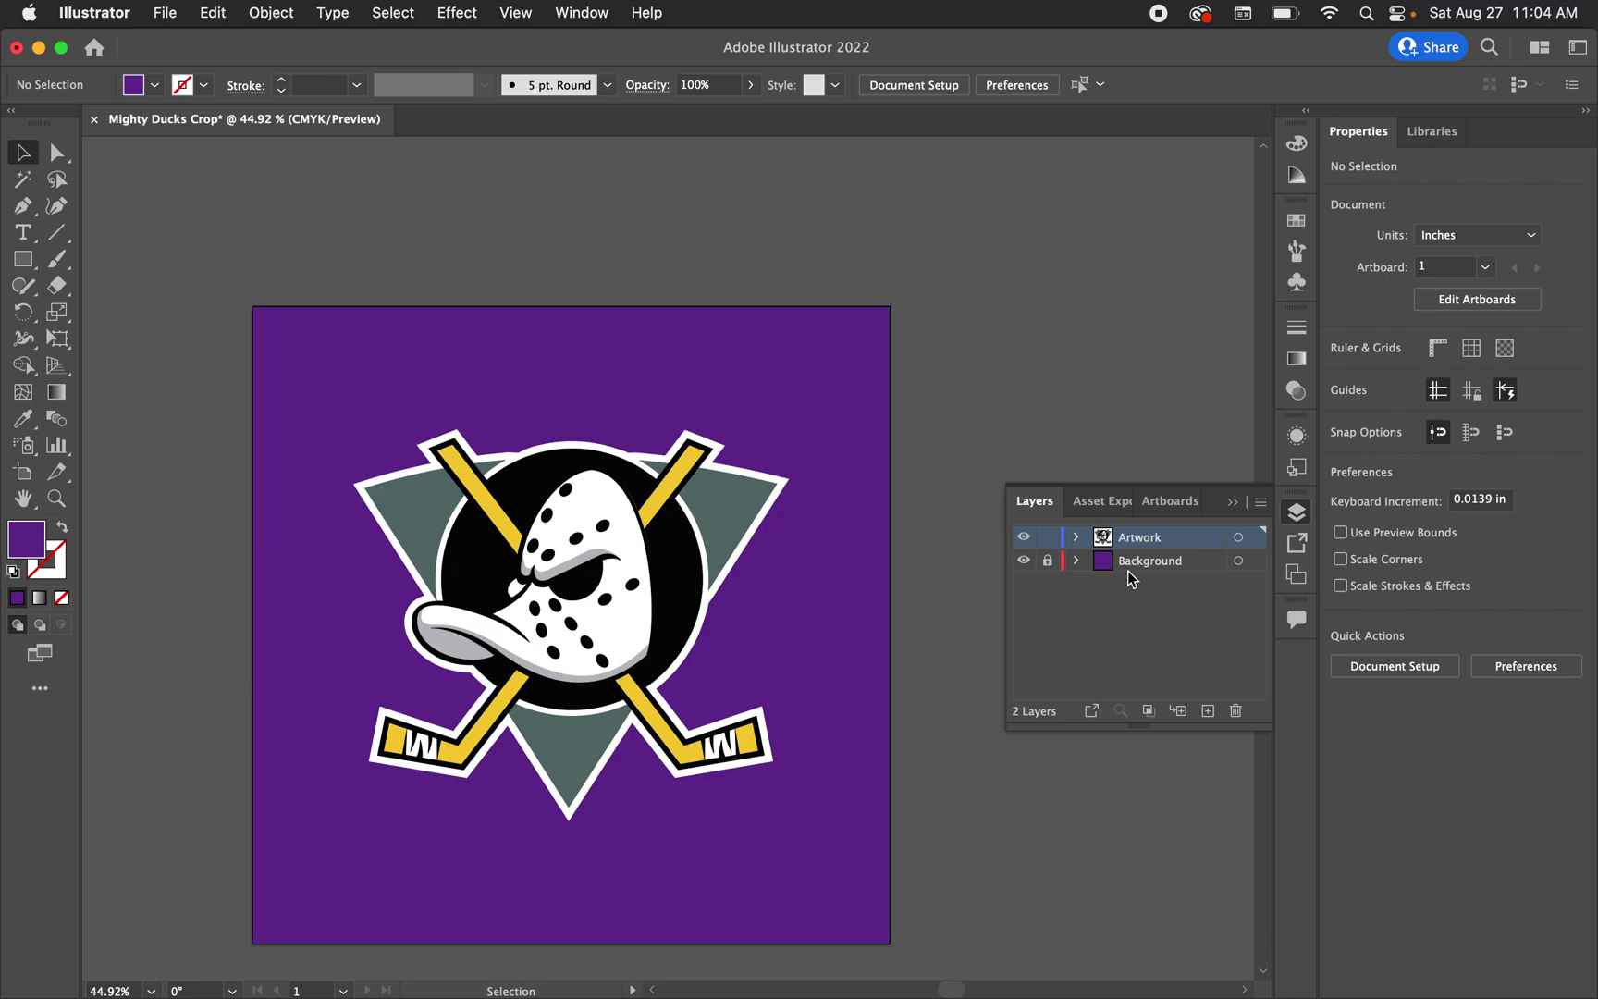
# Disable printing for the Background layer in its layer options
pyautogui.click(1150, 567)
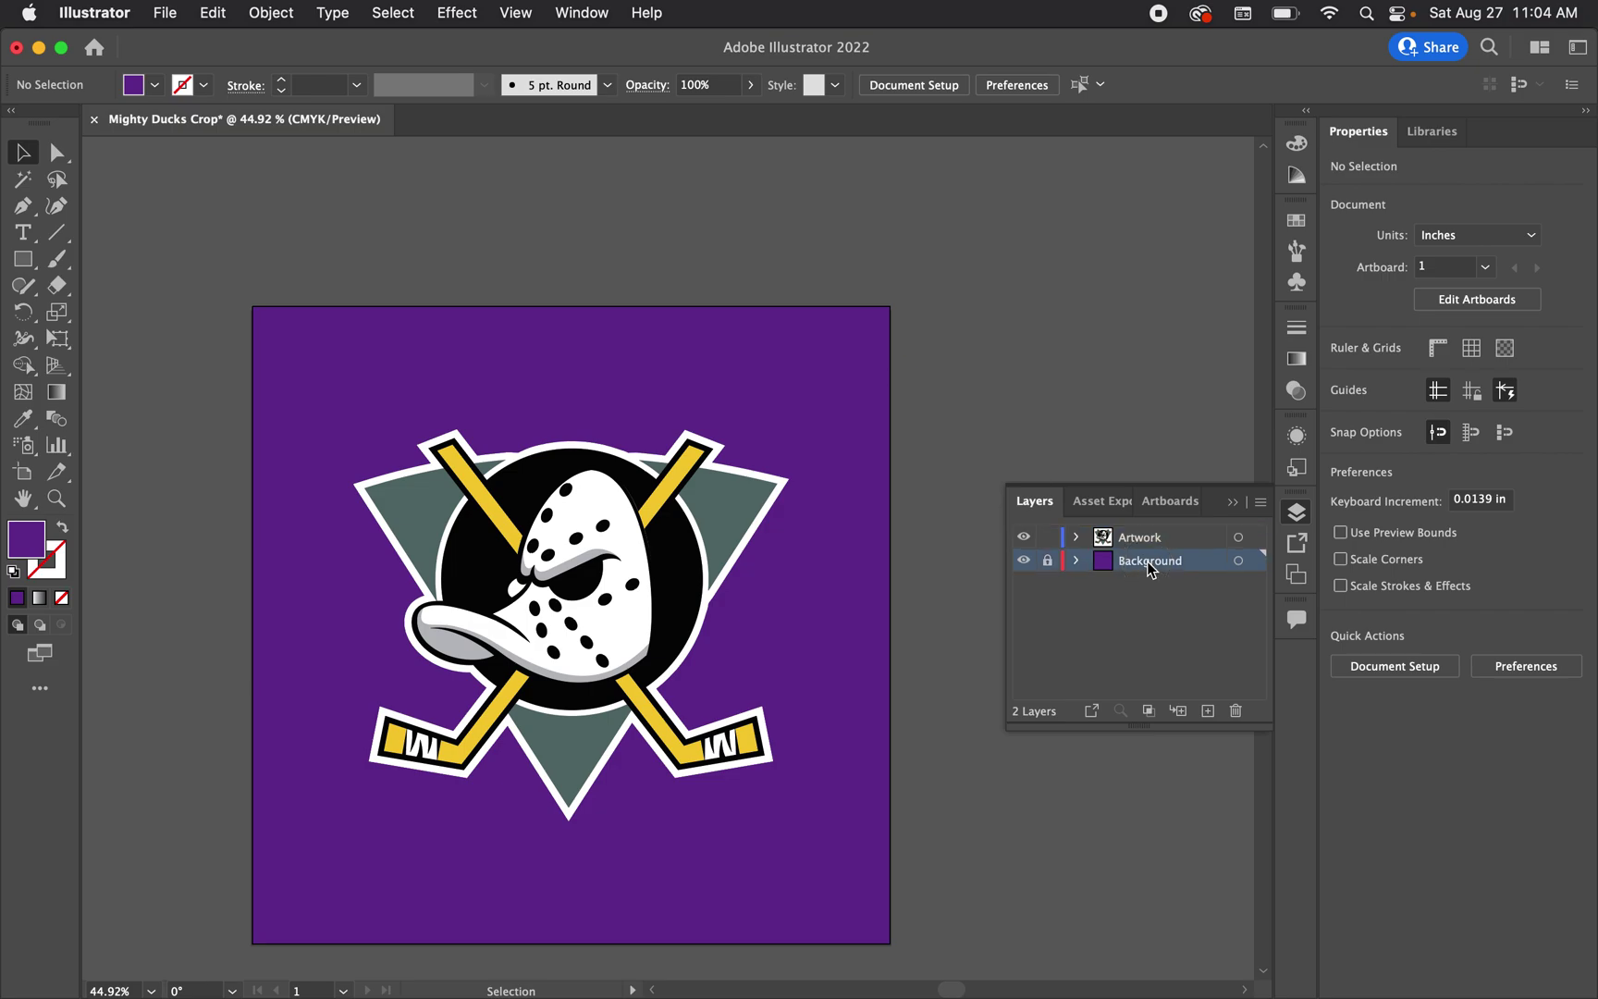
pyautogui.doubleClick(1198, 558)
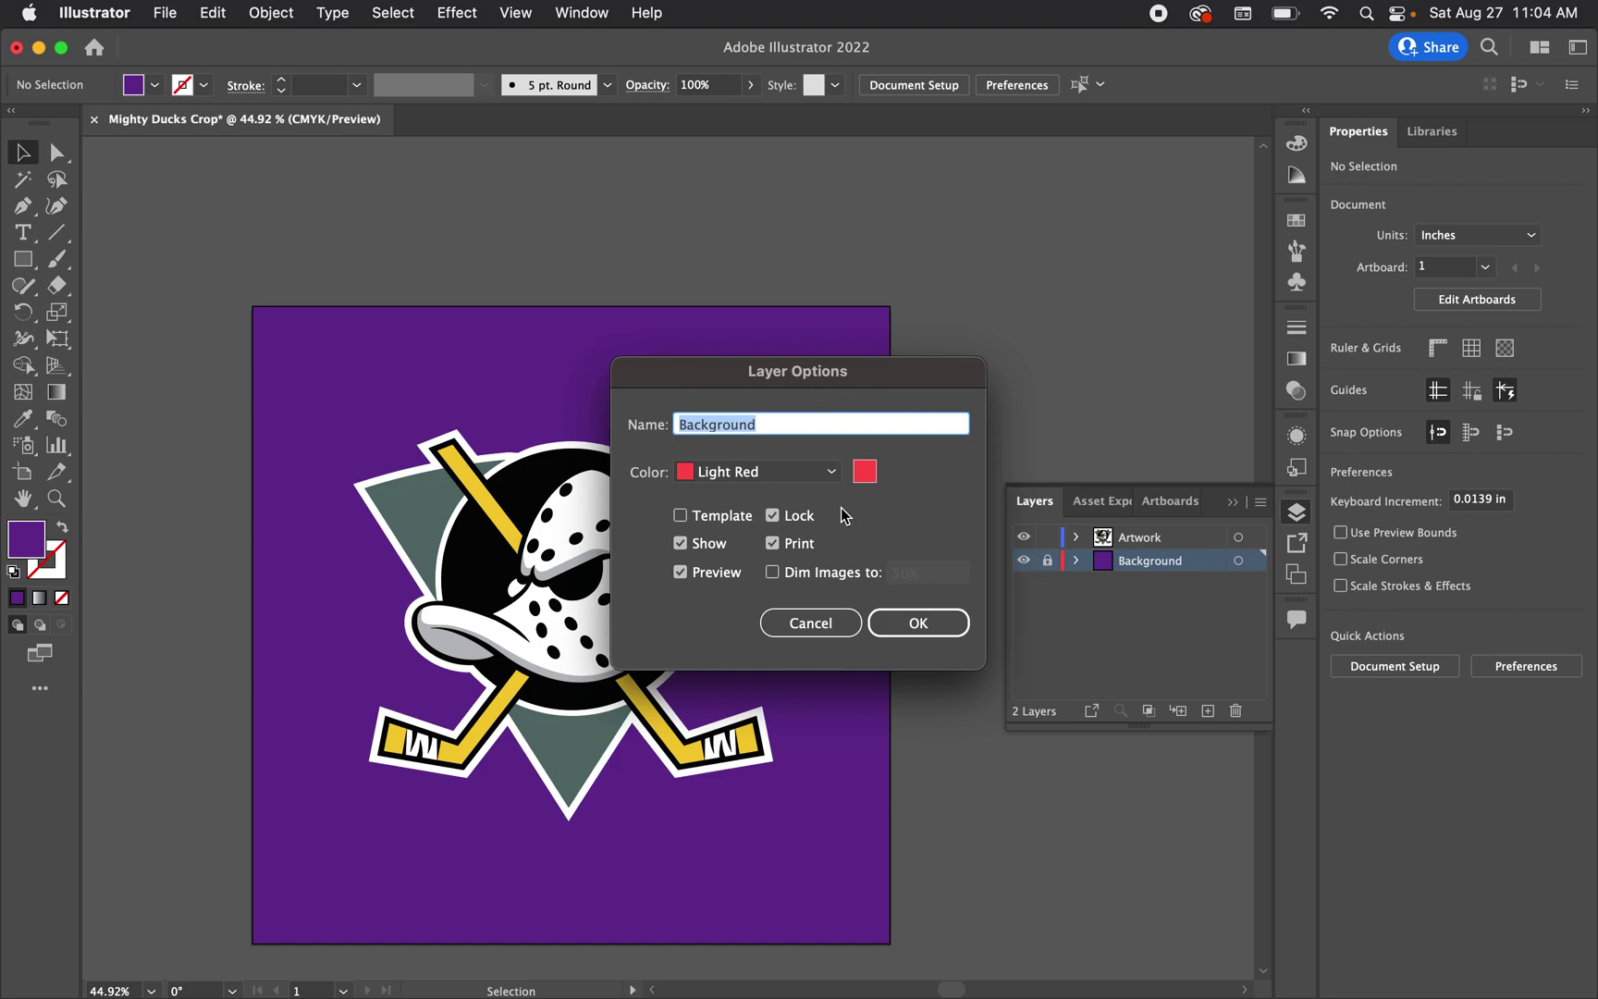
pyautogui.click(773, 543)
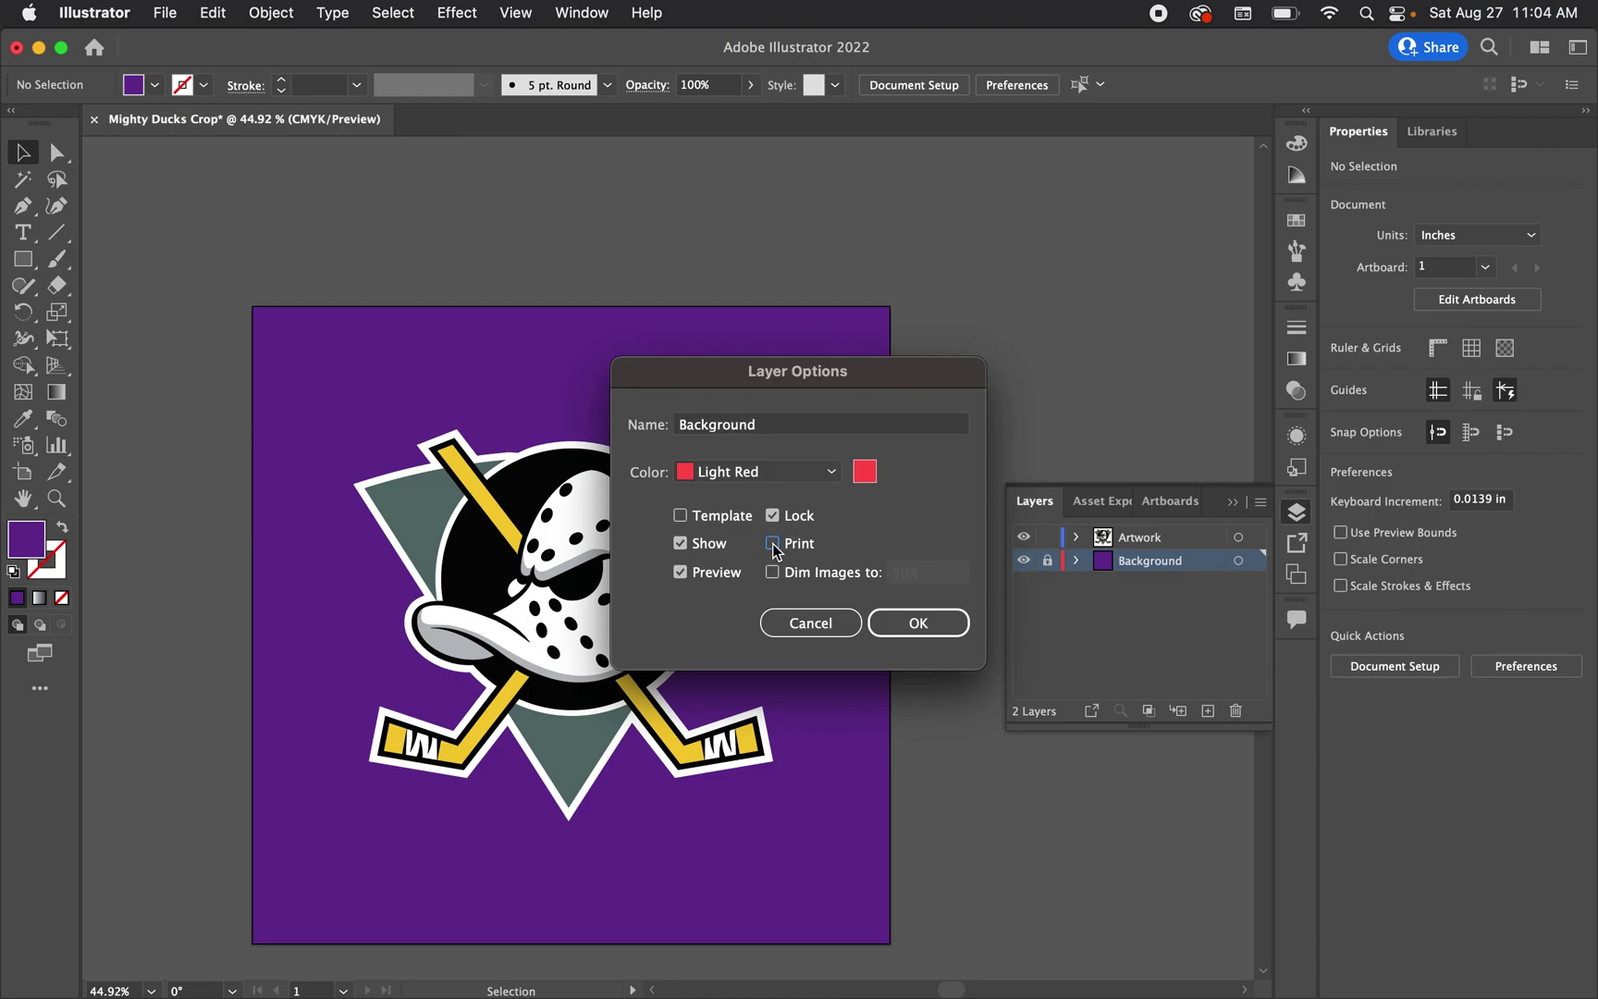
pyautogui.click(896, 616)
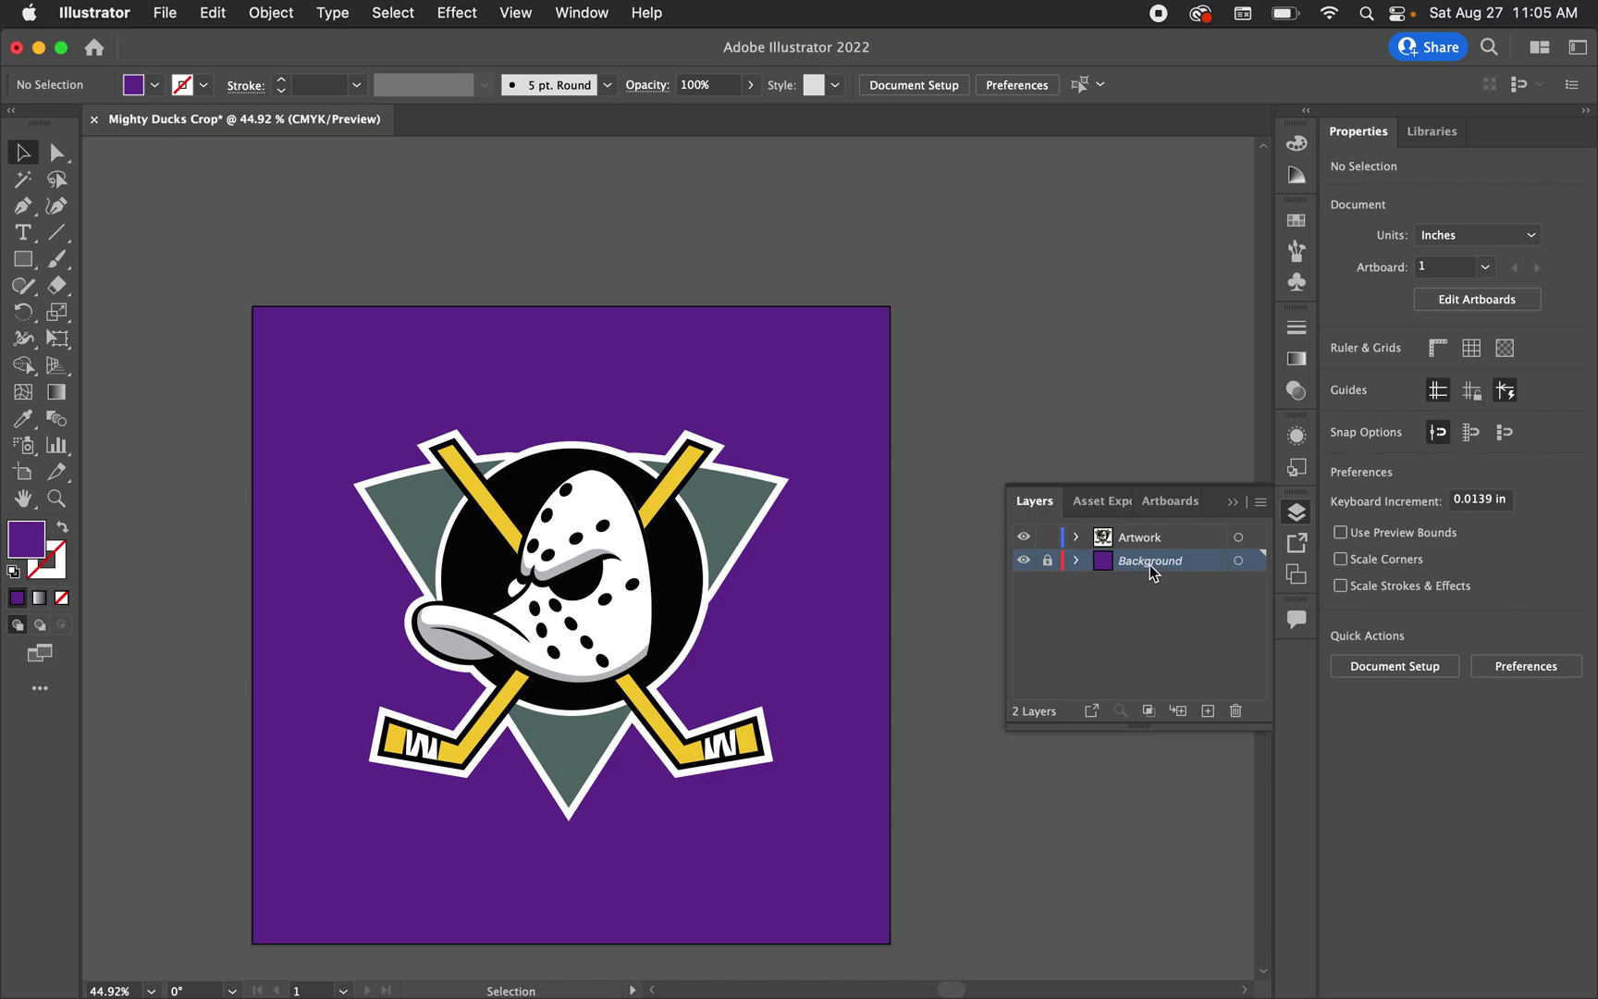
# Toggle the Background layer's visibility off and on, and append "(DO NOT TOUCH)" to its name
pyautogui.click(1023, 561)
pyautogui.click(1024, 561)
pyautogui.press('Right')
pyautogui.write('(DO NOT TOUCH)')
pyautogui.press('Return')
pyautogui.doubleClick(1174, 565)
pyautogui.press('Right')
pyautogui.click(1136, 559)
# Move the emblem group toward the artboard's upper-right corner, to about X 6.17 in, Y 3.42 in, and leave it selected
pyautogui.click(1165, 401)
pyautogui.moveTo(565, 557); pyautogui.dragTo(633, 478)
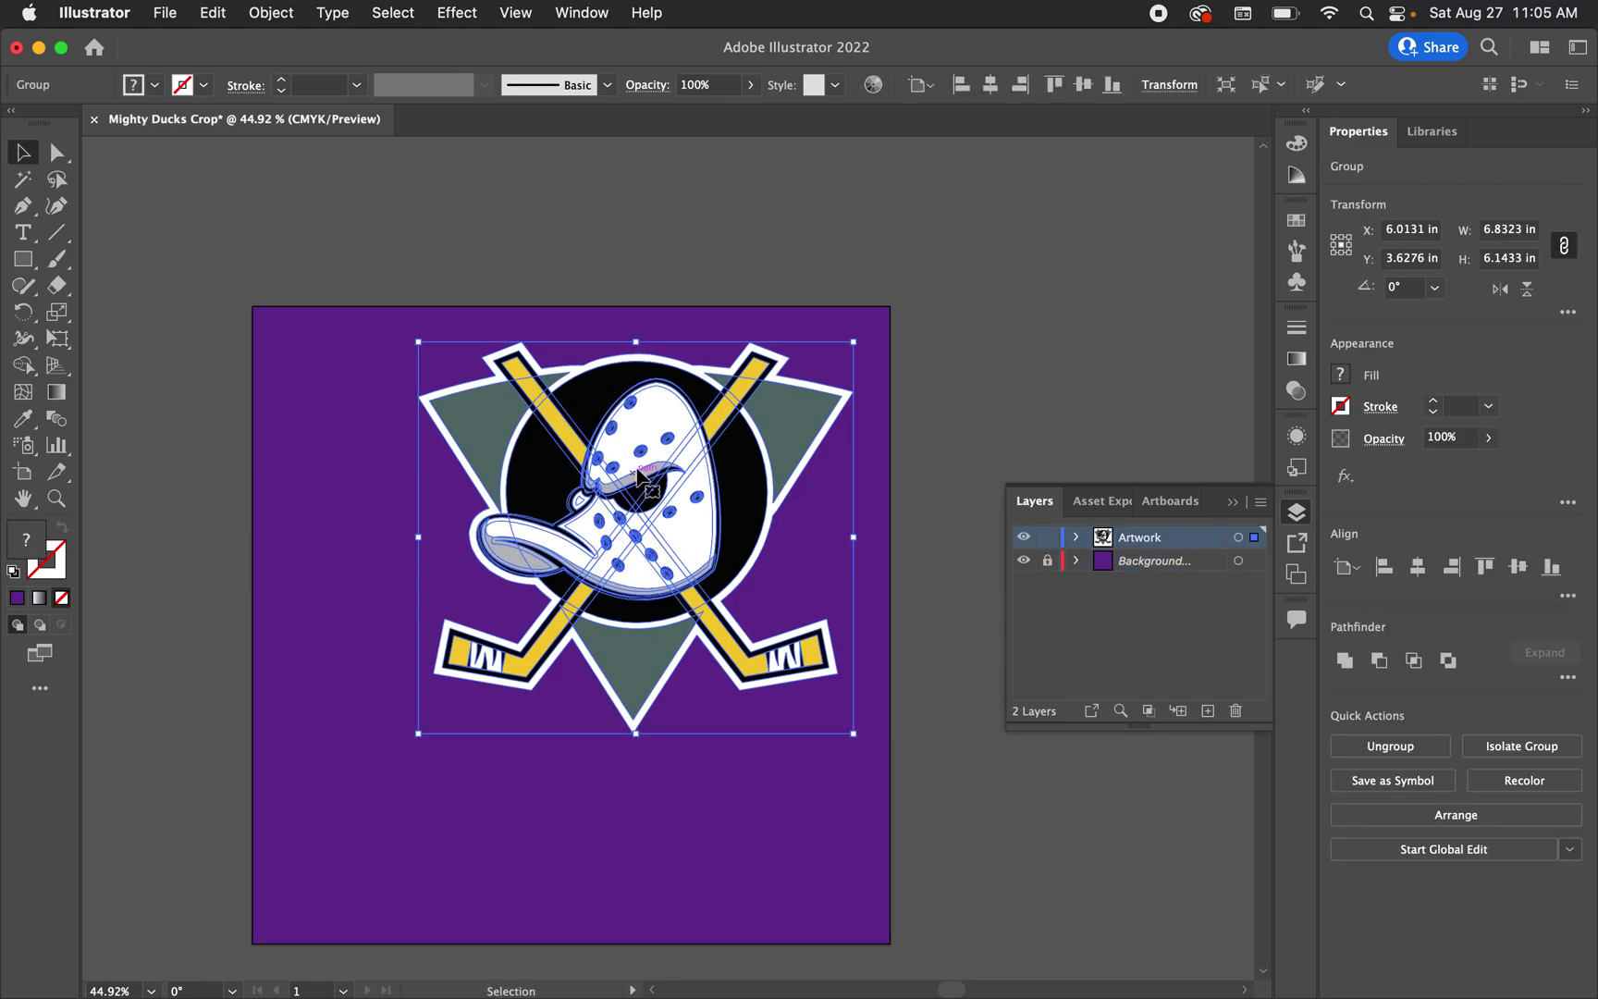
pyautogui.click(974, 374)
pyautogui.scroll(-2, 826, 424)
pyautogui.hscroll(-1, 826, 424)
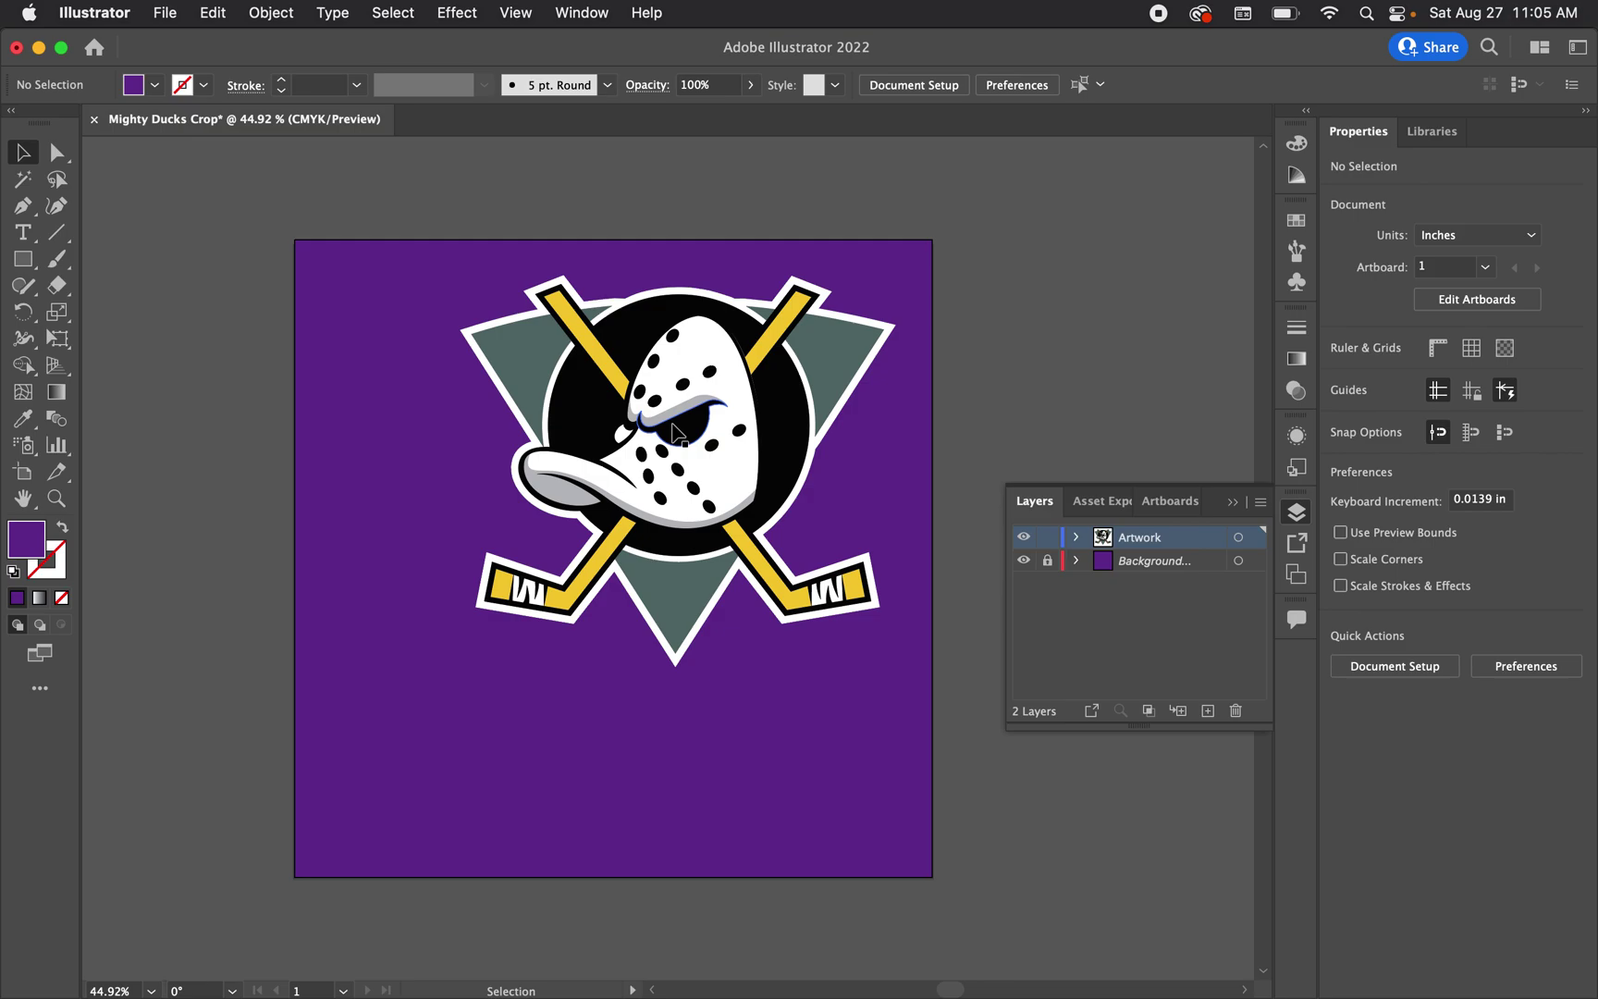
pyautogui.moveTo(673, 430); pyautogui.dragTo(682, 416)
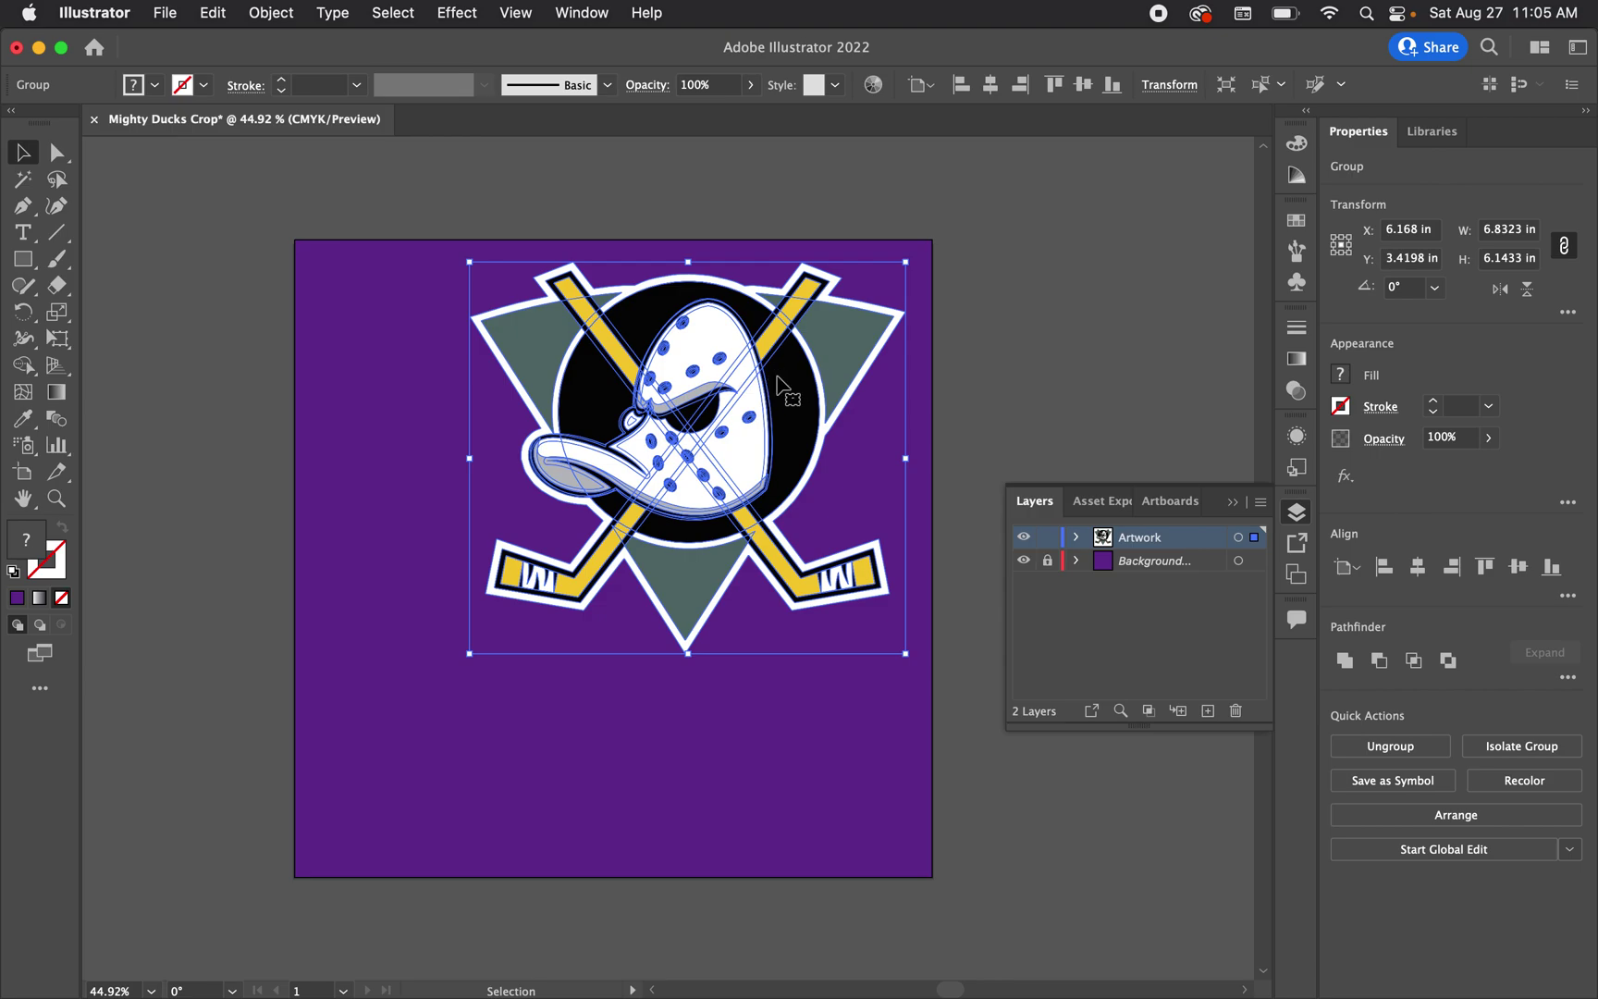
pyautogui.click(617, 214)
pyautogui.click(694, 372)
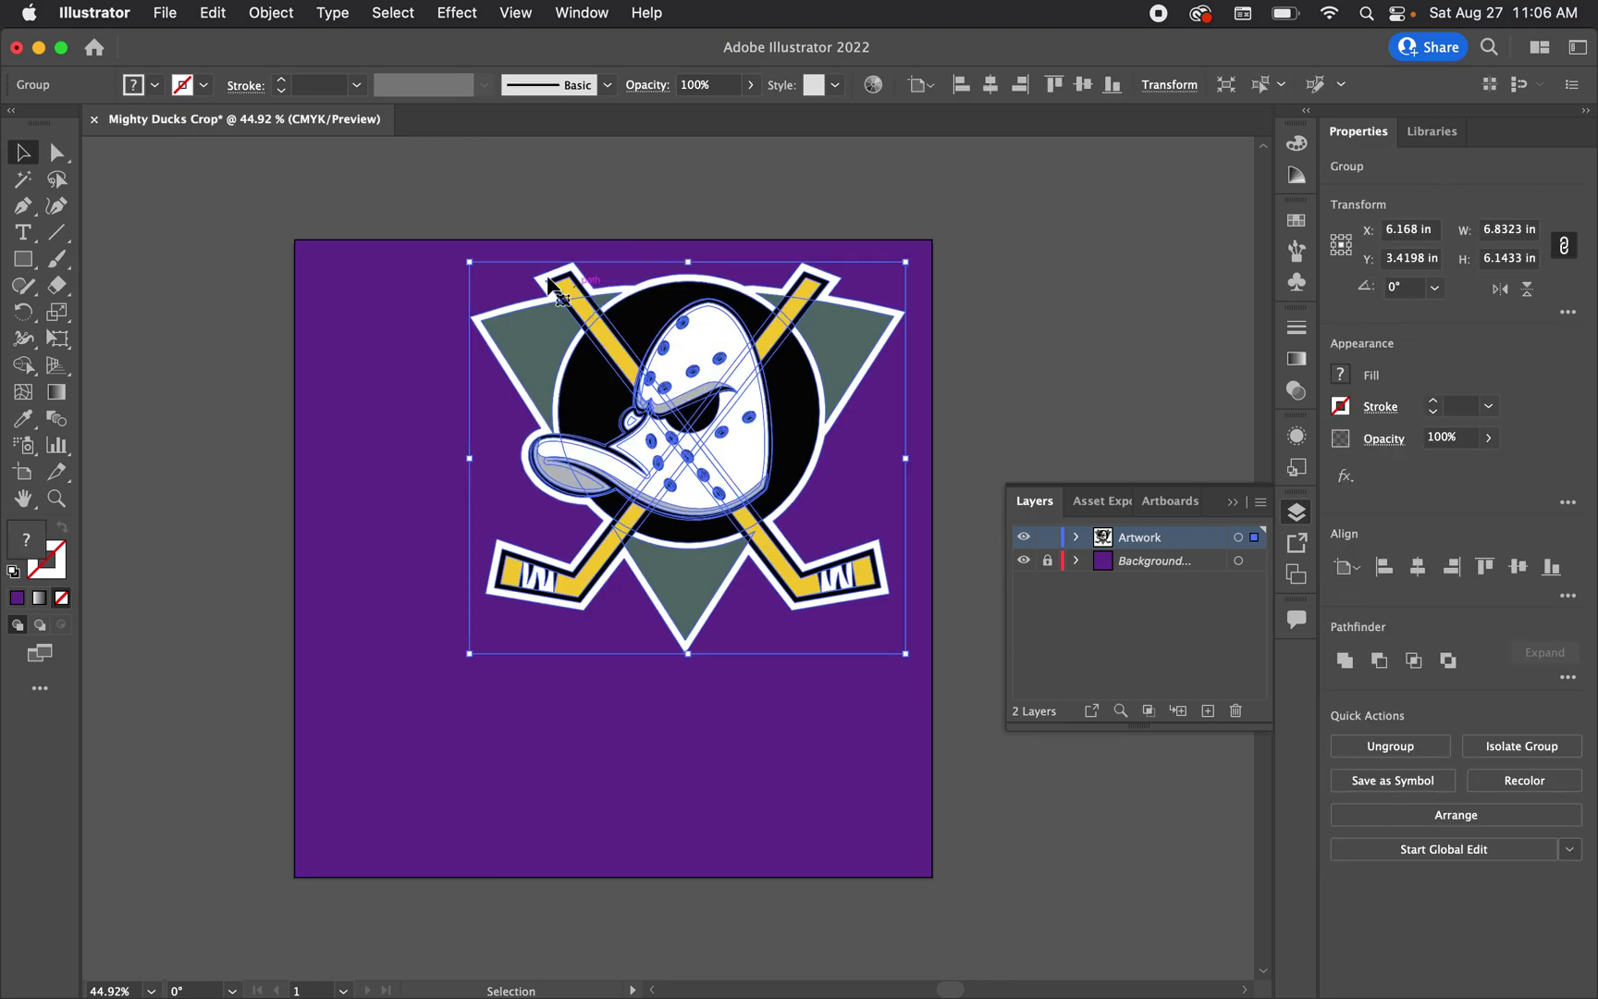
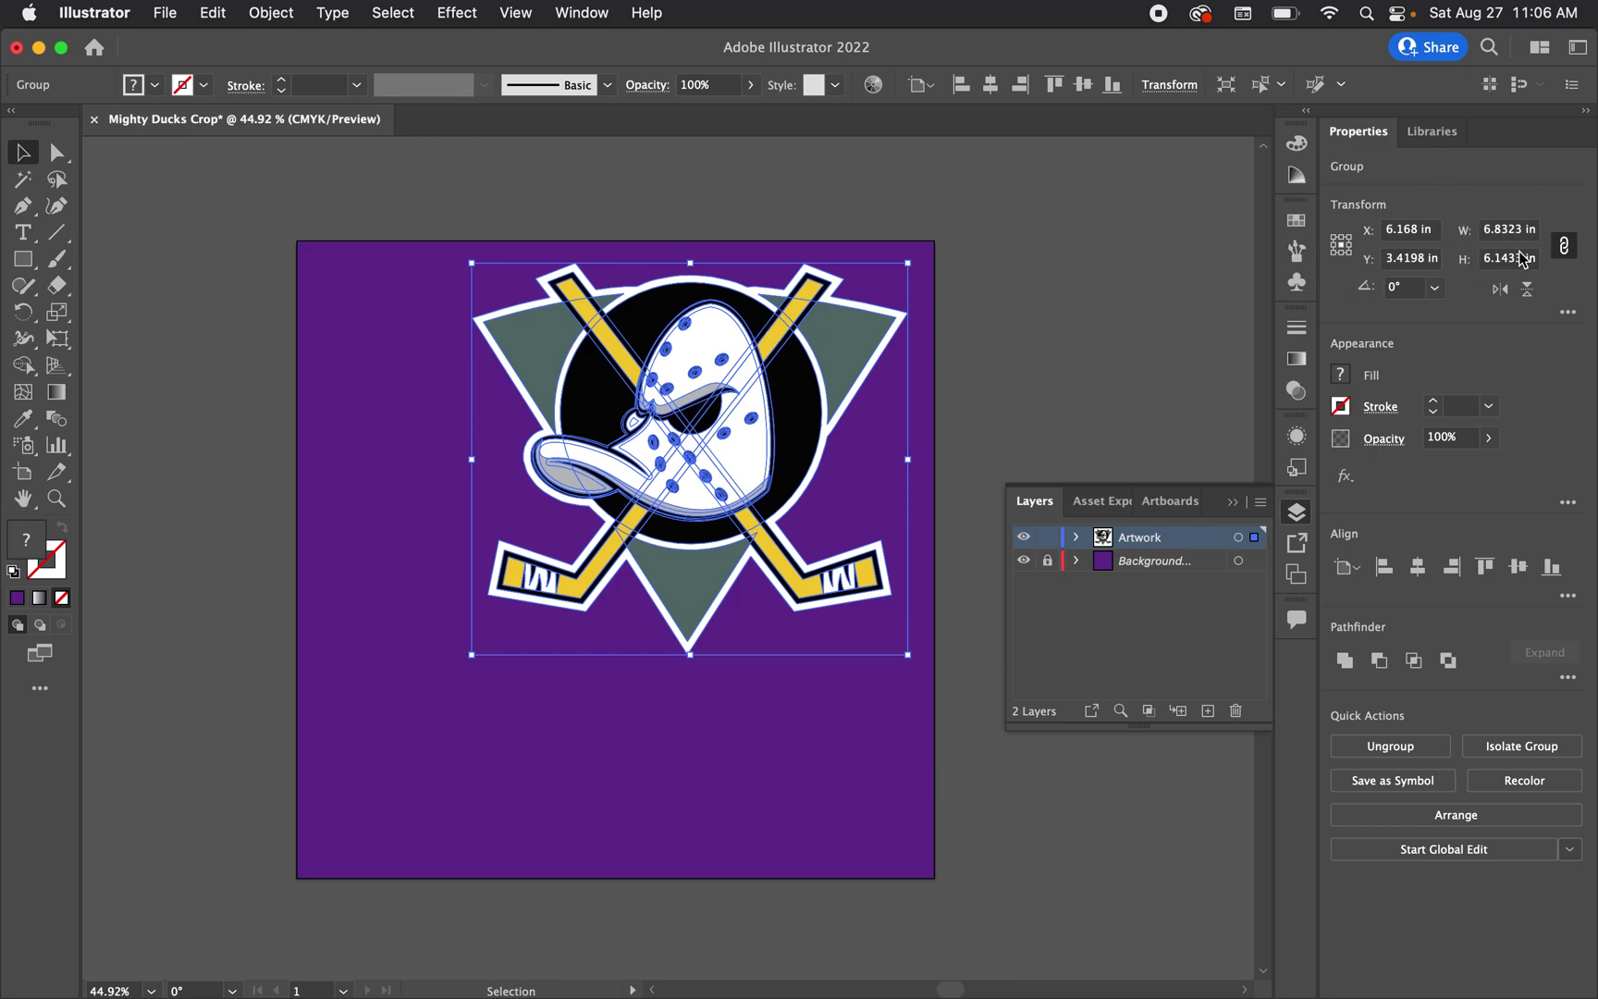
# Draw a rectangle 6.8323 in wide, matching the emblem, and 10 in high, and move it across the artboard's left edge, level with its top
pyautogui.moveTo(1523, 232); pyautogui.dragTo(1476, 231)
pyautogui.press('super+c')
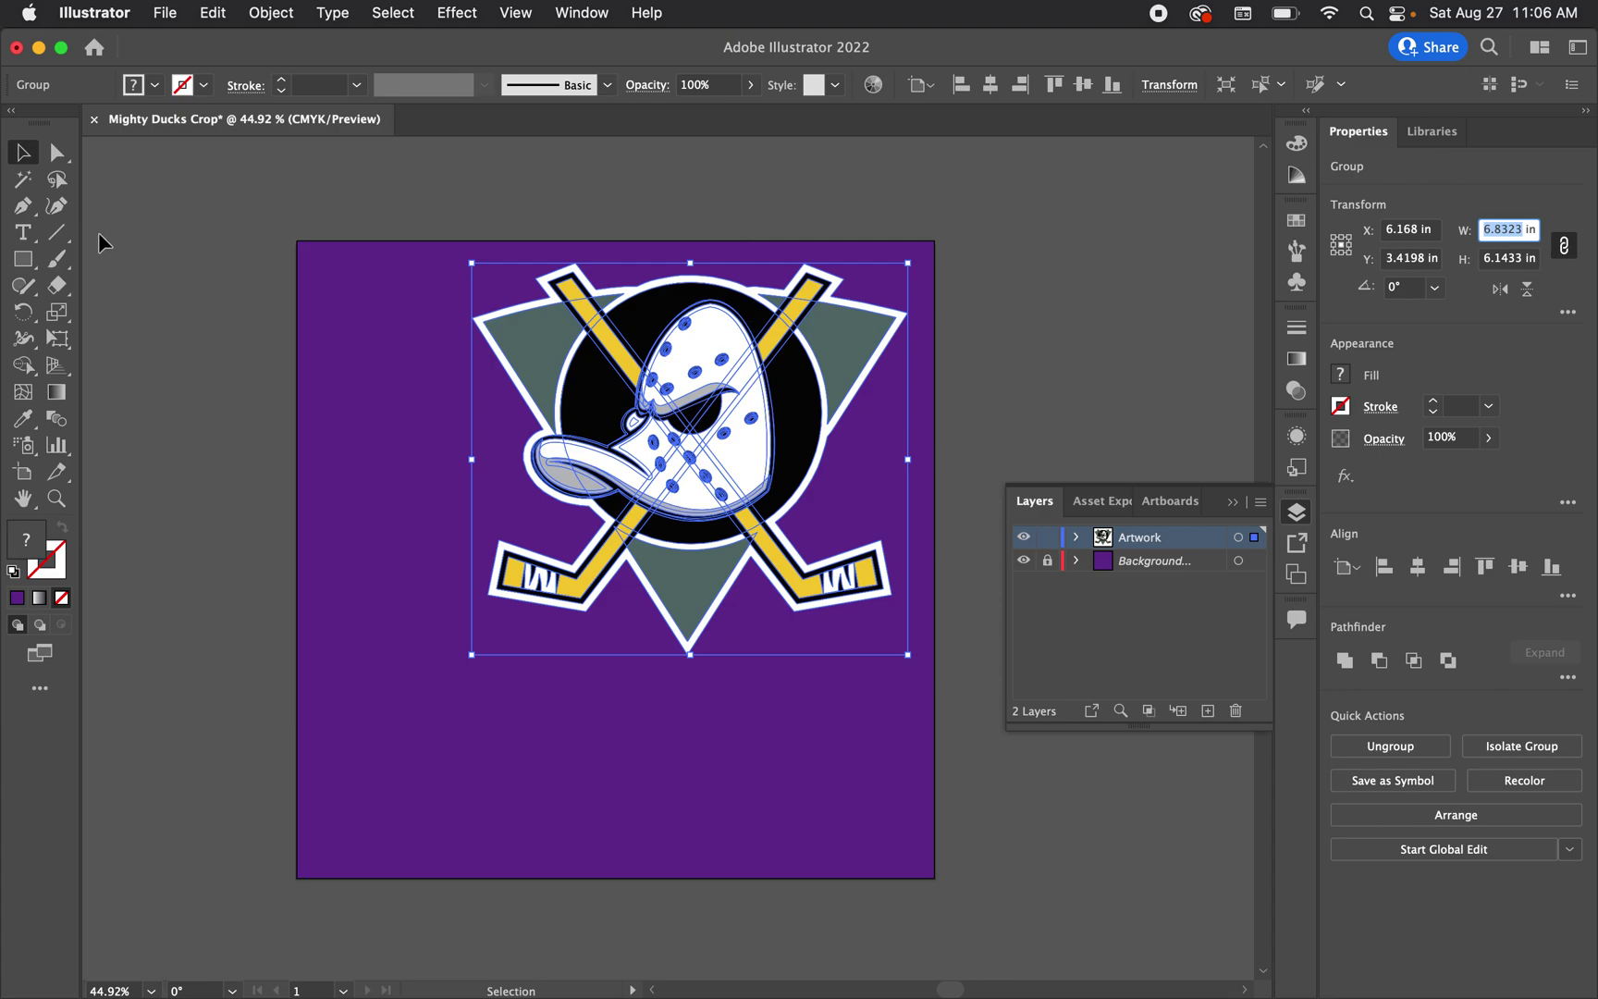
pyautogui.click(23, 259)
pyautogui.click(187, 307)
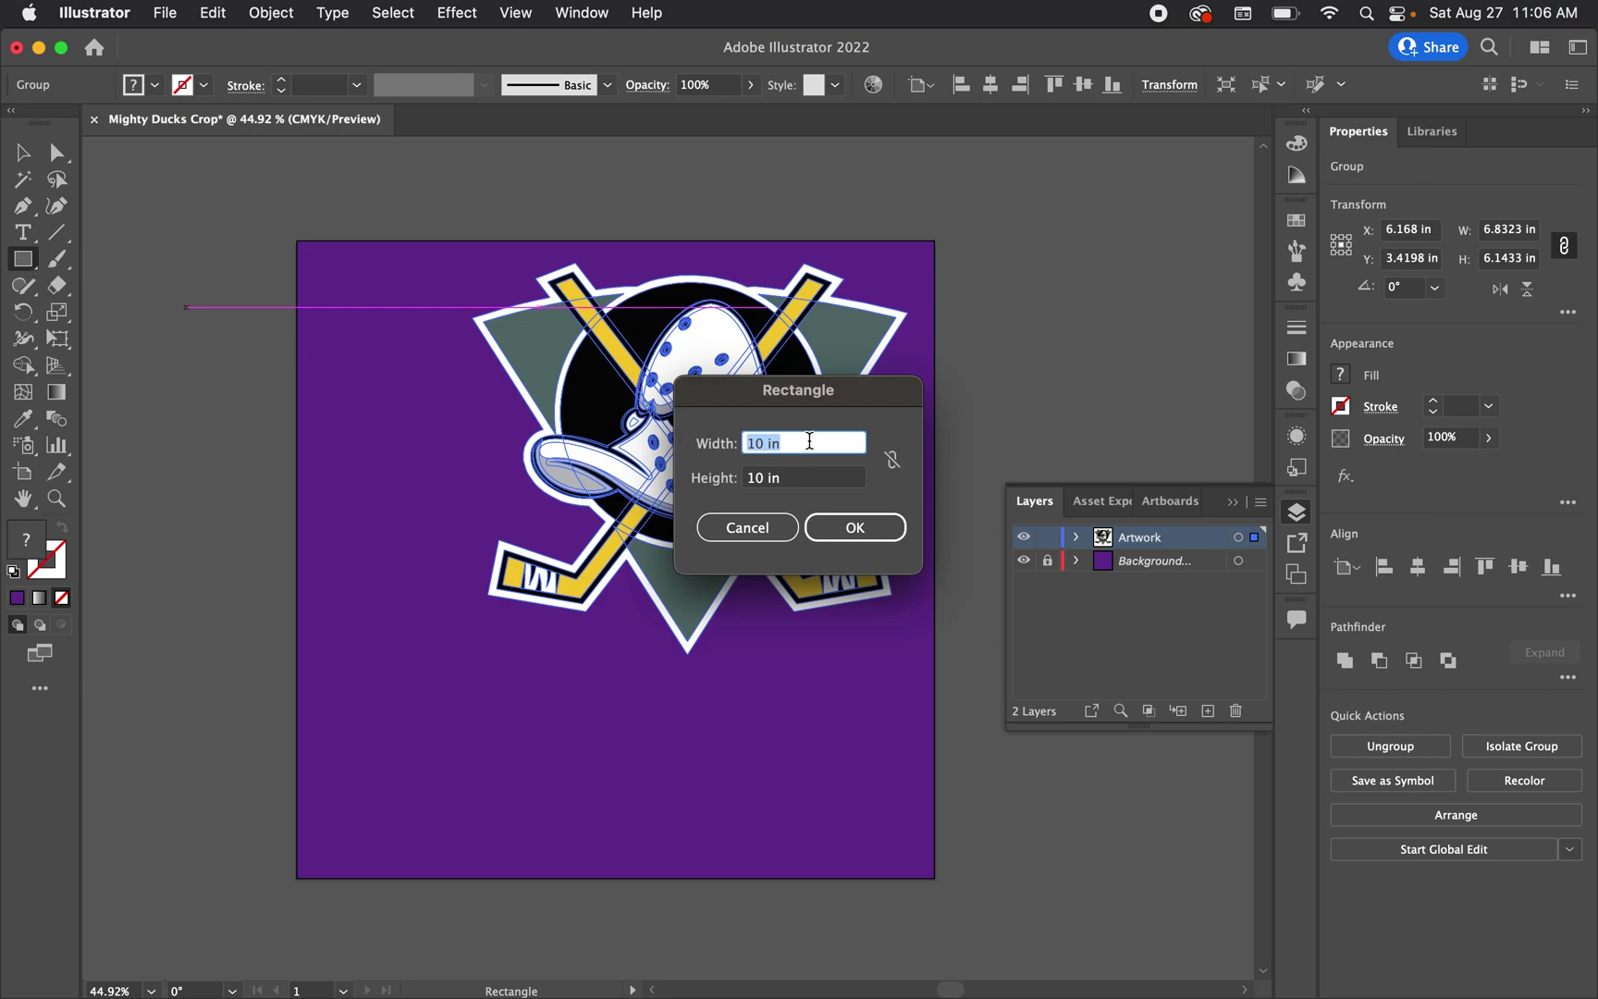
pyautogui.press('super+v')
pyautogui.click(845, 523)
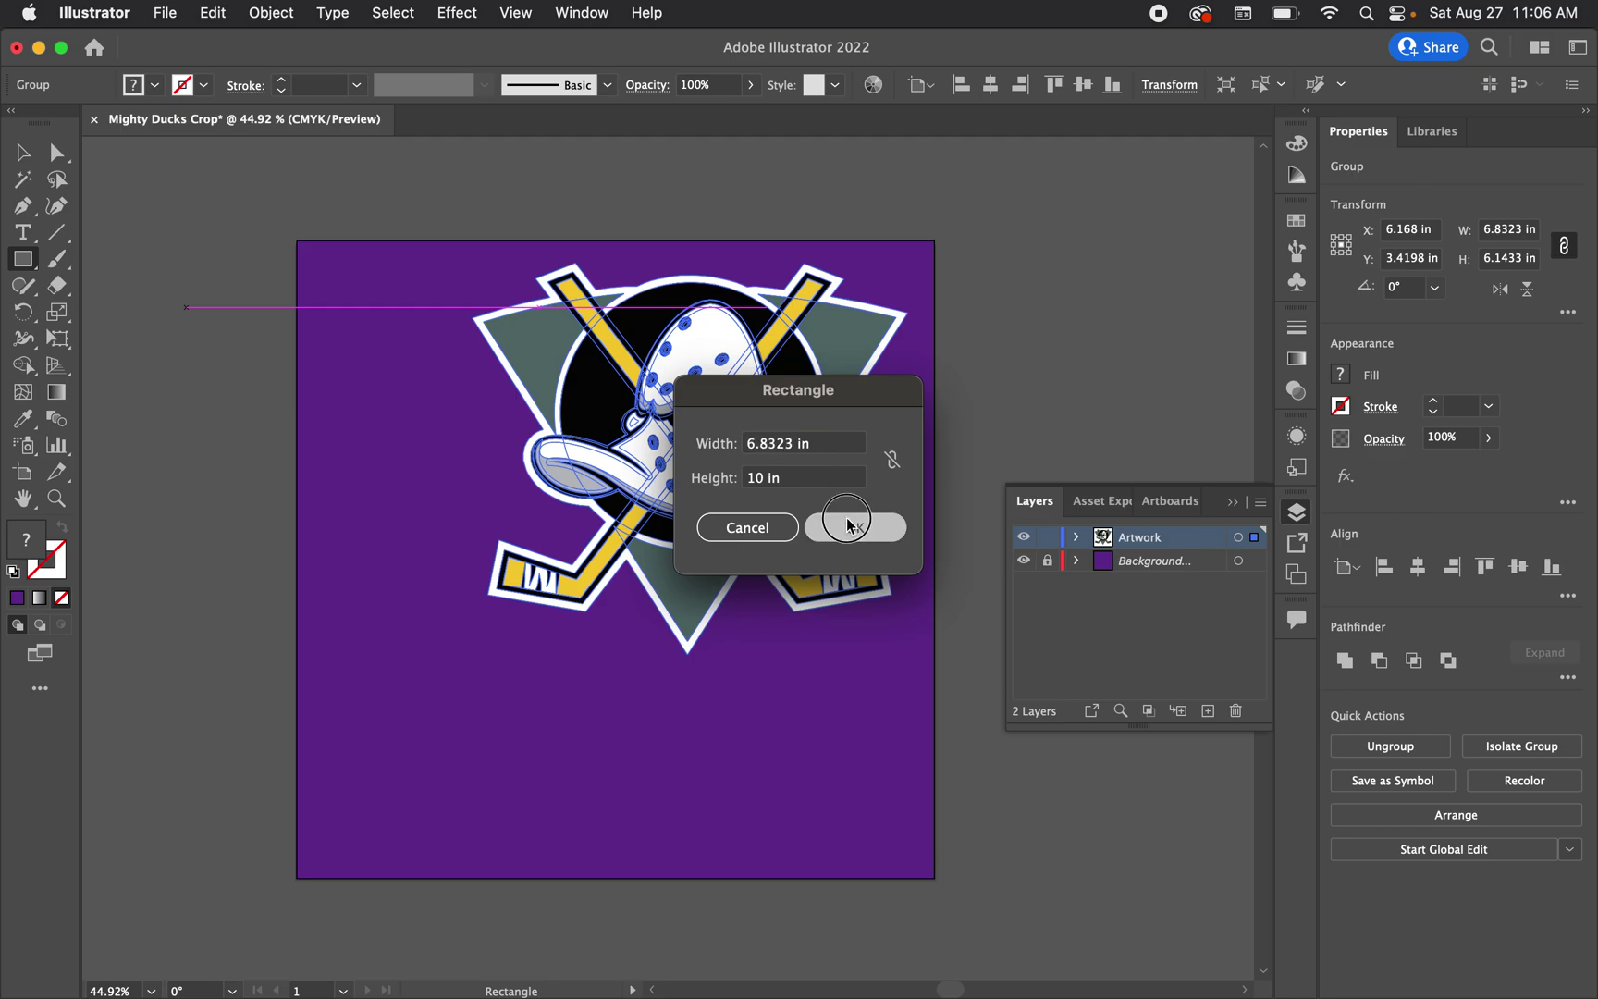
pyautogui.scroll(-2, 642, 523)
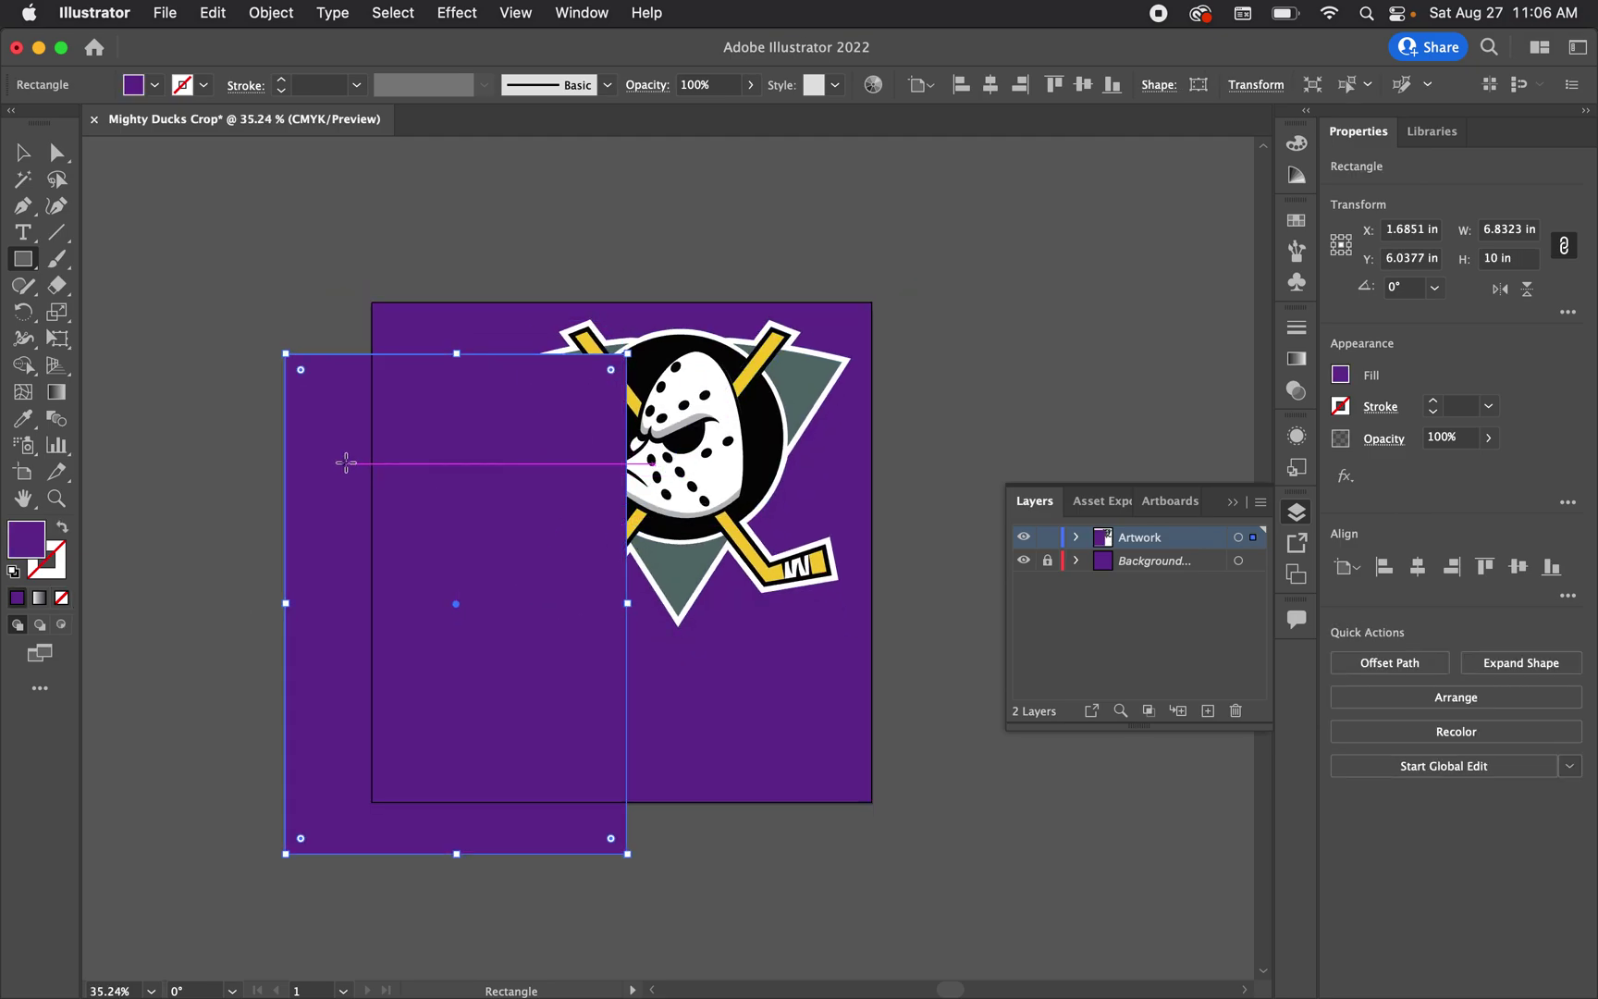
pyautogui.press('v')
pyautogui.moveTo(379, 478); pyautogui.dragTo(172, 426)
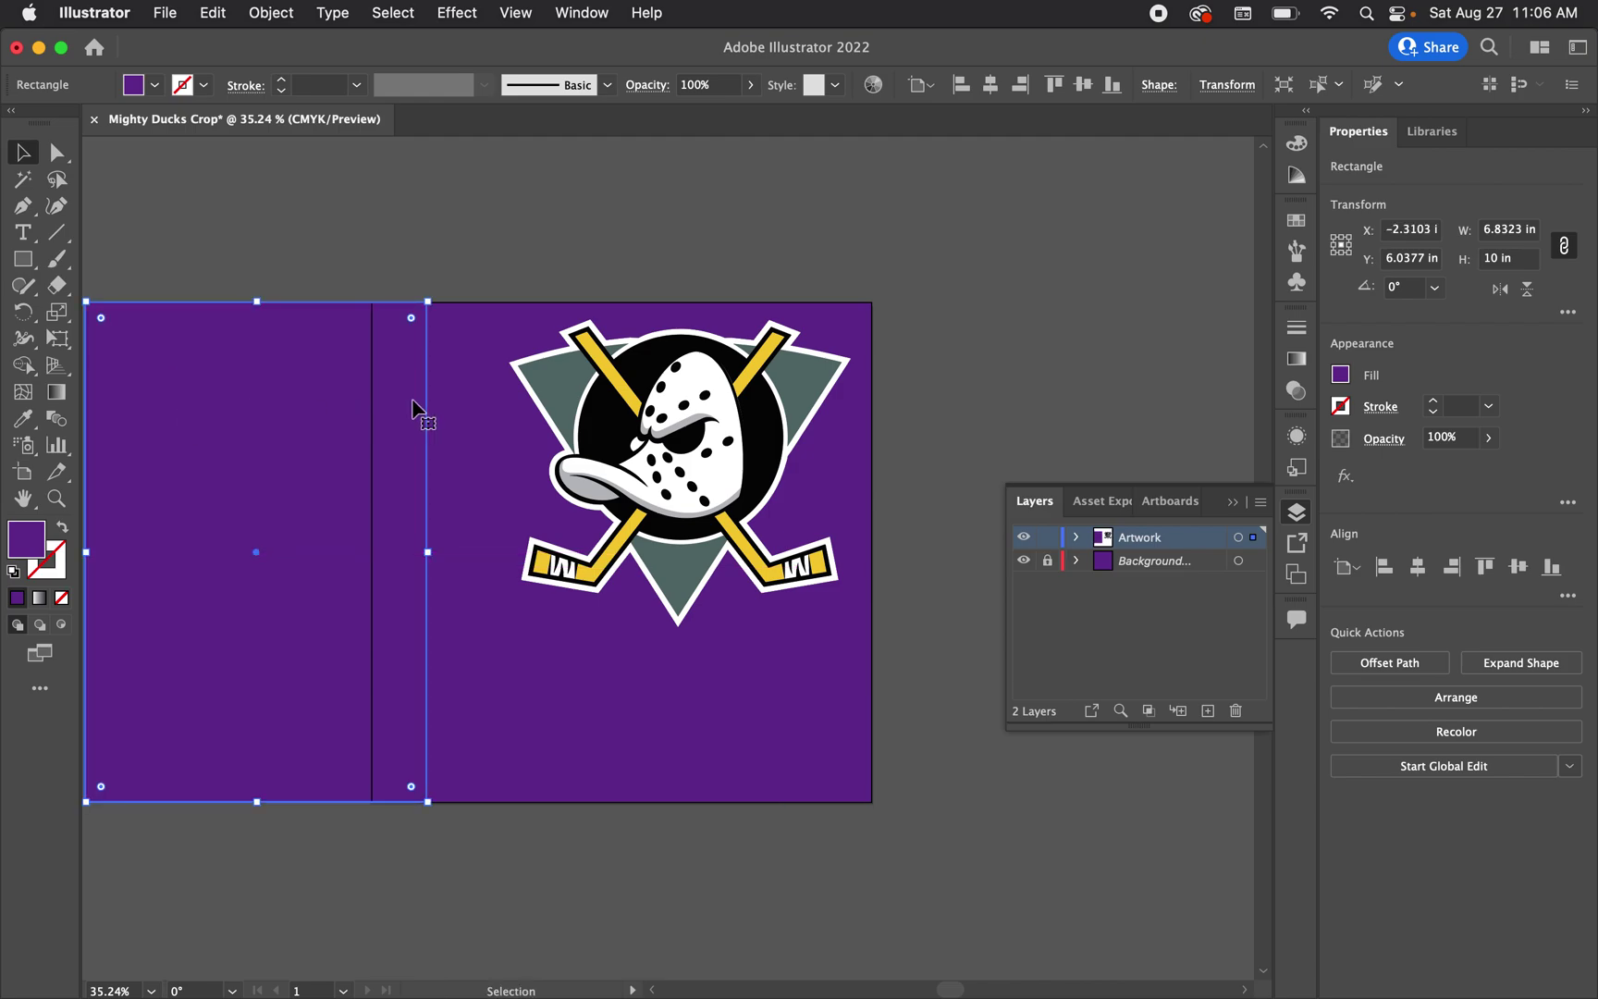
# Try to give the rectangle the emblem's height of 6.1433 in with its proportions linked, and undo the resizing
pyautogui.click(682, 432)
pyautogui.doubleClick(1528, 257)
pyautogui.press('cmd+c')
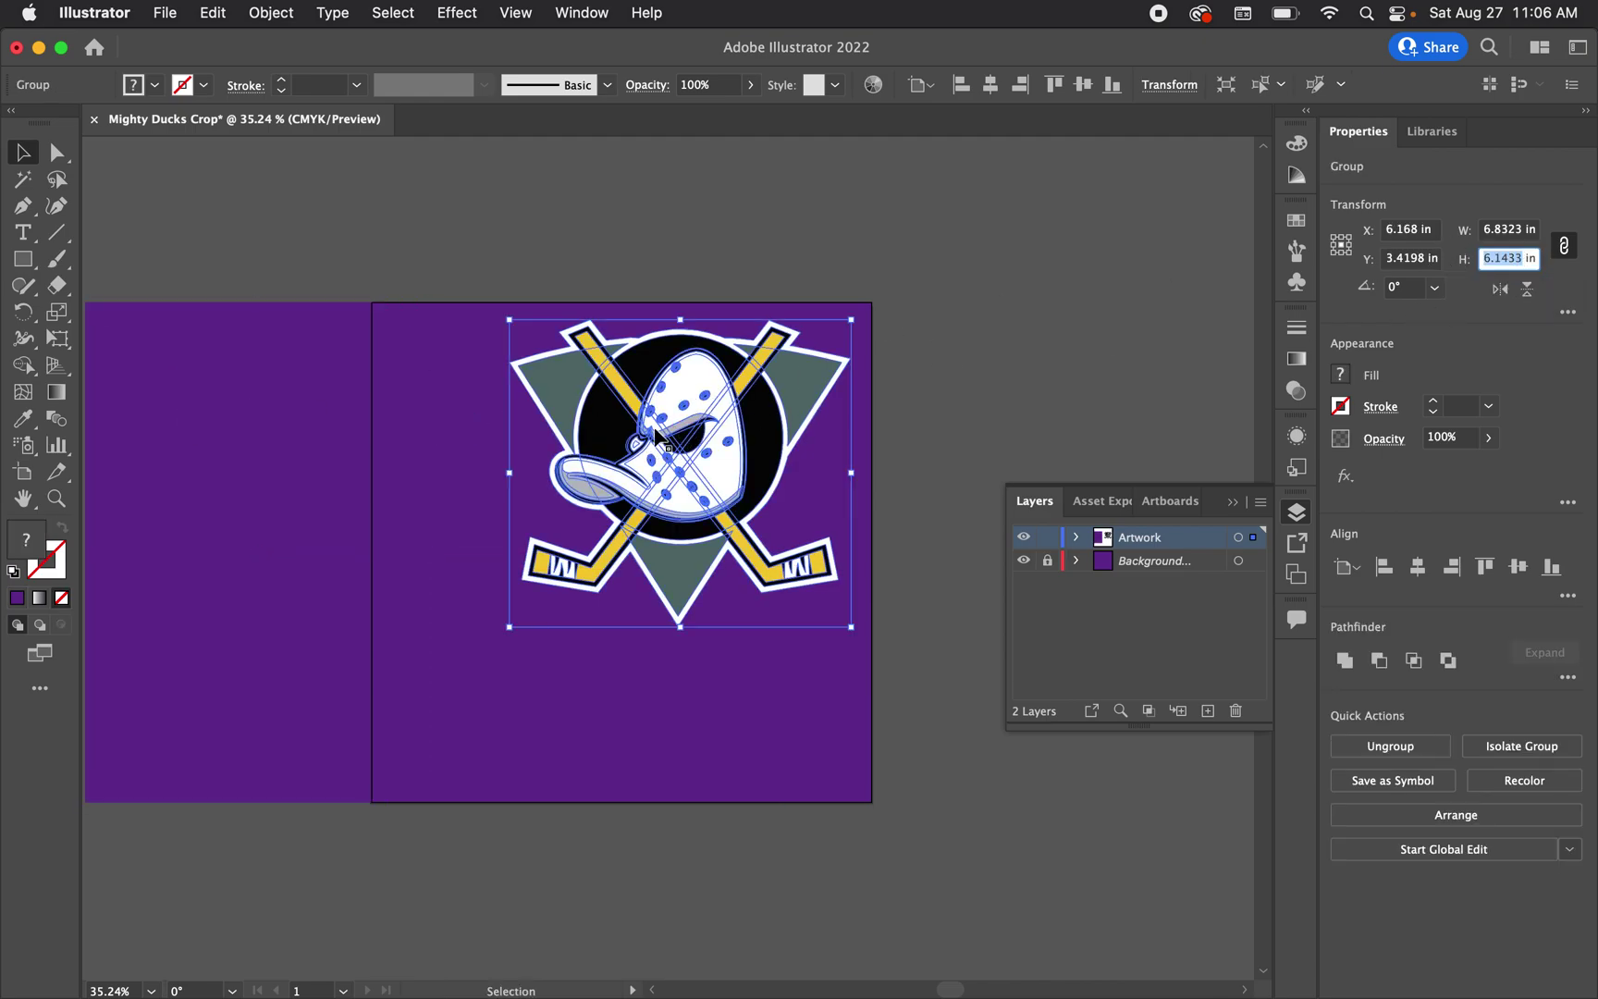
pyautogui.click(222, 412)
pyautogui.doubleClick(1491, 257)
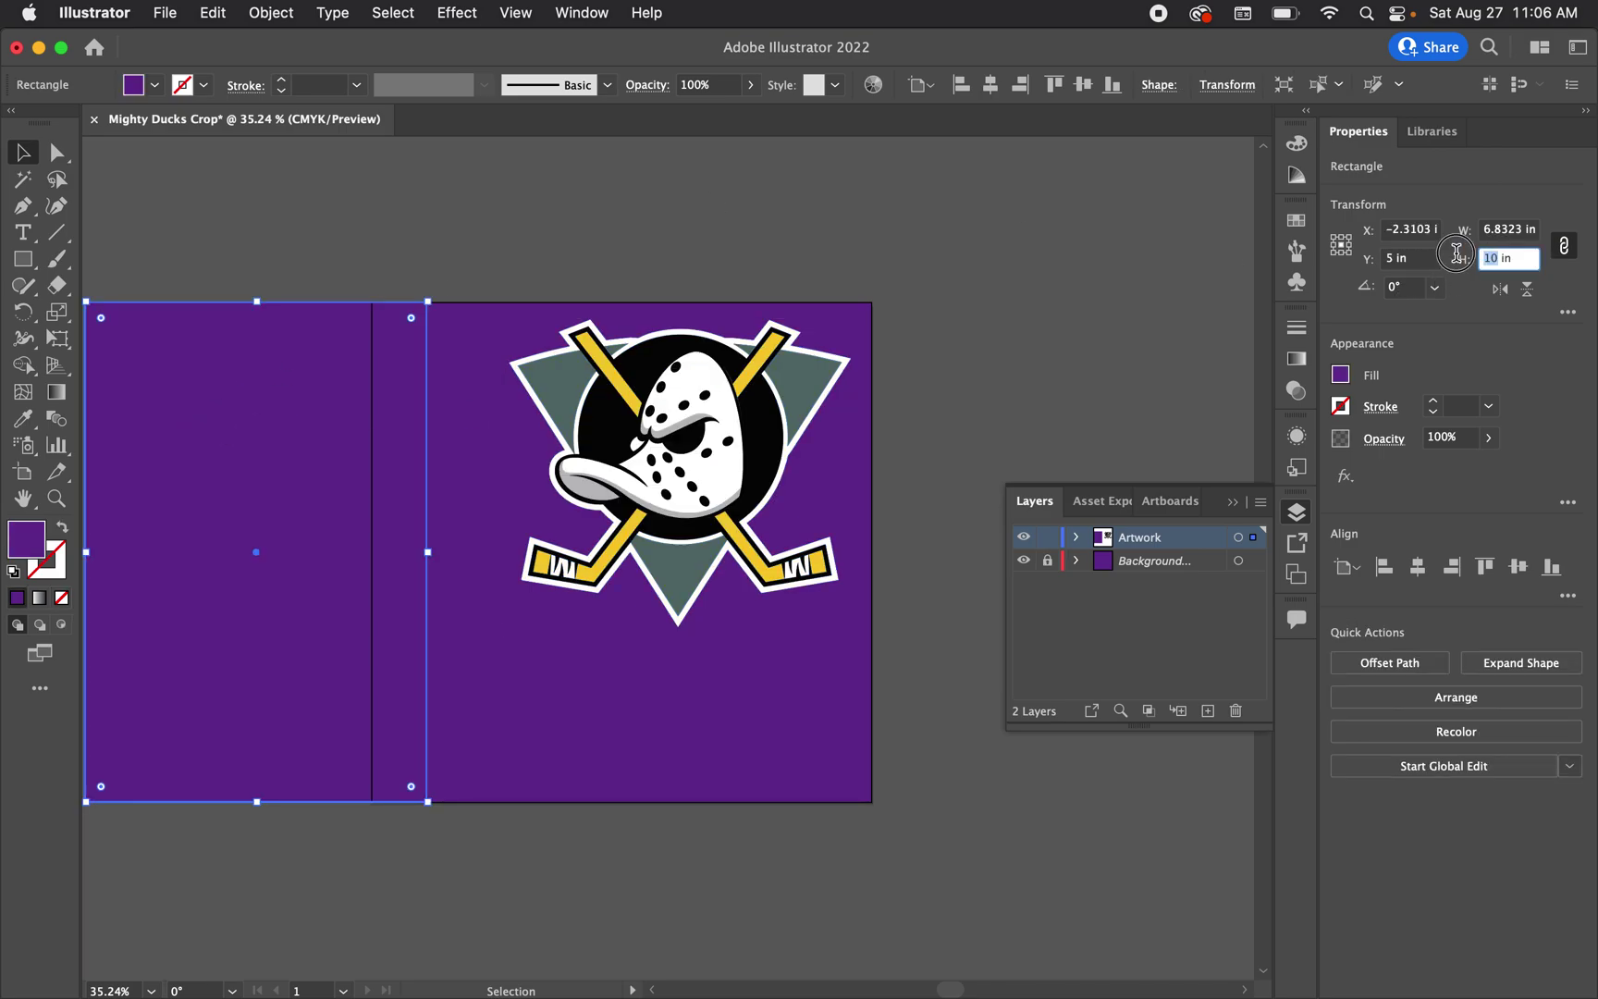
pyautogui.press('cmd+v')
pyautogui.press('Return')
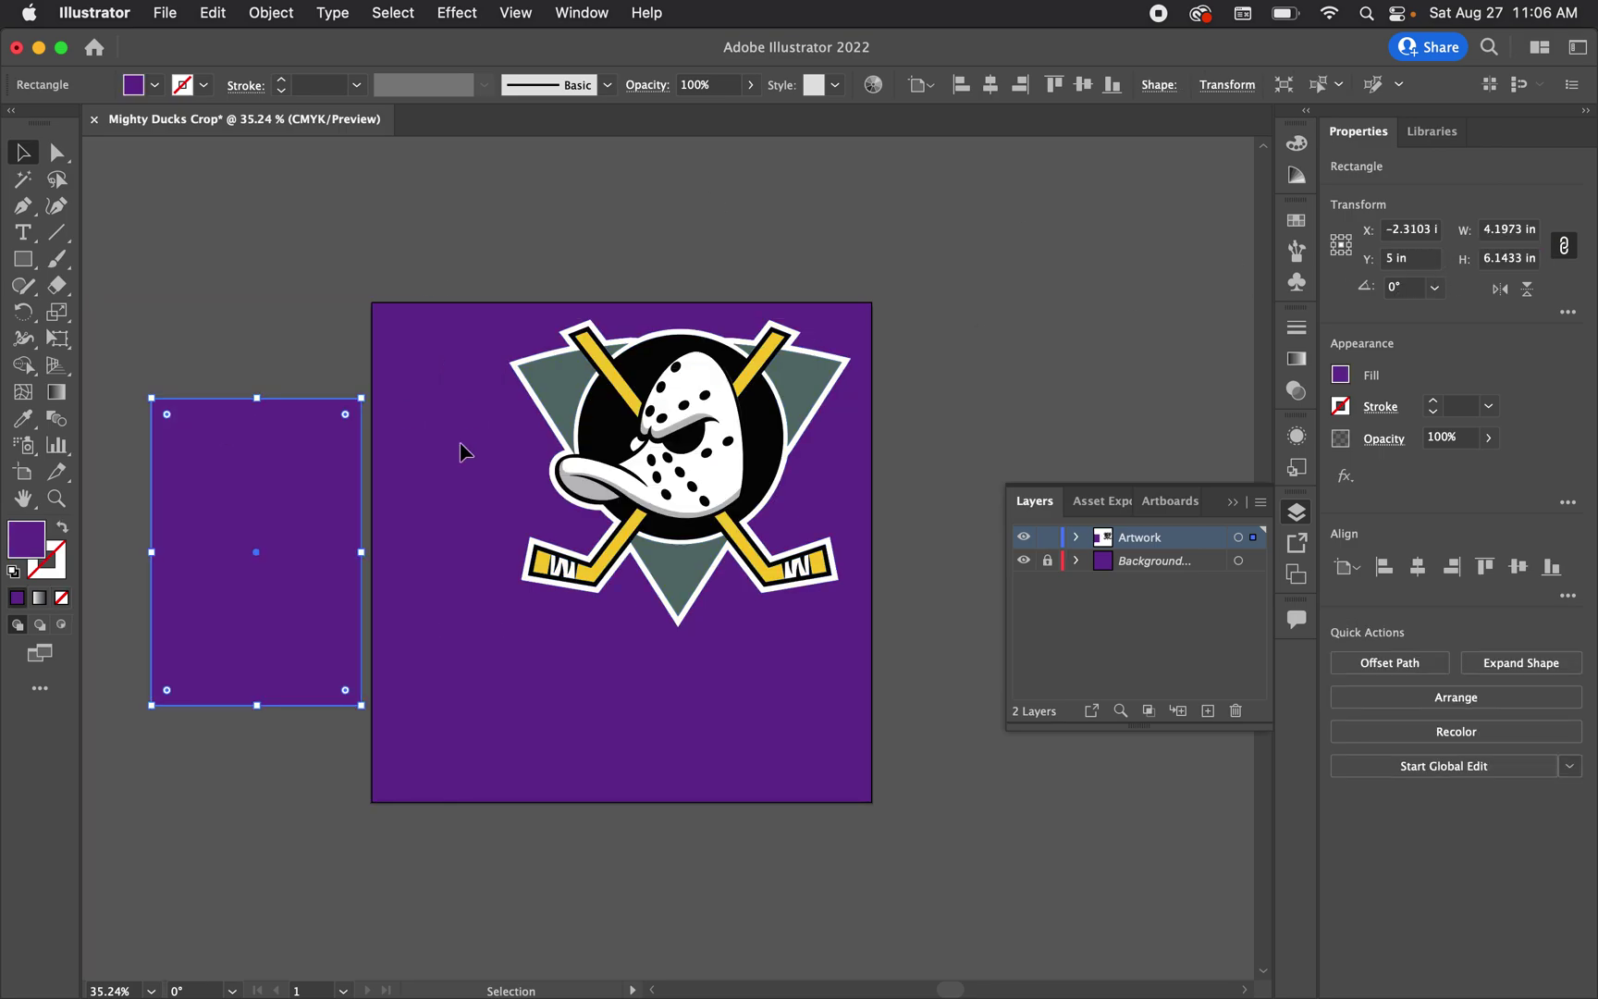
pyautogui.press('super+z')
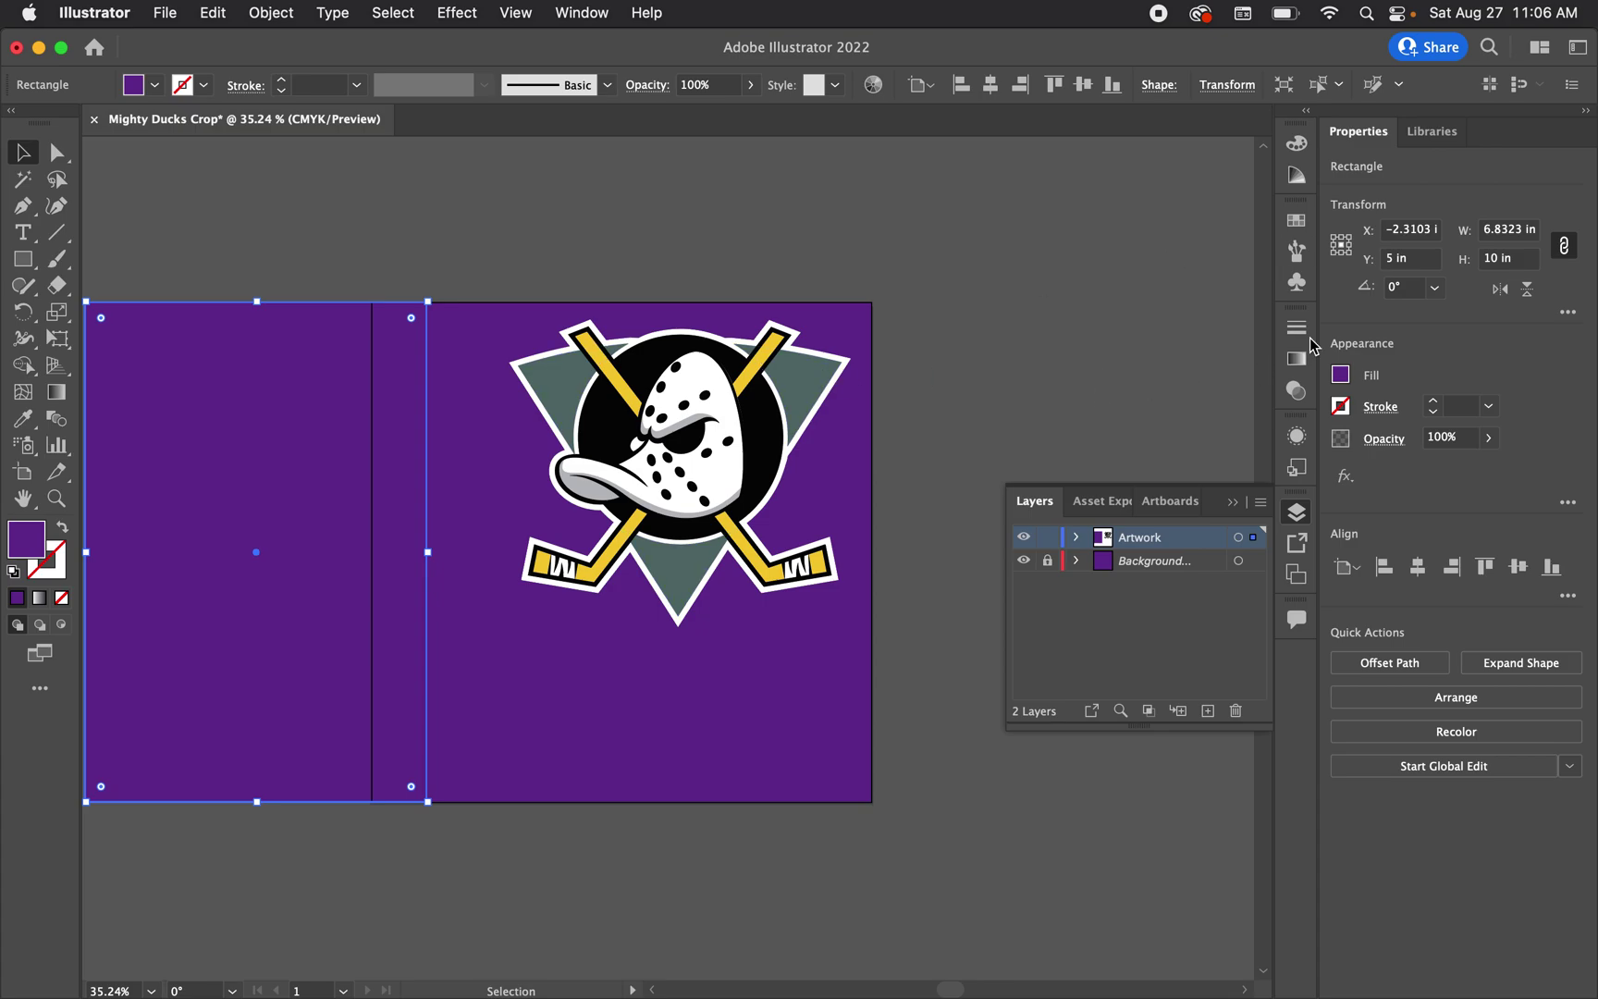
pyautogui.click(1519, 259)
pyautogui.press('Return')
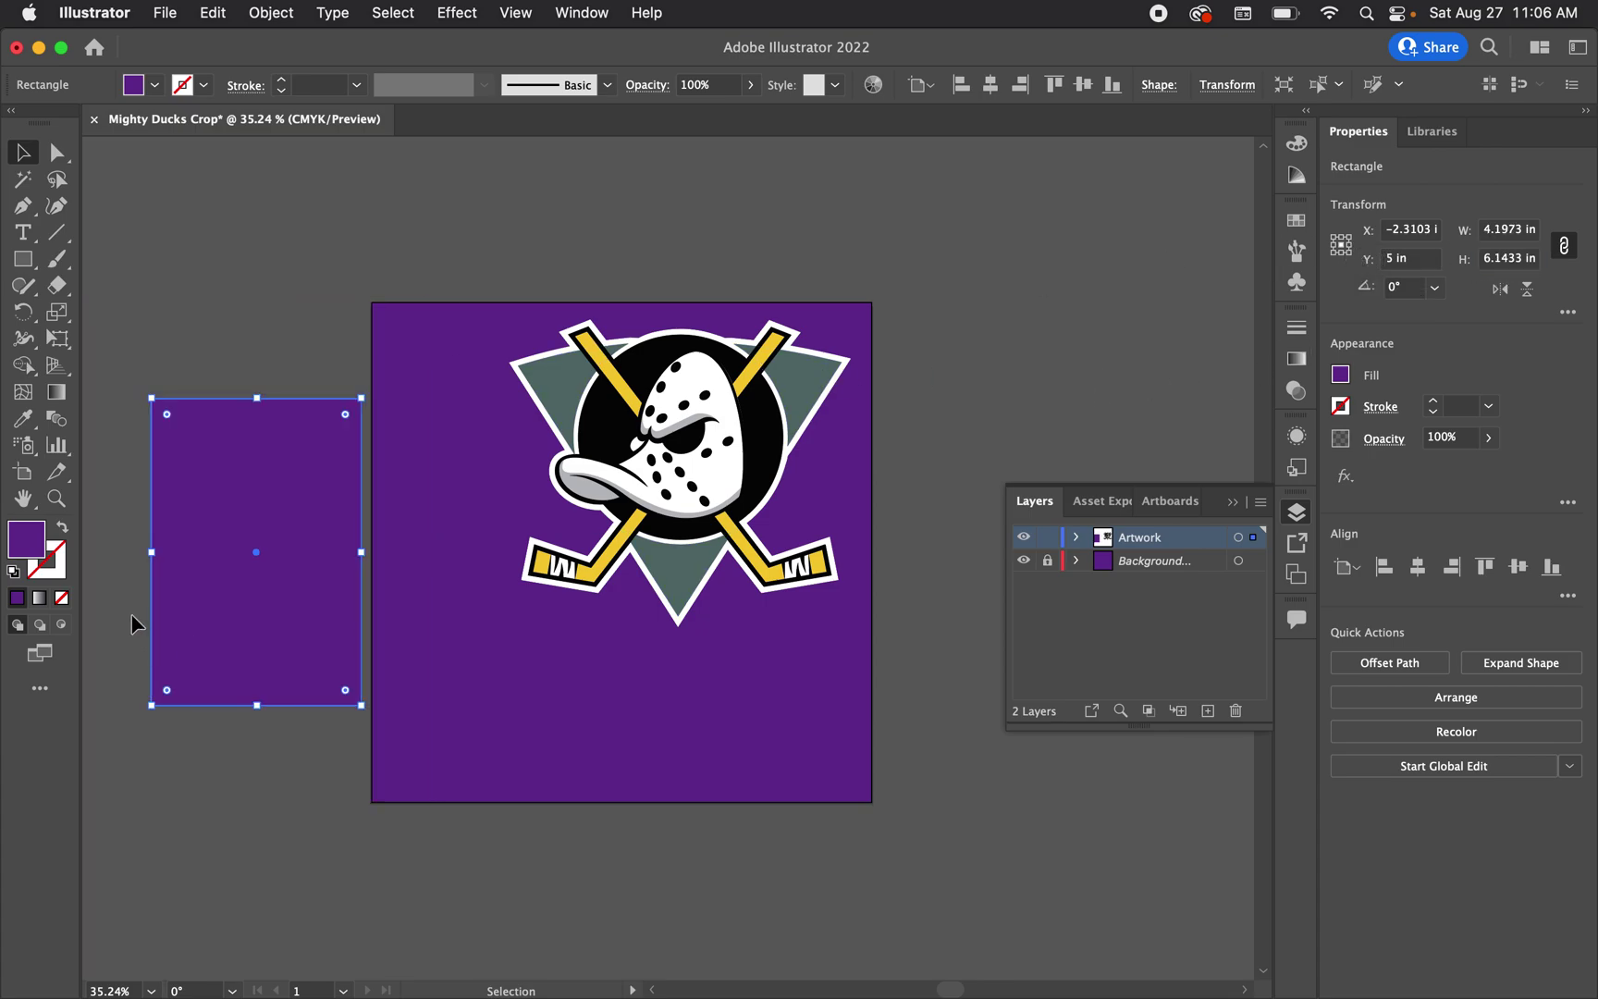
pyautogui.press('super+z')
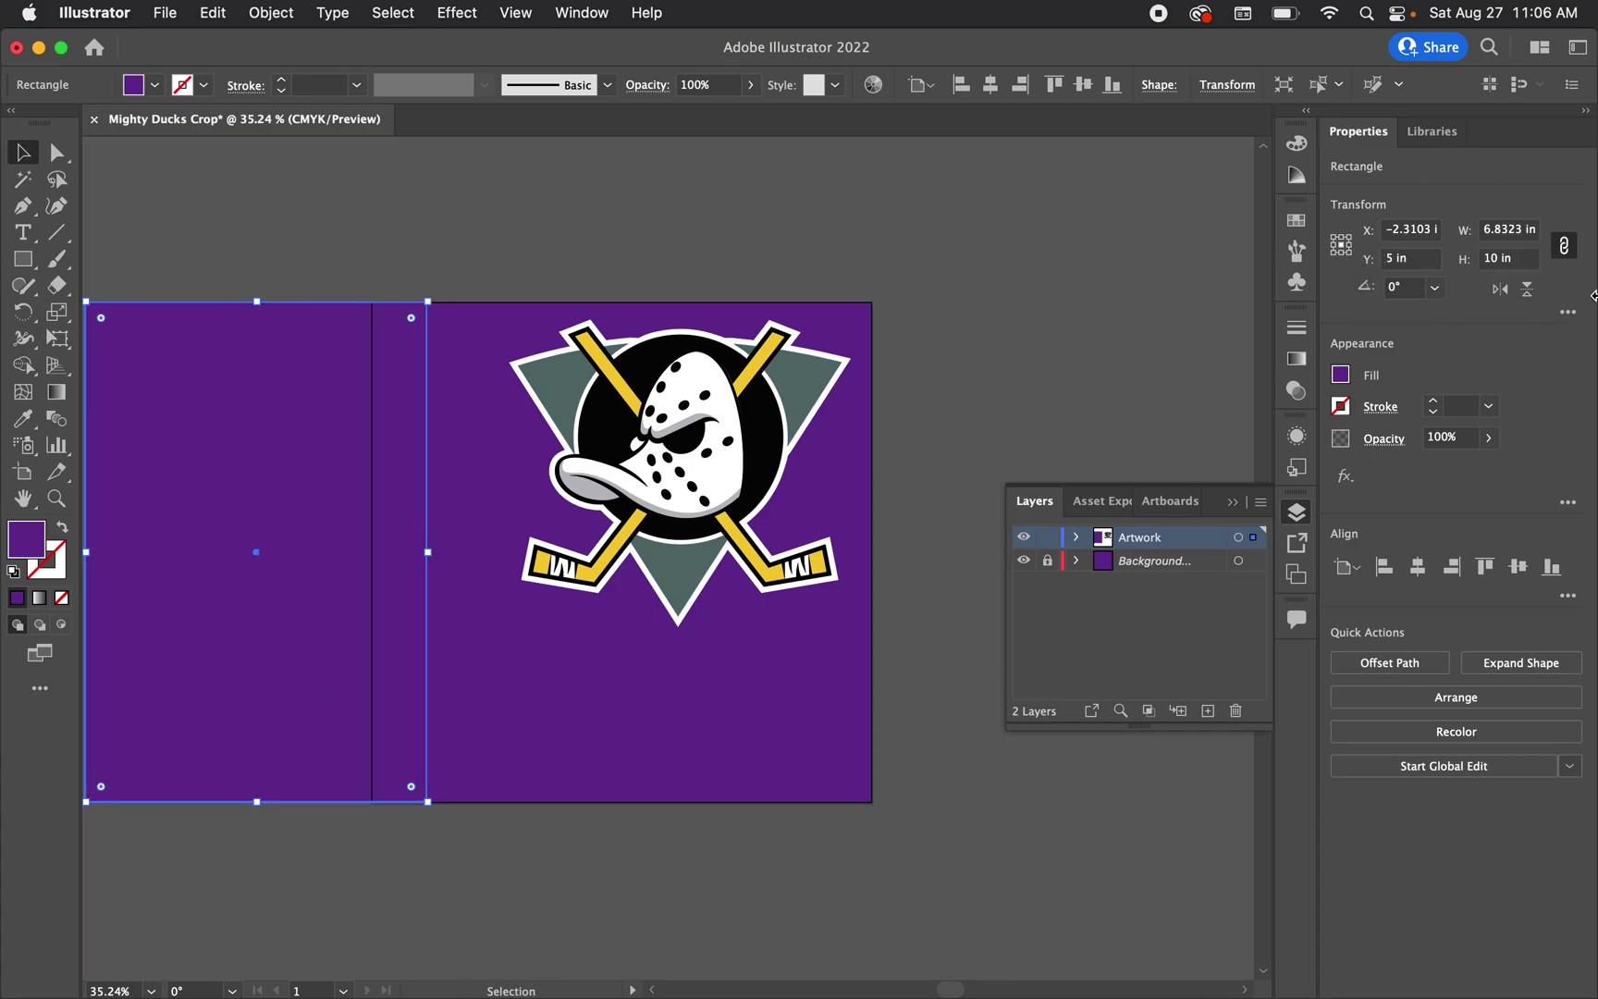
# Unlink the rectangle's width and height proportions and set its height to 6.1433 in
pyautogui.click(1564, 247)
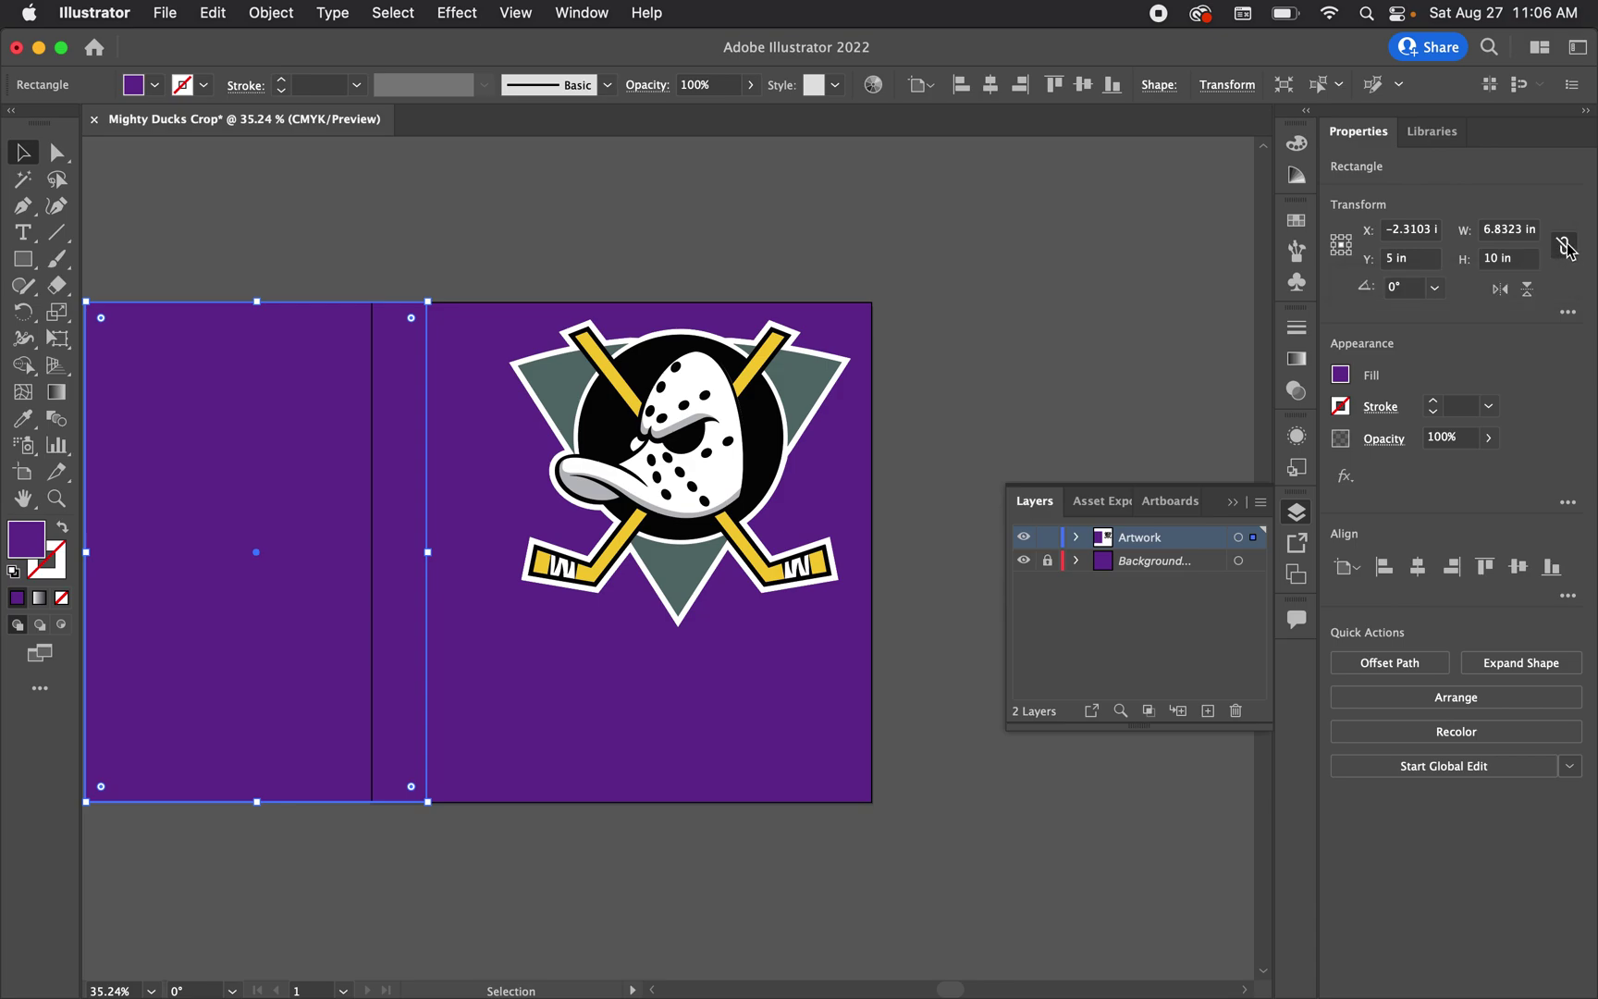
pyautogui.click(1505, 259)
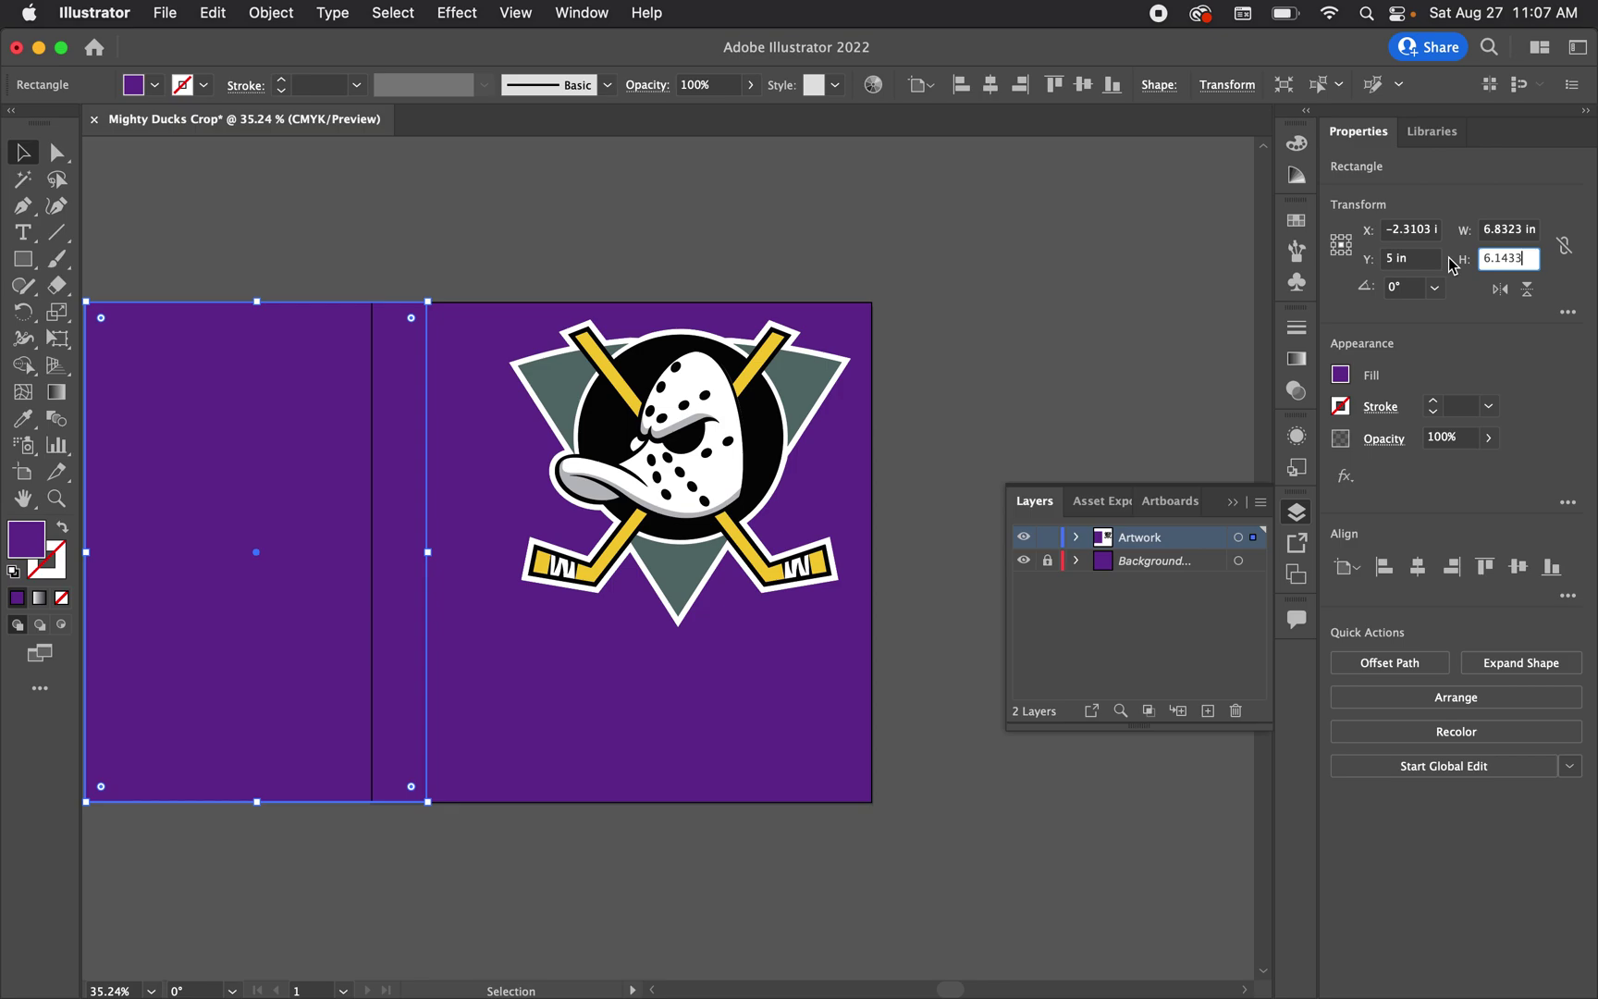
pyautogui.write('6.1433')
pyautogui.press('Return')
# Move the rectangle clear of the artboard's left side, to about X -4.35 in, Y 3.45 in
pyautogui.hscroll(-2, 442, 496)
pyautogui.click(392, 491)
pyautogui.moveTo(392, 492); pyautogui.dragTo(289, 414)
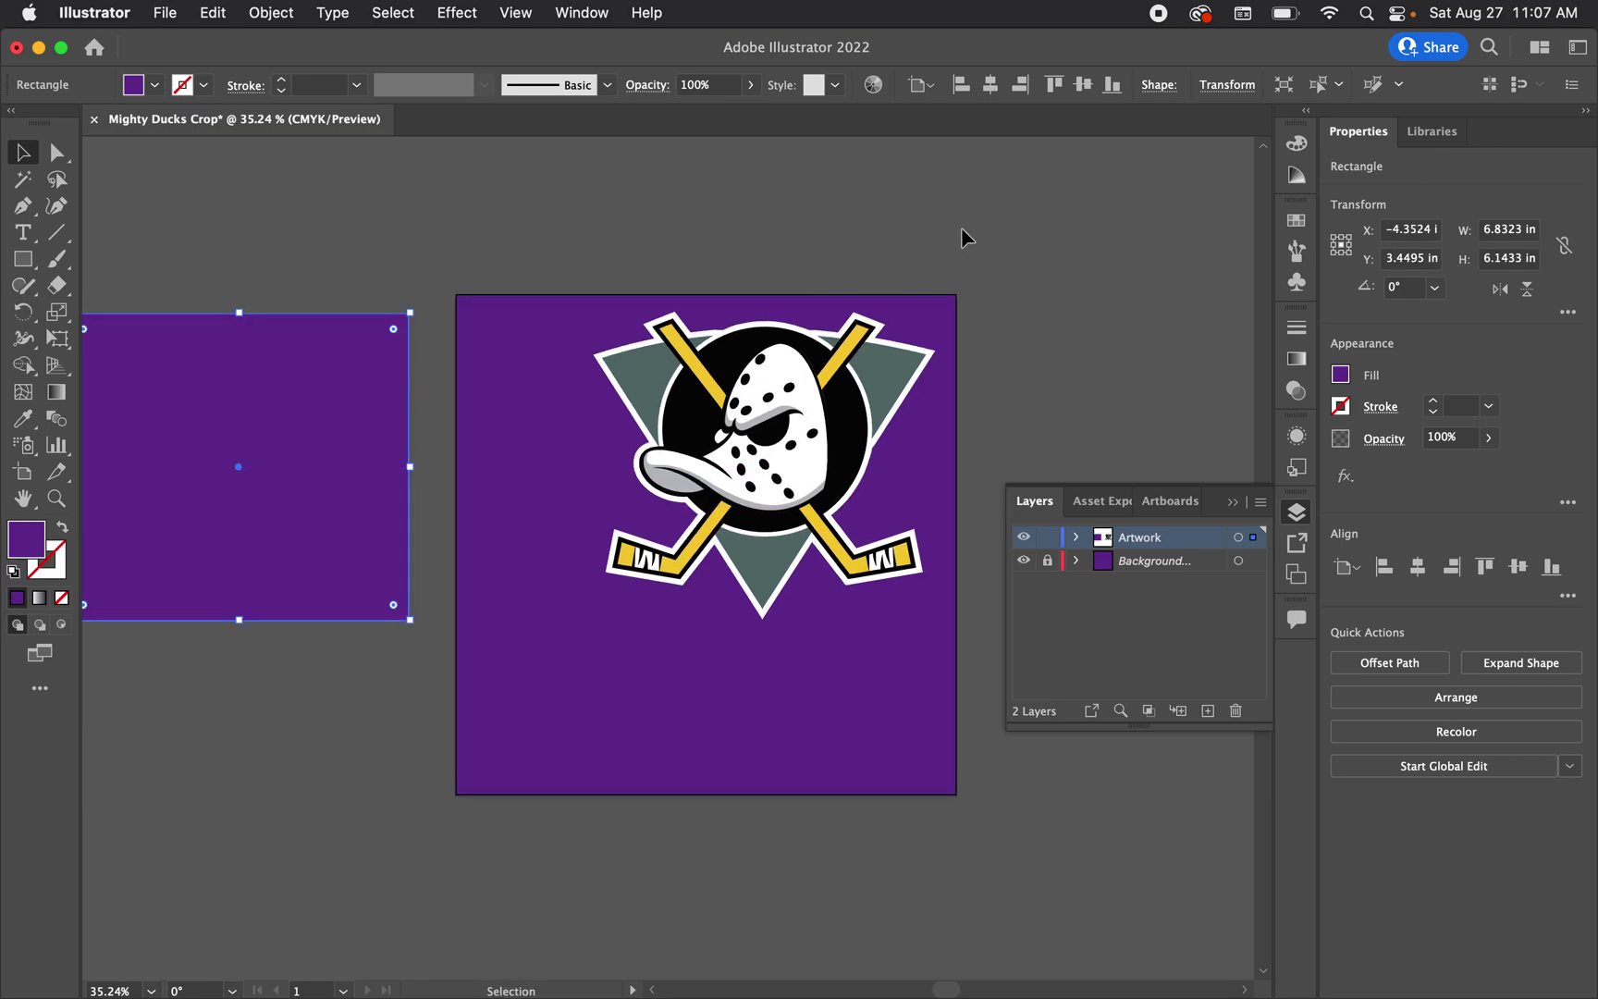
# Swap the rectangle's fill and stroke so it has no fill, colour the stroke magenta, and deselect it
pyautogui.click(60, 528)
pyautogui.click(45, 555)
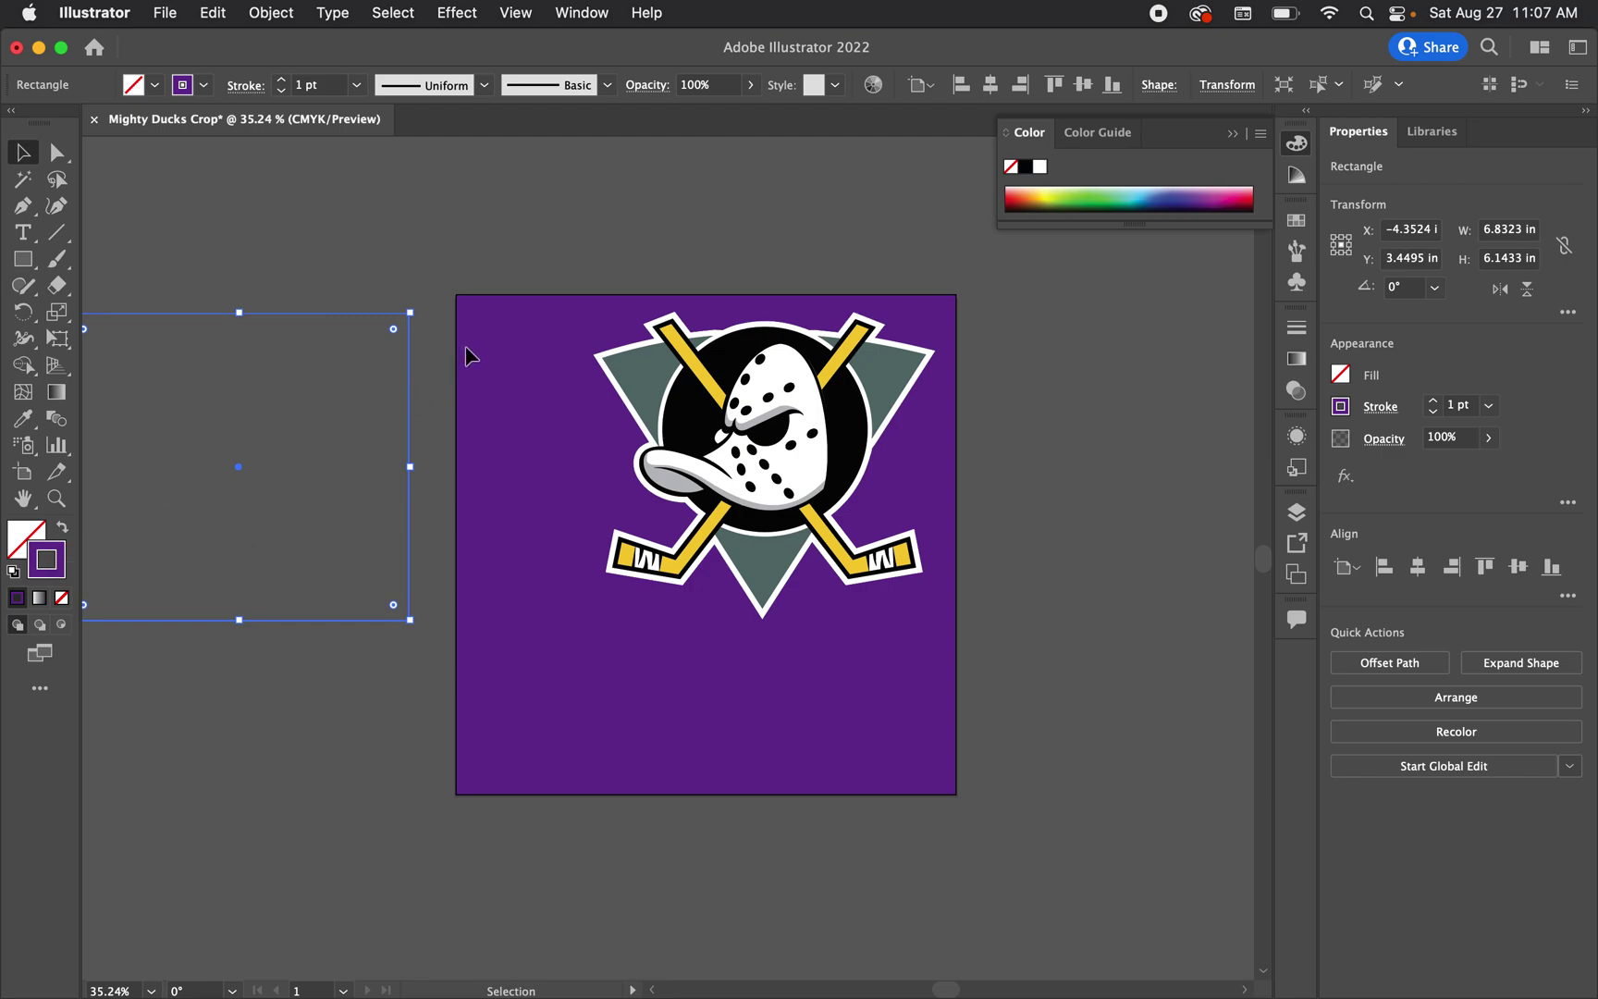
pyautogui.click(1298, 224)
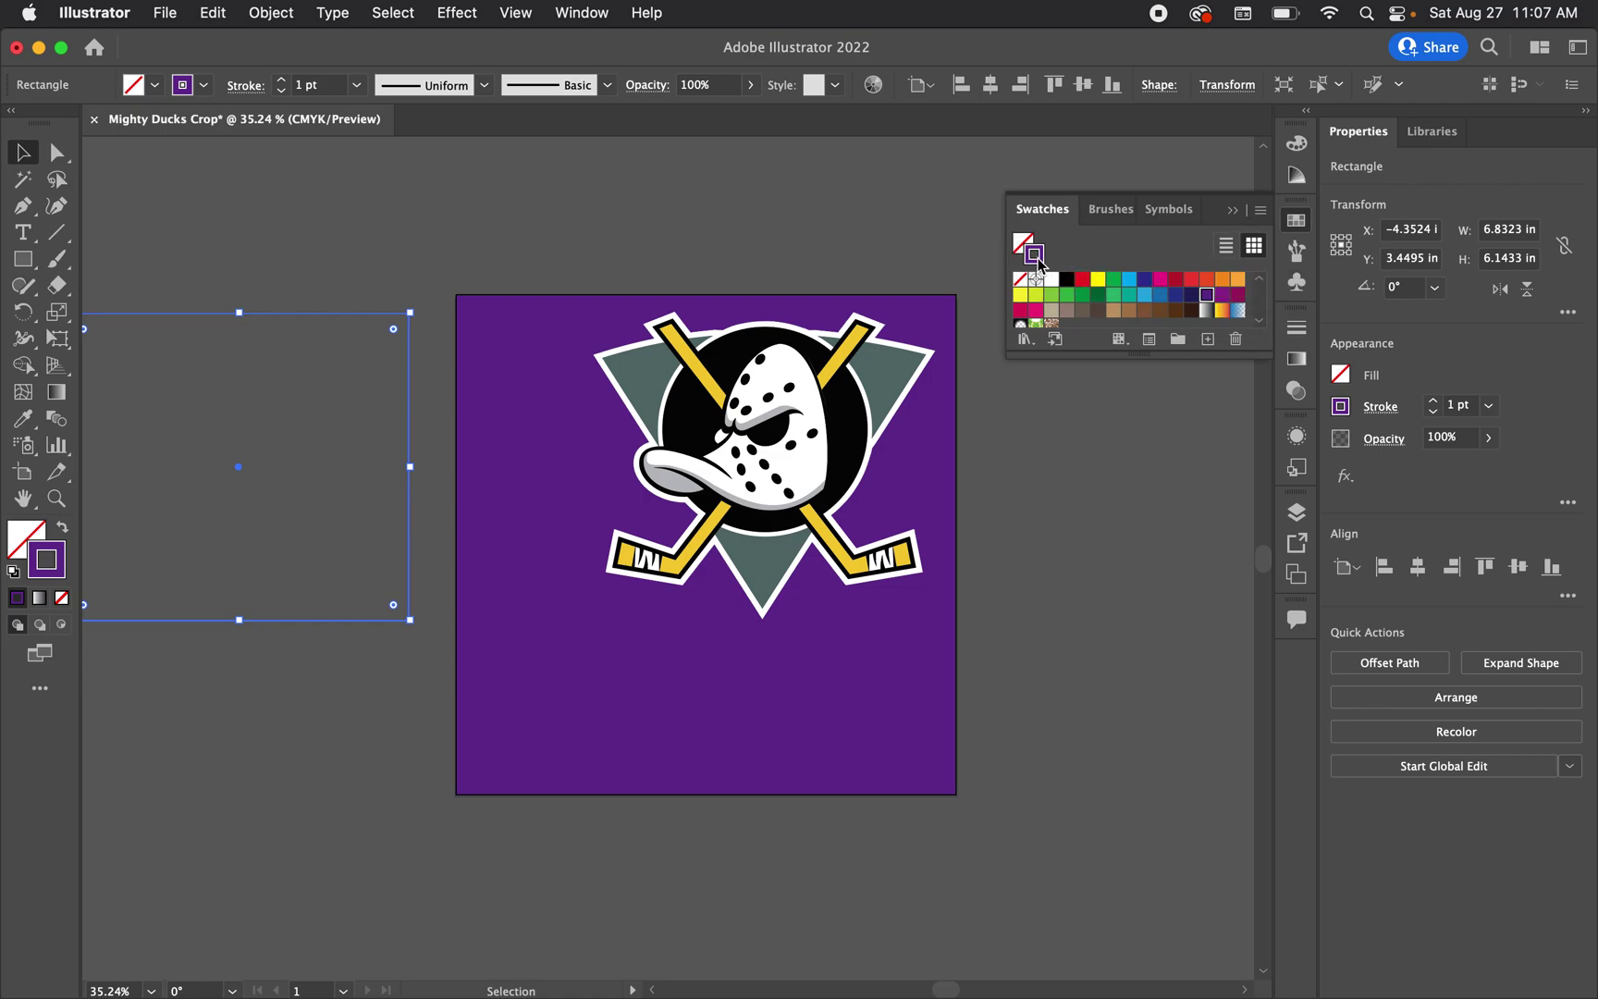
pyautogui.click(1160, 278)
pyautogui.click(640, 259)
# Move the magenta rectangle over the emblem as a frame, to about X 6.18 in, Y 3.41 in, and deselect it
pyautogui.moveTo(413, 362); pyautogui.dragTo(894, 416)
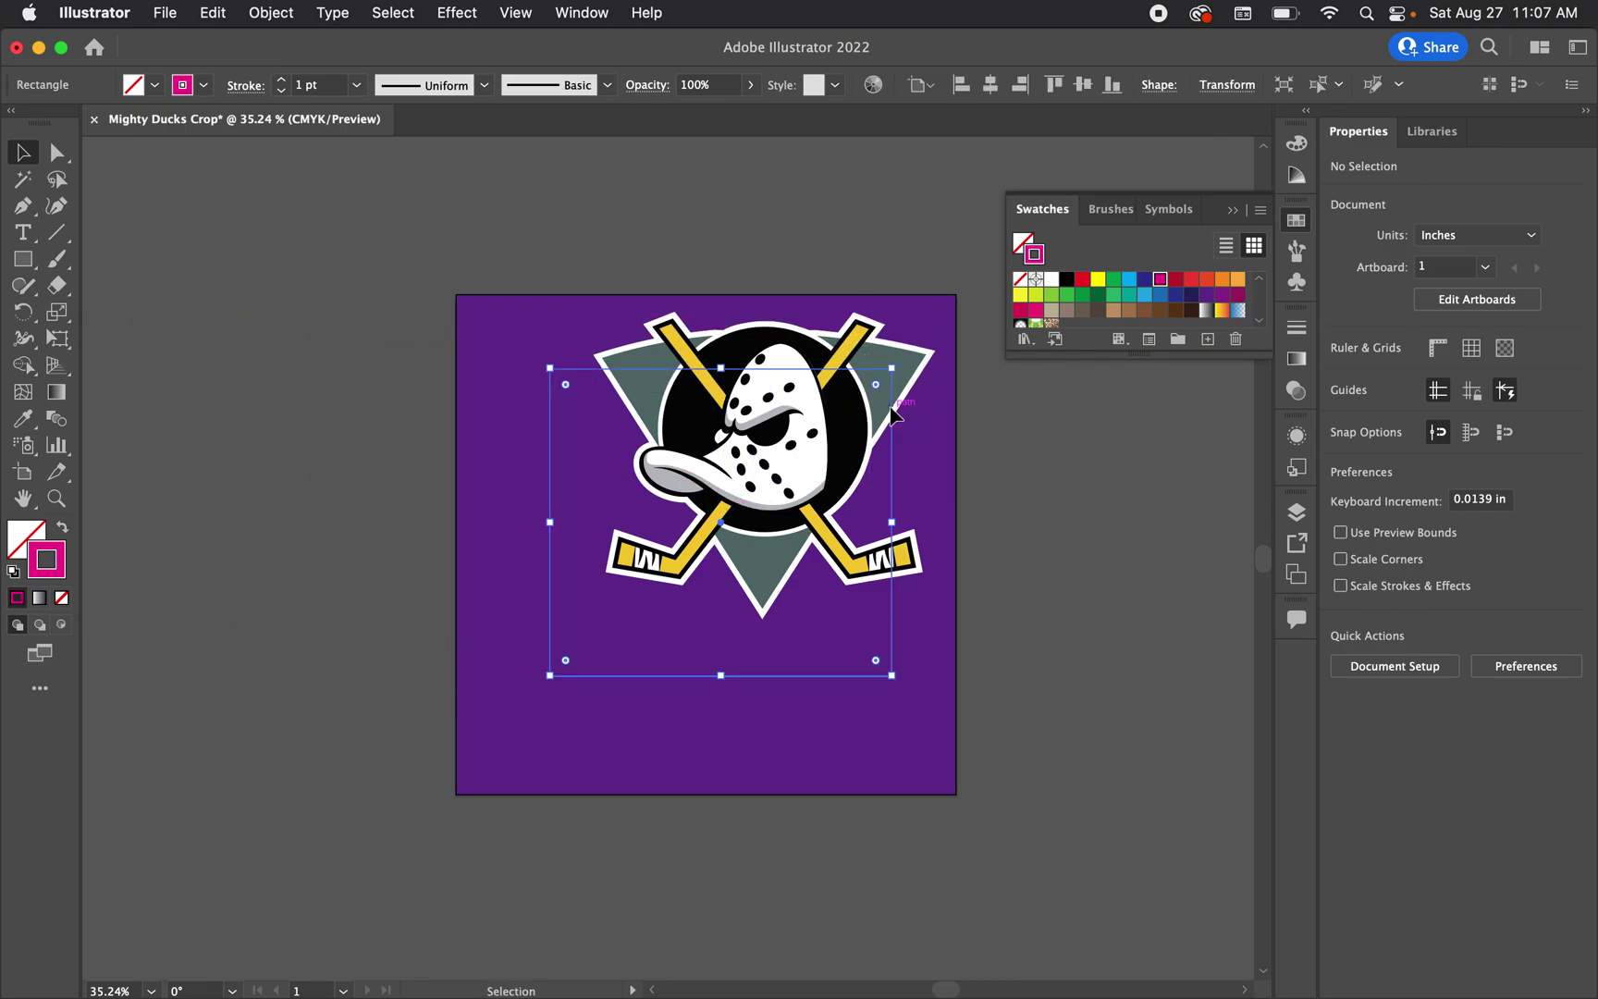
pyautogui.hscroll(1, 813, 440)
pyautogui.hscroll(2, 815, 446)
pyautogui.scroll(3, 815, 445)
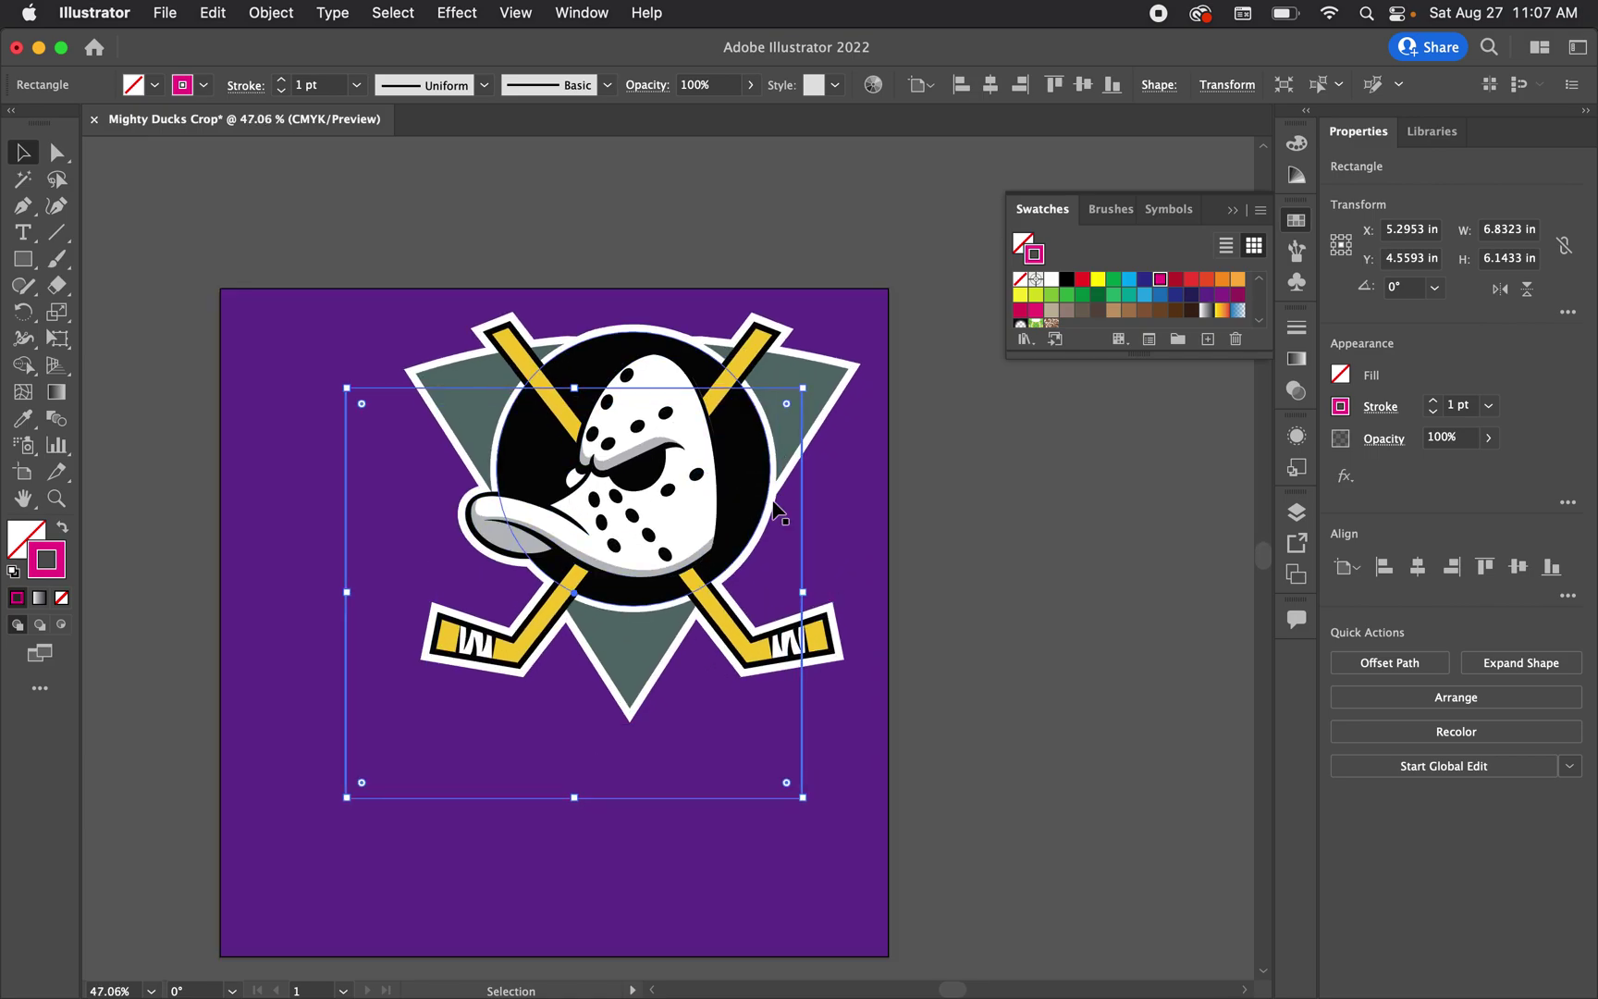
pyautogui.moveTo(801, 512); pyautogui.dragTo(856, 425)
pyautogui.click(517, 15)
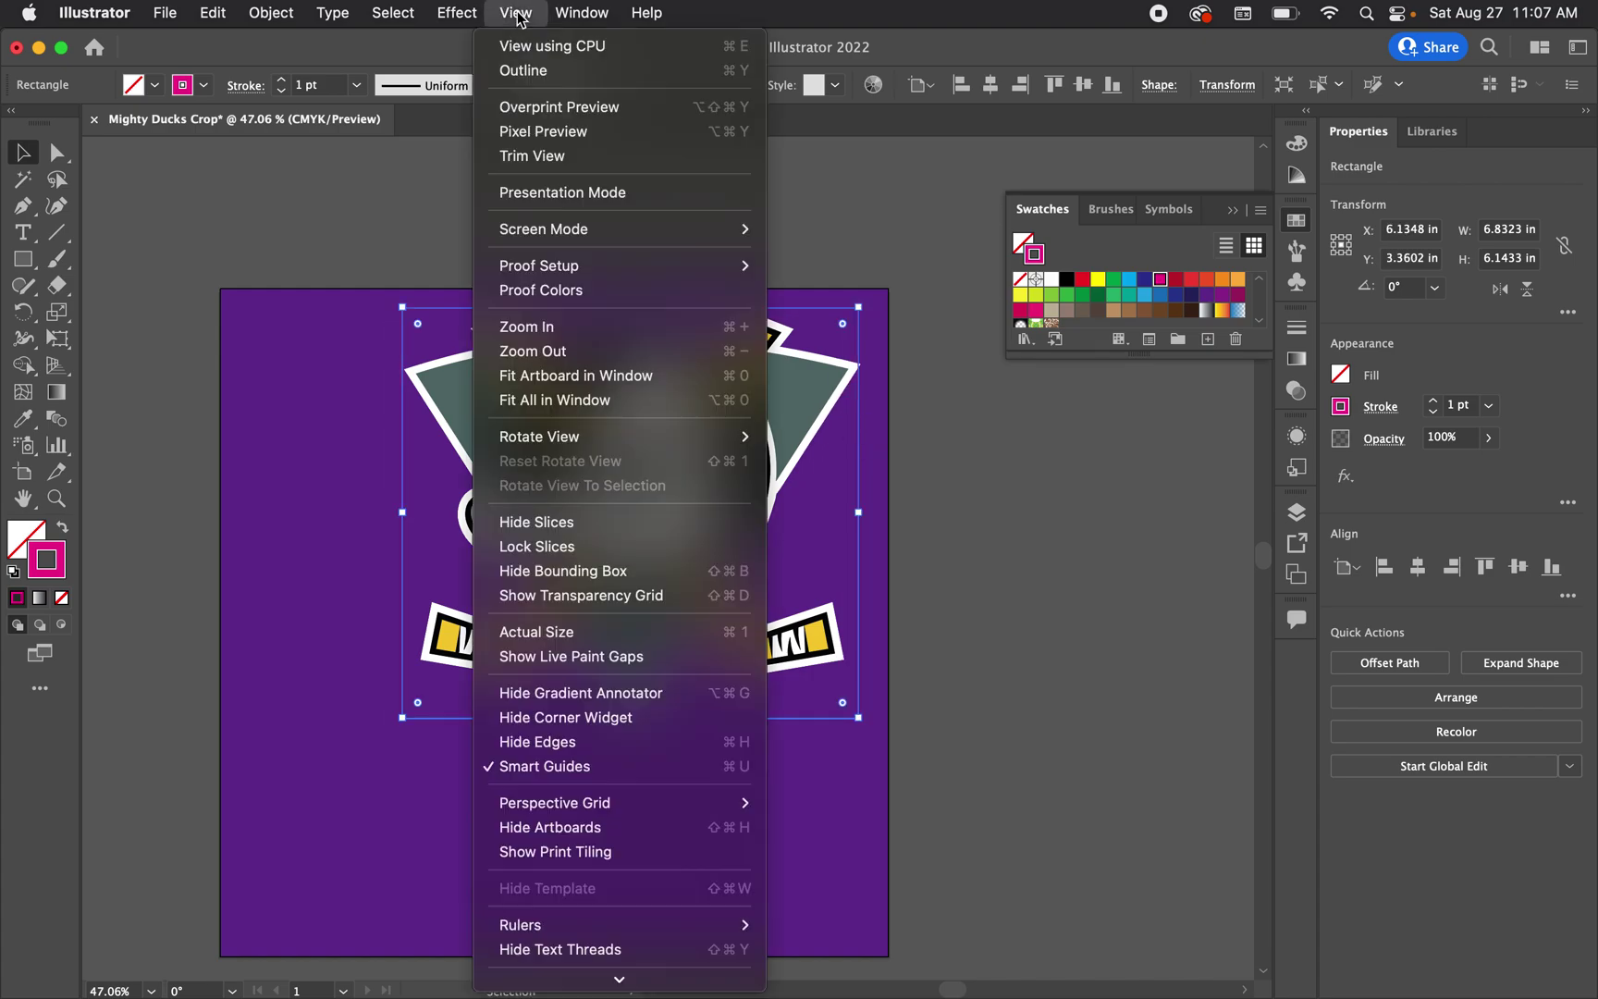
pyautogui.click(533, 775)
pyautogui.moveTo(860, 451); pyautogui.dragTo(861, 453)
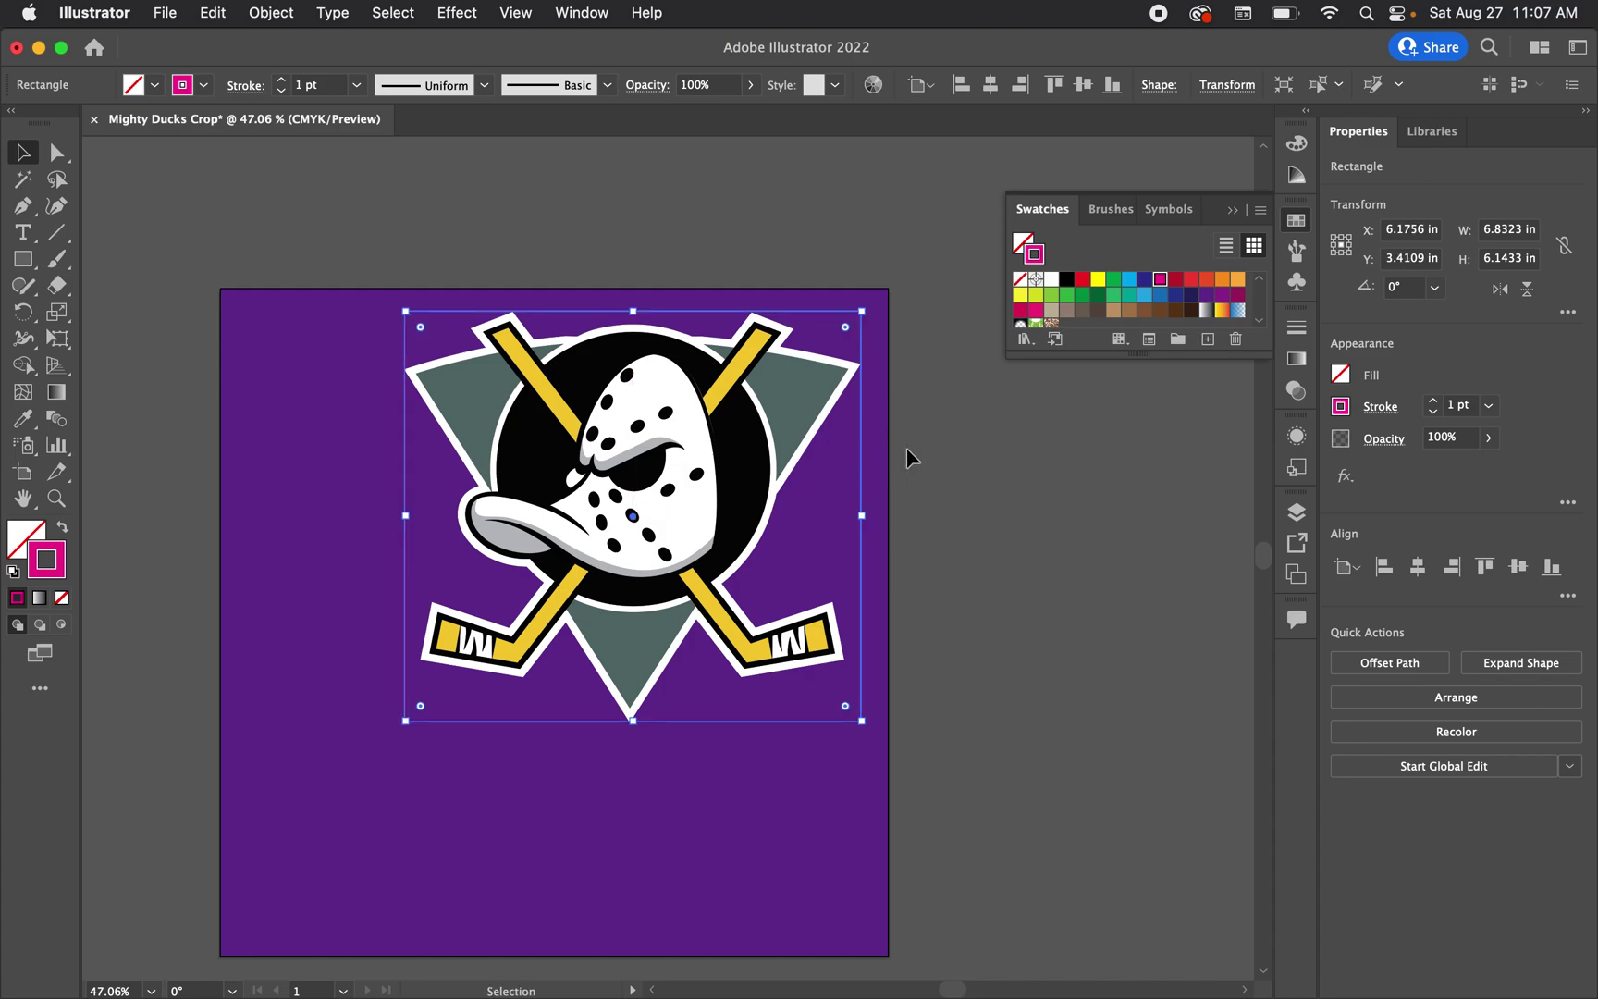
pyautogui.click(920, 582)
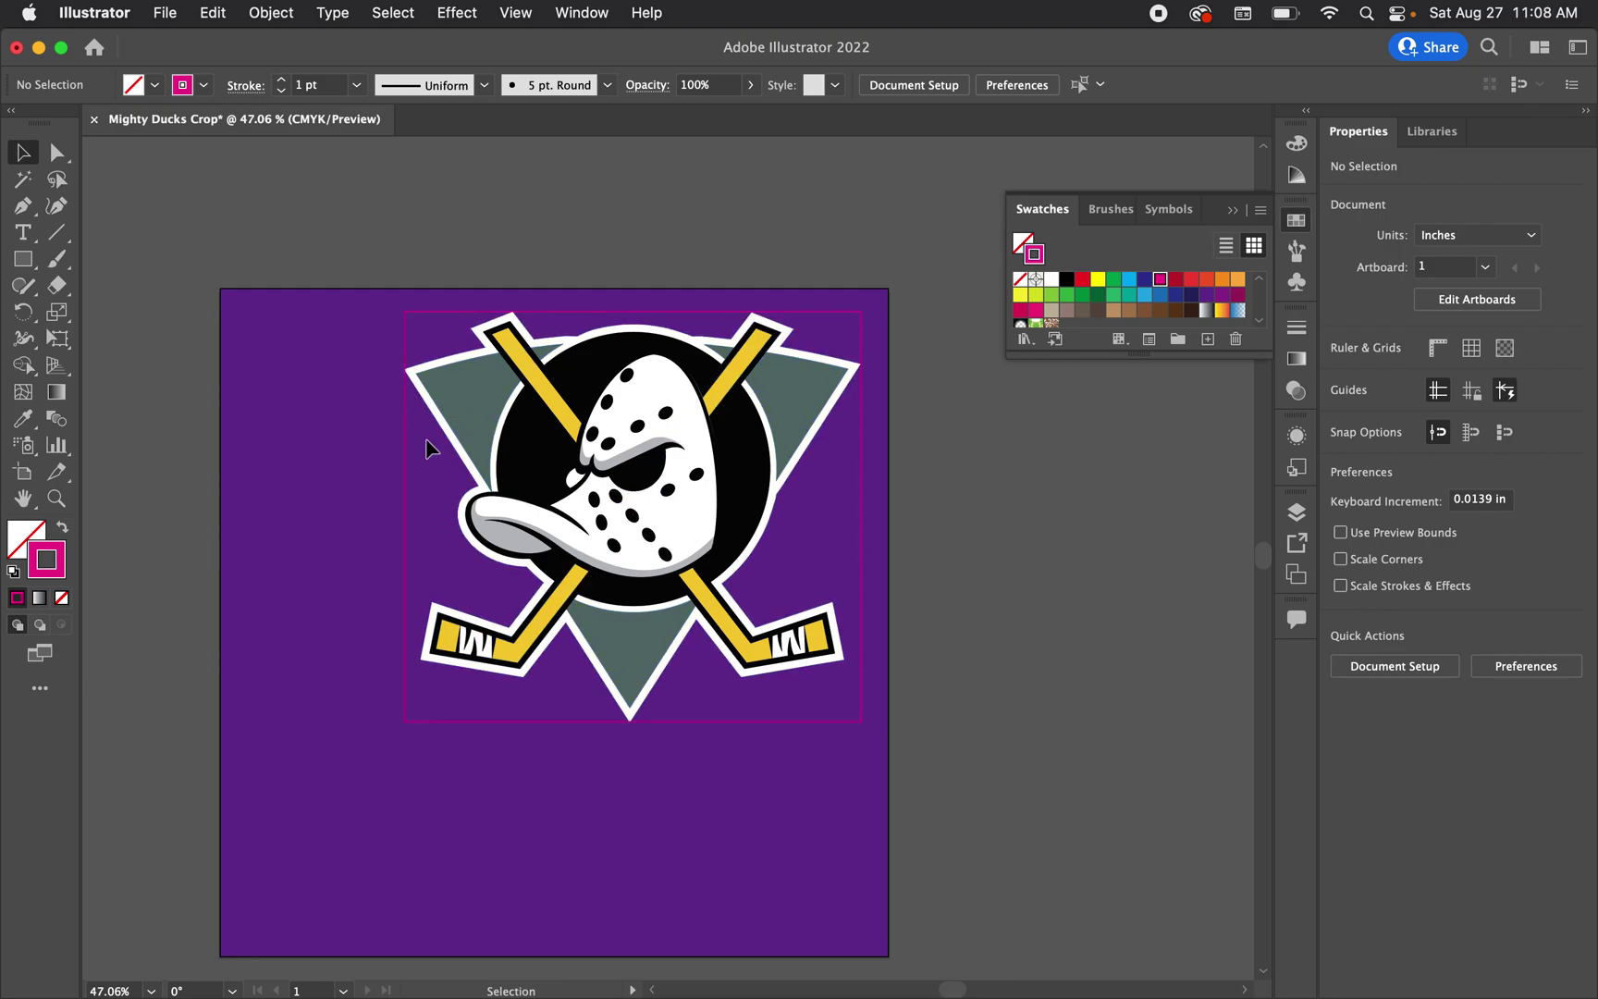
# Inspect the frame's left edge at the tip of the emblem's green triangle and switch the document to Outline view
pyautogui.scroll(5, 407, 365)
pyautogui.scroll(-6, 413, 370)
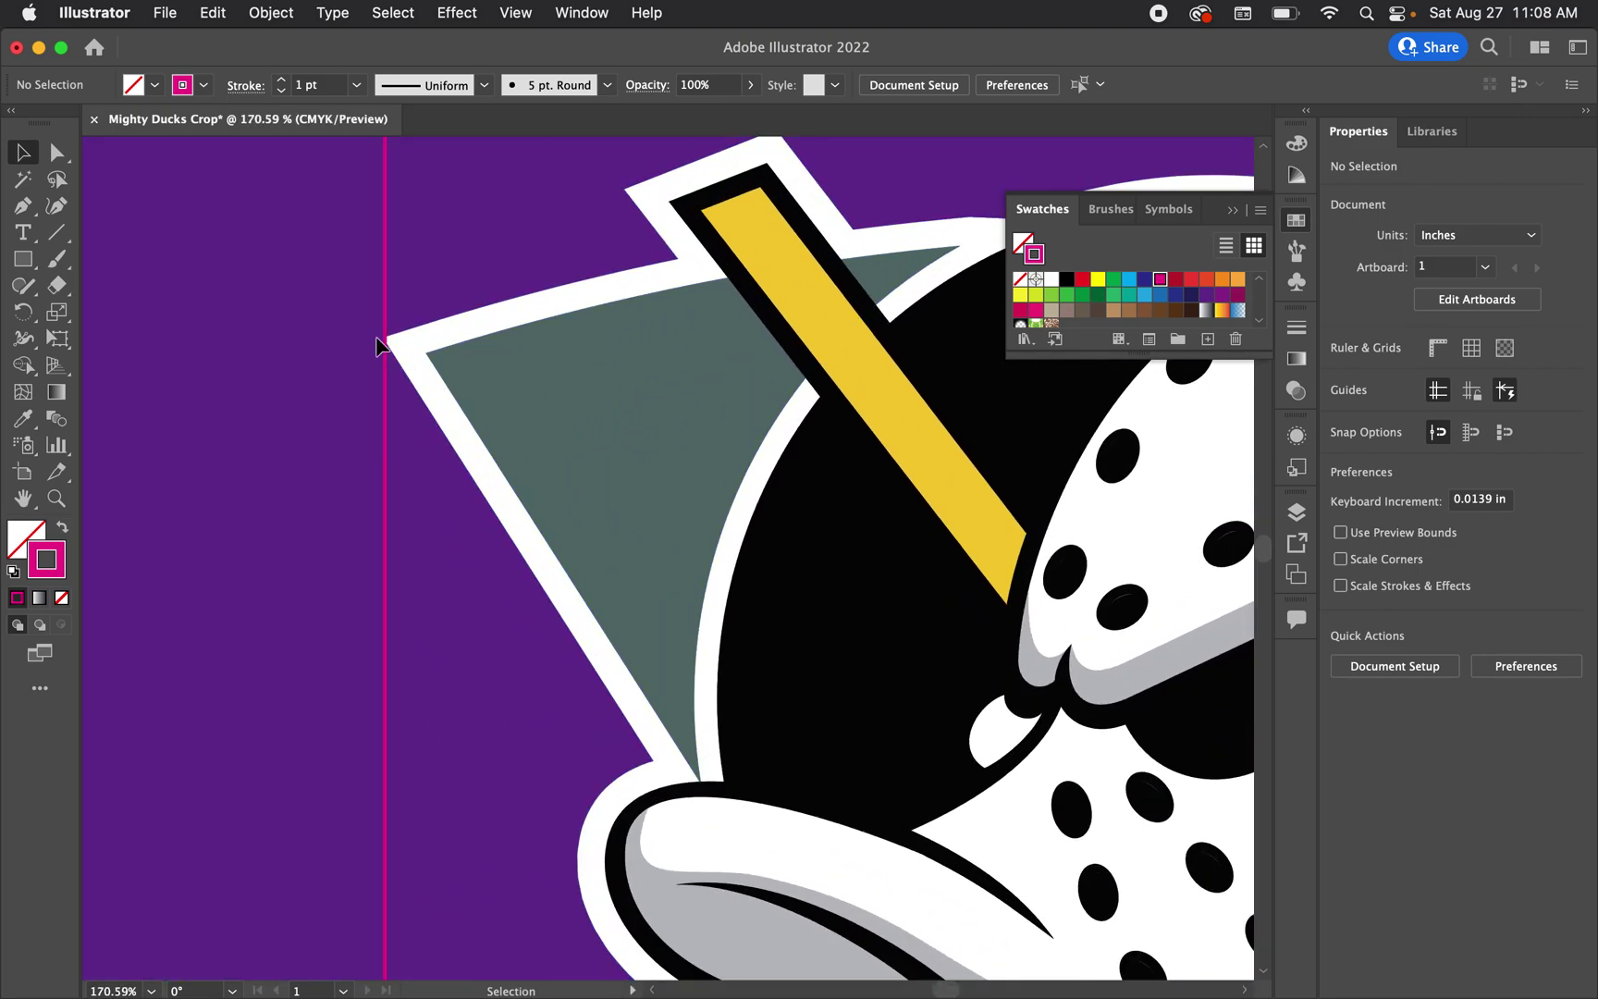
pyautogui.scroll(3, 360, 324)
pyautogui.scroll(10, 361, 323)
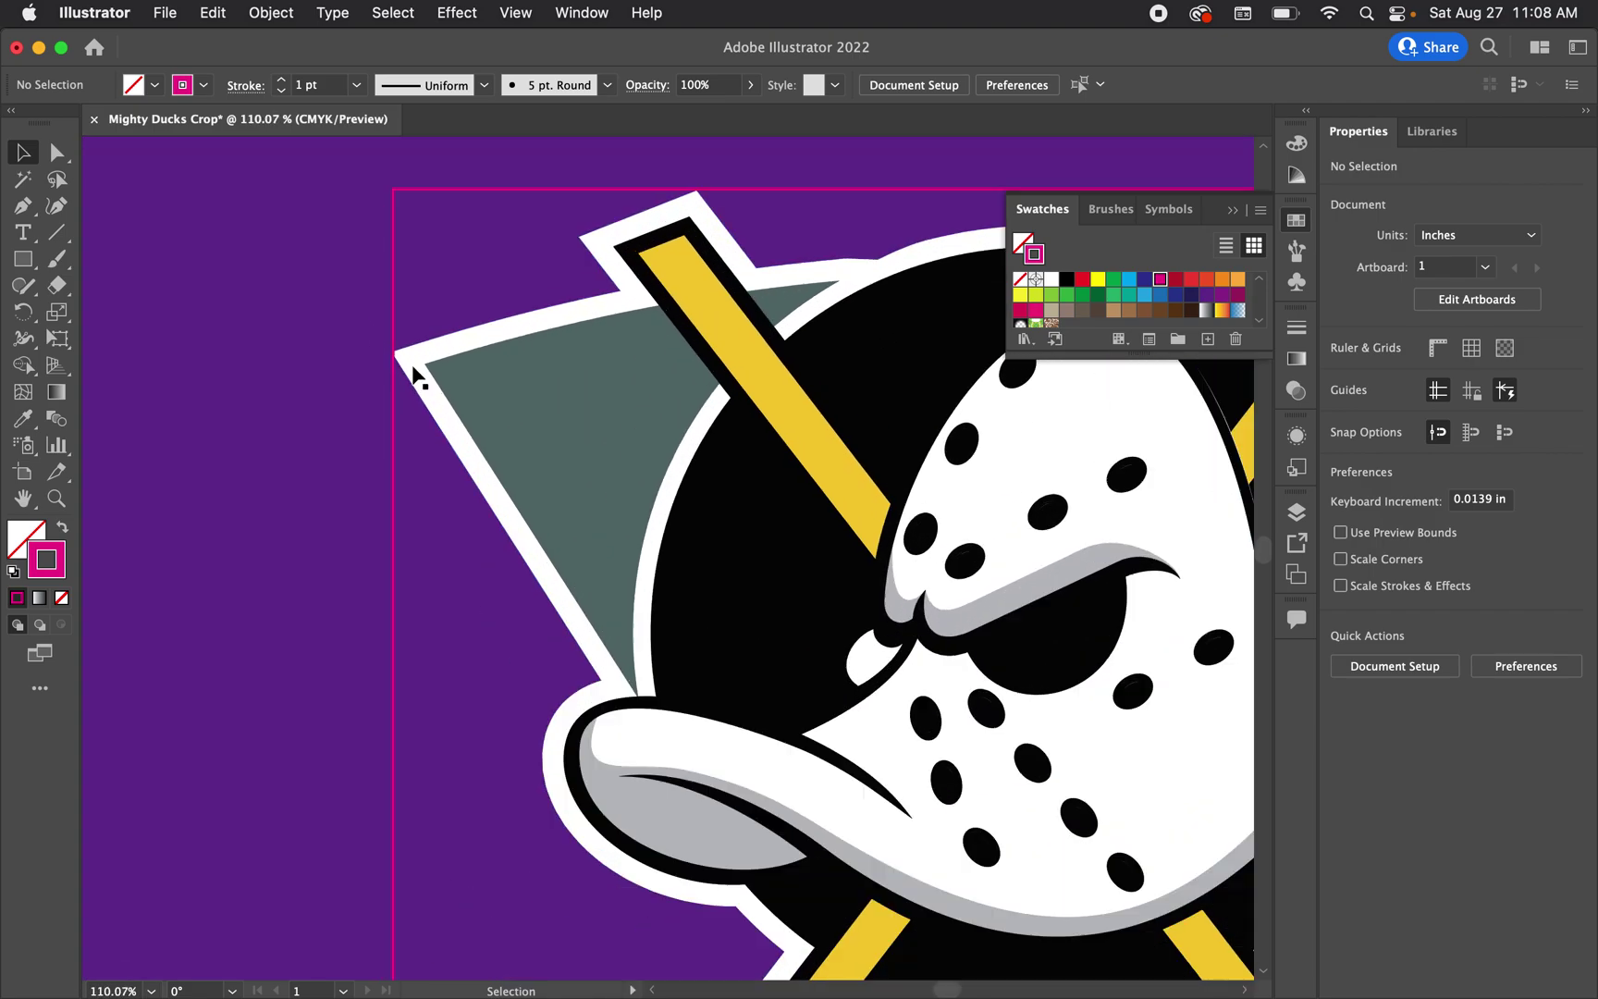
pyautogui.scroll(3, 425, 350)
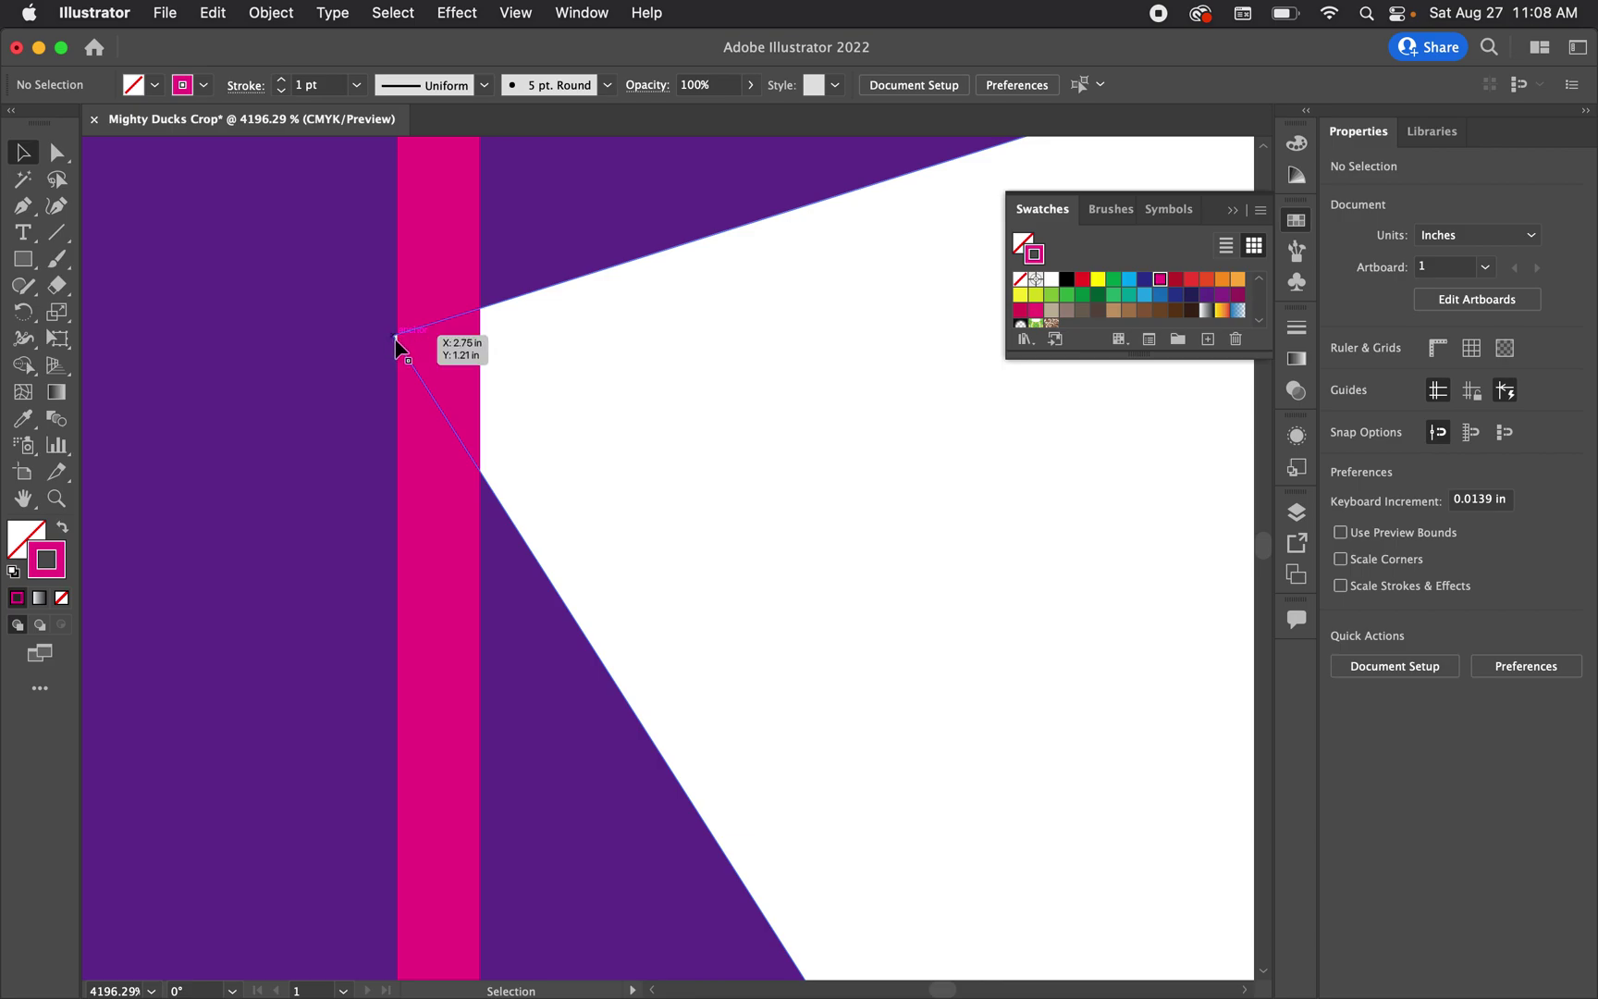
pyautogui.scroll(-2, 396, 342)
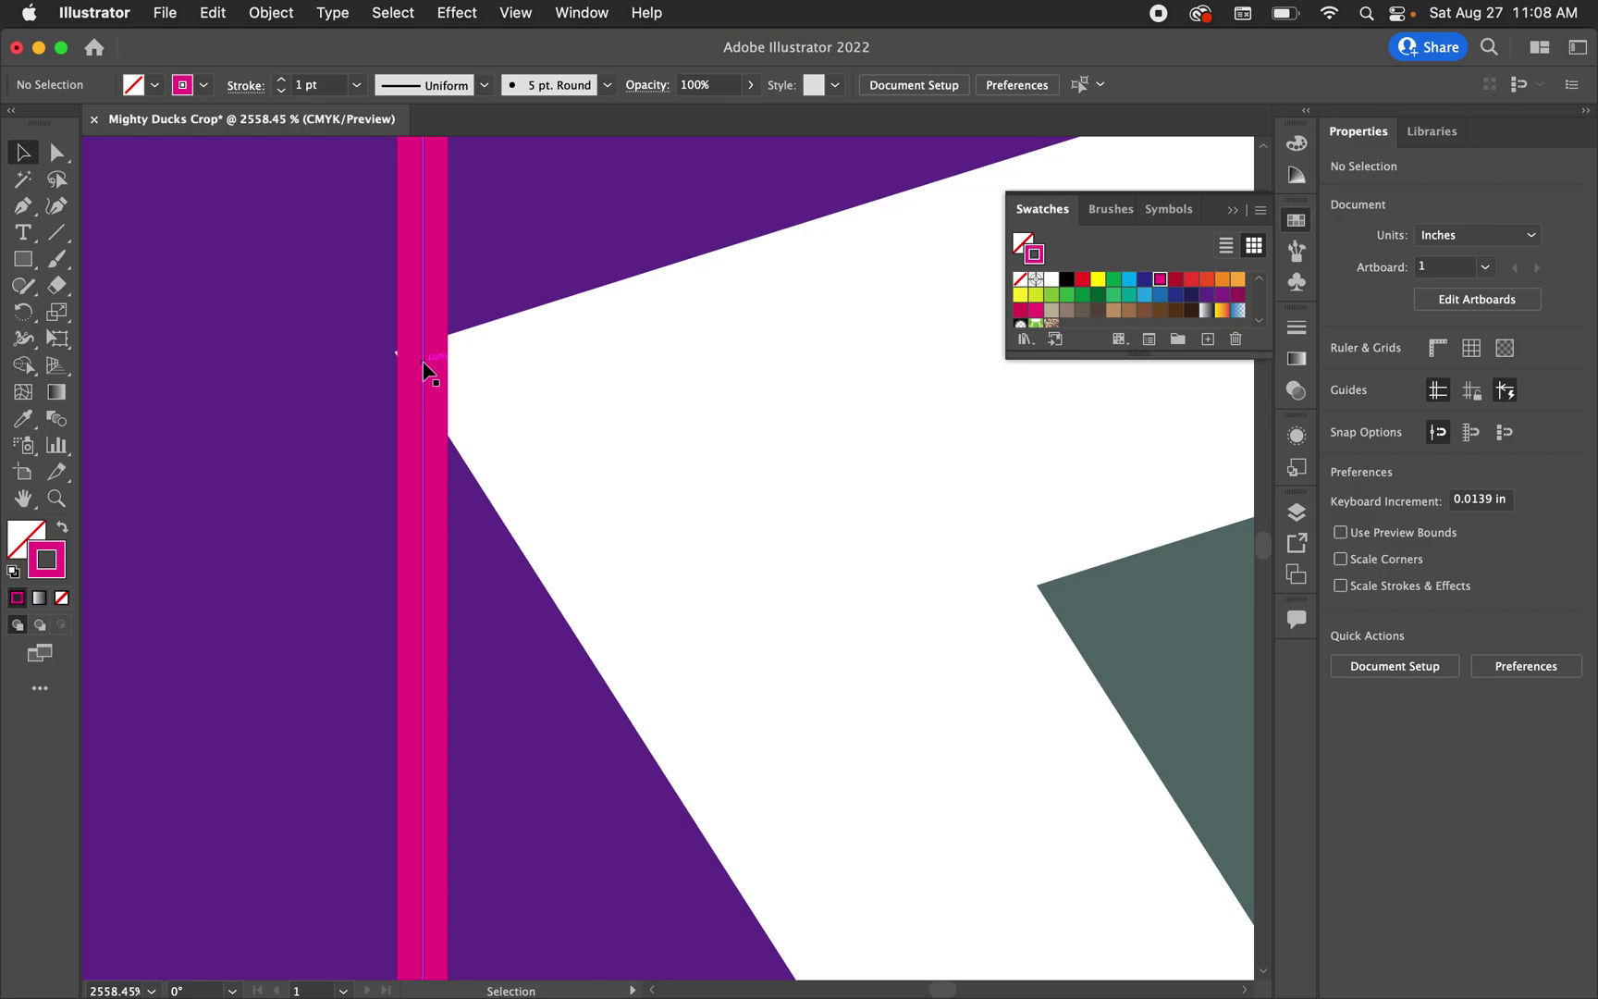
pyautogui.scroll(-1, 458, 317)
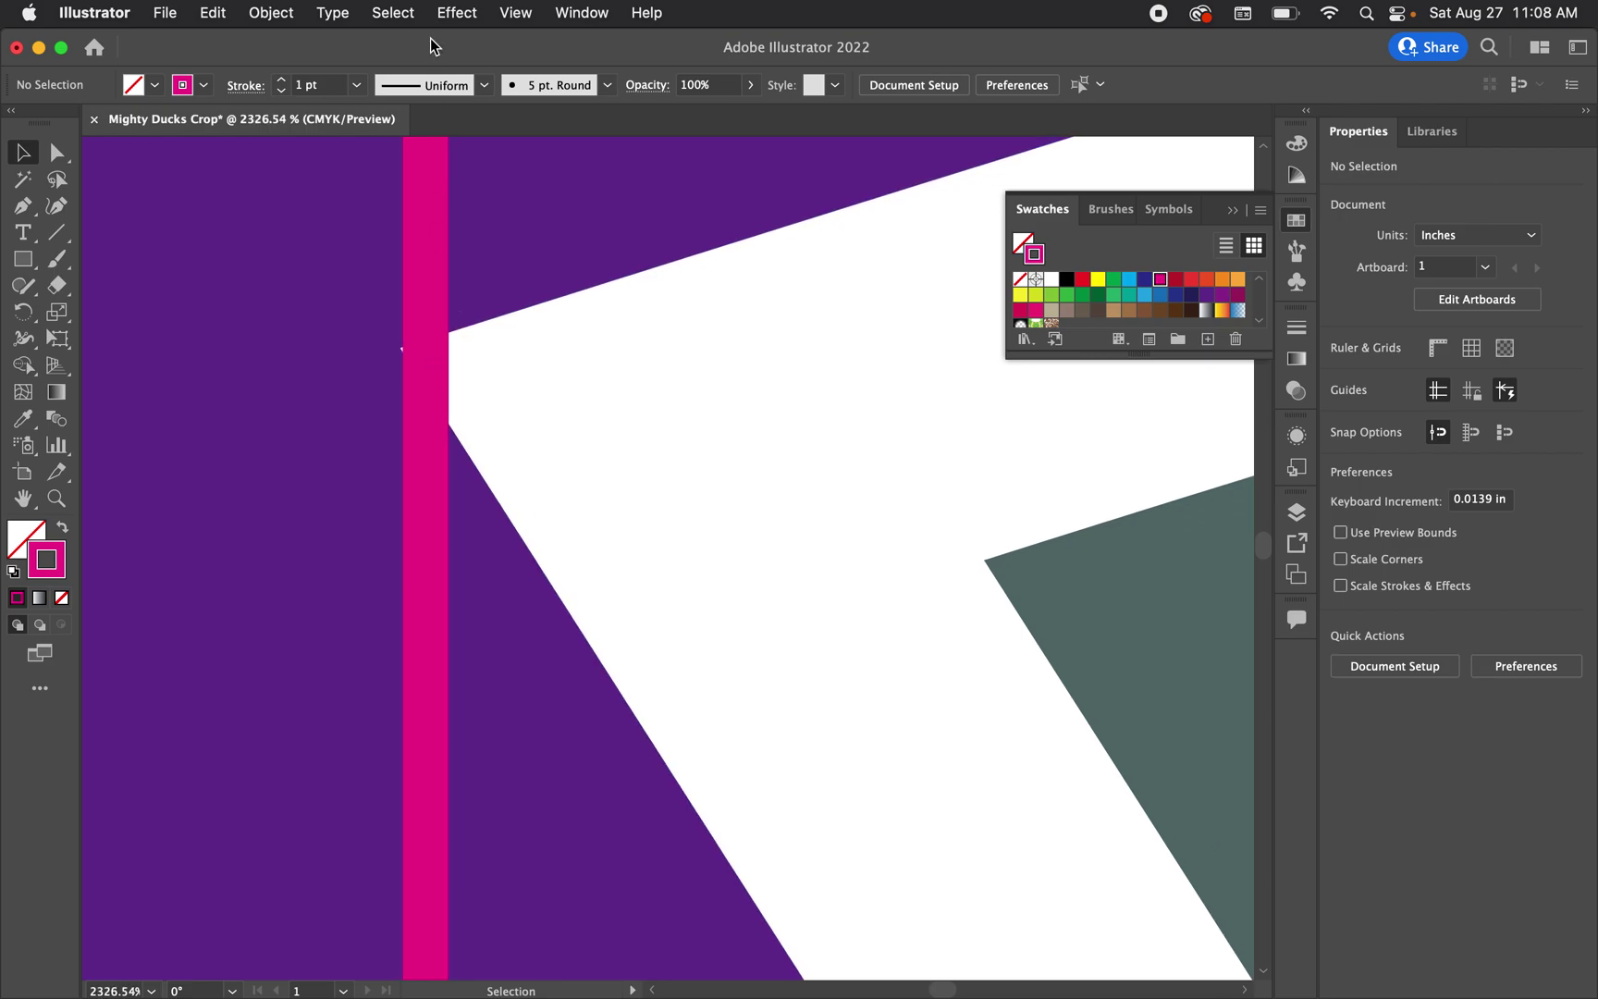
pyautogui.click(515, 12)
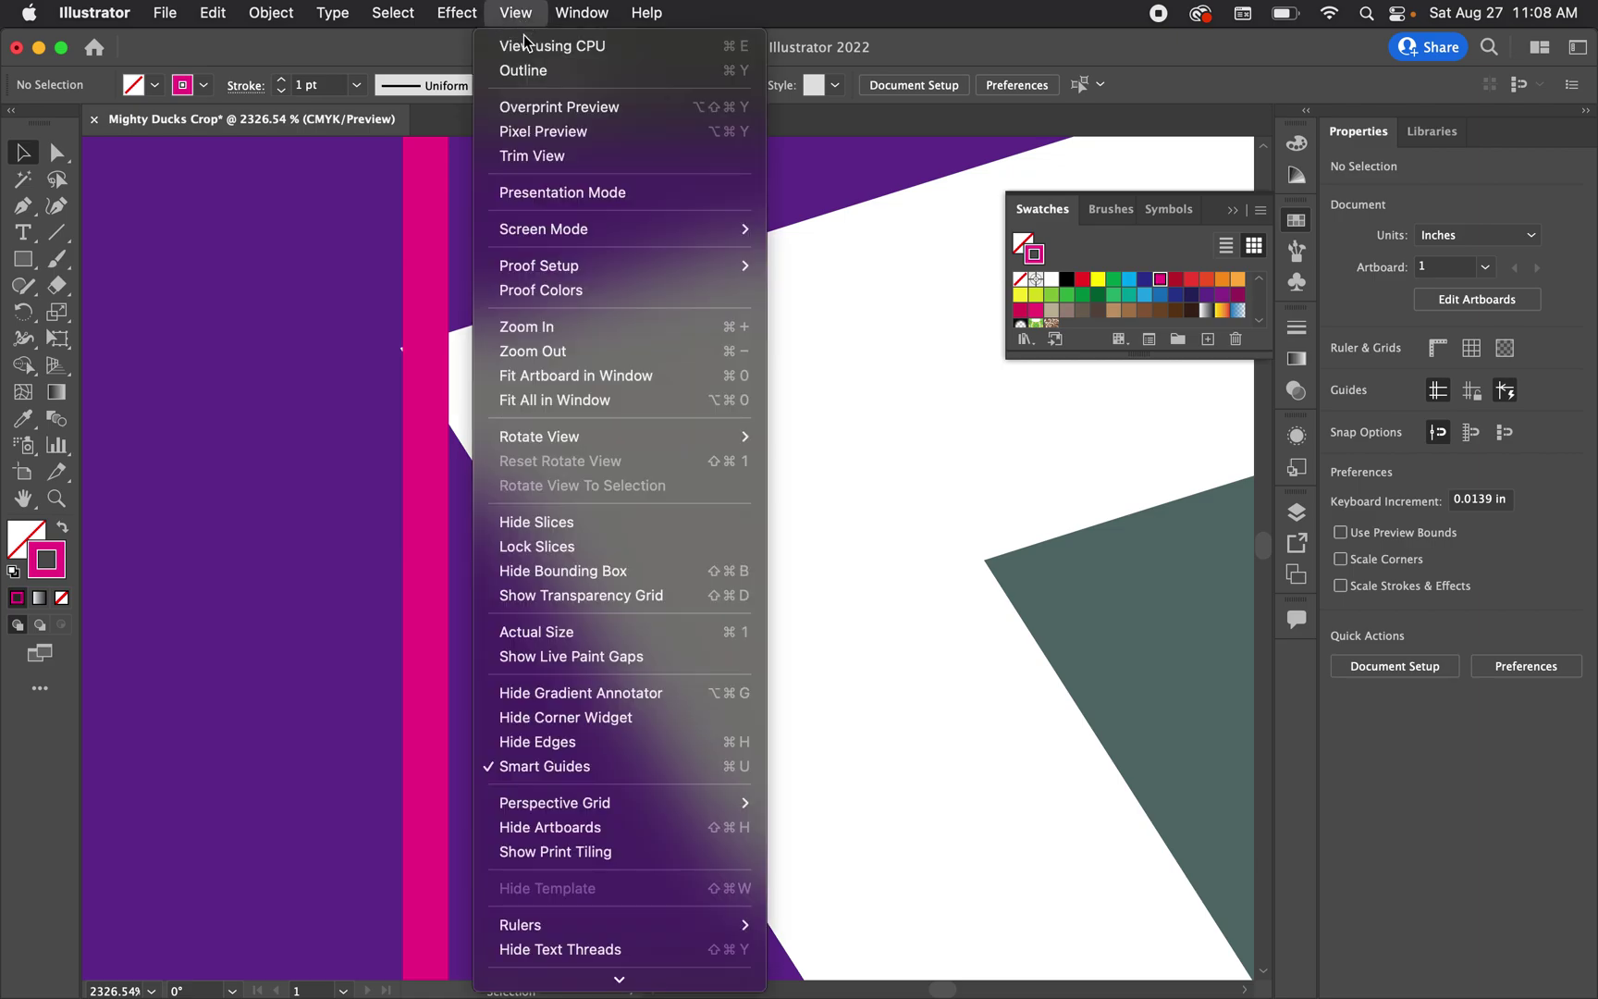
pyautogui.click(529, 66)
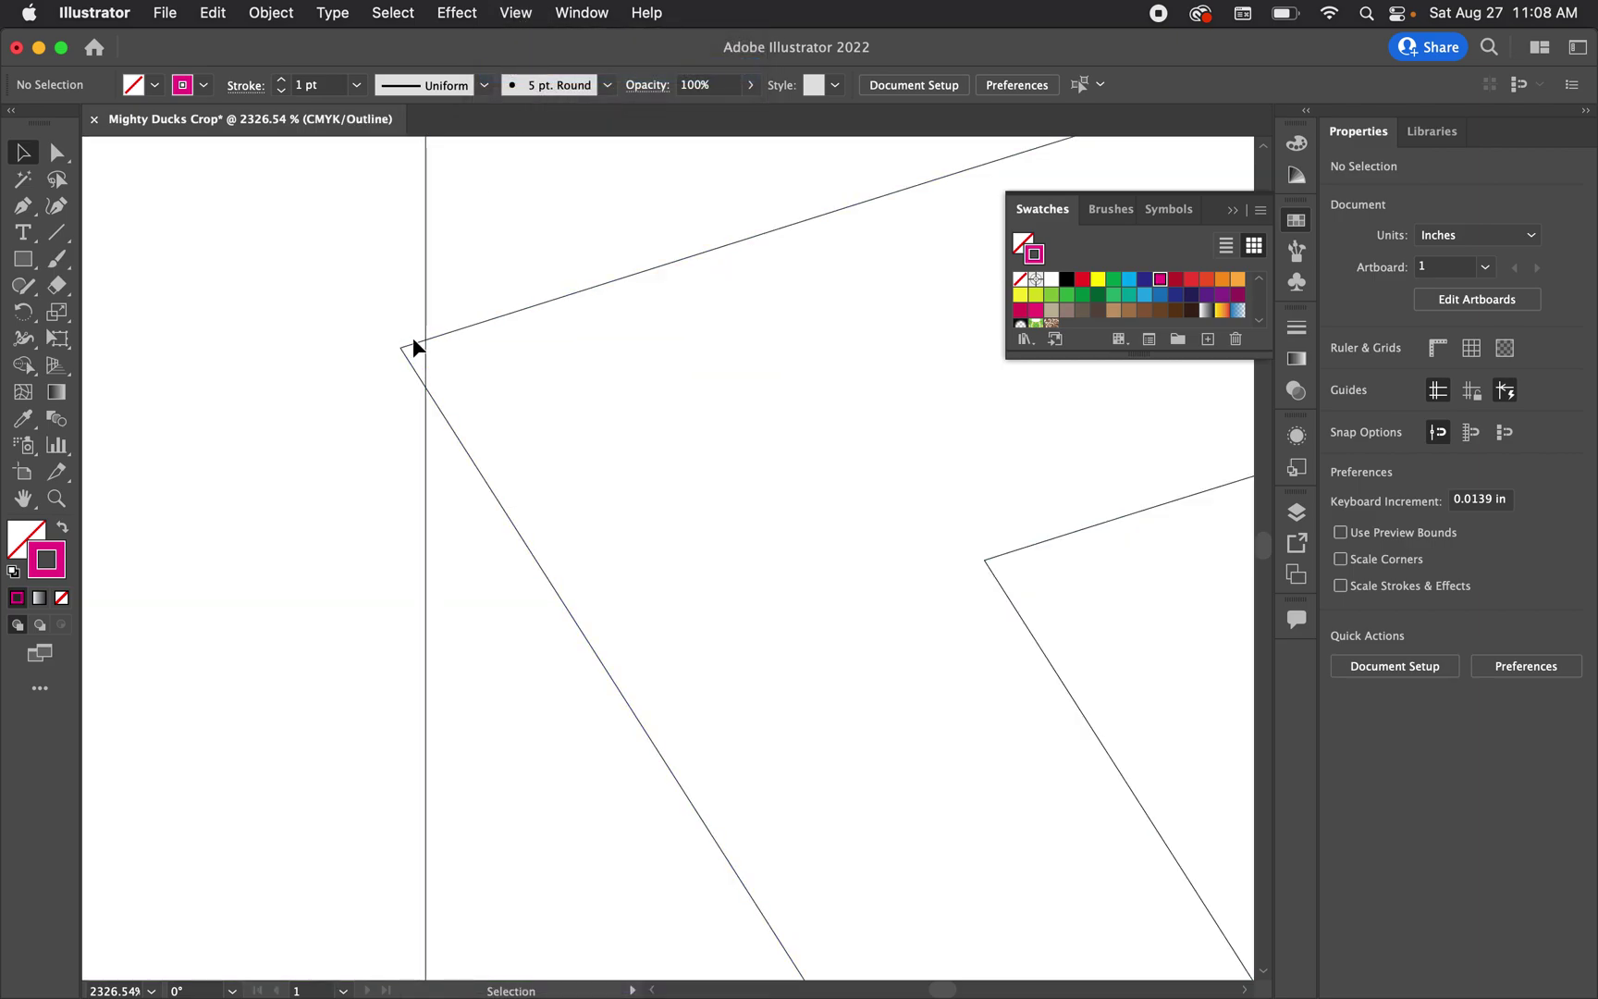
# Shift the frame to about X 6.1676 in to meet the emblem's left tip, and check the gap at 64000% zoom
pyautogui.scroll(-10, 413, 337)
pyautogui.scroll(-10, 413, 336)
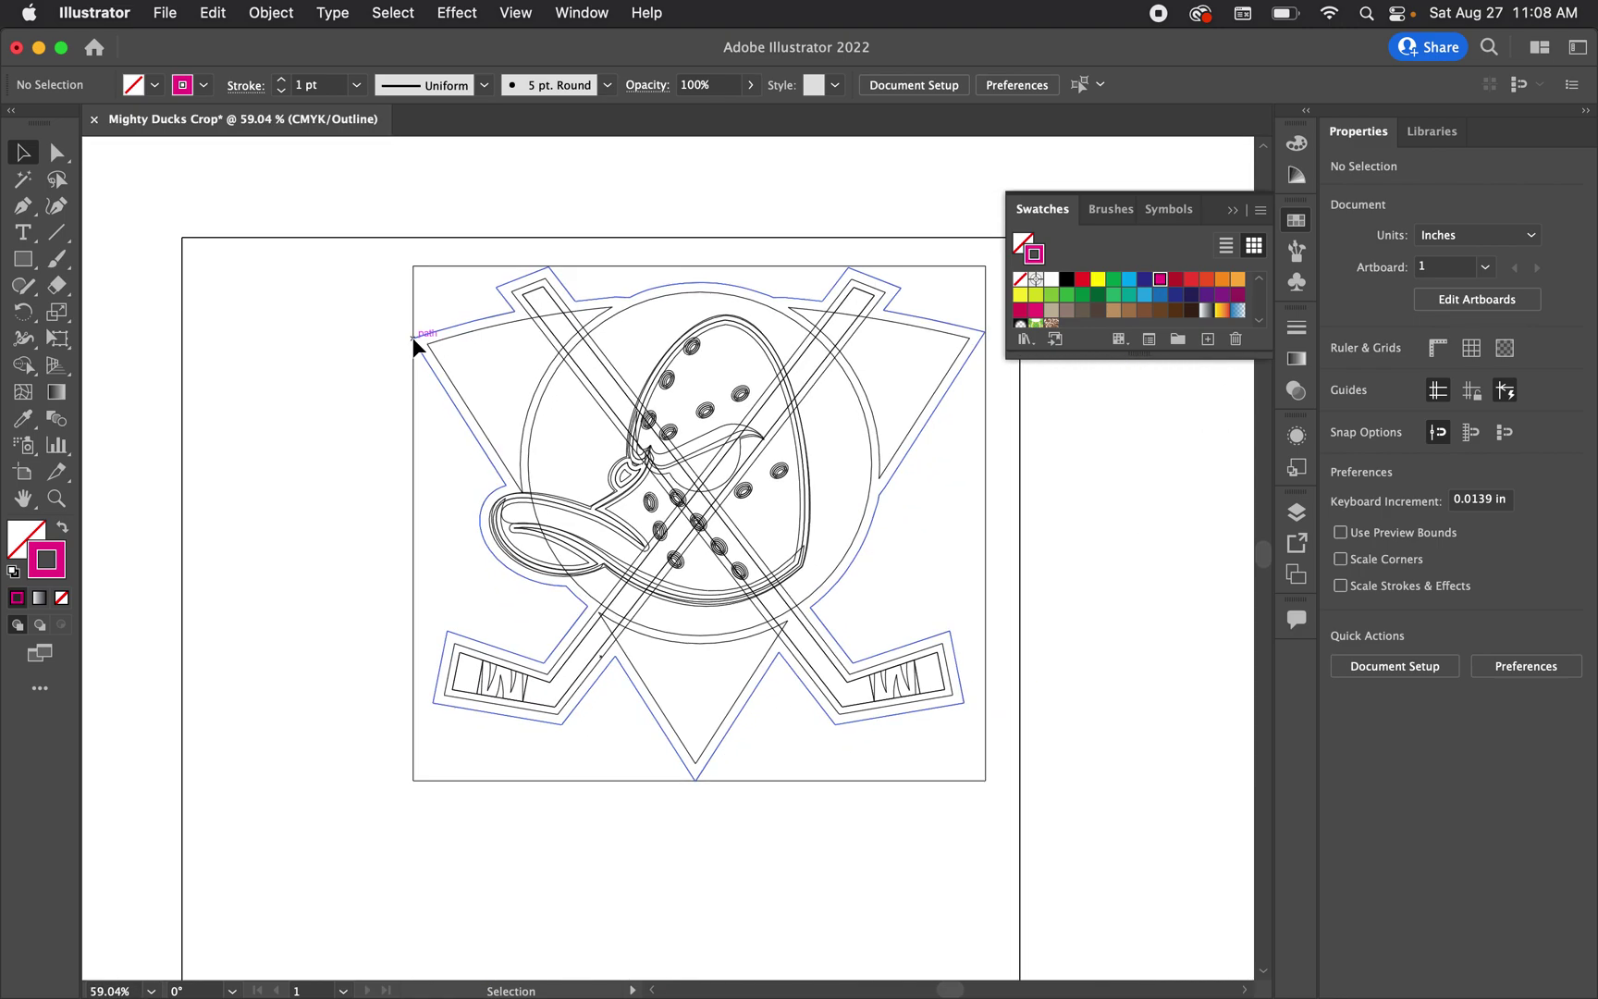
pyautogui.scroll(10, 414, 340)
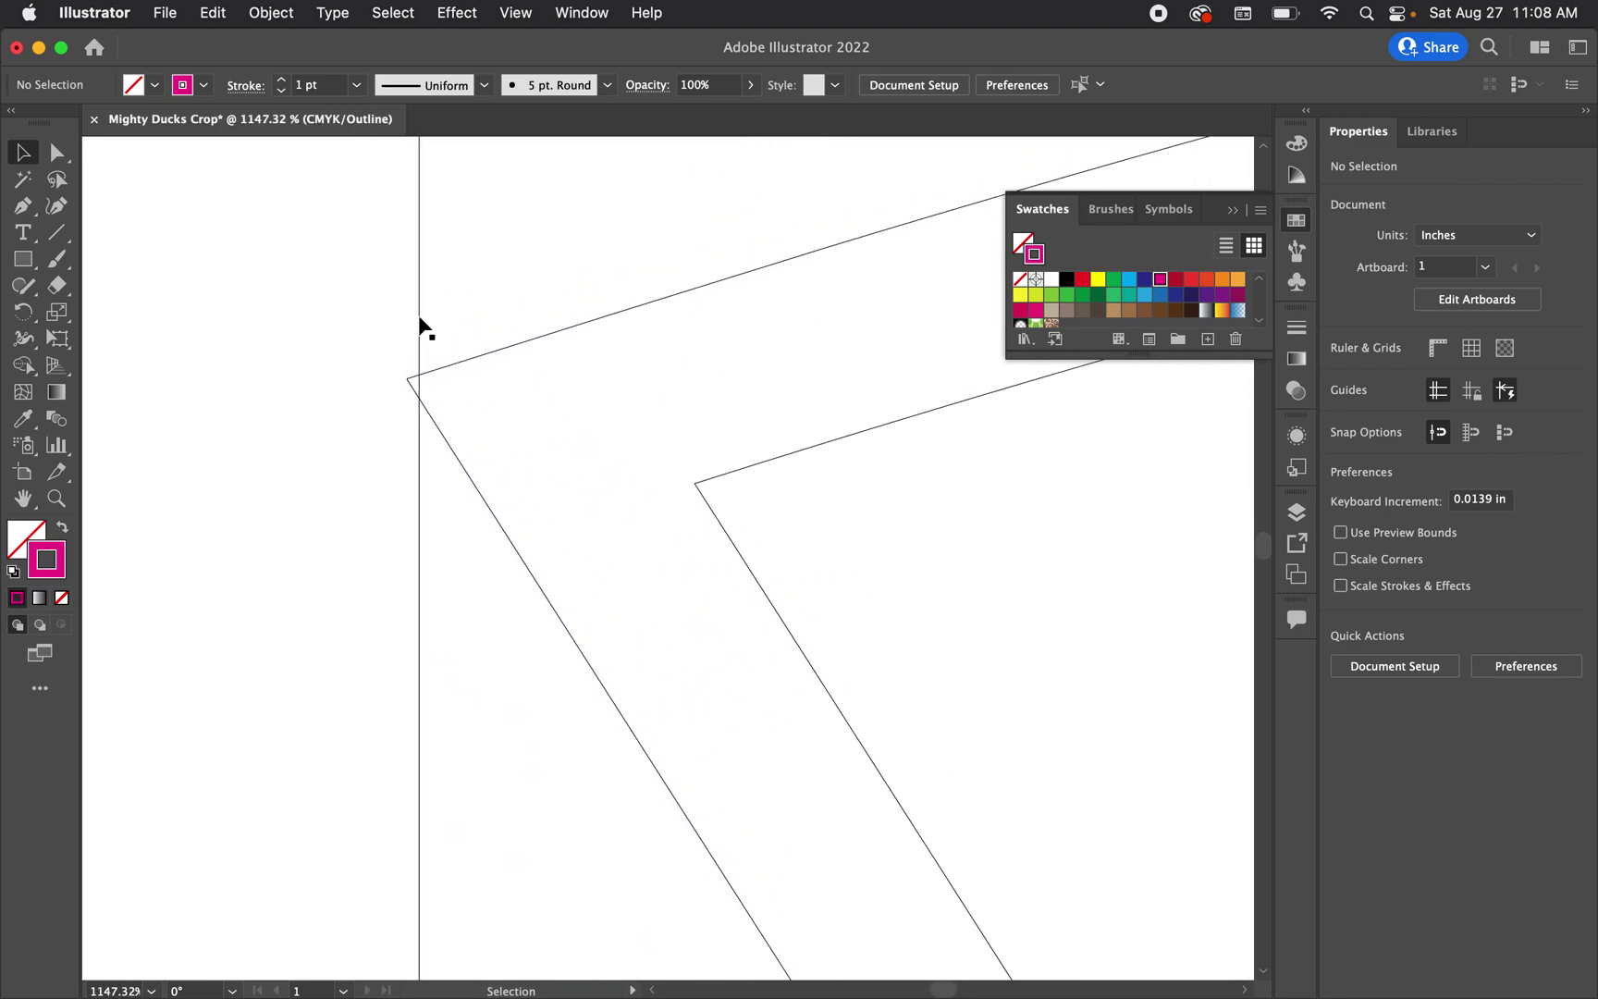
pyautogui.moveTo(421, 309); pyautogui.dragTo(404, 306)
pyautogui.scroll(5, 391, 379)
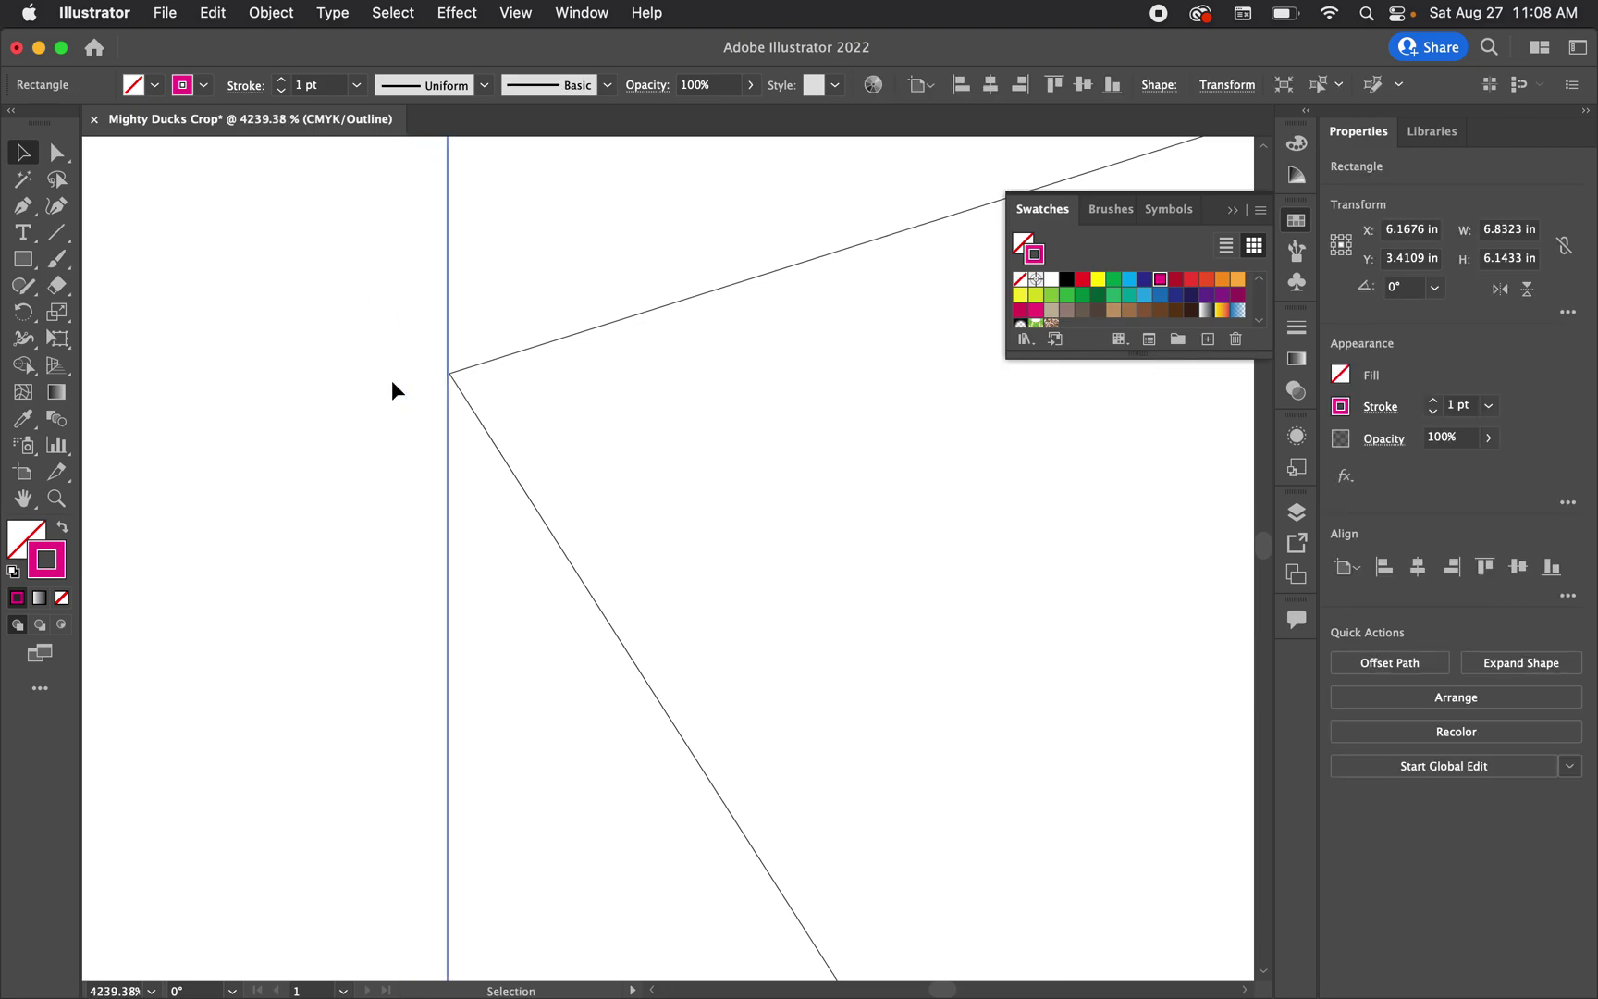
pyautogui.scroll(1, 438, 378)
pyautogui.scroll(3, 458, 327)
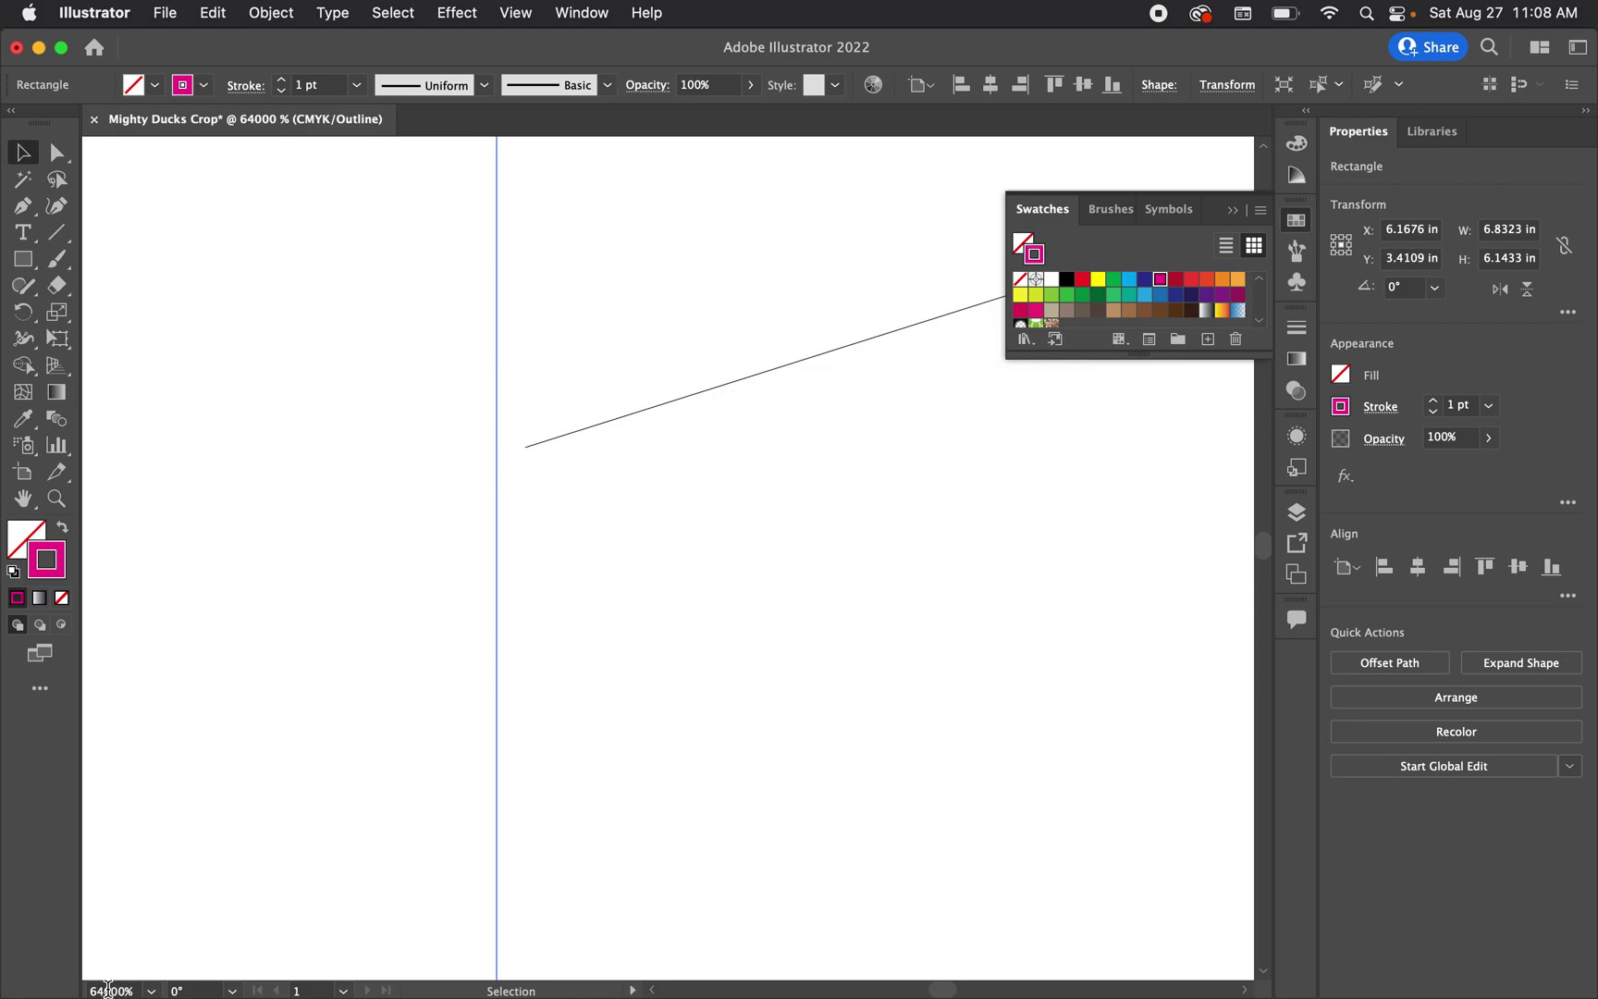
pyautogui.scroll(-1, 520, 448)
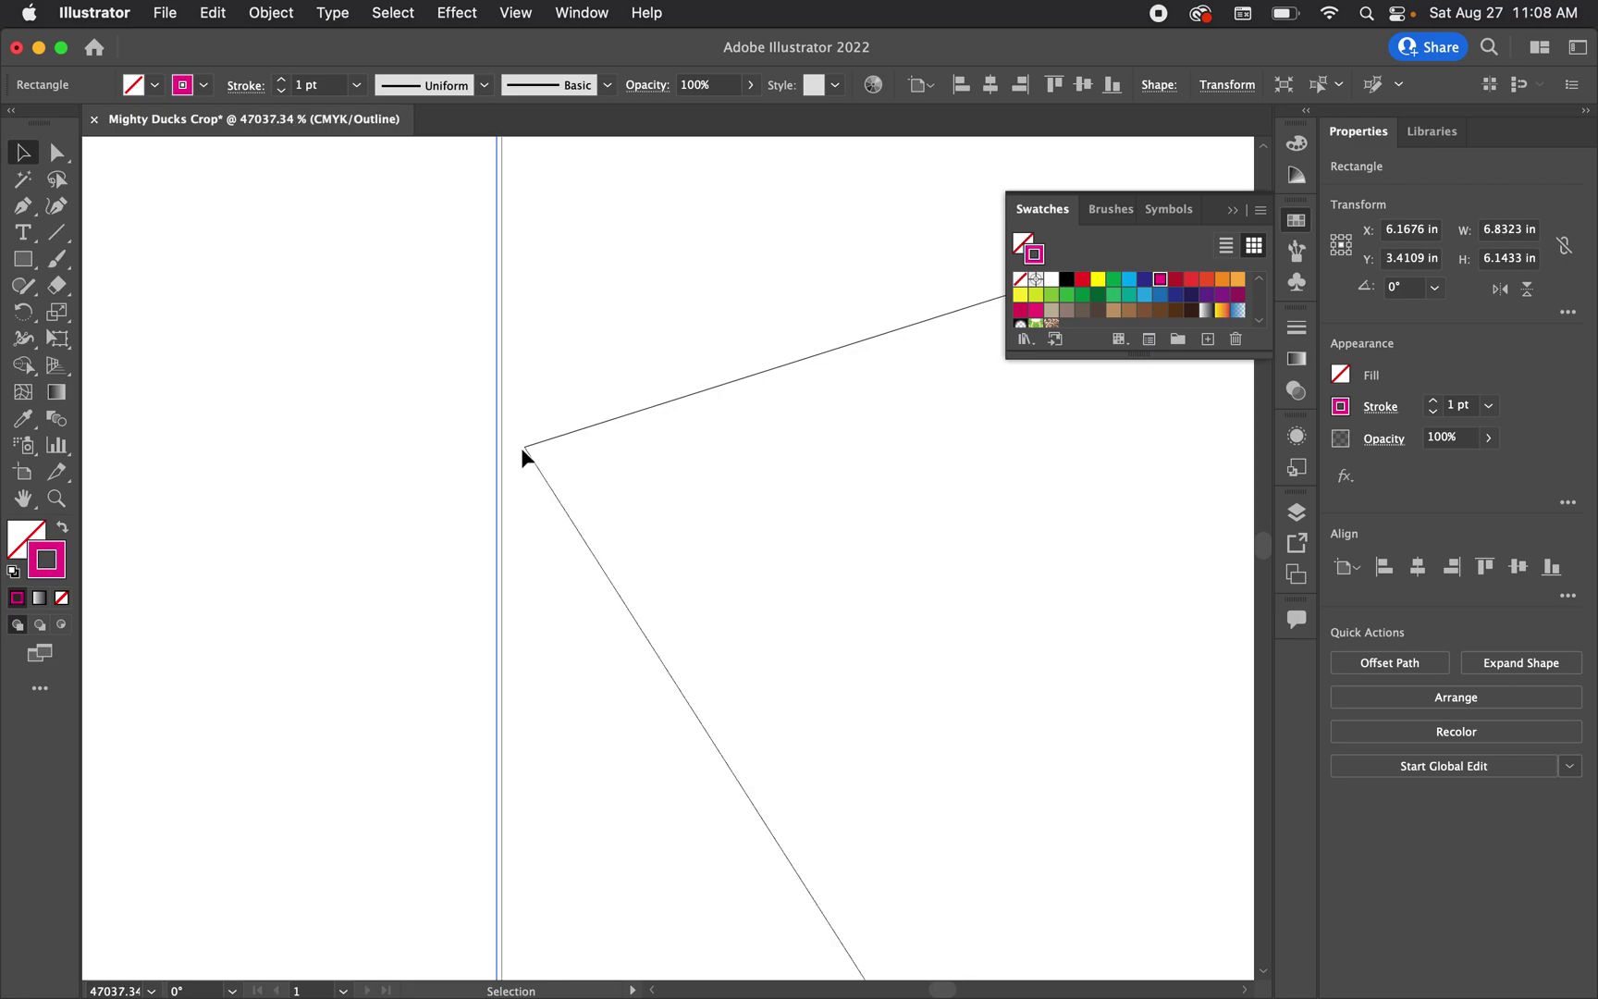
pyautogui.scroll(2, 531, 453)
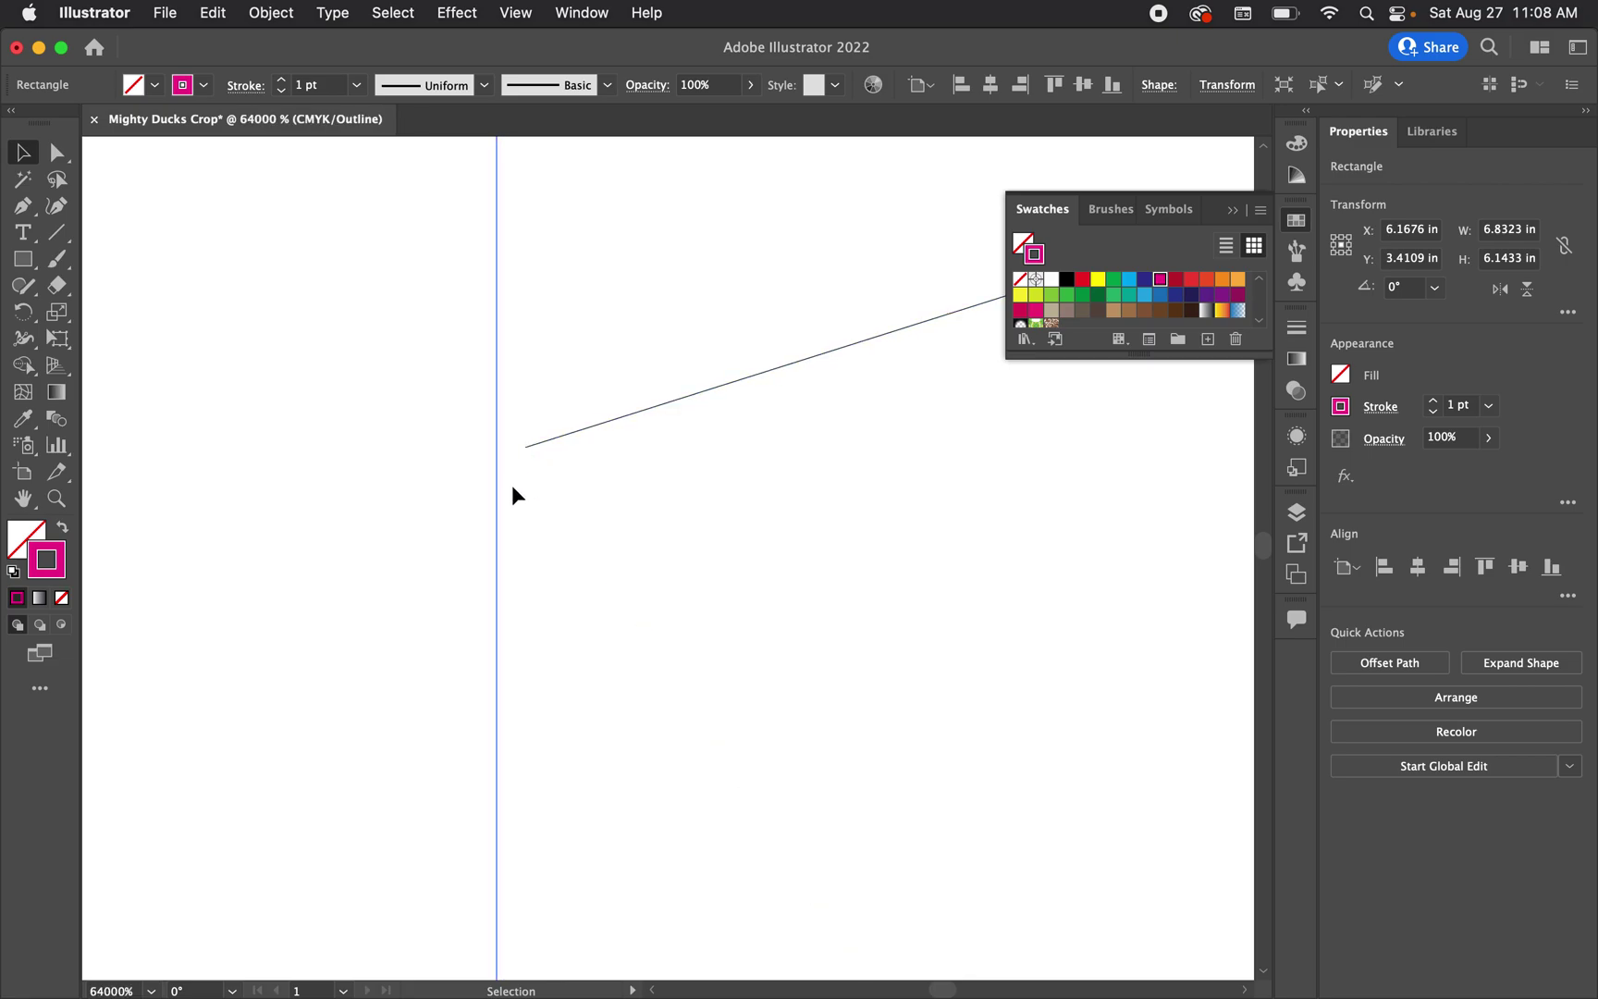
# Shift the frame right to about X 6.1679 in so its left edge meets the emblem's left triangle tip
pyautogui.moveTo(498, 426); pyautogui.dragTo(524, 429)
pyautogui.scroll(-4, 524, 429)
pyautogui.scroll(-10, 525, 431)
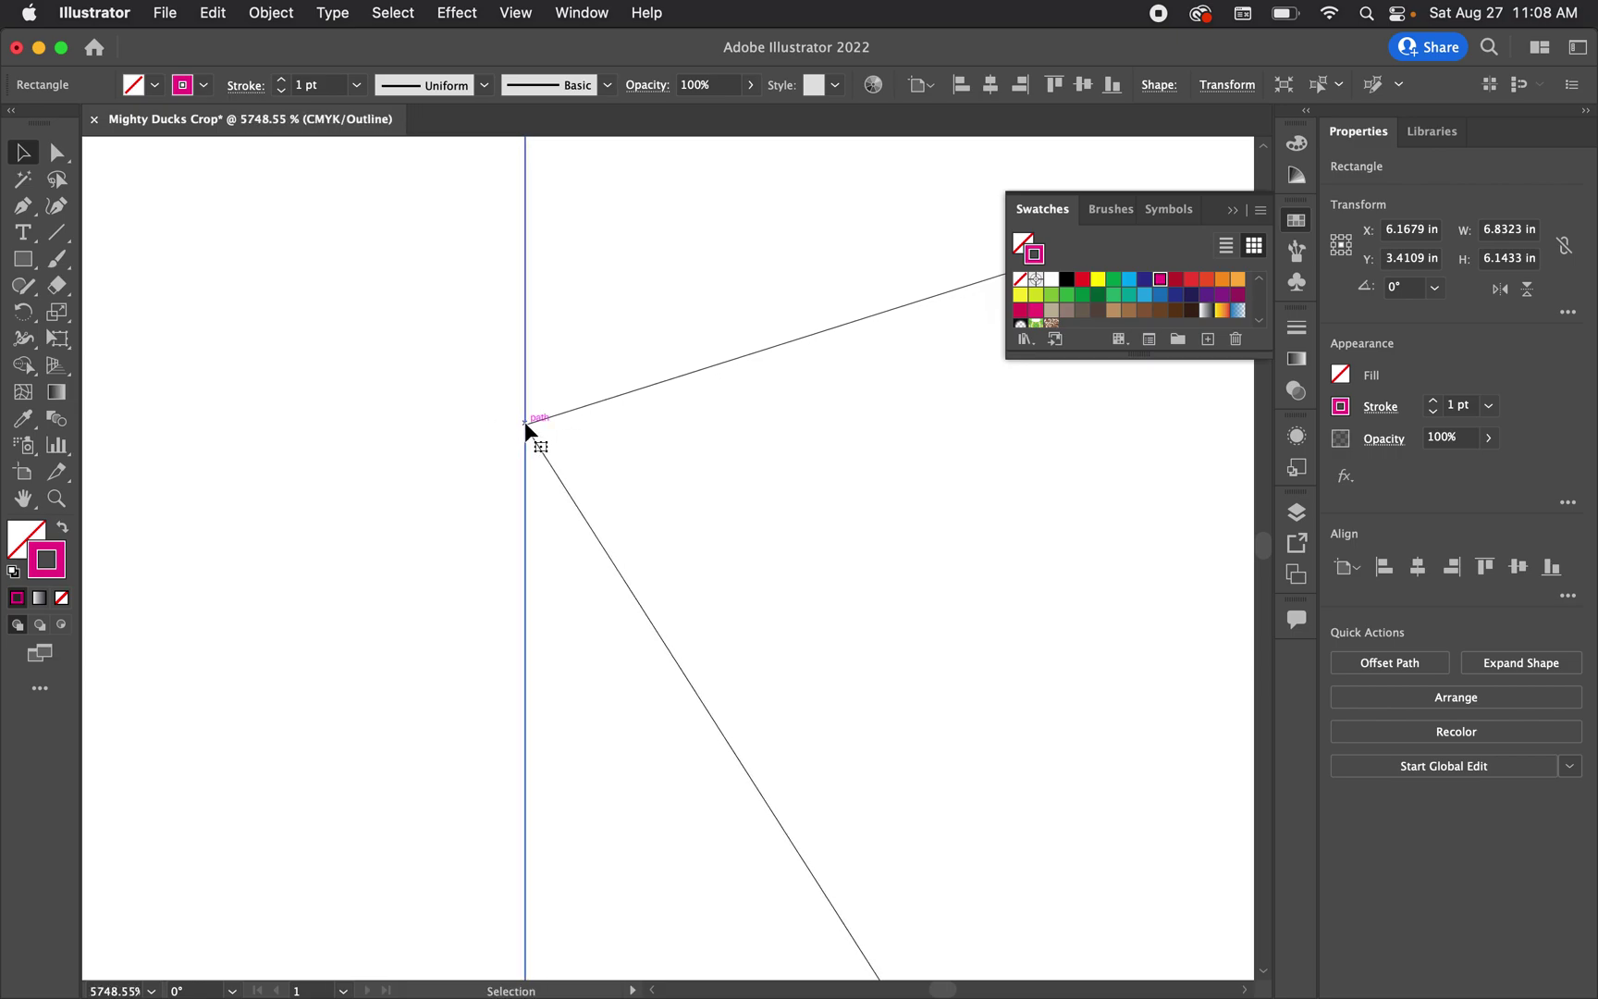
pyautogui.scroll(-5, 636, 285)
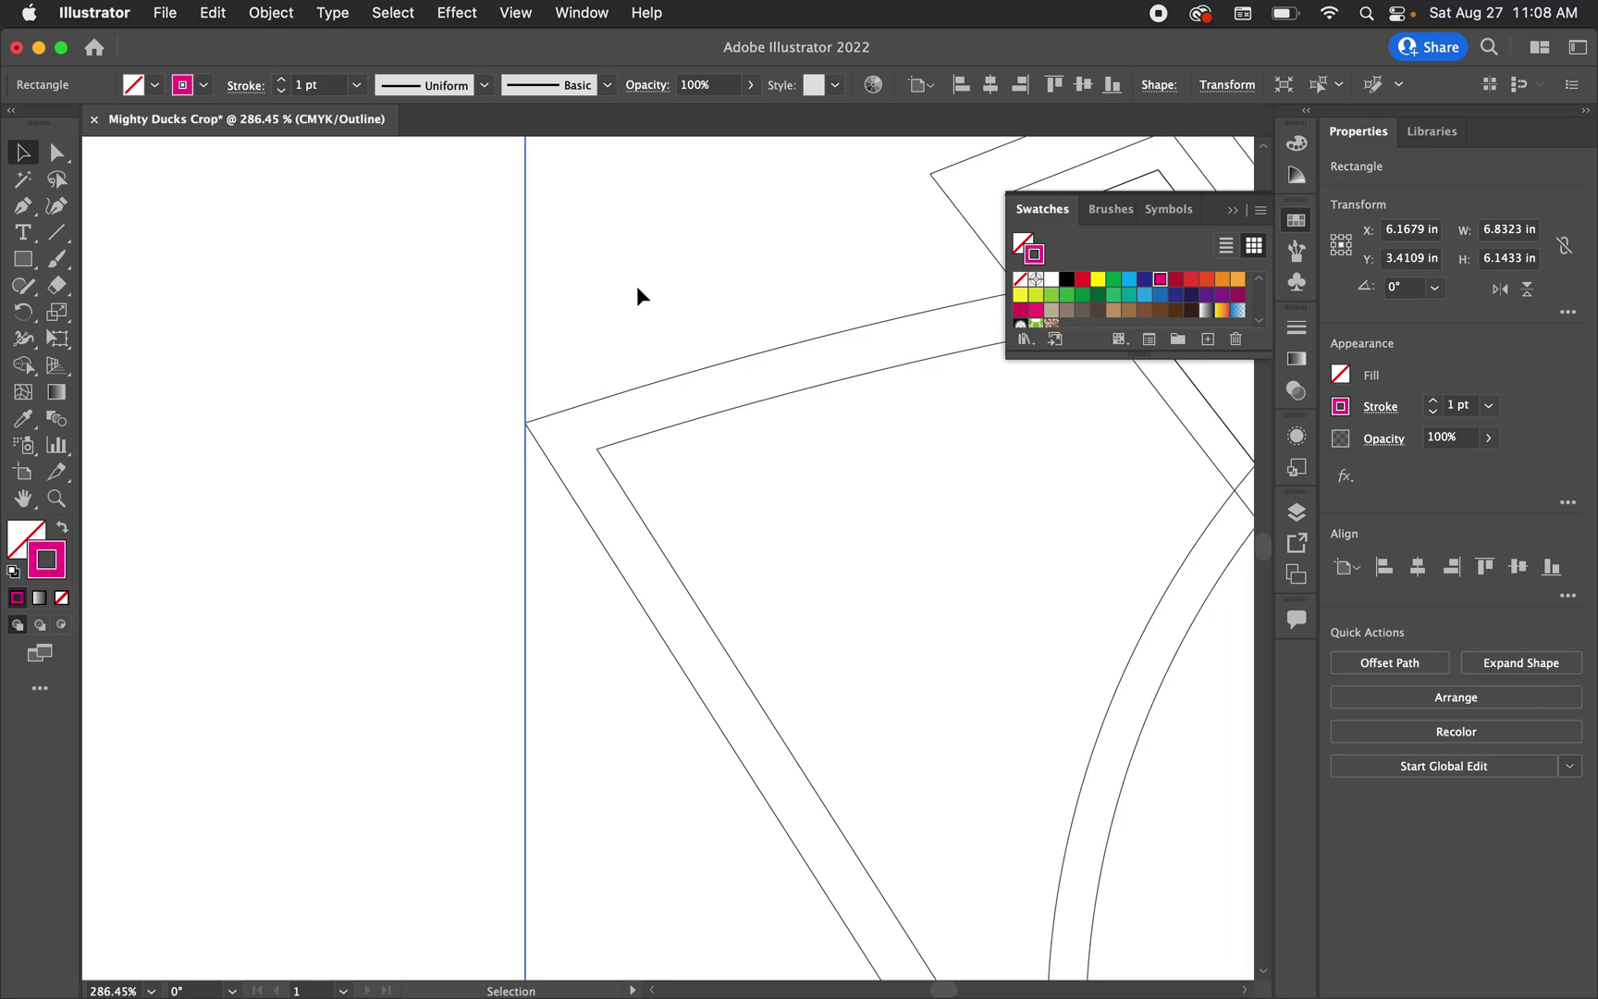
# Lower the frame's upper edge onto the hockey stick's tip, reducing its height to about 6.1344 in, and inspect the contact point closely
pyautogui.scroll(2, 749, 245)
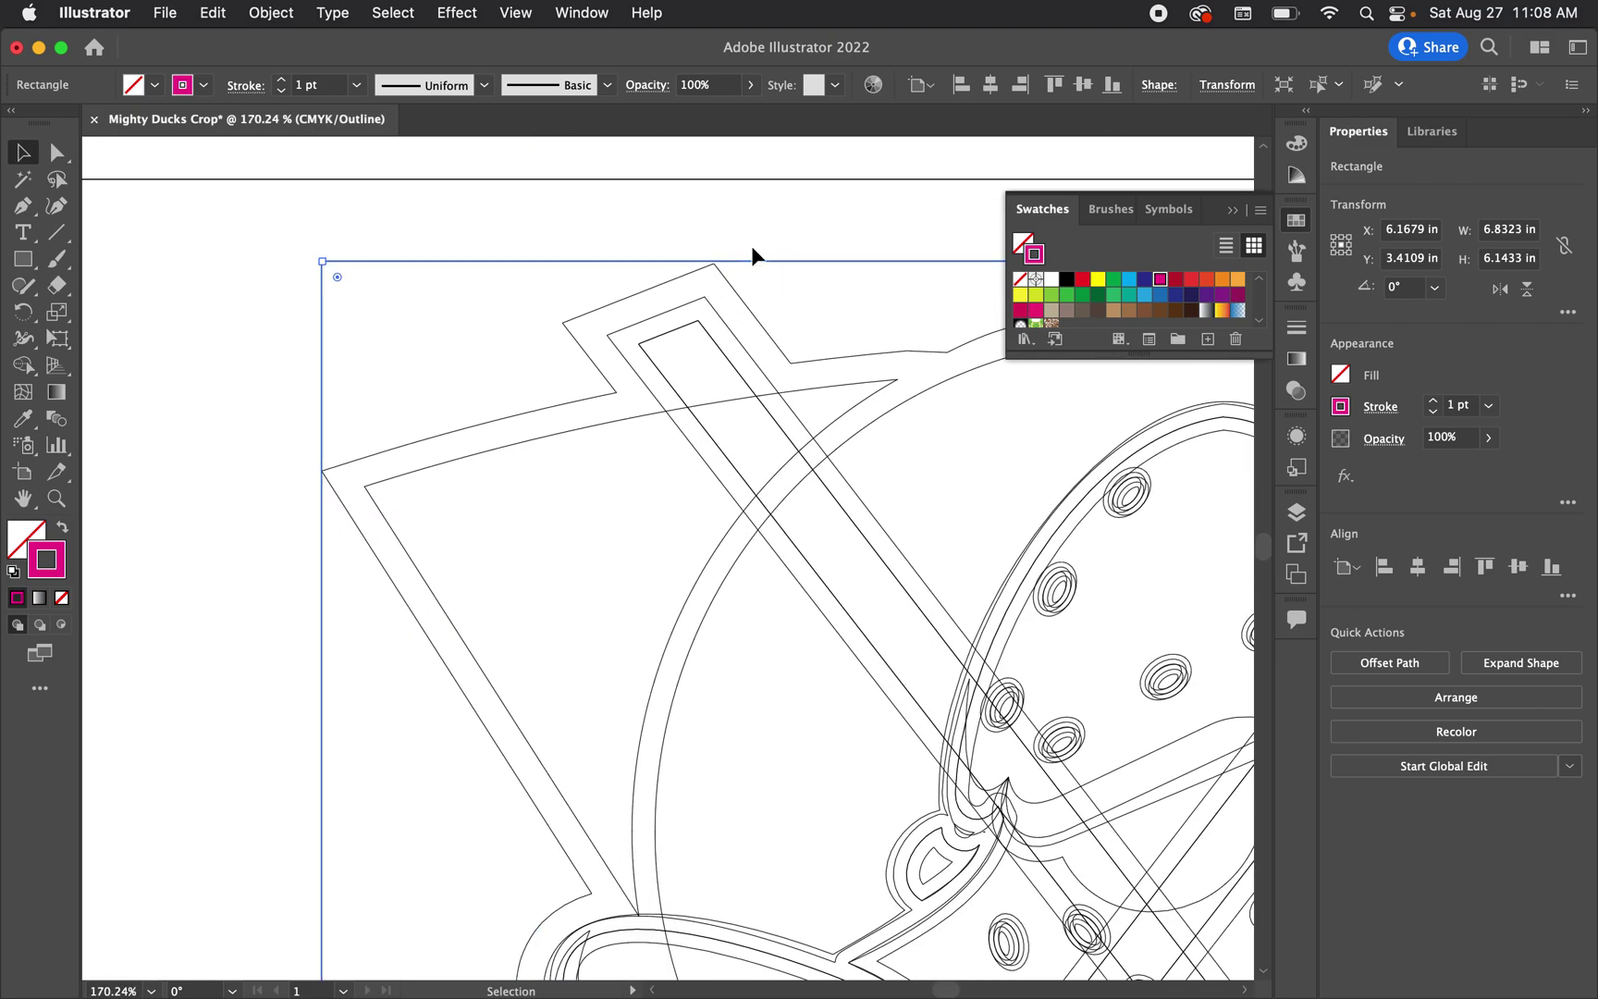
pyautogui.scroll(1, 187, 263)
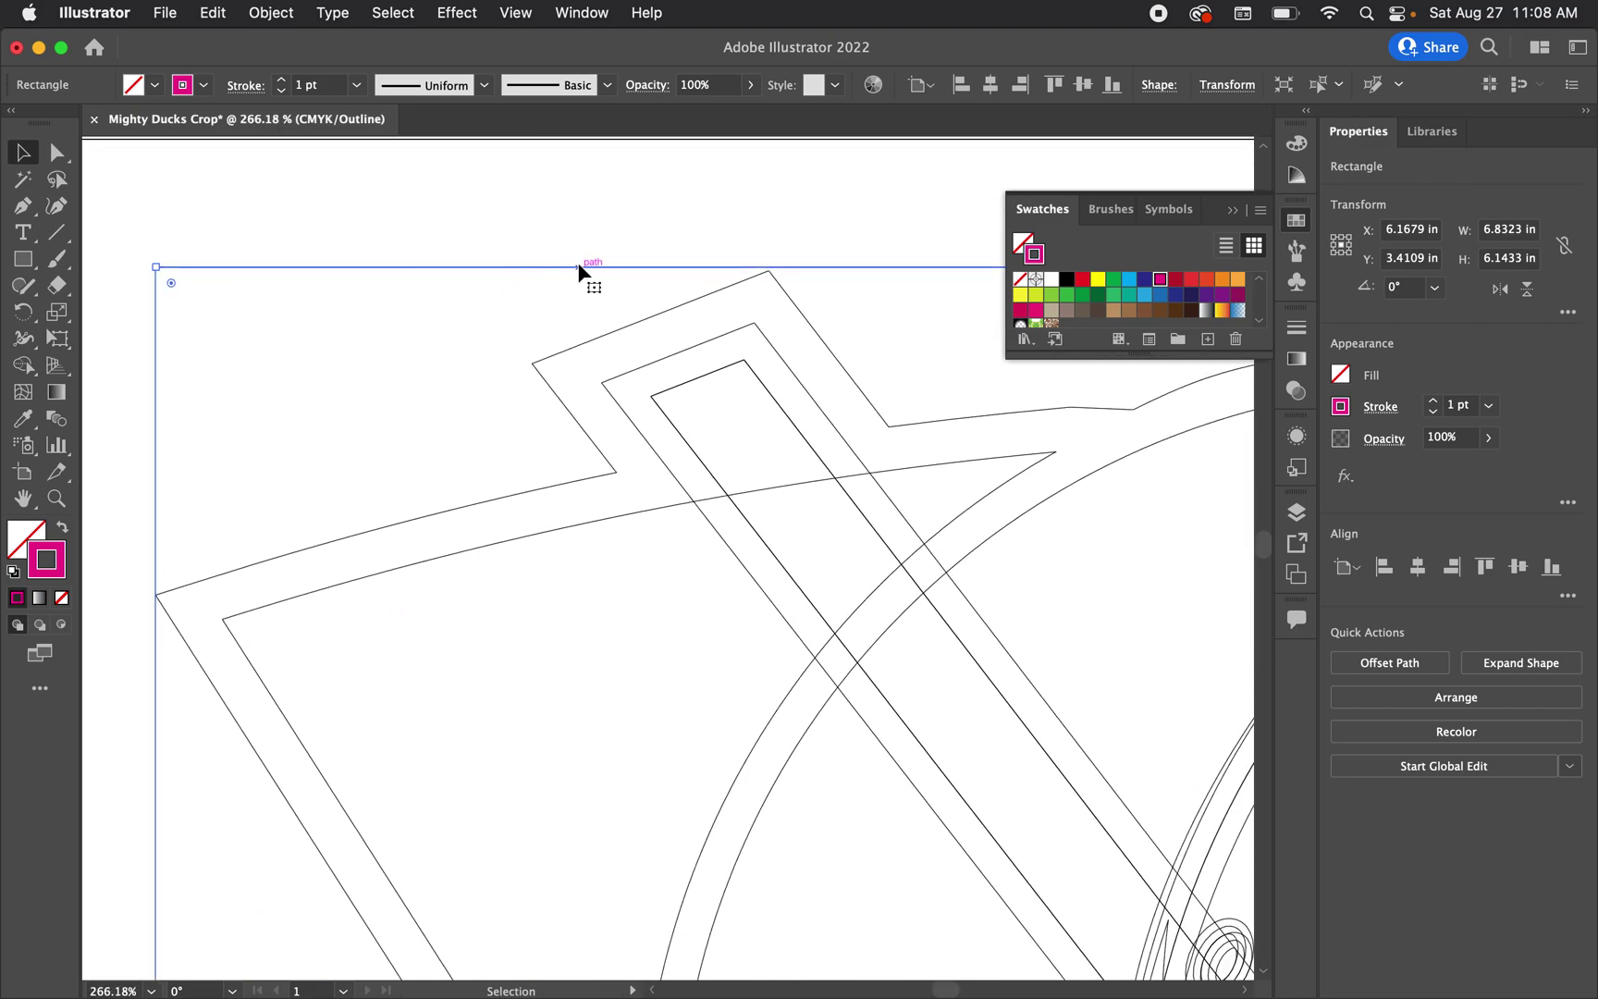
pyautogui.scroll(-2, 429, 273)
pyautogui.hscroll(3, 429, 270)
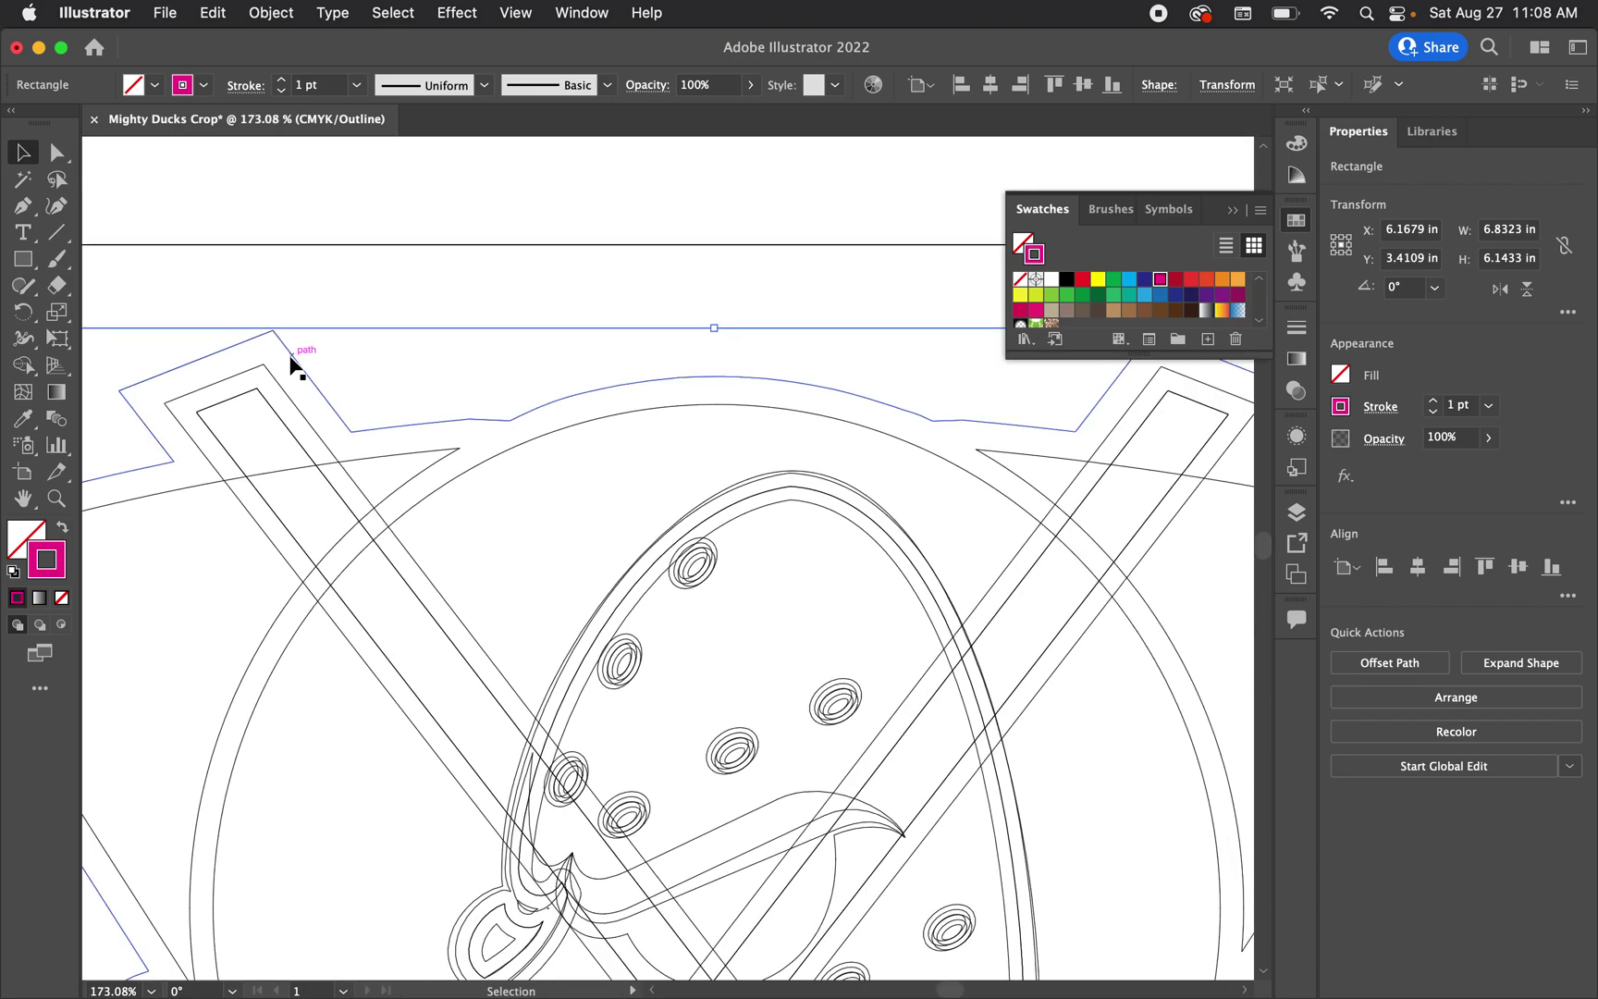
pyautogui.scroll(-1, 291, 365)
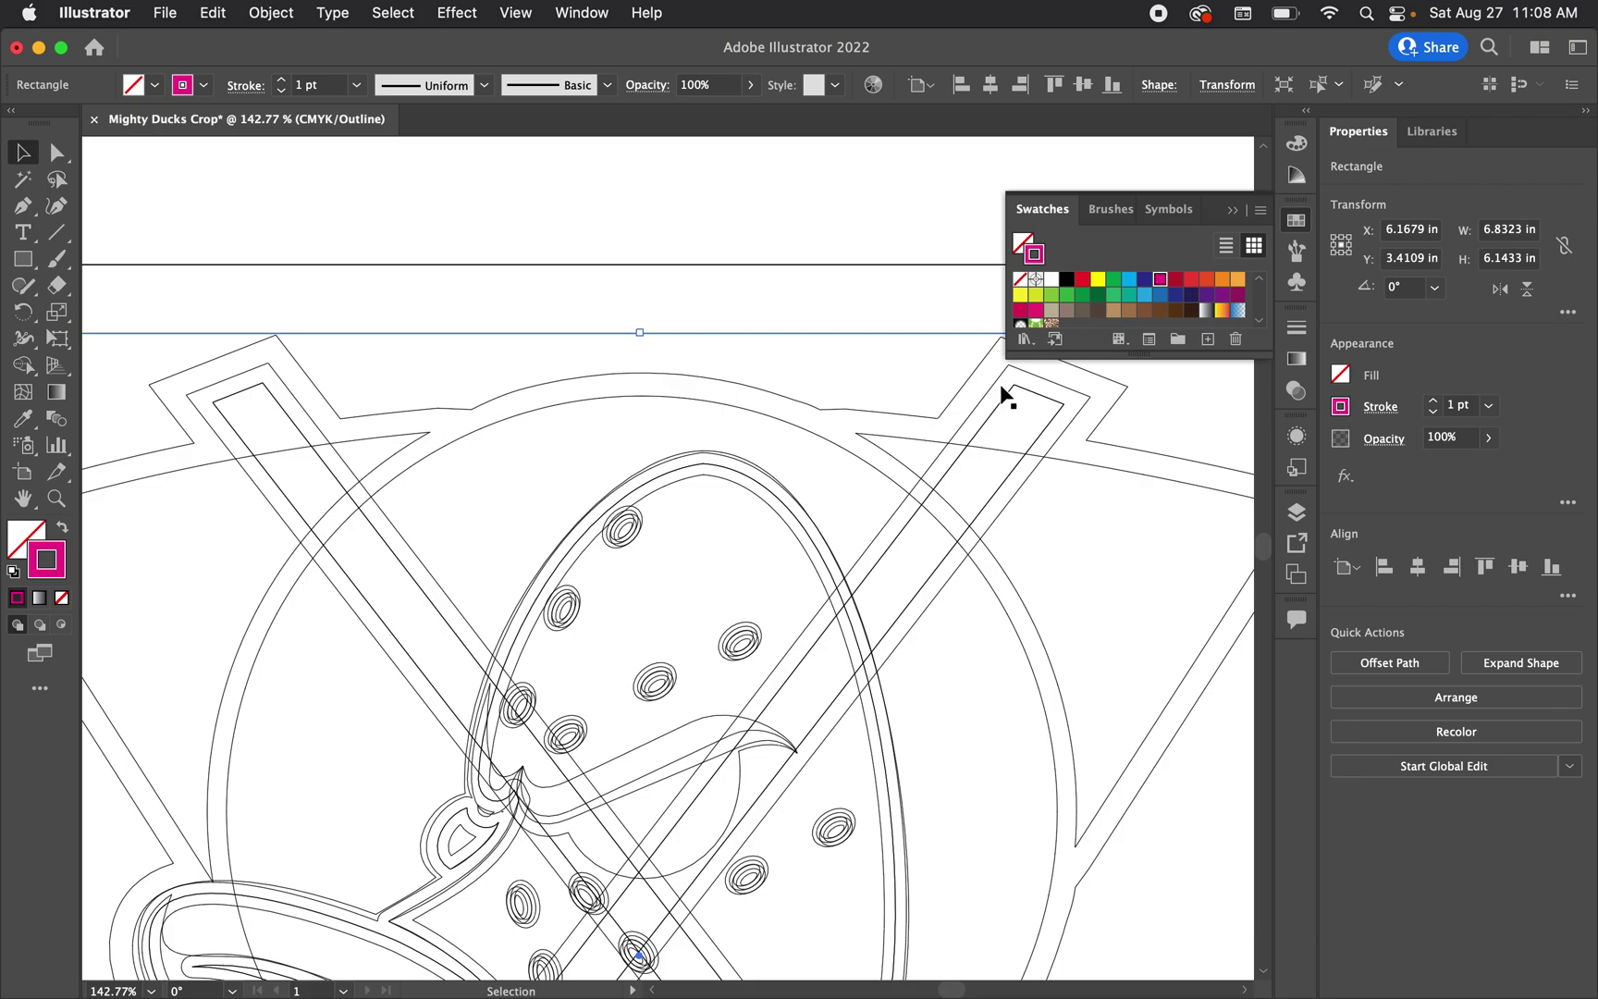
pyautogui.moveTo(639, 332); pyautogui.dragTo(643, 335)
pyautogui.scroll(4, 214, 325)
pyautogui.scroll(14, 306, 375)
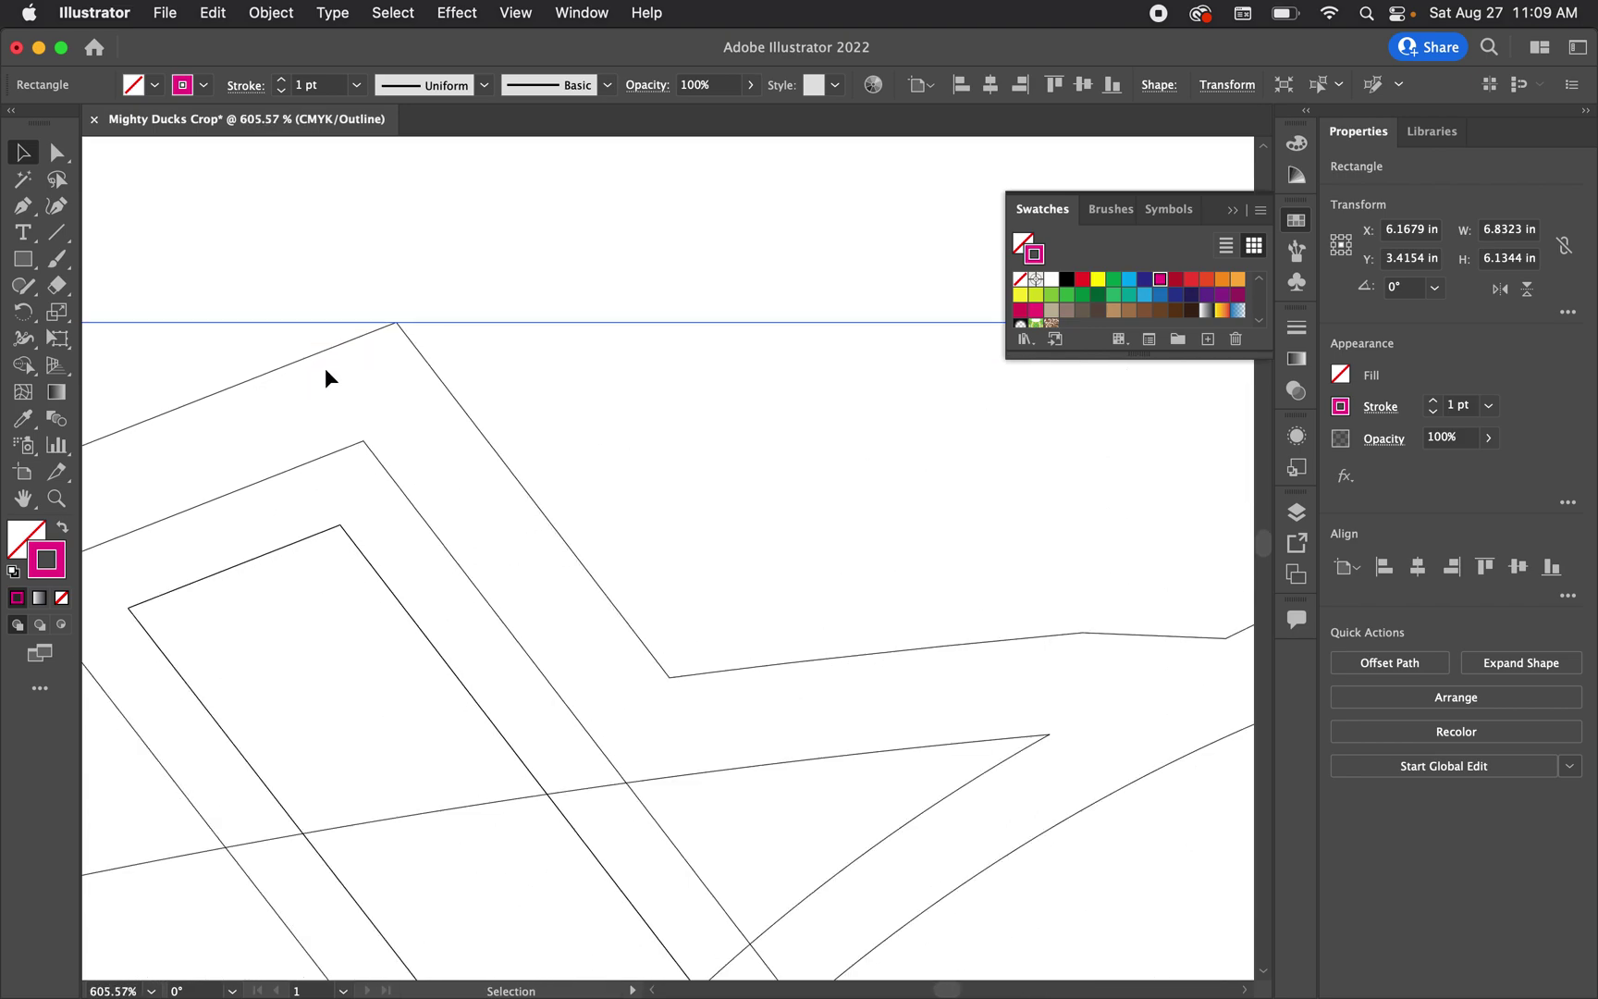
pyautogui.scroll(-4, 484, 269)
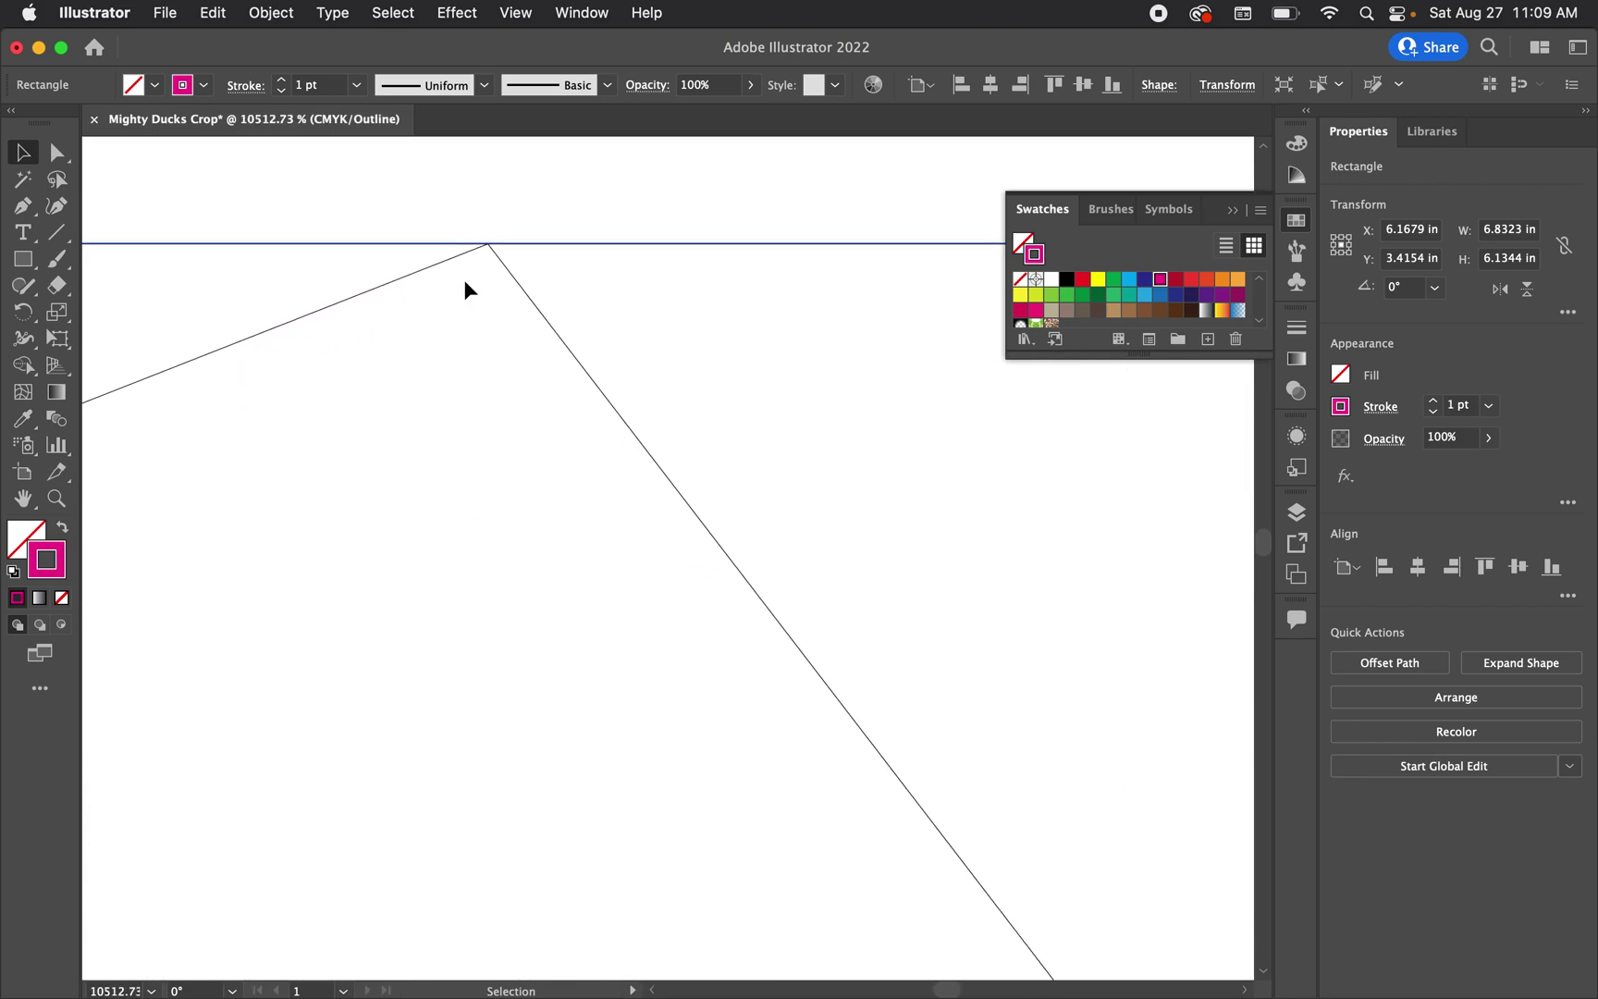
pyautogui.scroll(-20, 486, 244)
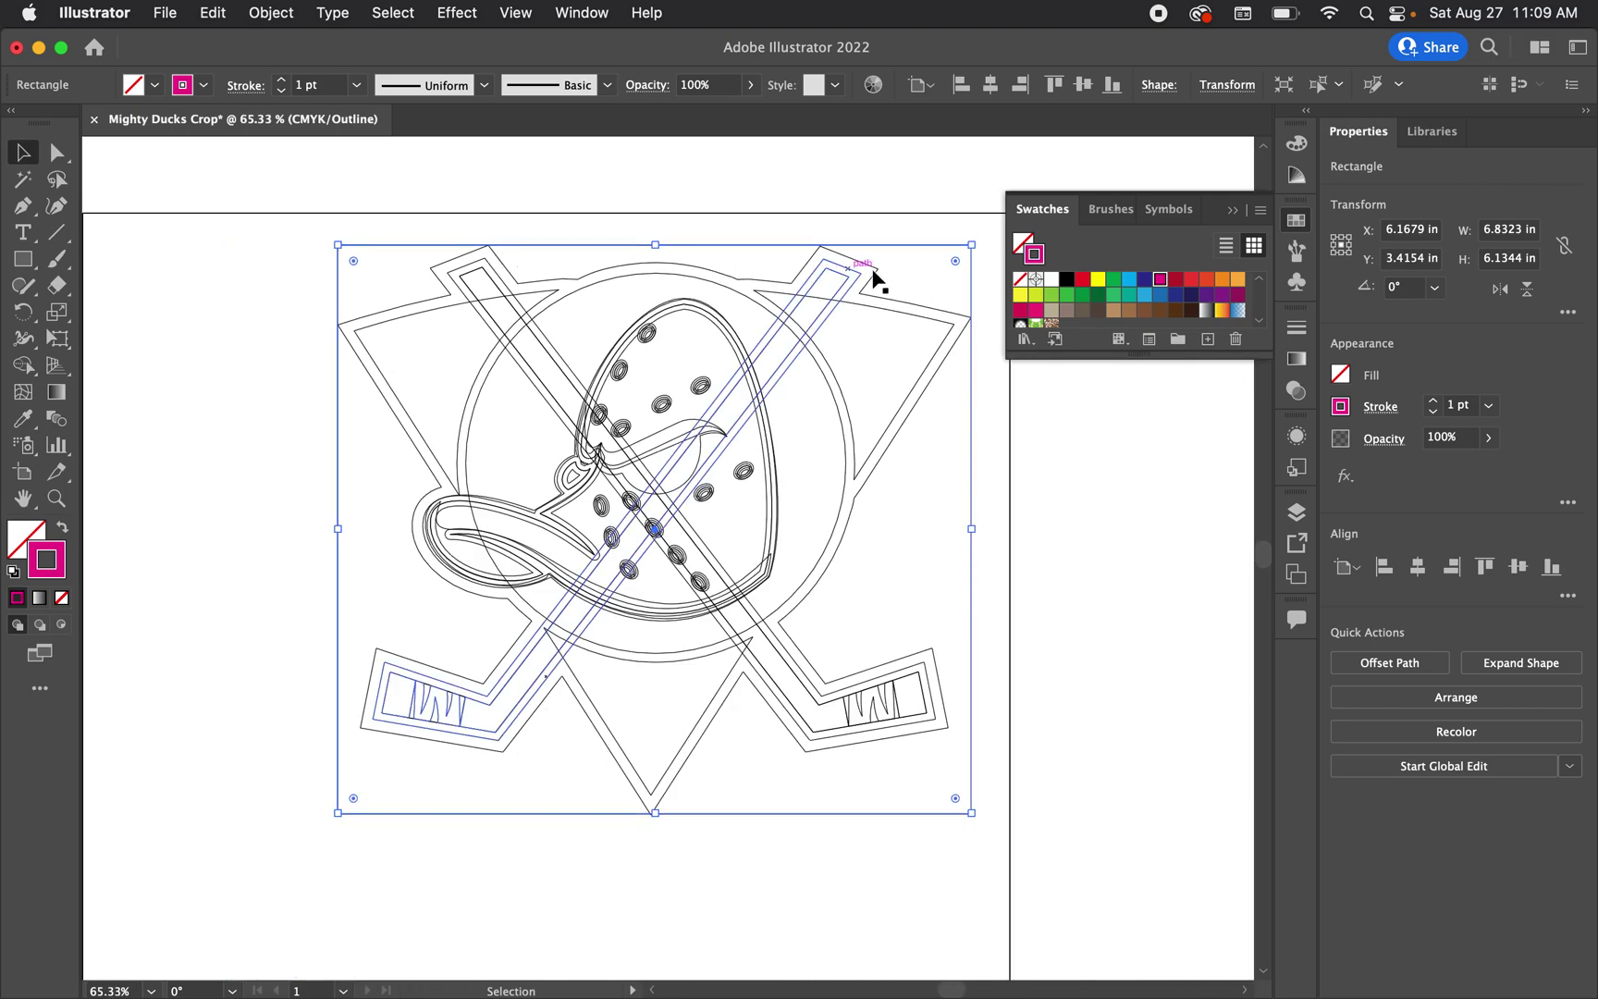
# Check the frame's right edge against the tip of the emblem's right triangle at high magnification
pyautogui.scroll(7, 814, 254)
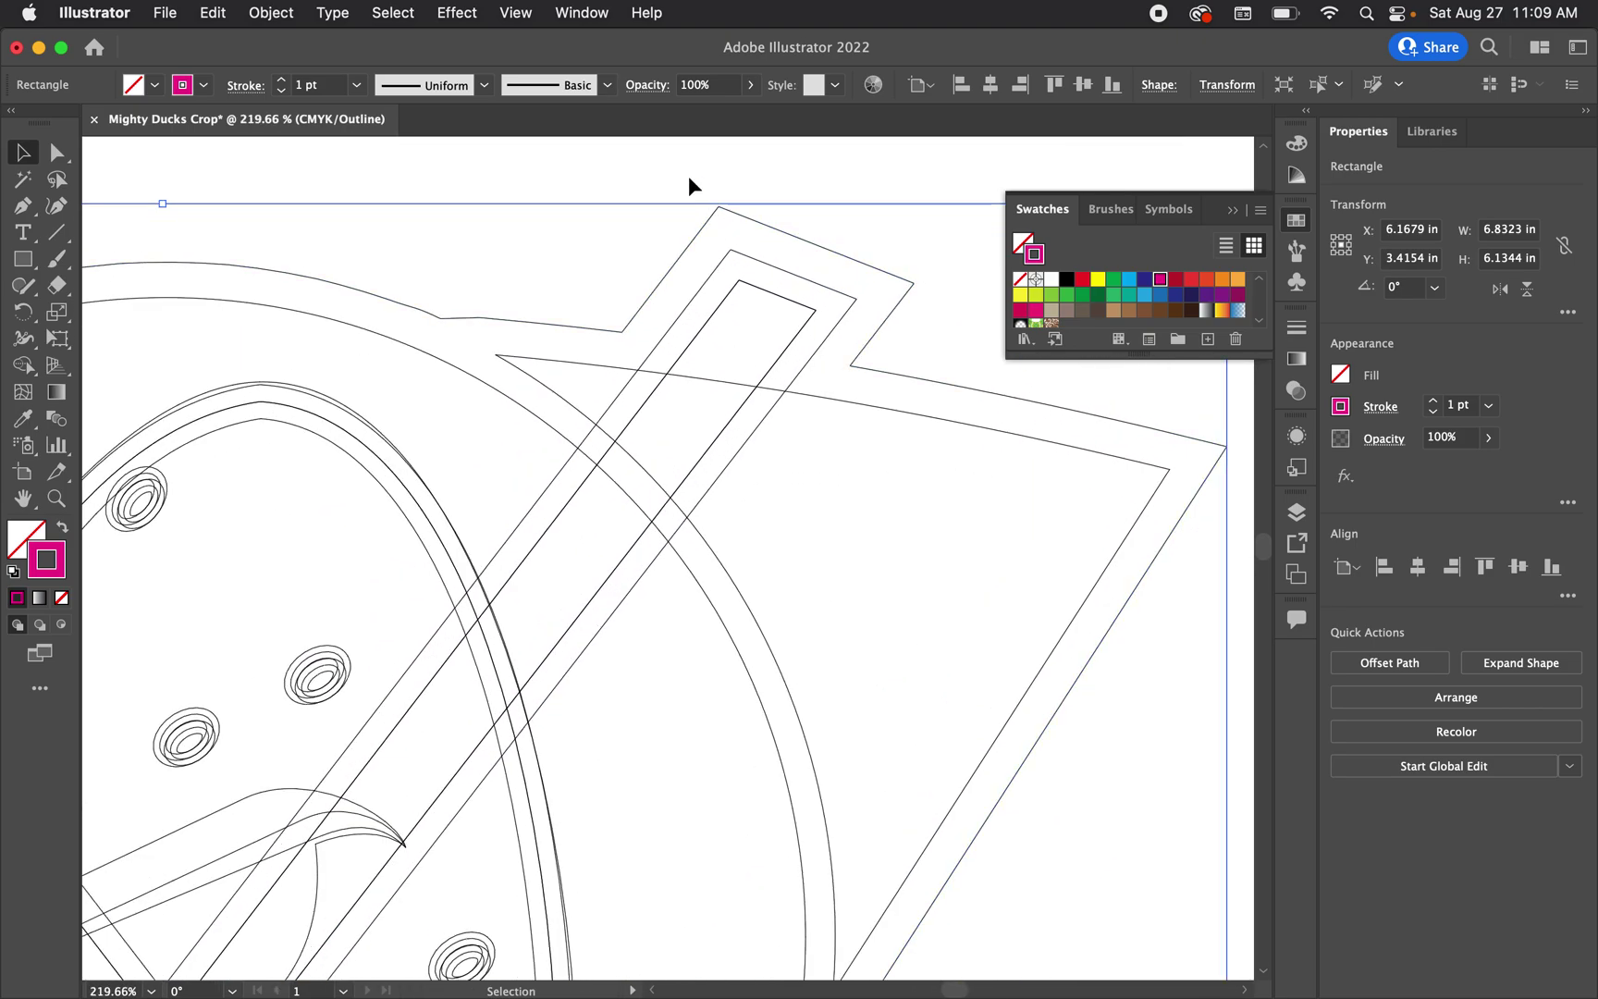
pyautogui.scroll(-1, 631, 235)
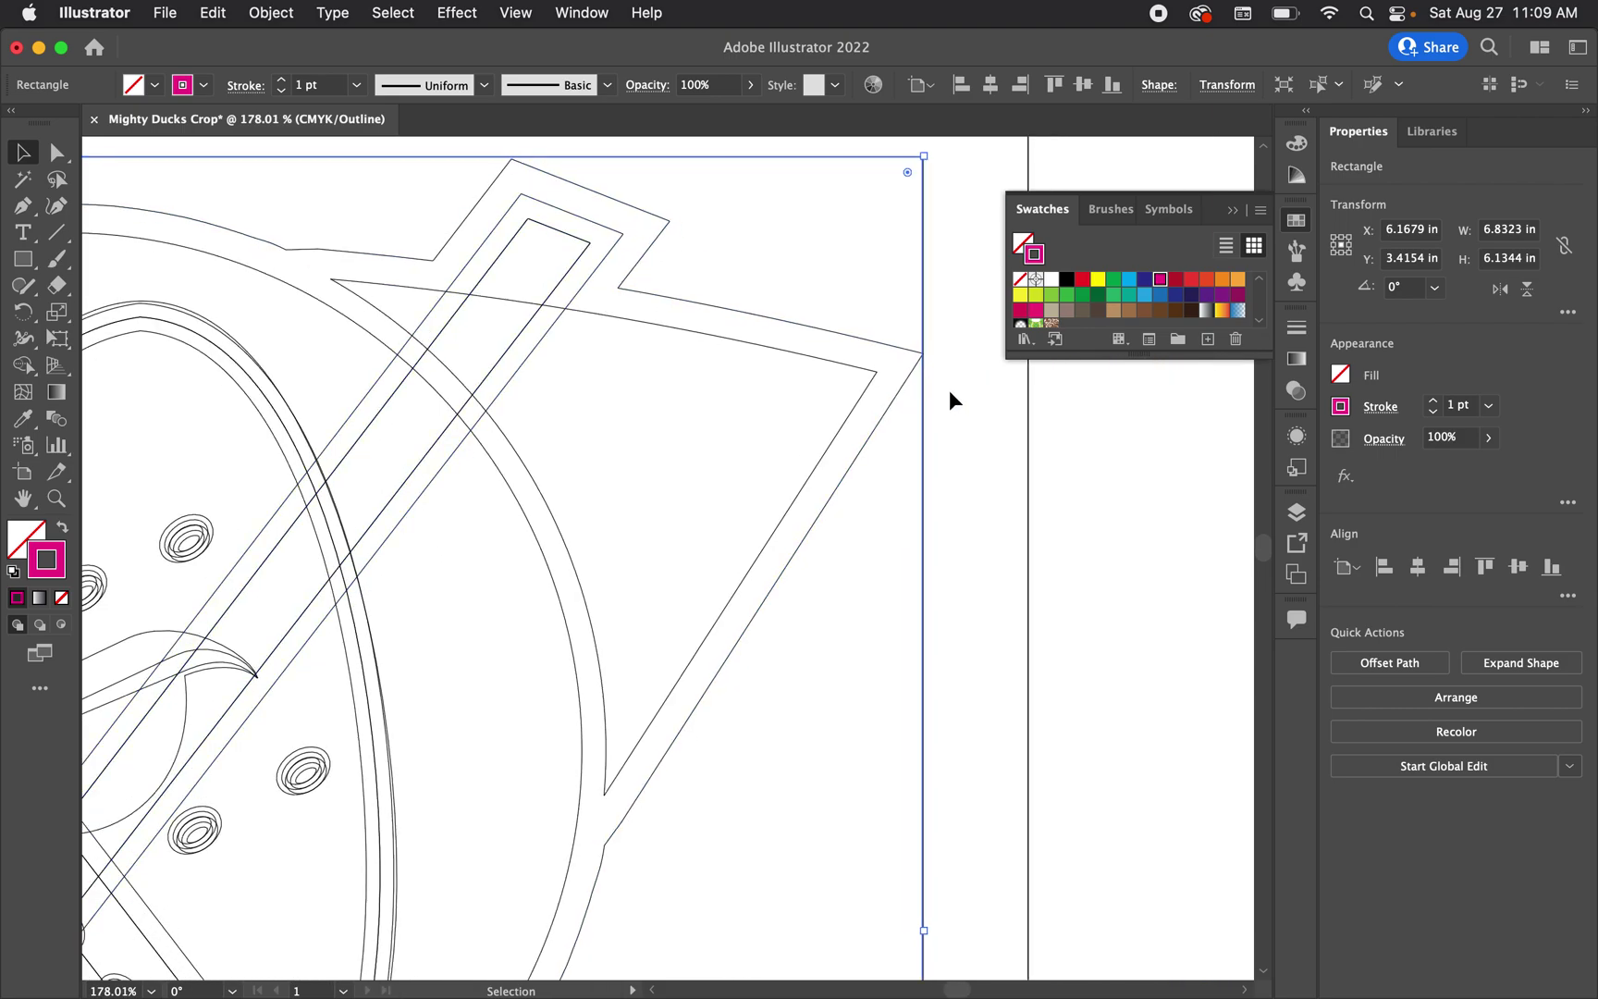
pyautogui.scroll(8, 925, 365)
pyautogui.scroll(9, 931, 389)
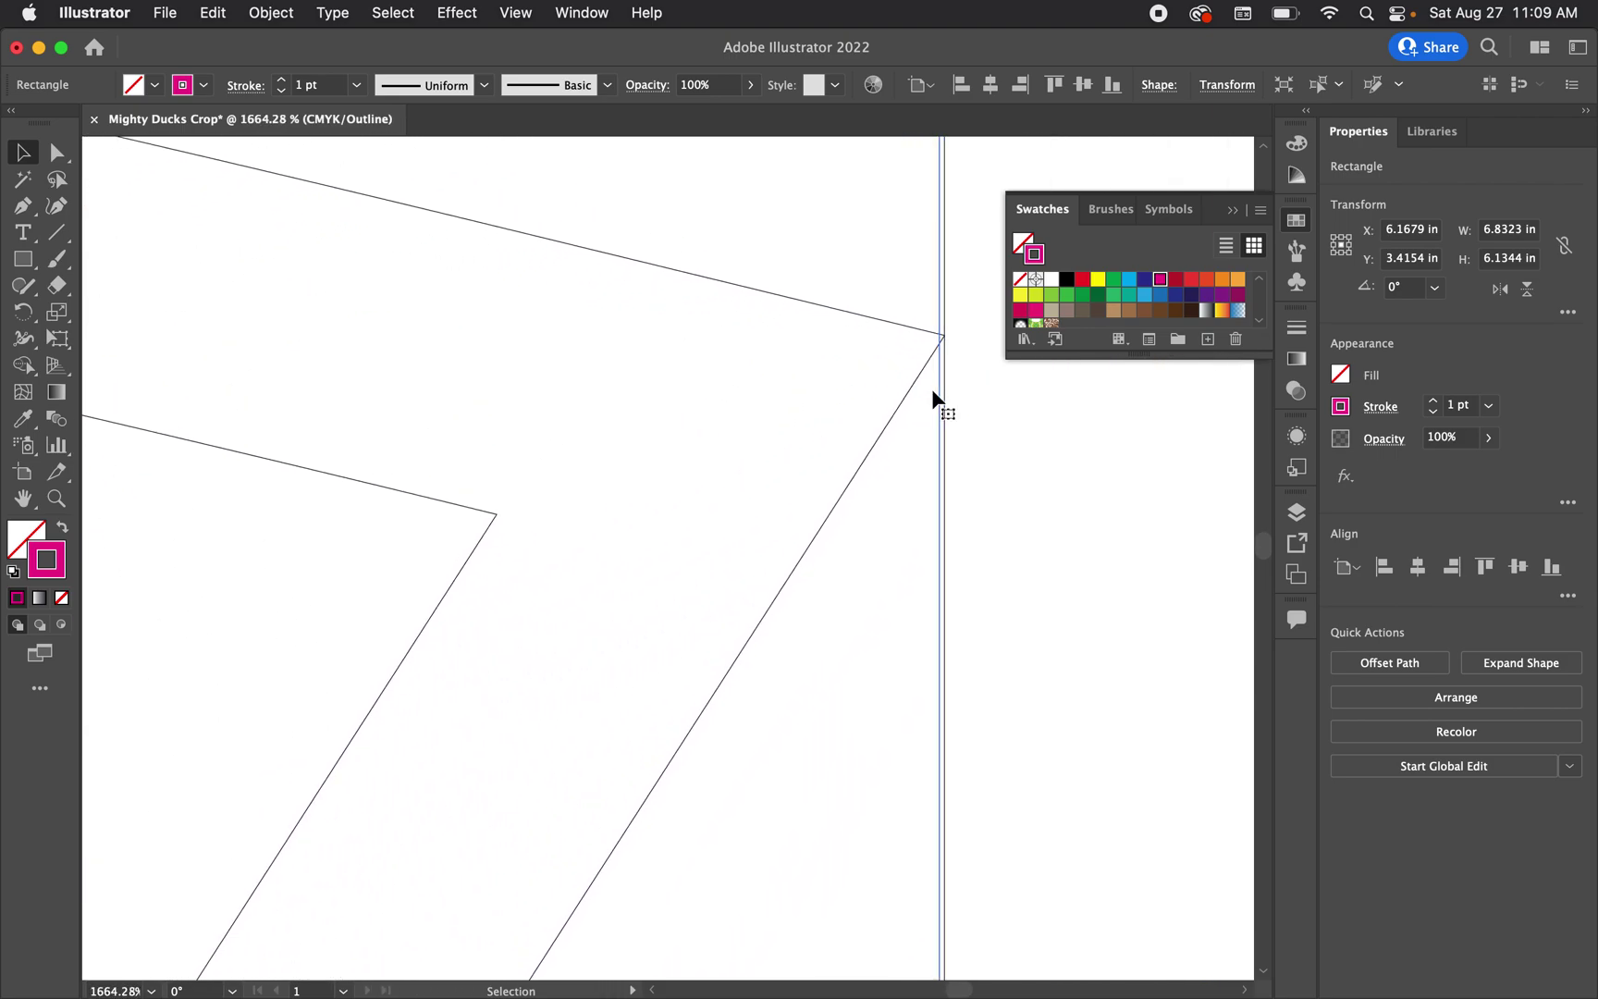
pyautogui.scroll(5, 955, 286)
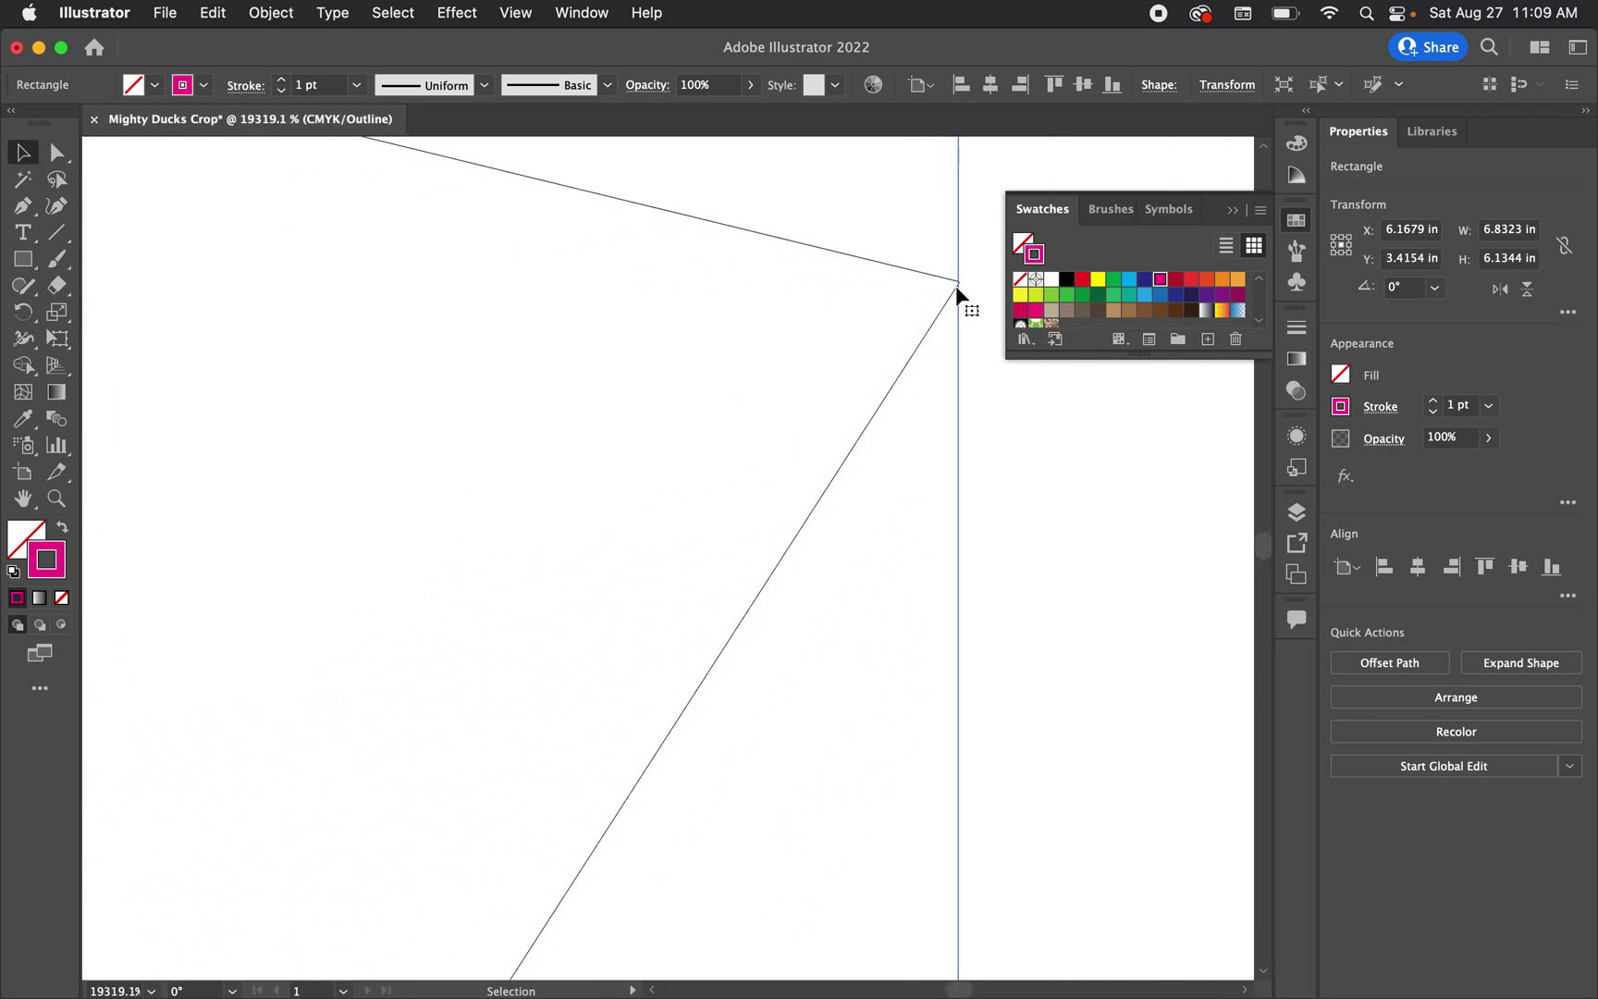
pyautogui.scroll(-15, 957, 283)
pyautogui.scroll(-7, 957, 286)
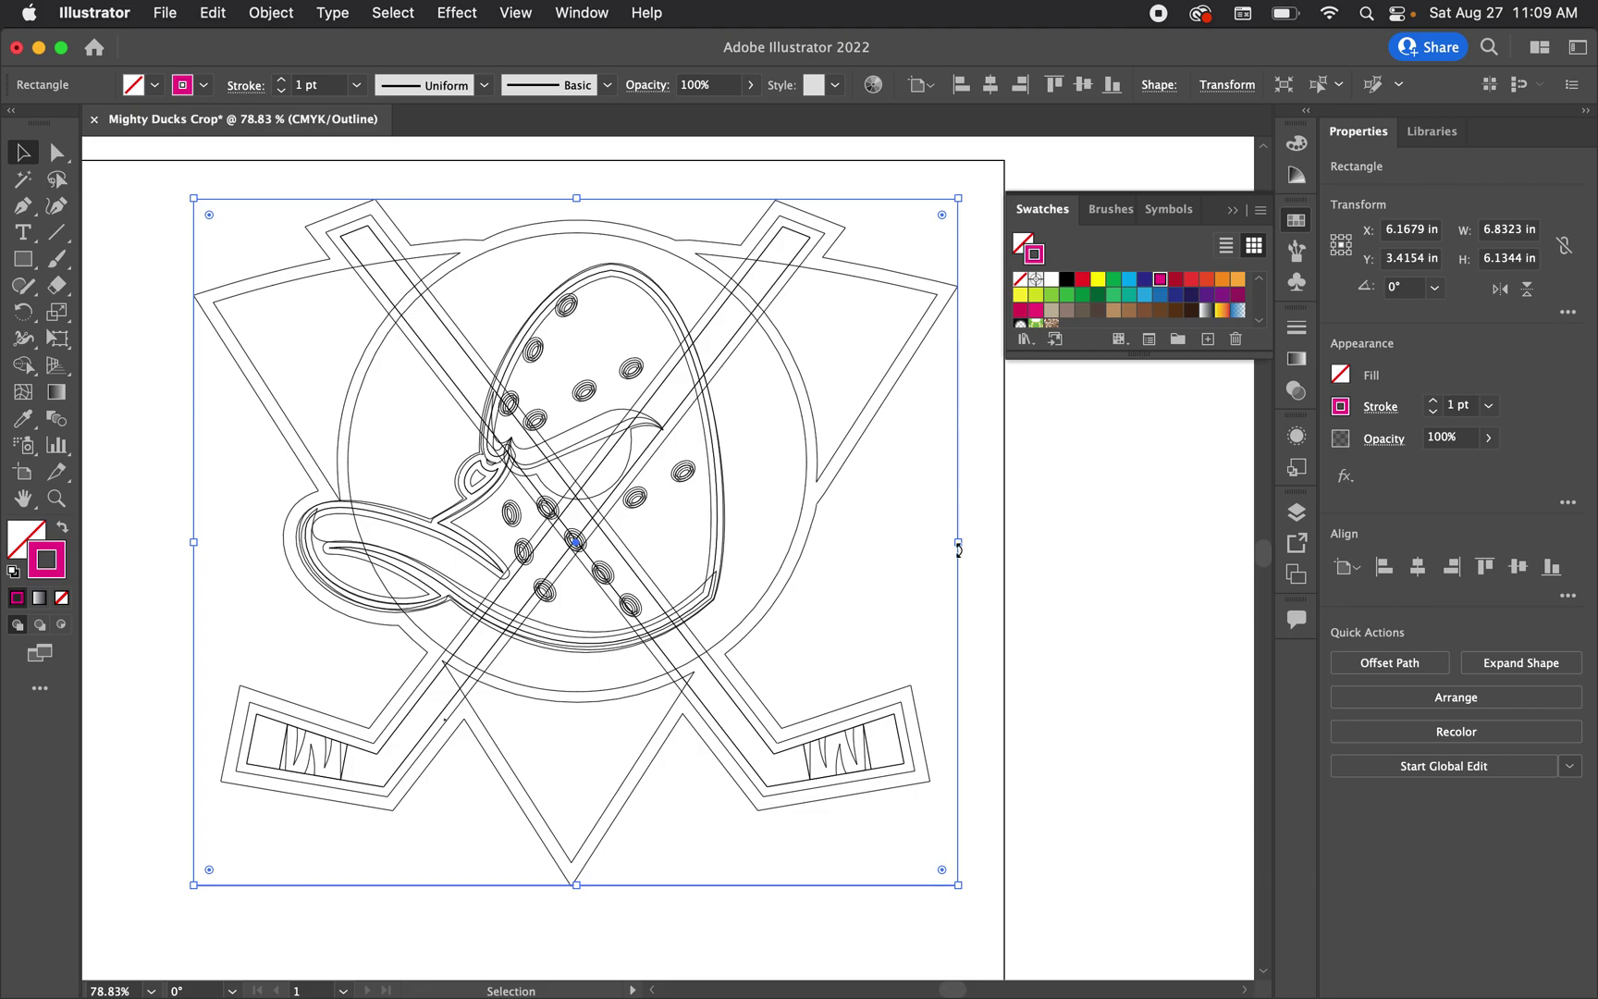
# Extend the frame's lower edge to the bottom triangle's tip, about 6.1433 in high overall, deselect it, and return to Preview view
pyautogui.scroll(10, 575, 884)
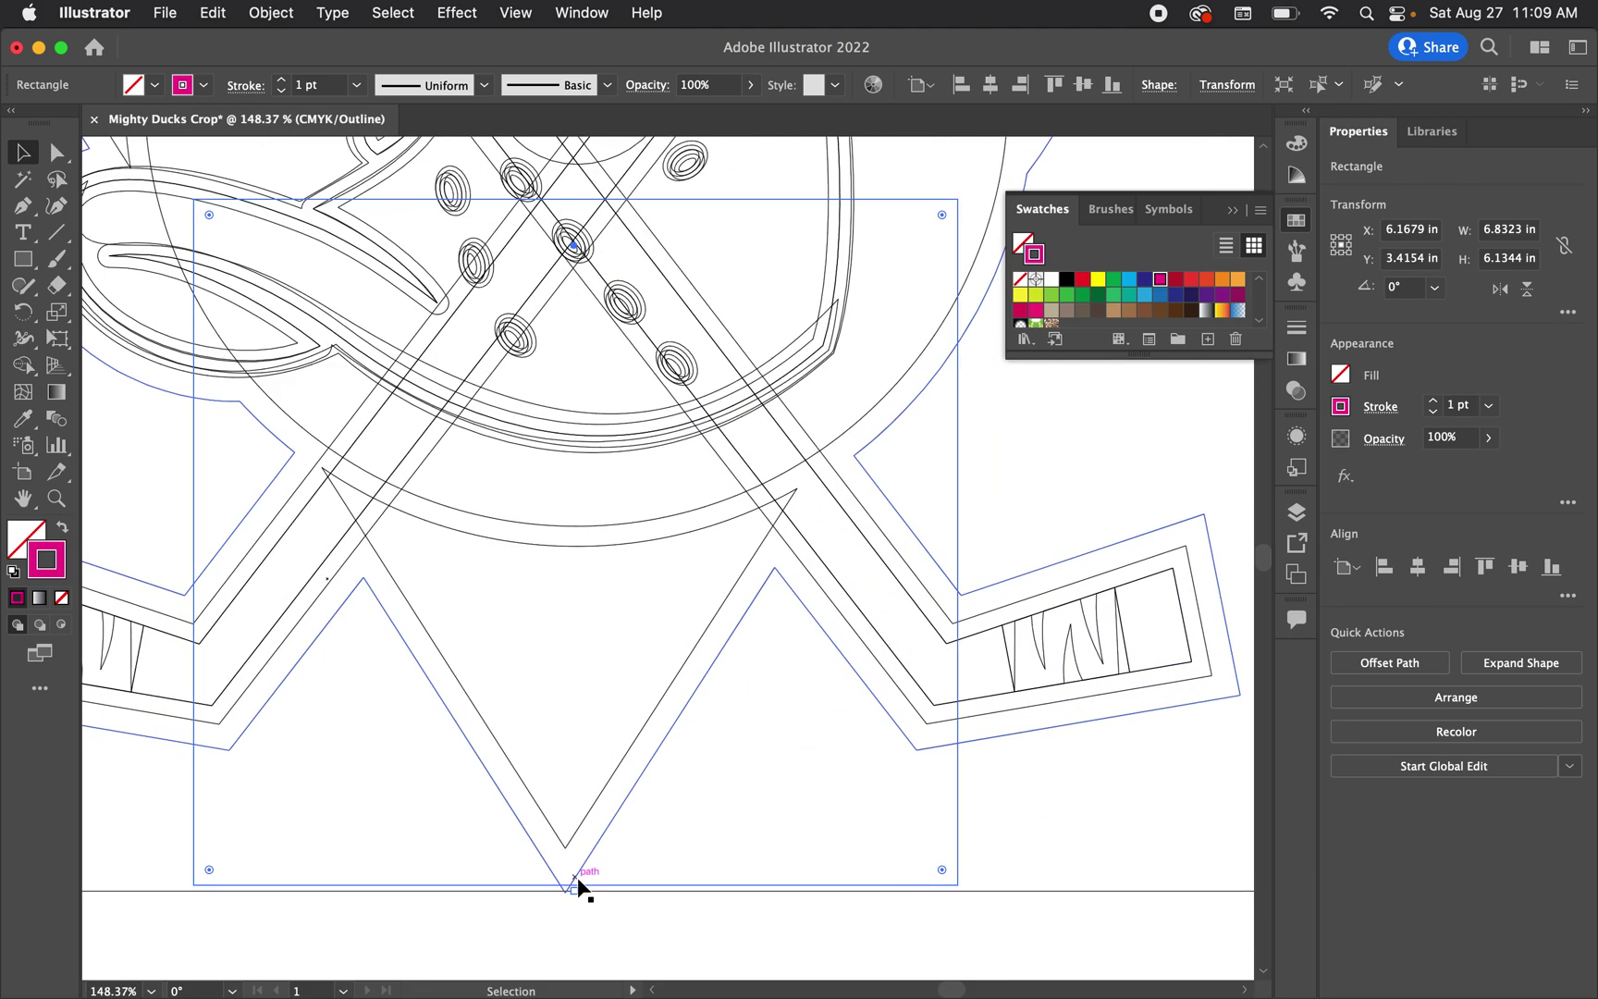
pyautogui.scroll(7, 616, 774)
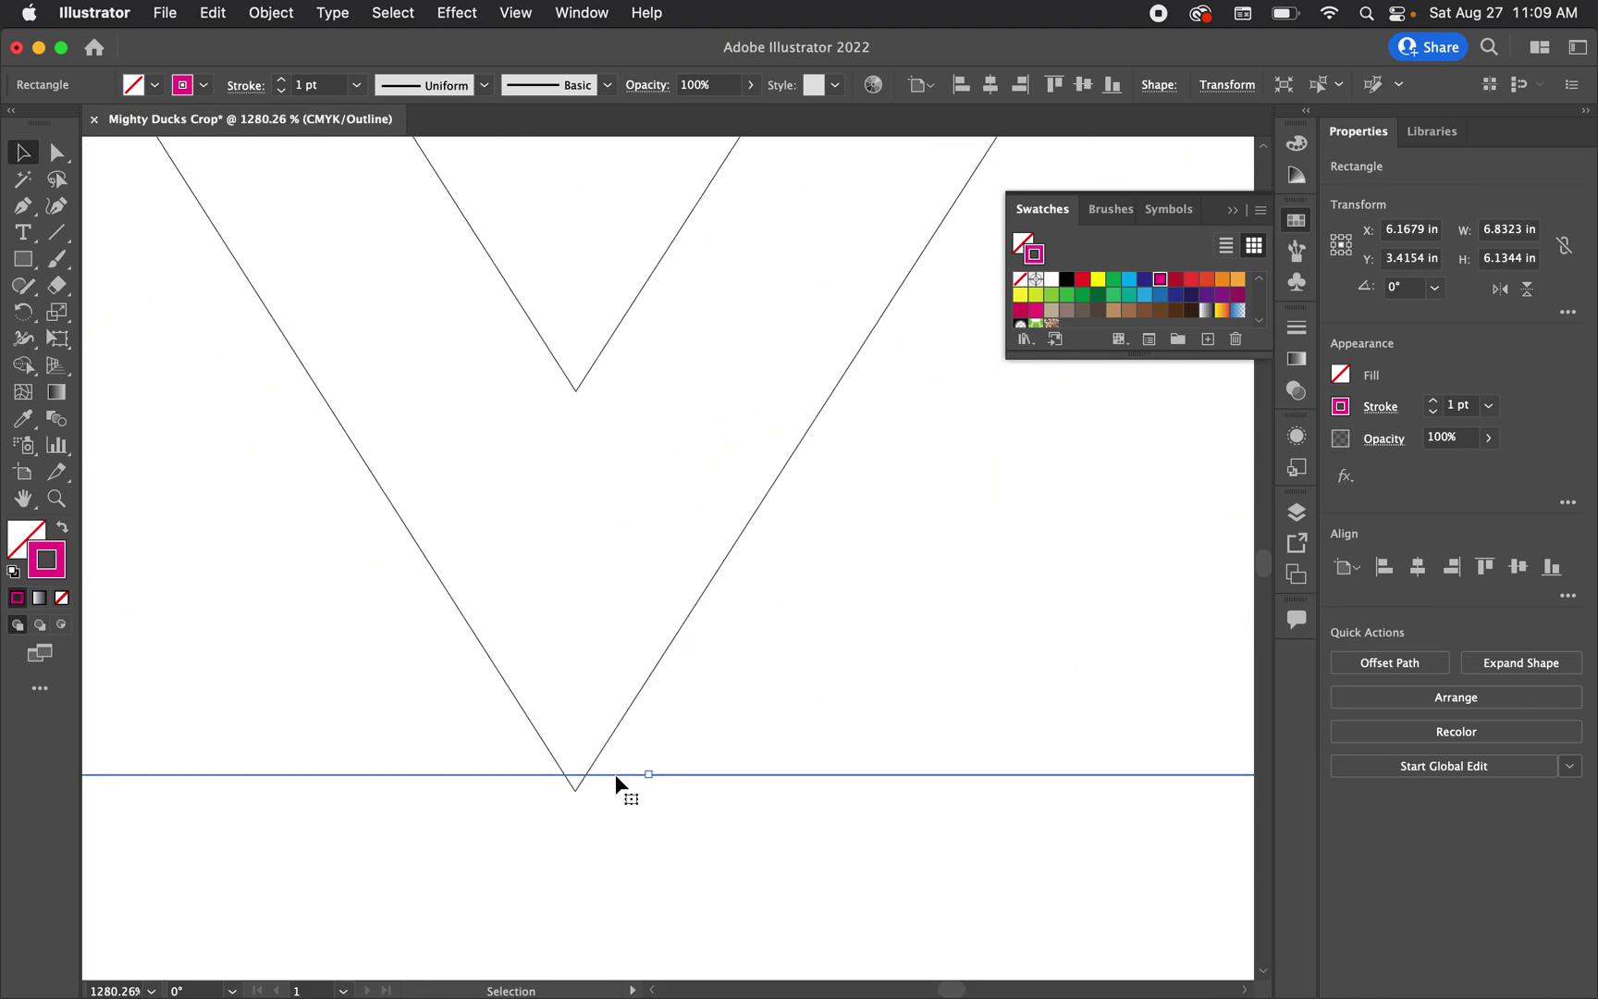
pyautogui.moveTo(680, 774); pyautogui.dragTo(679, 807)
pyautogui.click(584, 872)
pyautogui.scroll(-16, 583, 872)
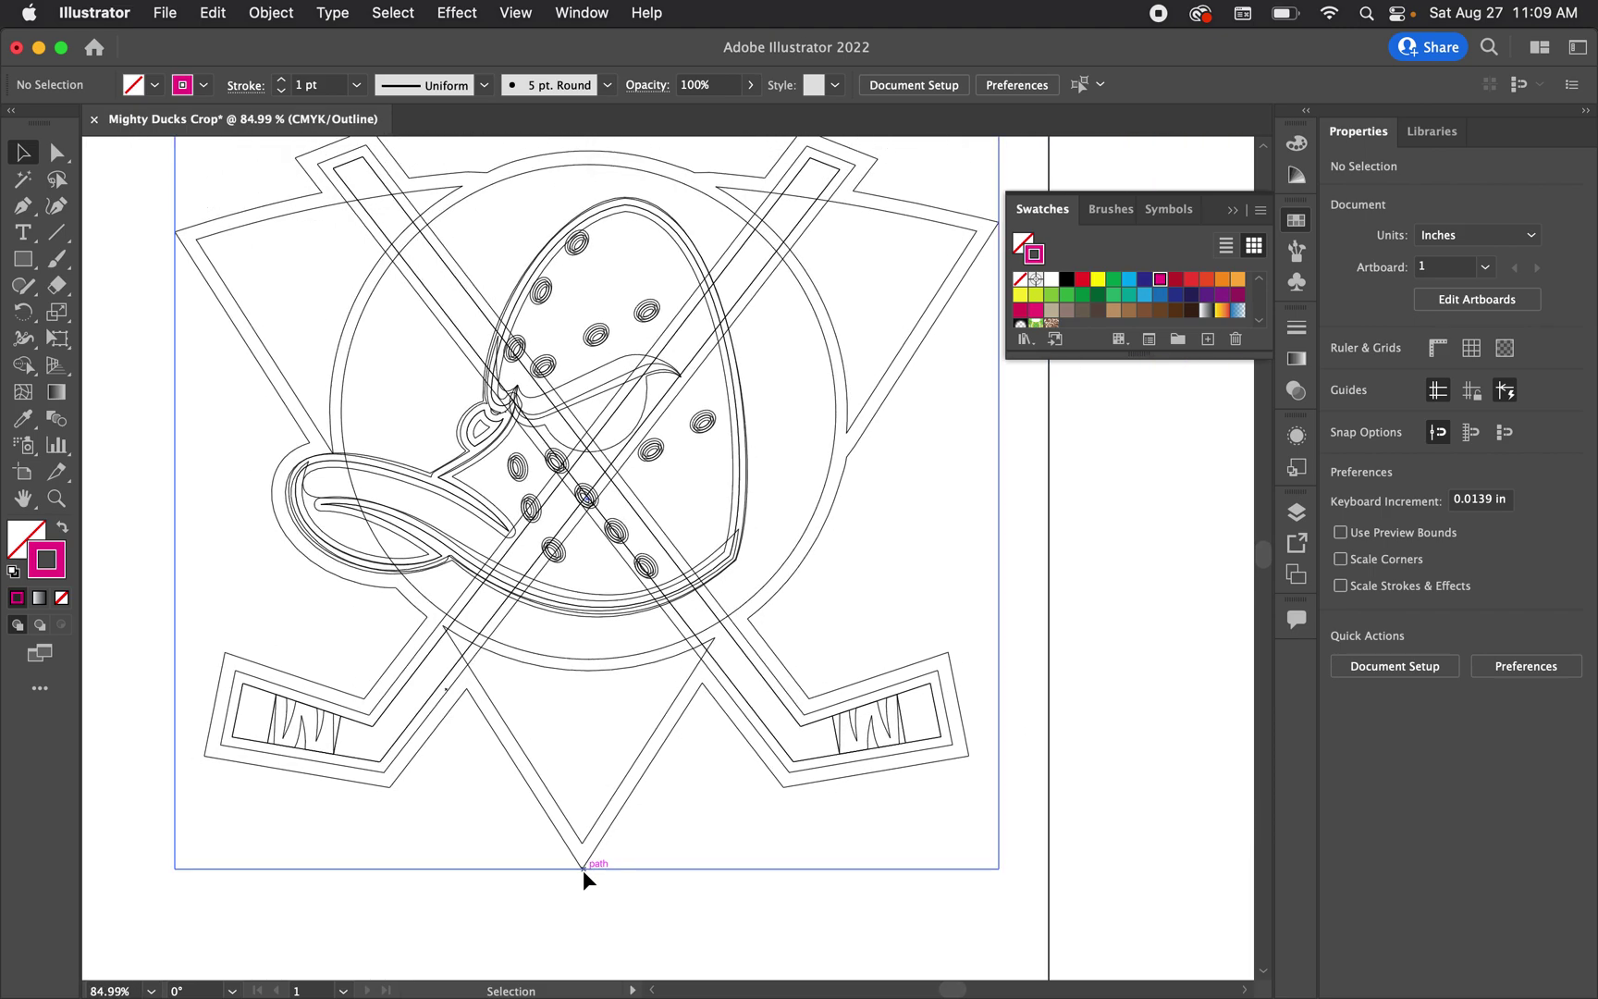
pyautogui.scroll(-2, 583, 874)
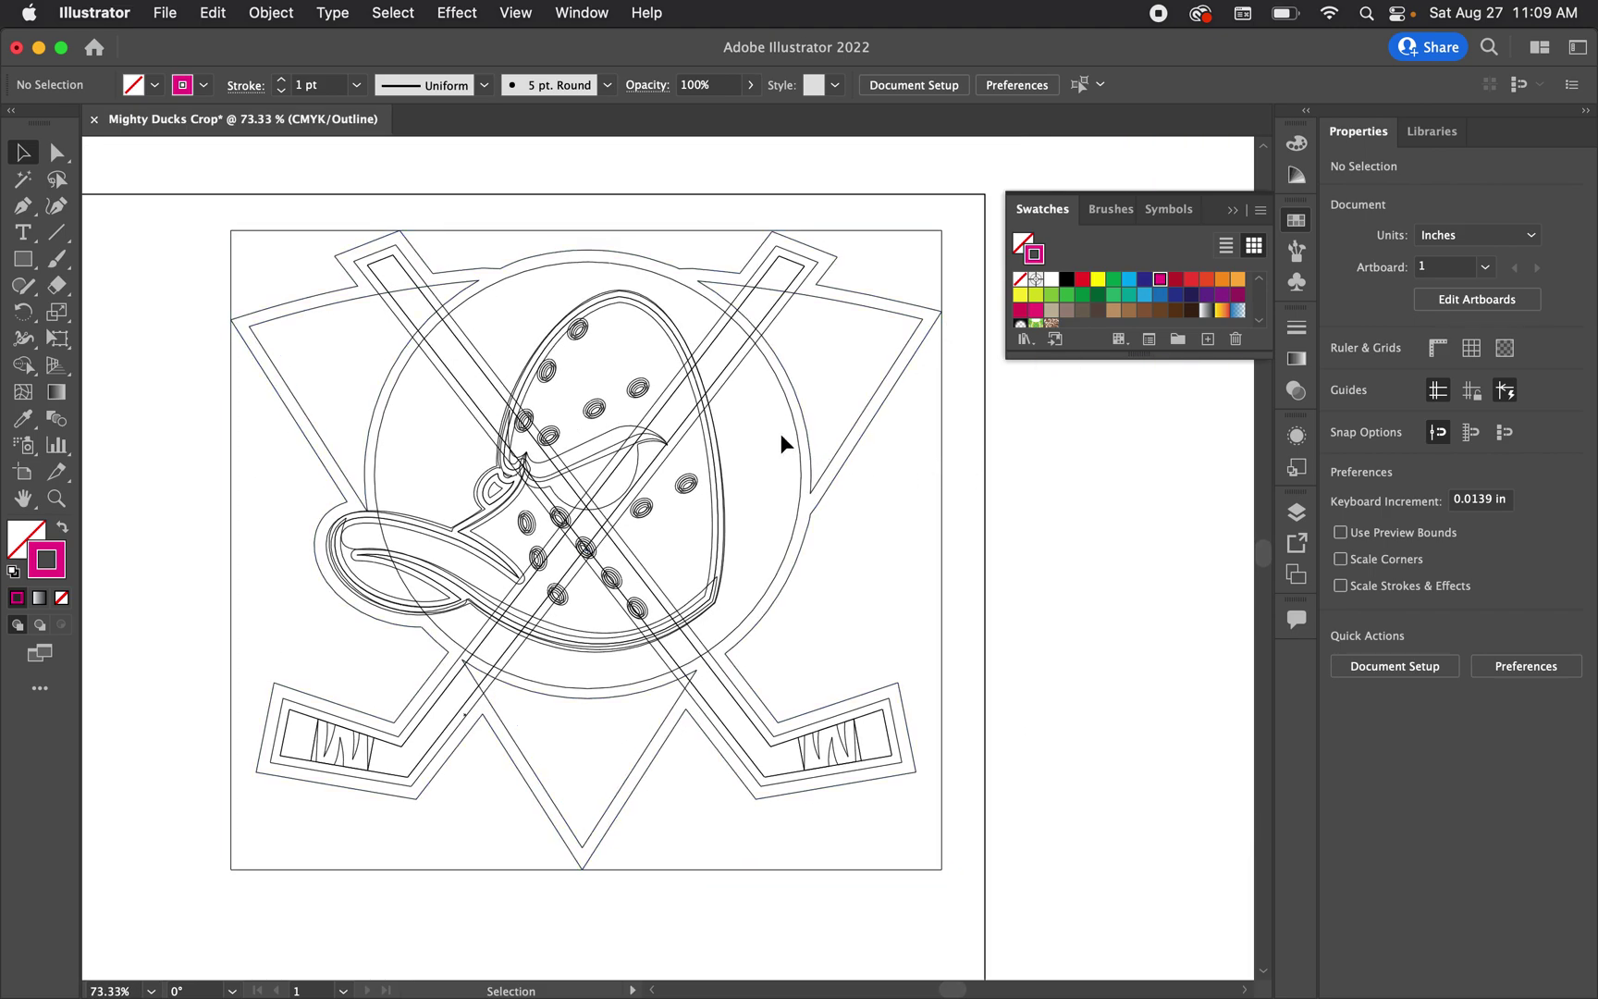
pyautogui.press('super+y')
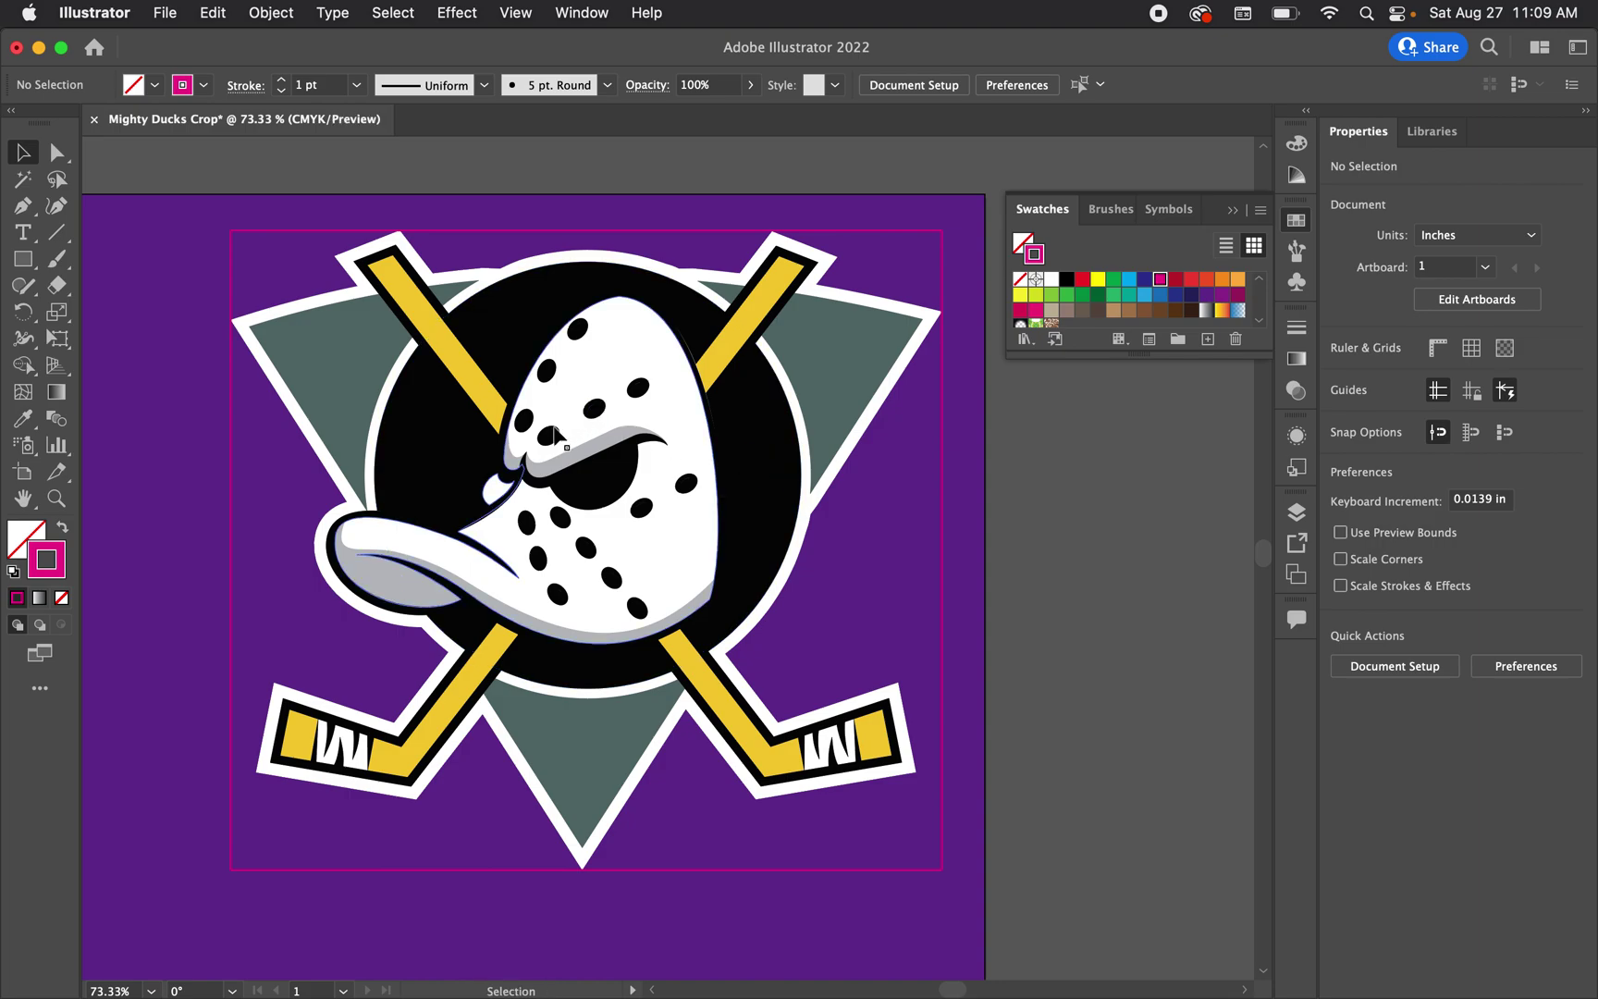
# Select the emblem together with its magenta frame, move both slightly down and left on the purple background, and deselect them
pyautogui.scroll(-2, 490, 467)
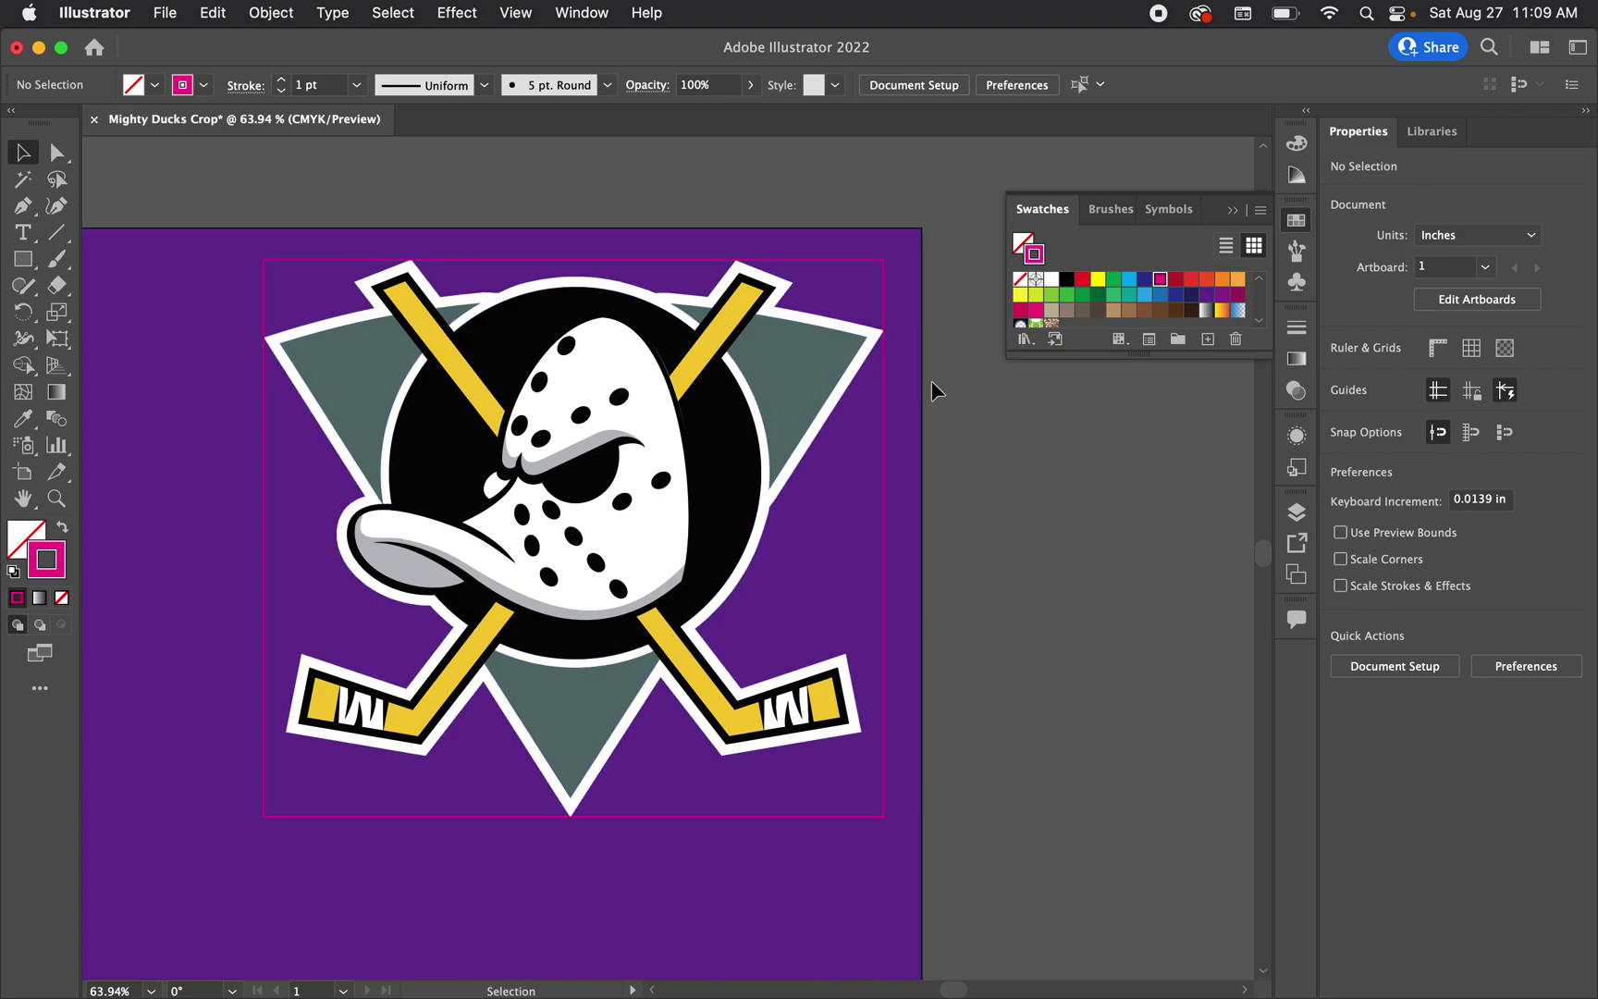
pyautogui.scroll(-3, 801, 421)
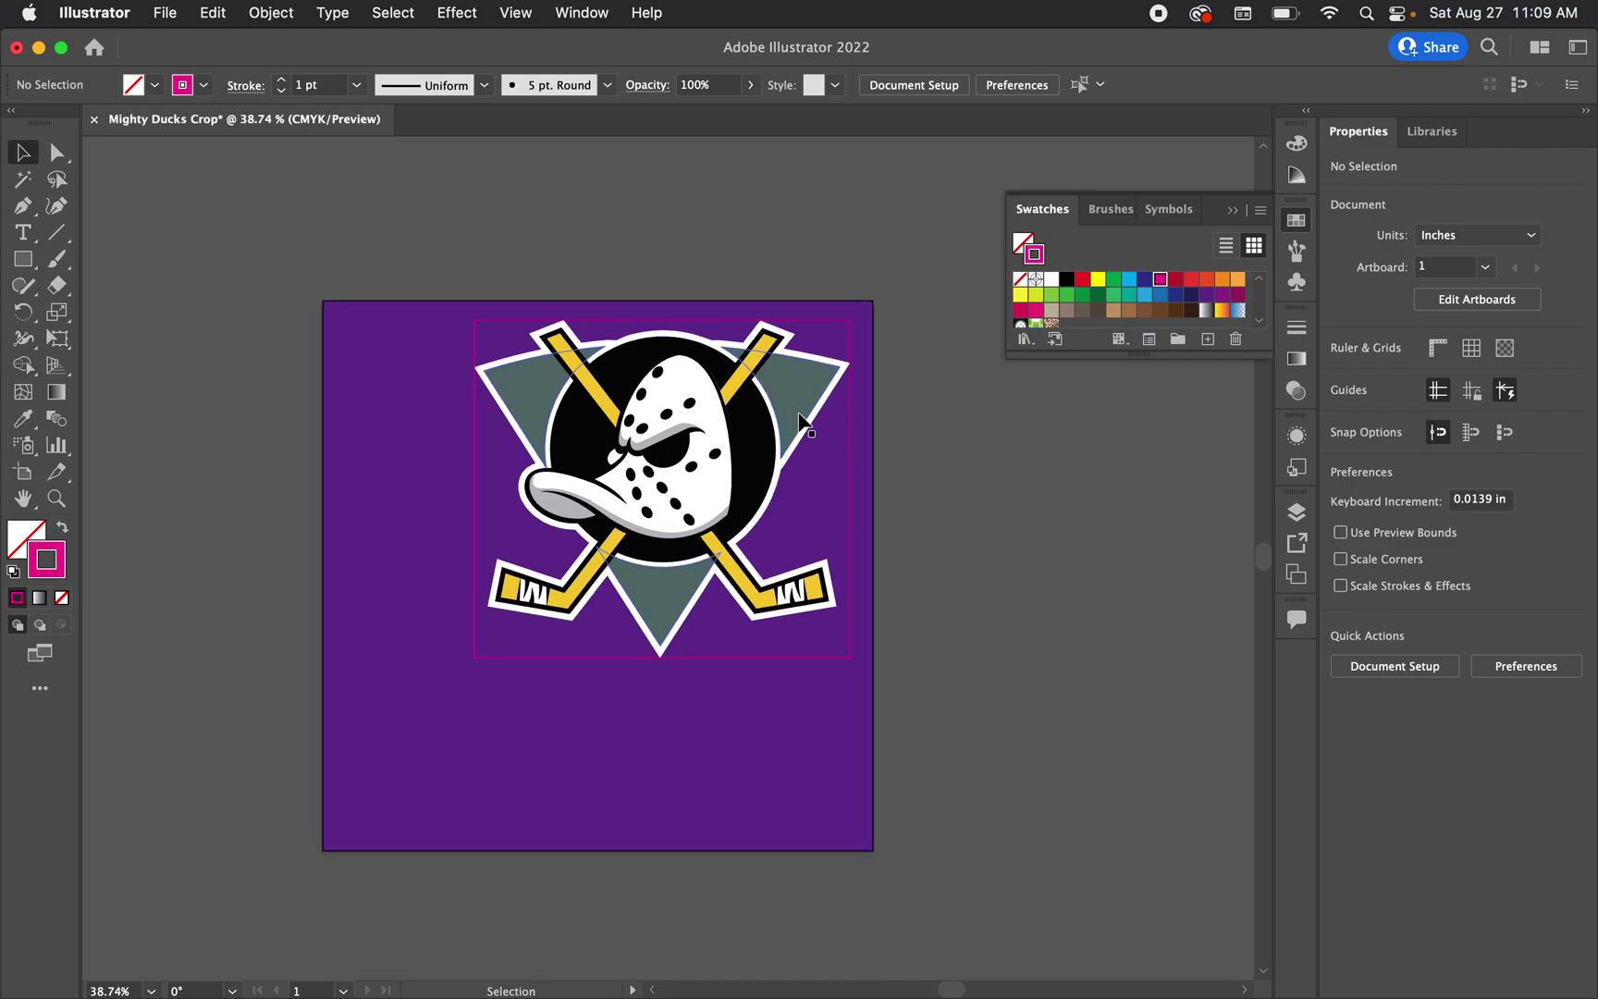
pyautogui.moveTo(410, 338); pyautogui.dragTo(841, 710)
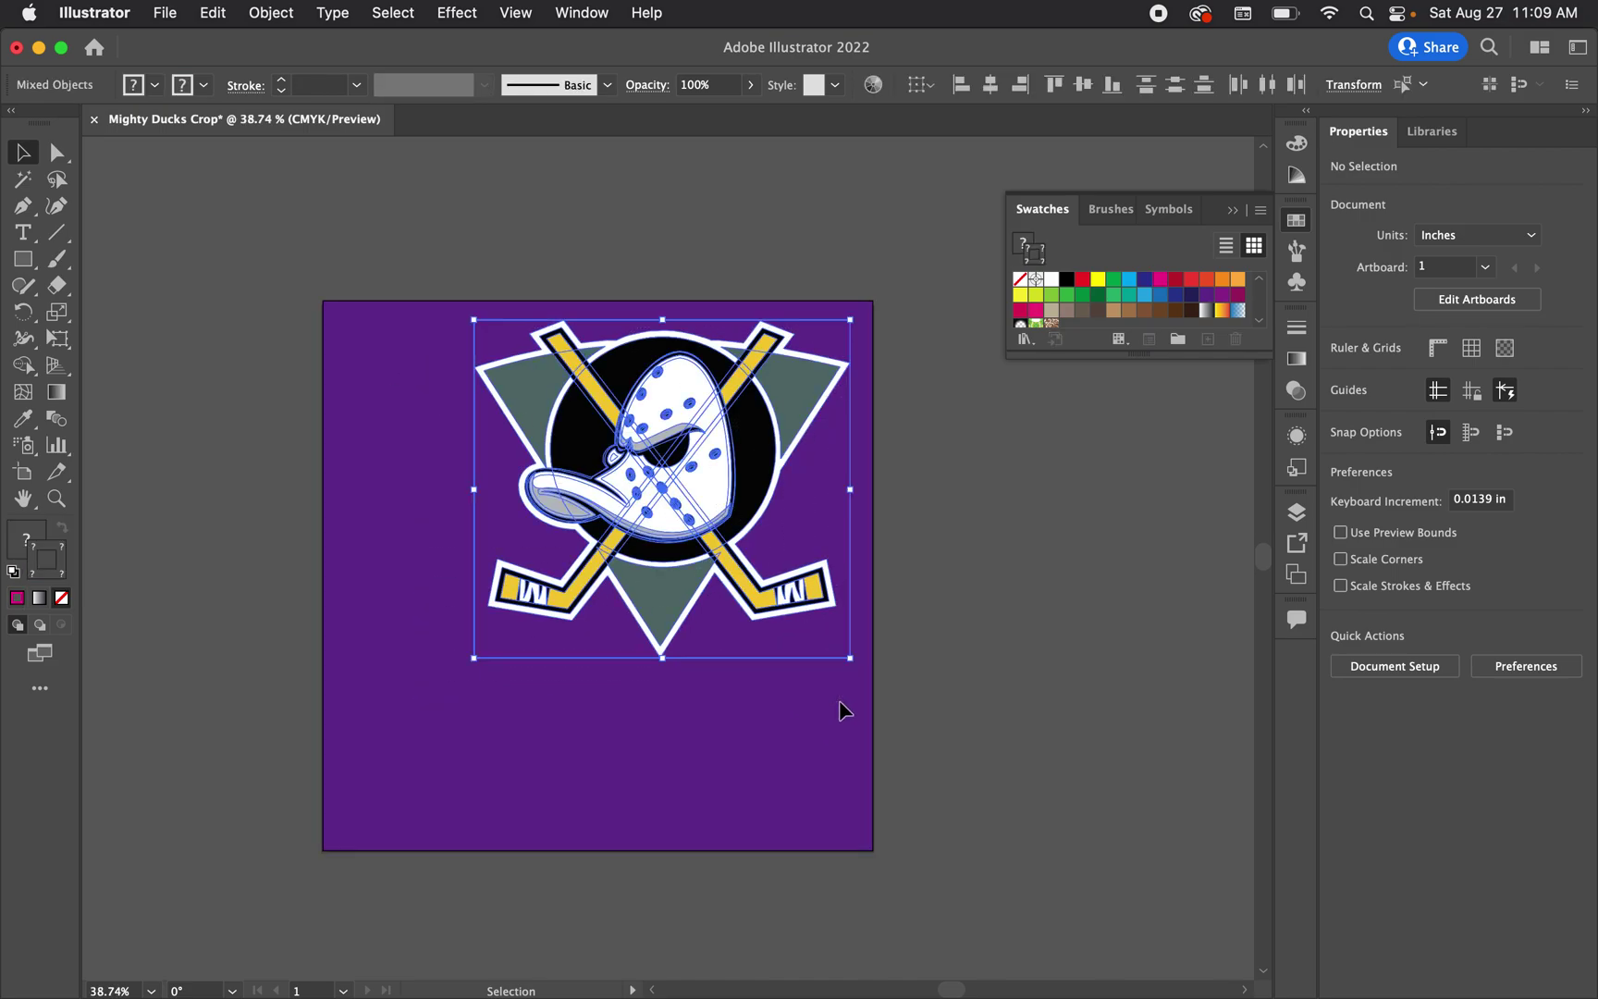
pyautogui.moveTo(718, 478); pyautogui.dragTo(706, 493)
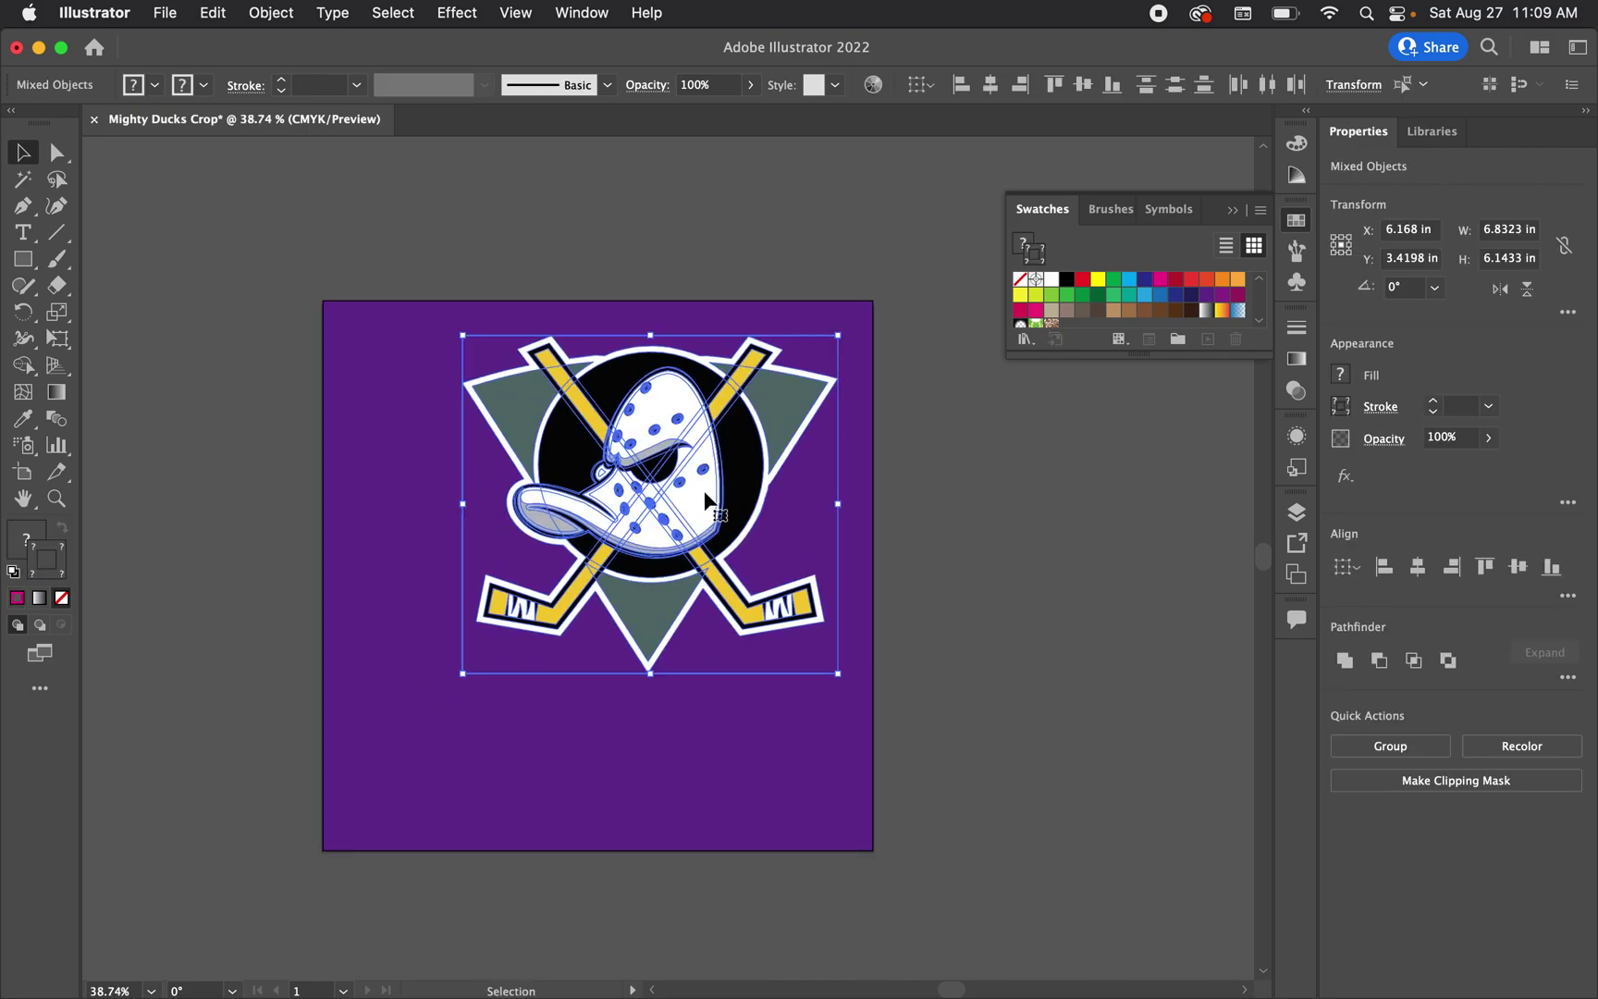
pyautogui.click(892, 365)
# Create a 0.25 by 0.25 in rectangle on the purple area left of the emblem's frame
pyautogui.scroll(2, 671, 463)
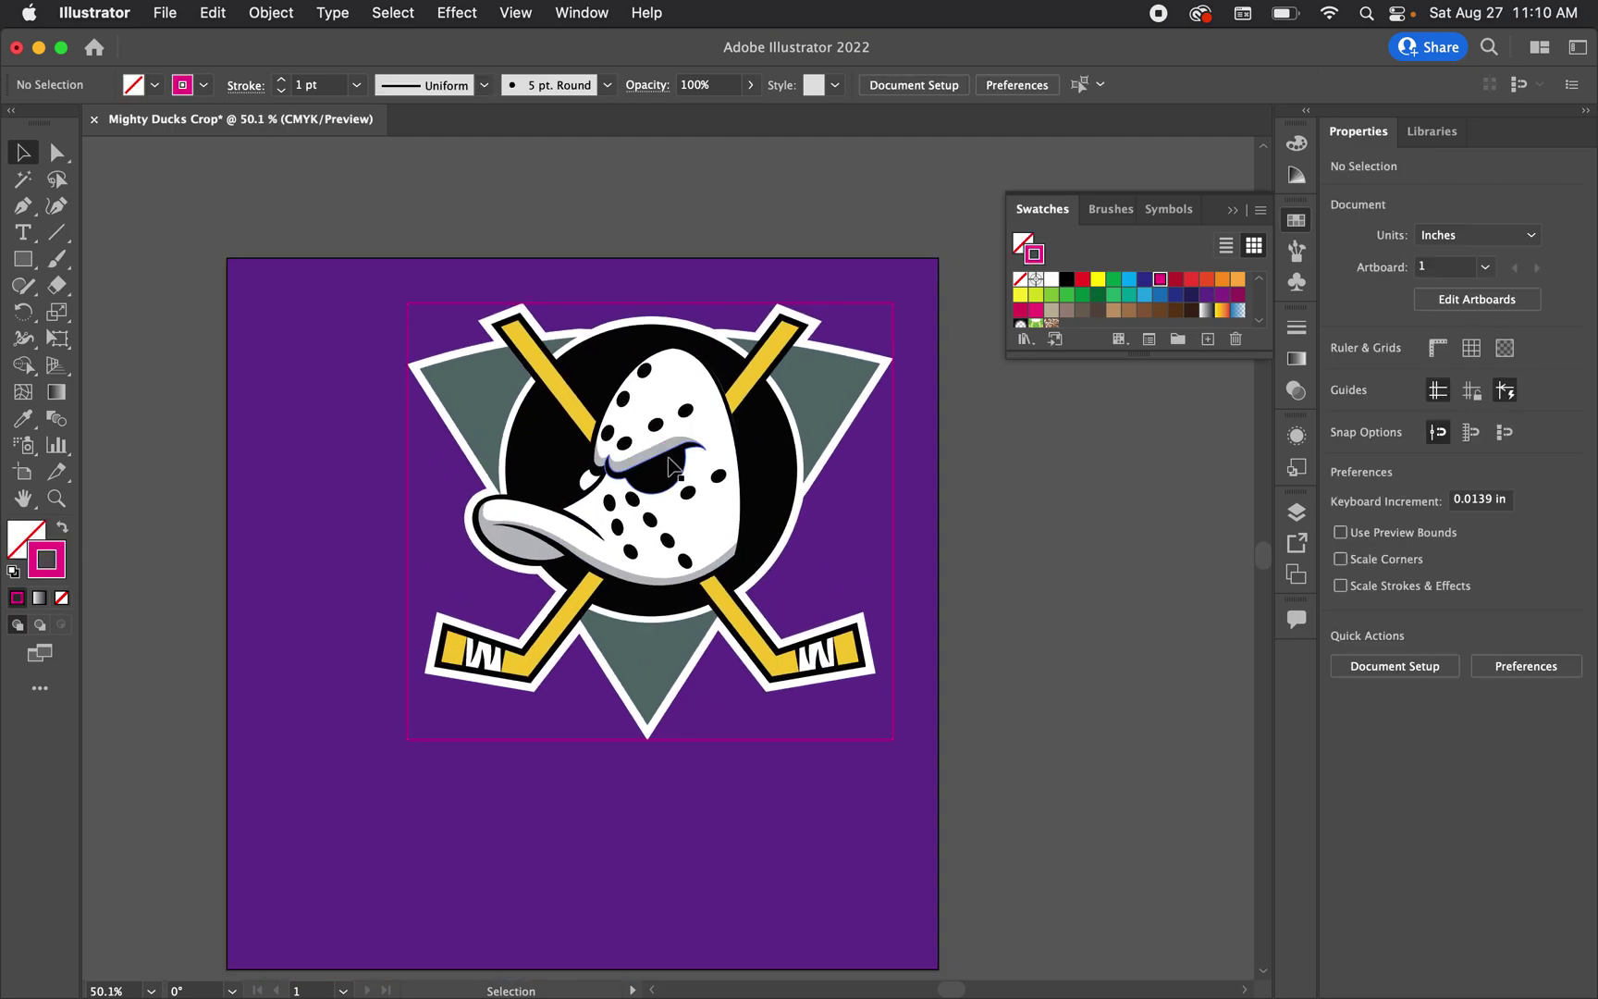
pyautogui.scroll(2, 669, 457)
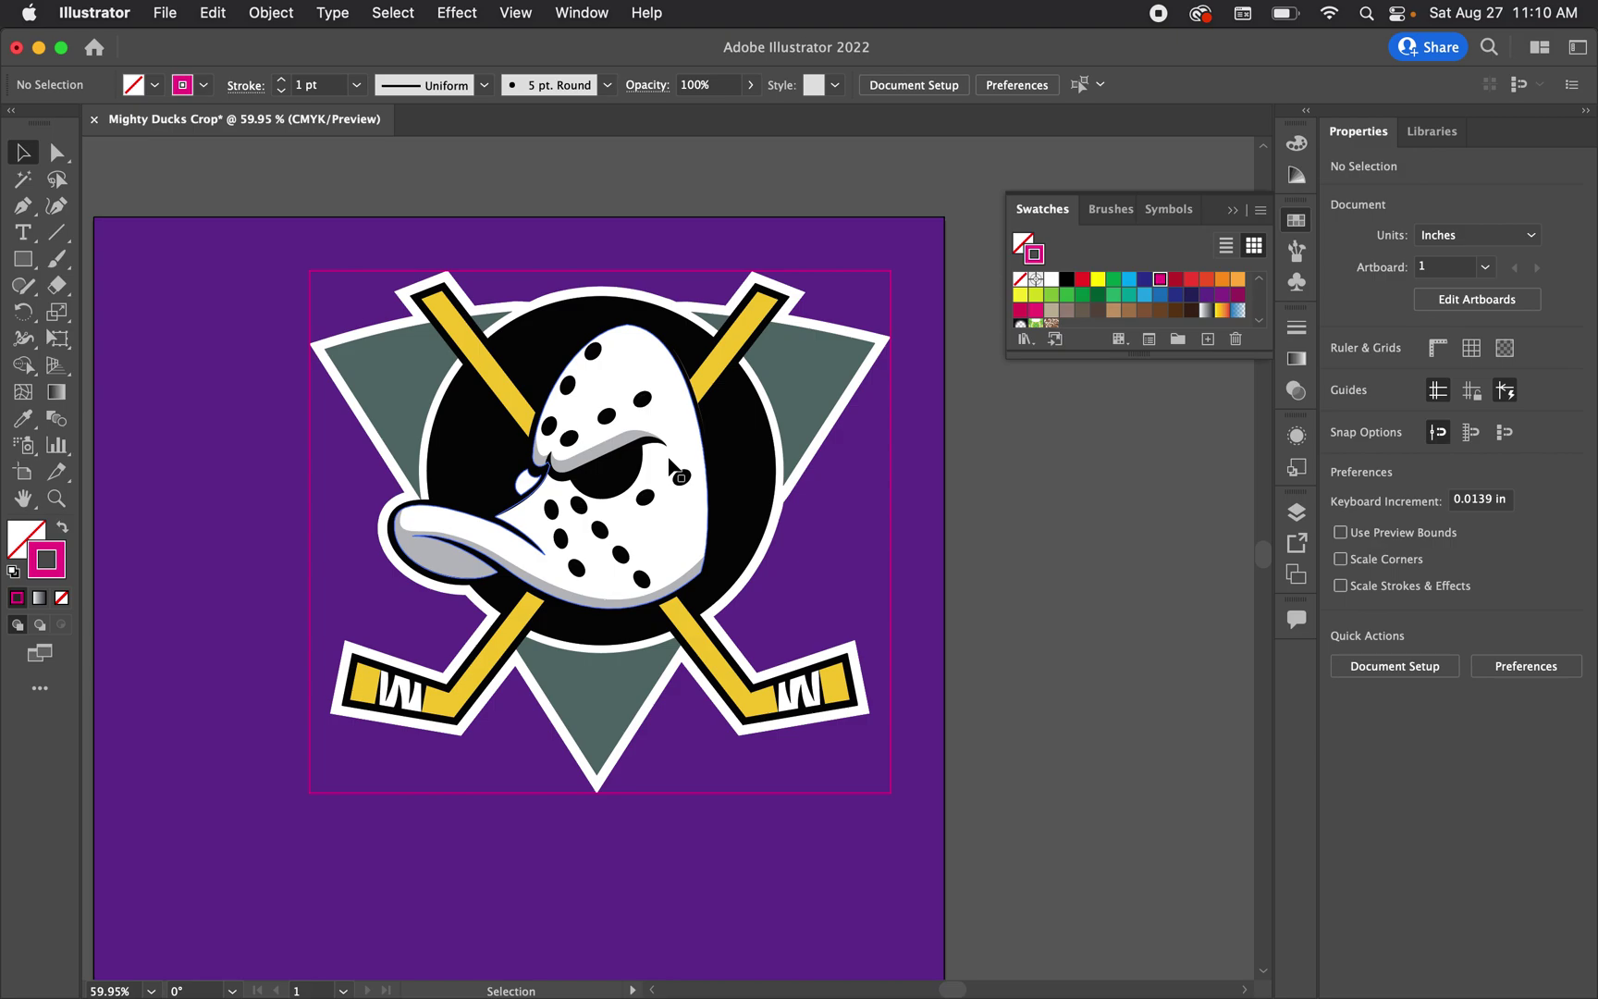
pyautogui.click(24, 267)
pyautogui.click(175, 281)
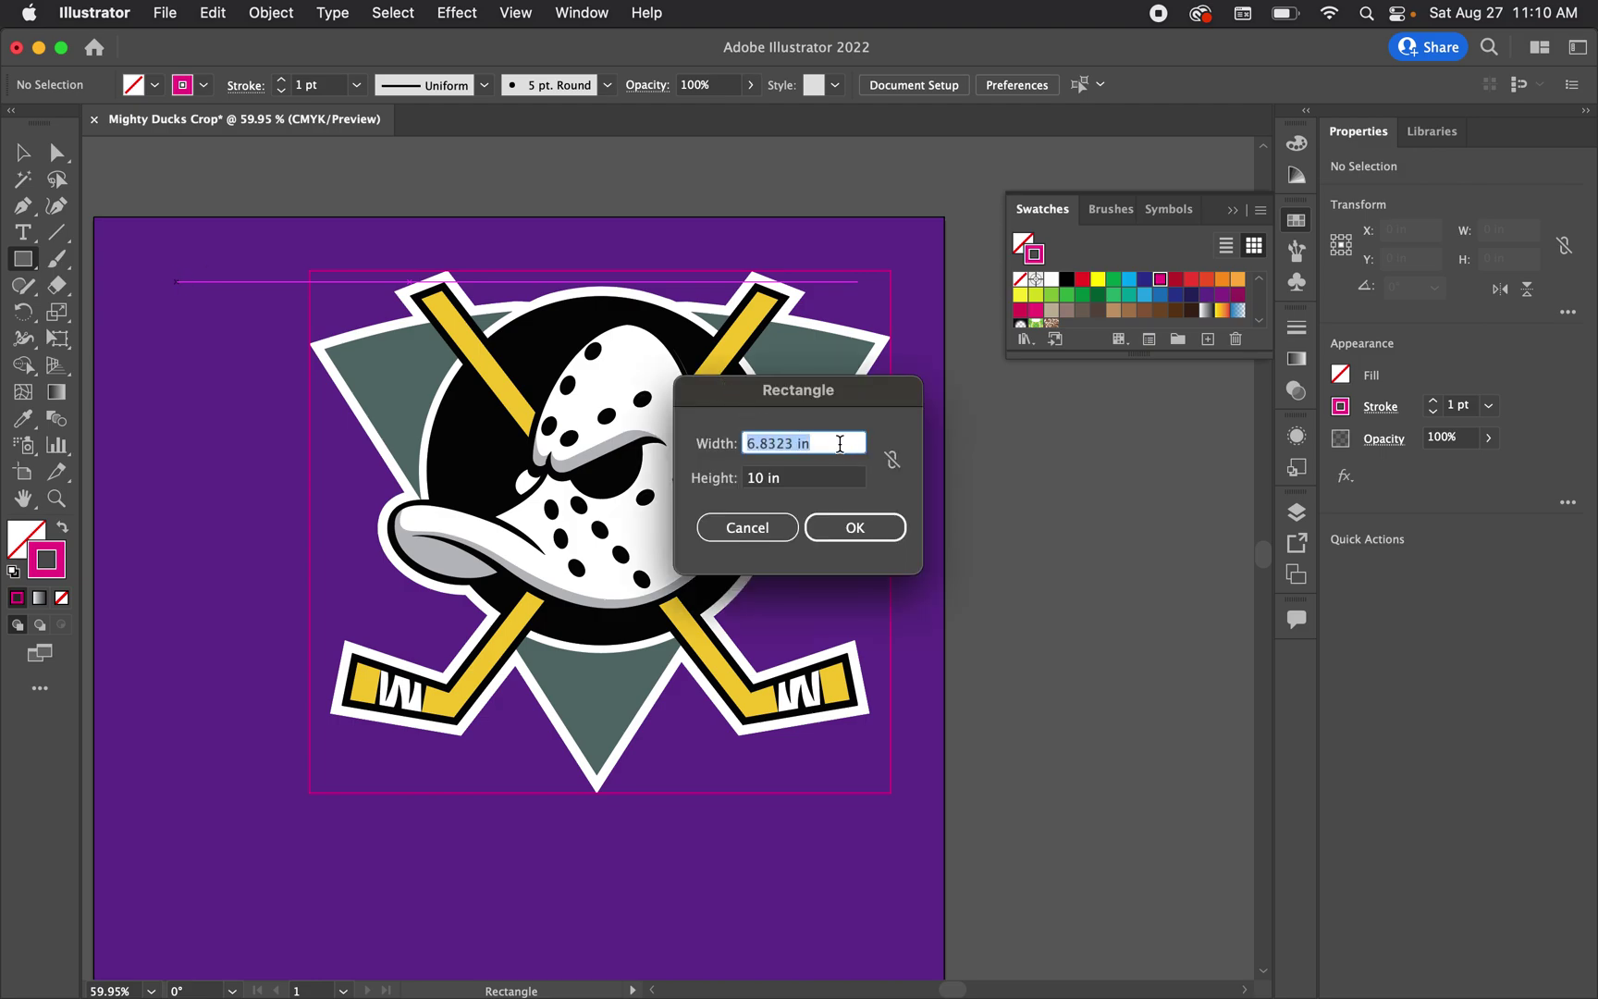
pyautogui.press('BackSpace')
pyautogui.press('Tab')
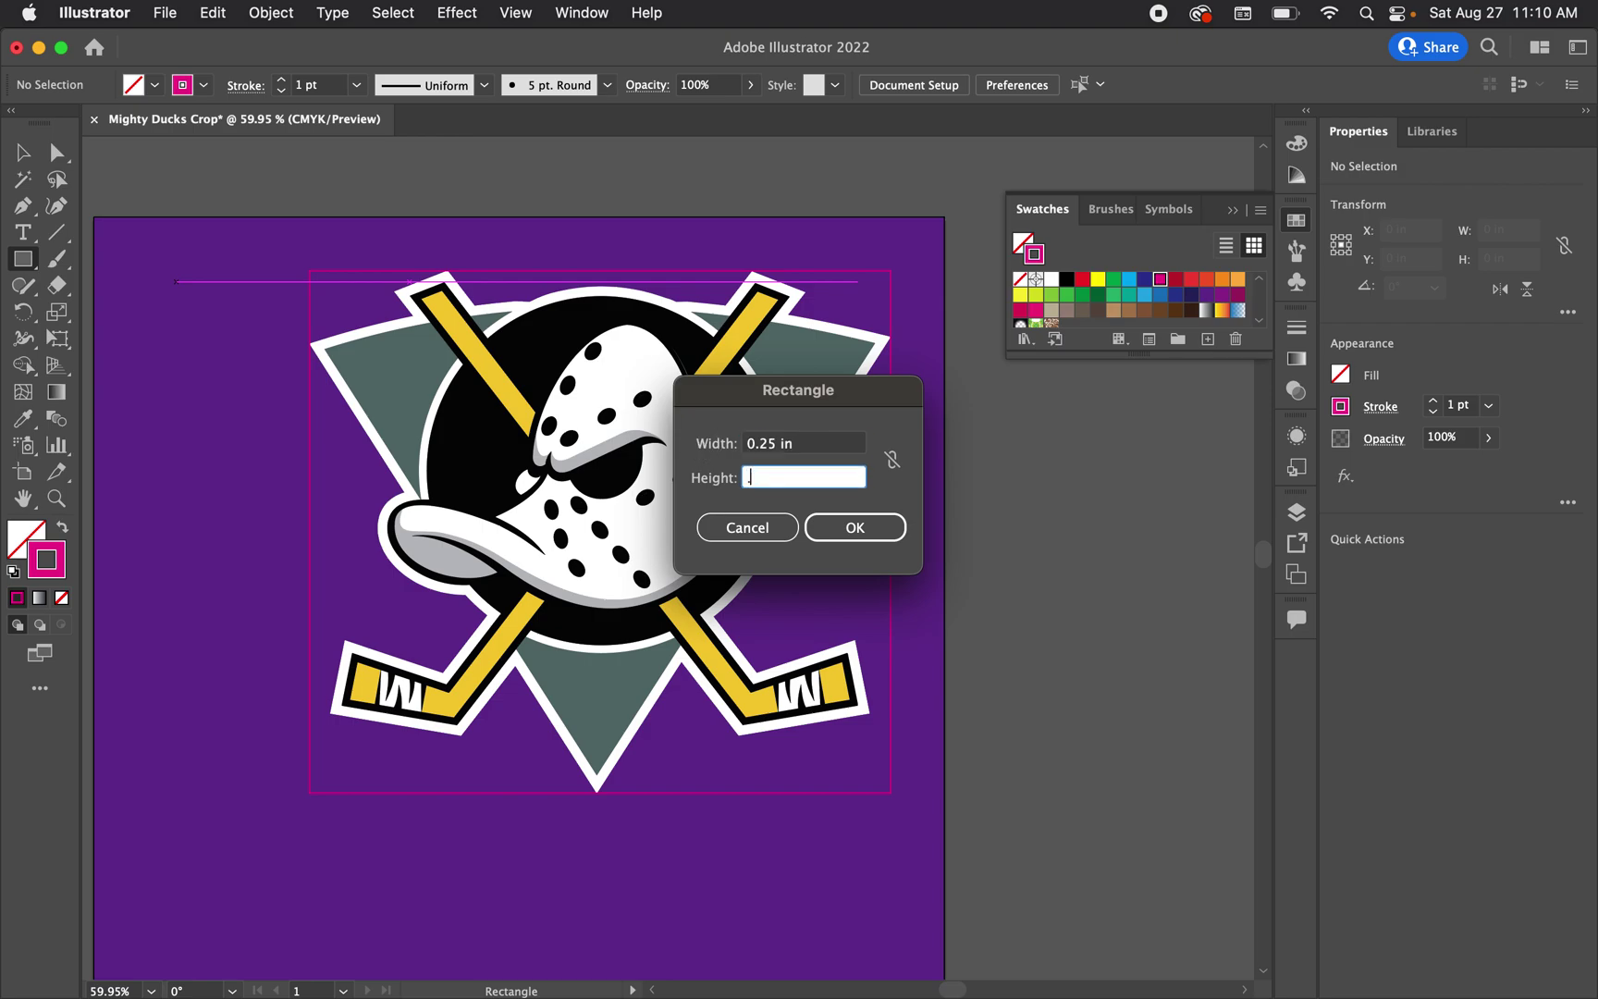
pyautogui.press('Return')
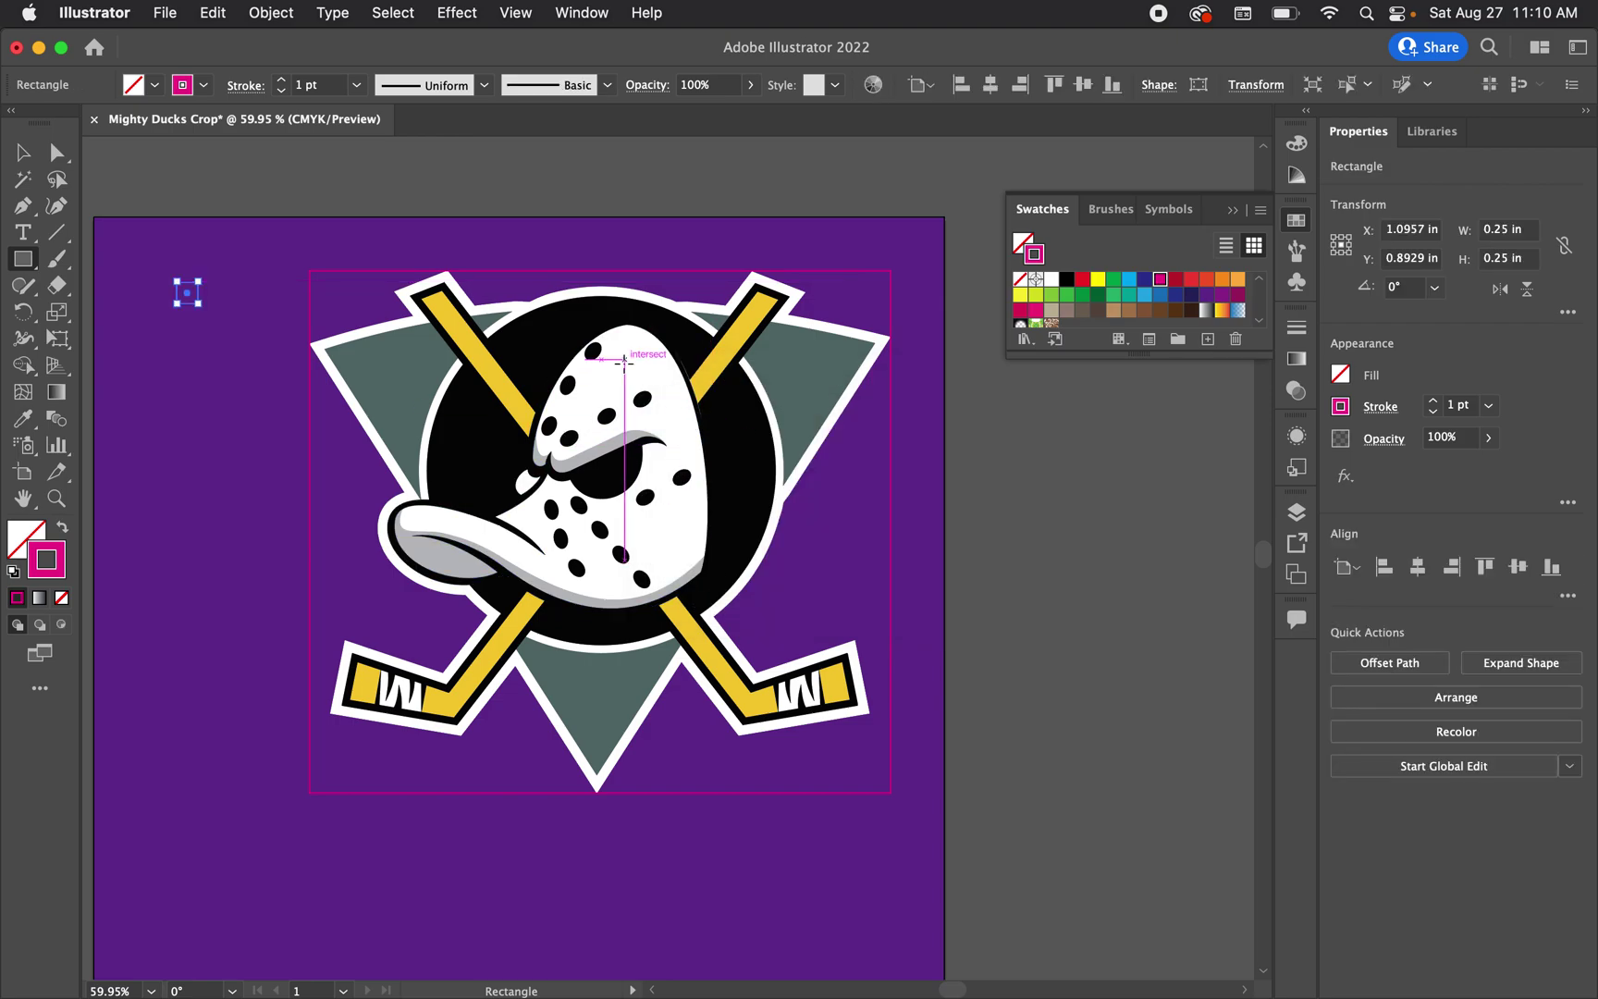
# Move the small square diagonally outside the frame's upper-left corner so the corners touch, at about X 2.4098 in, Y 0.505 in
pyautogui.scroll(2, 221, 278)
pyautogui.press('v')
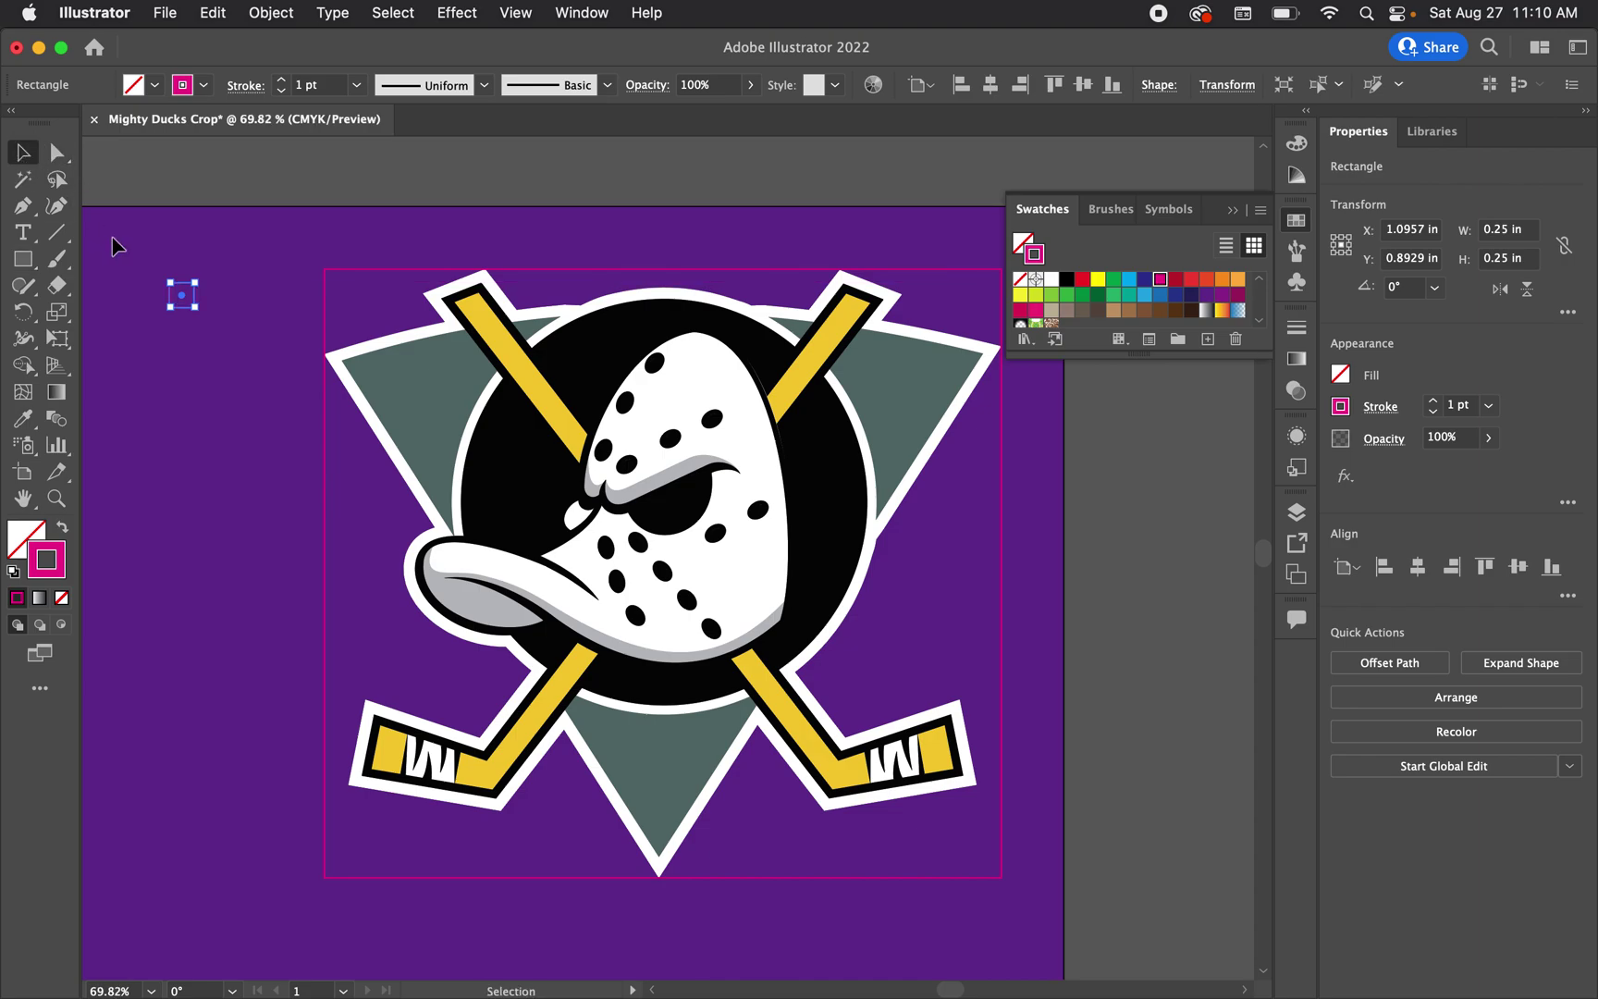
pyautogui.scroll(9, 113, 239)
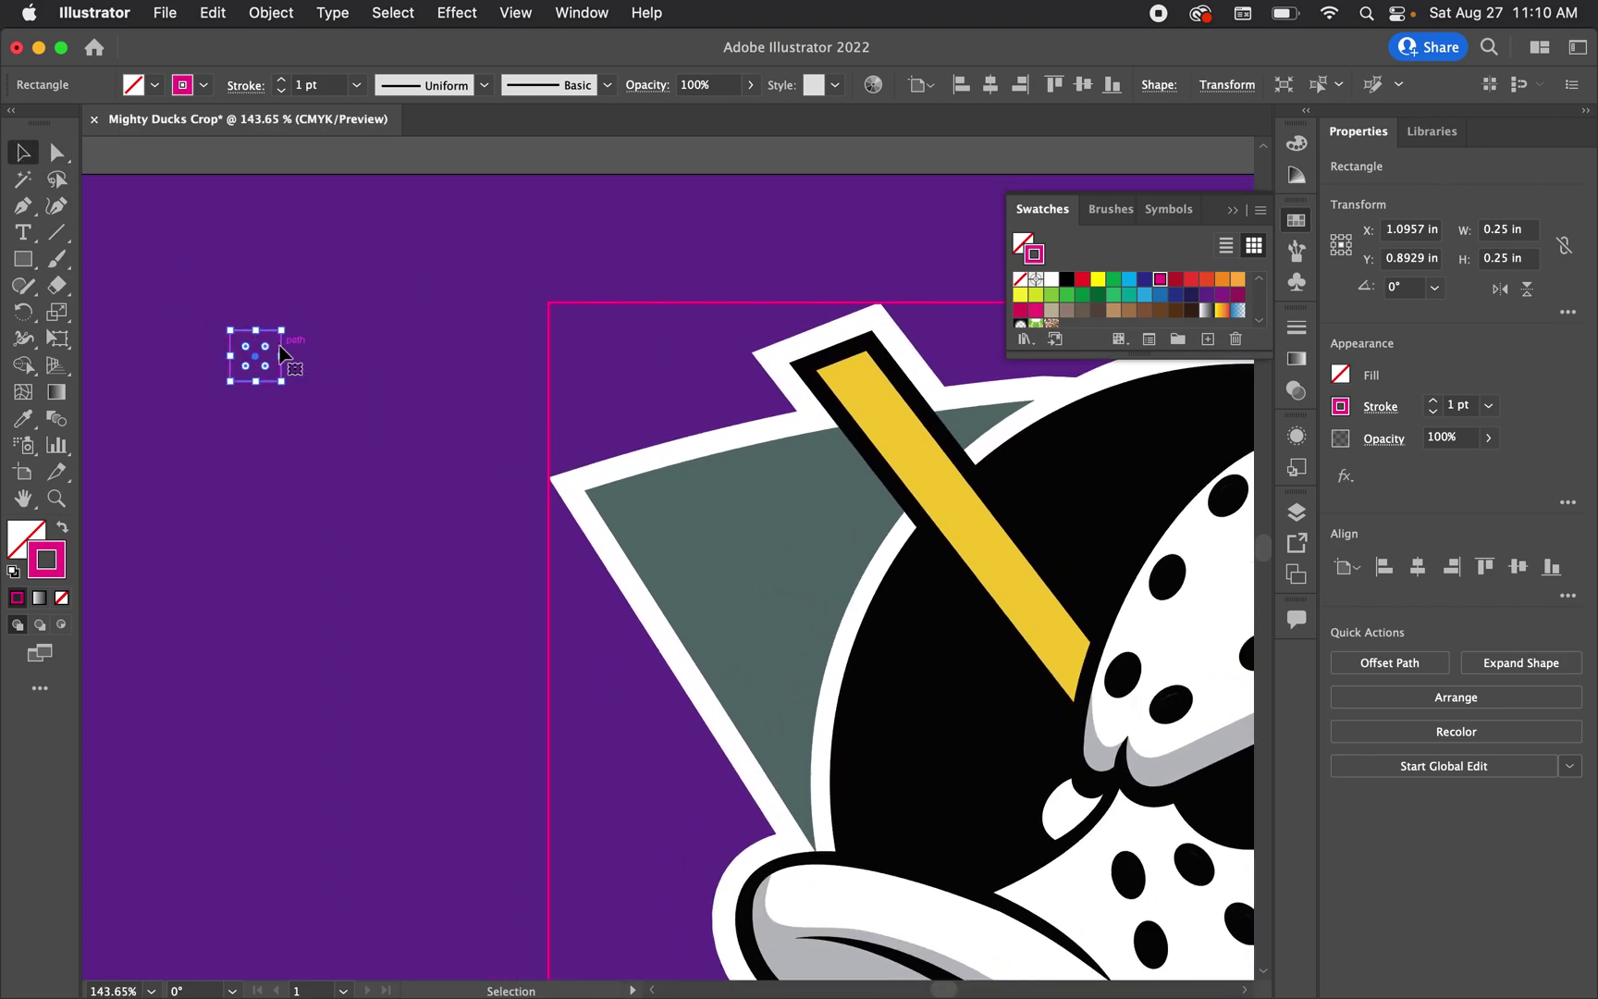
pyautogui.moveTo(233, 375); pyautogui.dragTo(503, 284)
pyautogui.scroll(6, 595, 271)
pyautogui.click(557, 271)
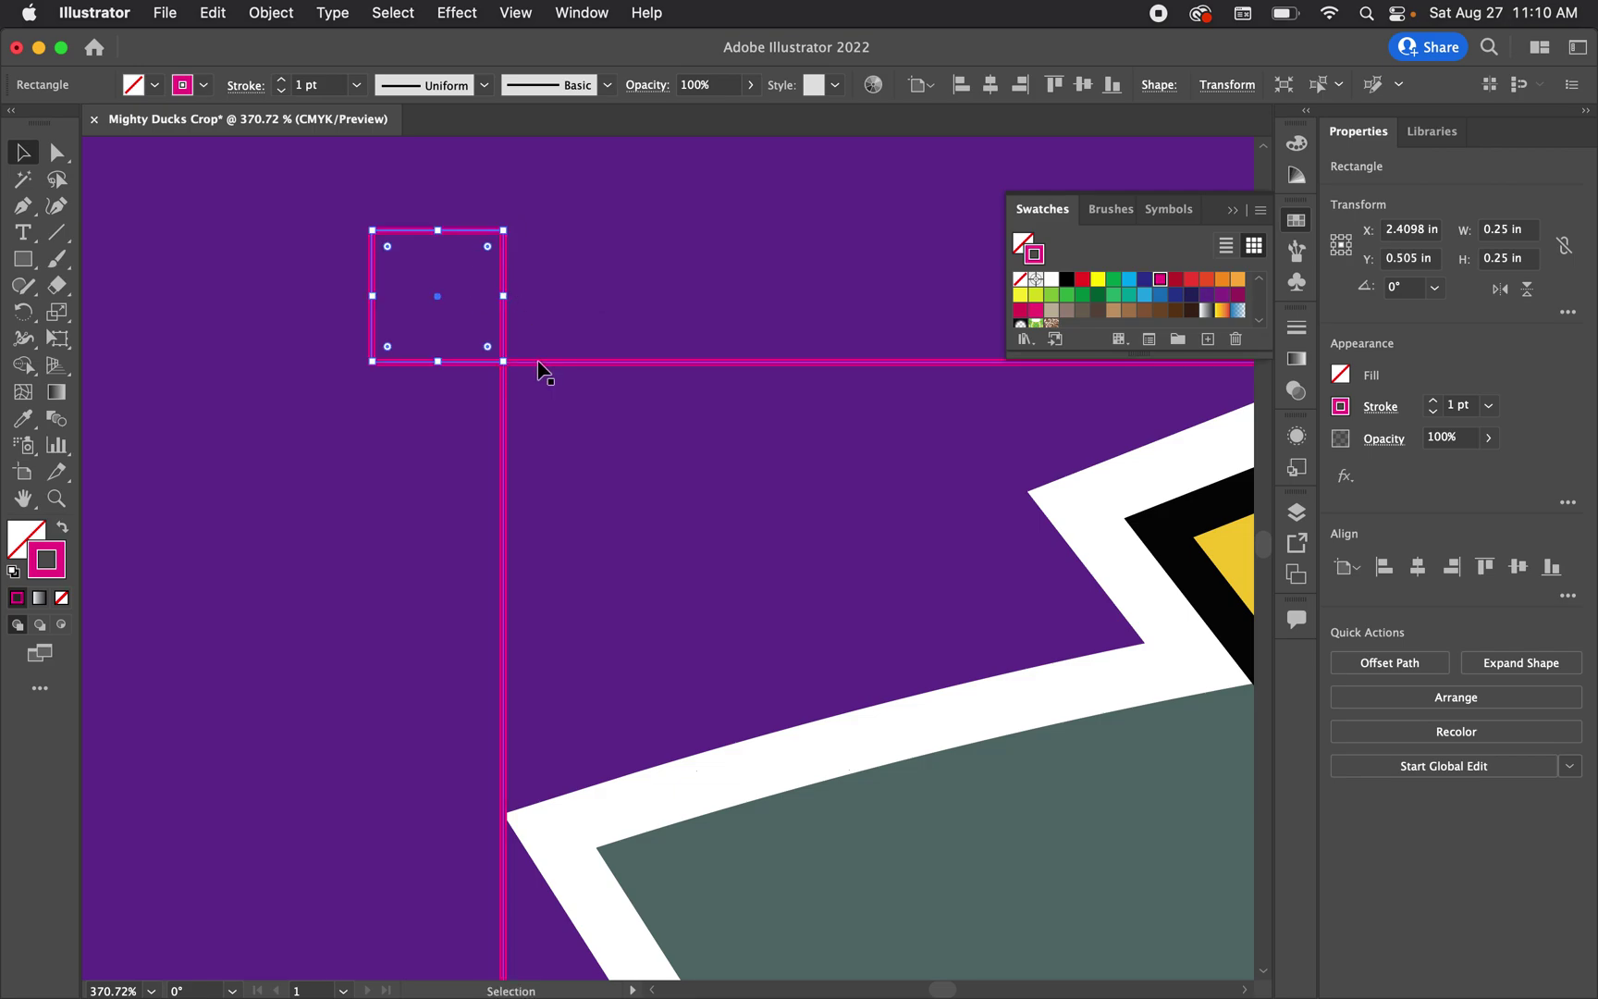
# Deselect the square, inspect where it meets the frame's upper-left corner in Outline view at up to 64000% zoom, and return to Preview
pyautogui.press('super+y')
pyautogui.scroll(3, 521, 374)
pyautogui.click(462, 388)
pyautogui.scroll(10, 462, 396)
pyautogui.scroll(5, 552, 323)
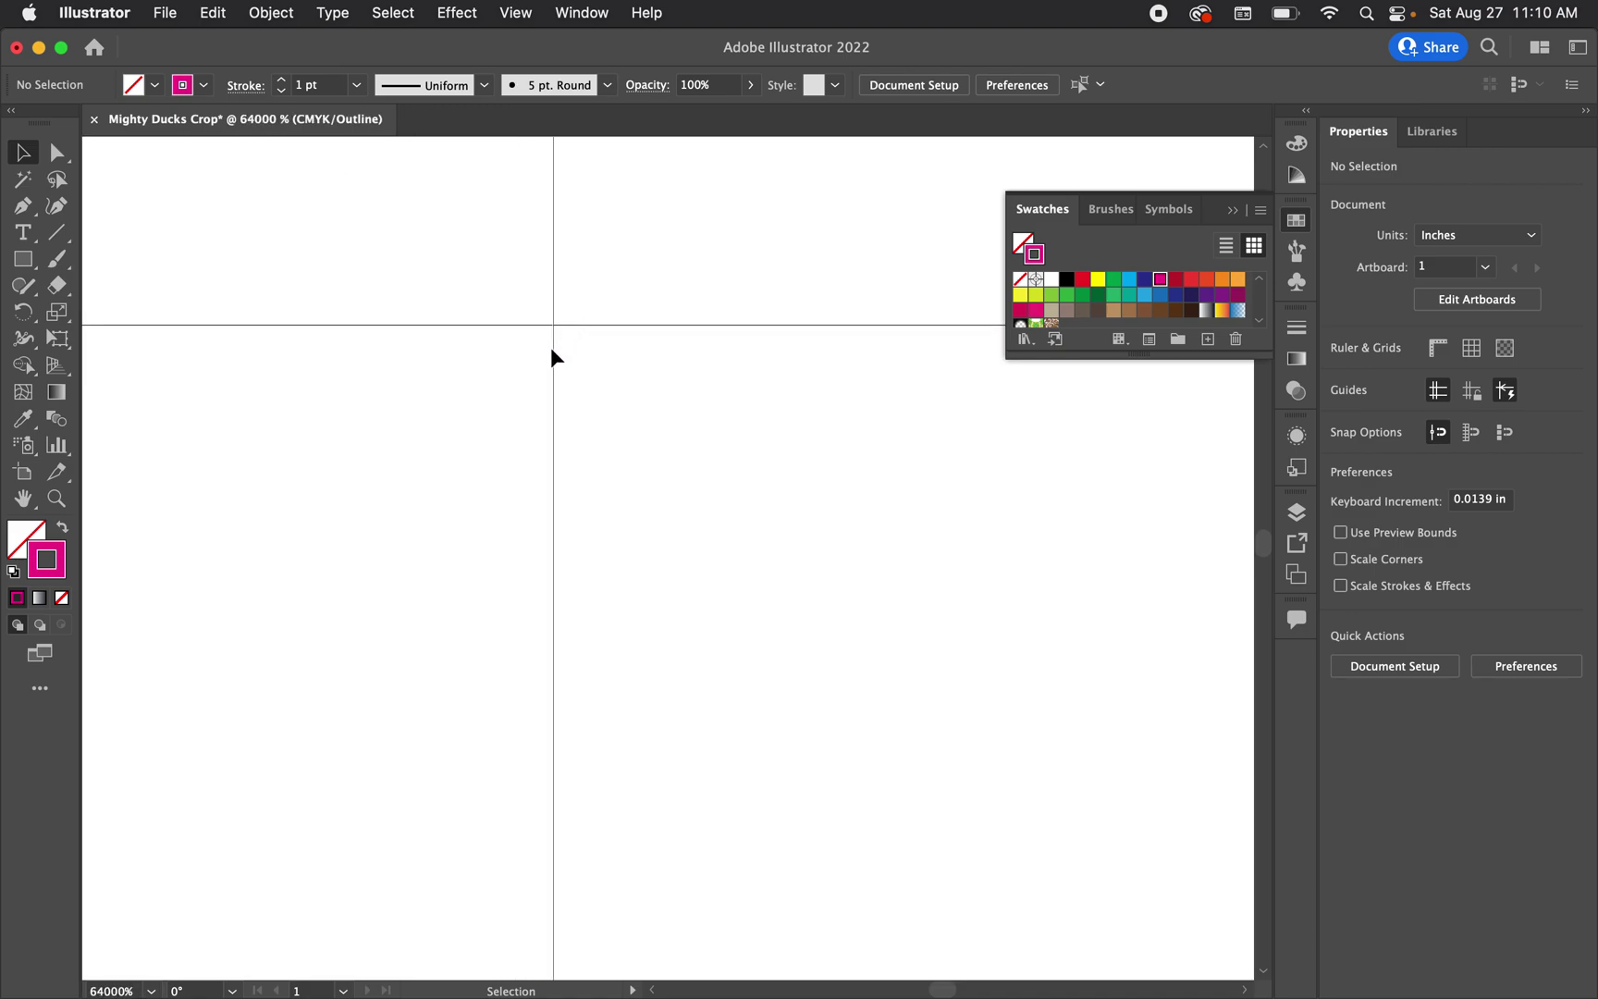
pyautogui.scroll(-8, 533, 455)
pyautogui.scroll(-6, 532, 456)
pyautogui.press('super+y')
pyautogui.scroll(-3, 533, 456)
pyautogui.moveTo(361, 421); pyautogui.dragTo(652, 410)
pyautogui.press('super+z')
pyautogui.click(400, 420)
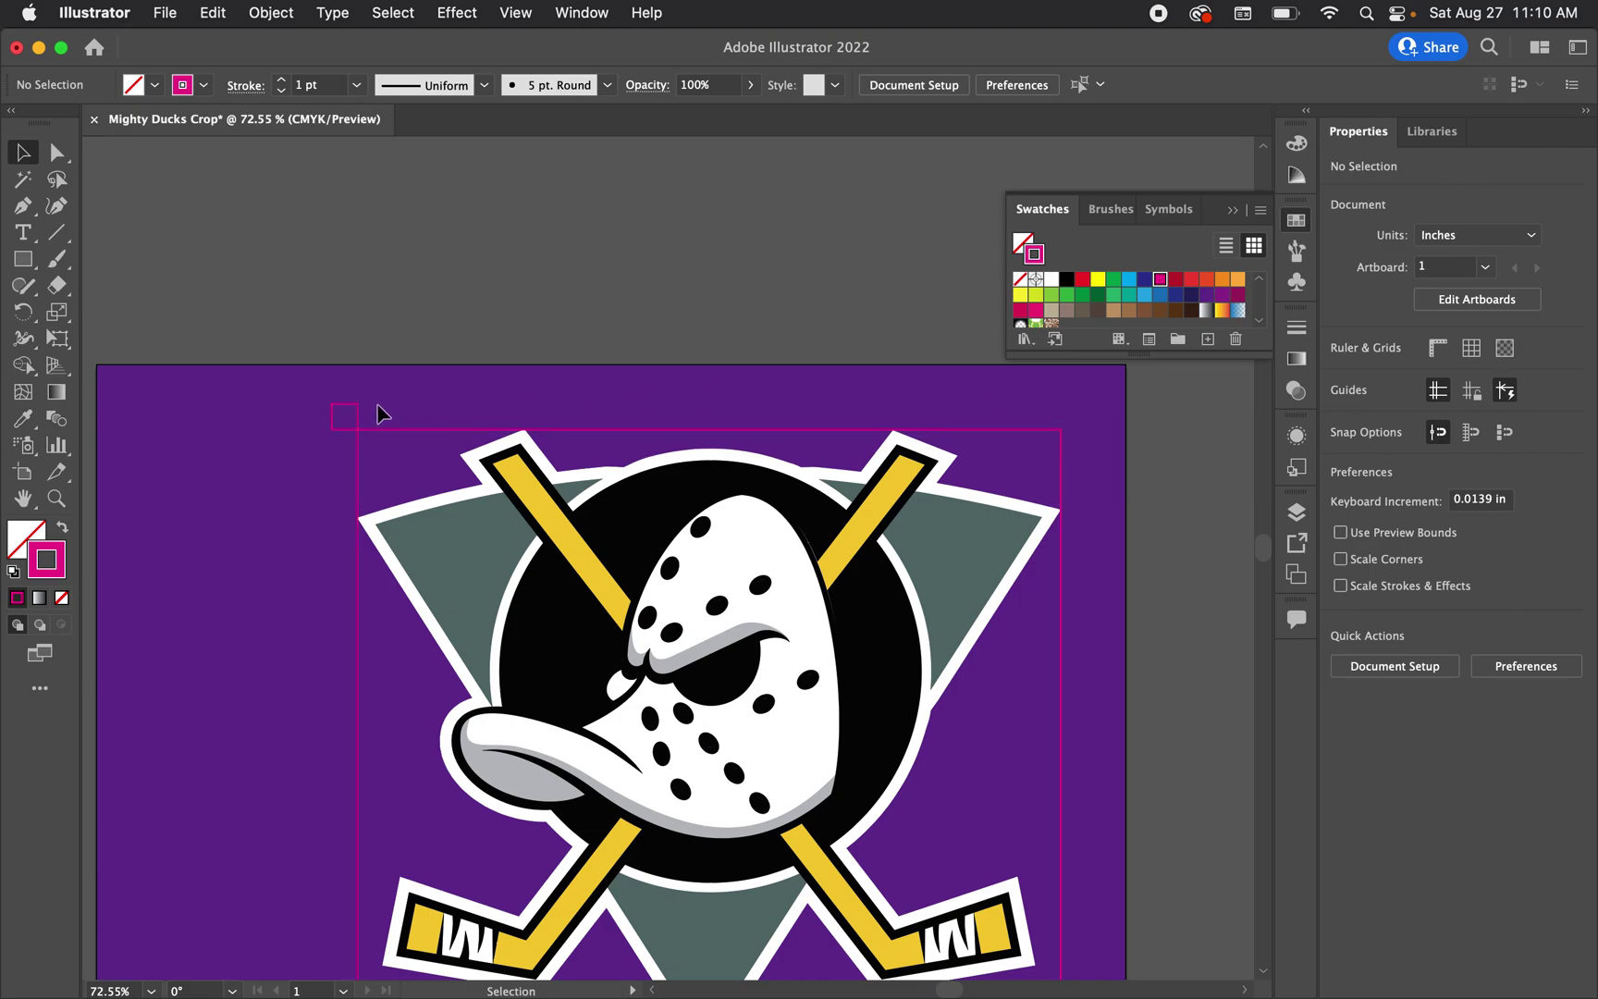
# Copy the small square horizontally to outside the frame's upper-right corner and align the touching corners in Outline view at about X 9.4921 in, Y 0.505 in
pyautogui.moveTo(361, 420); pyautogui.dragTo(1094, 424)
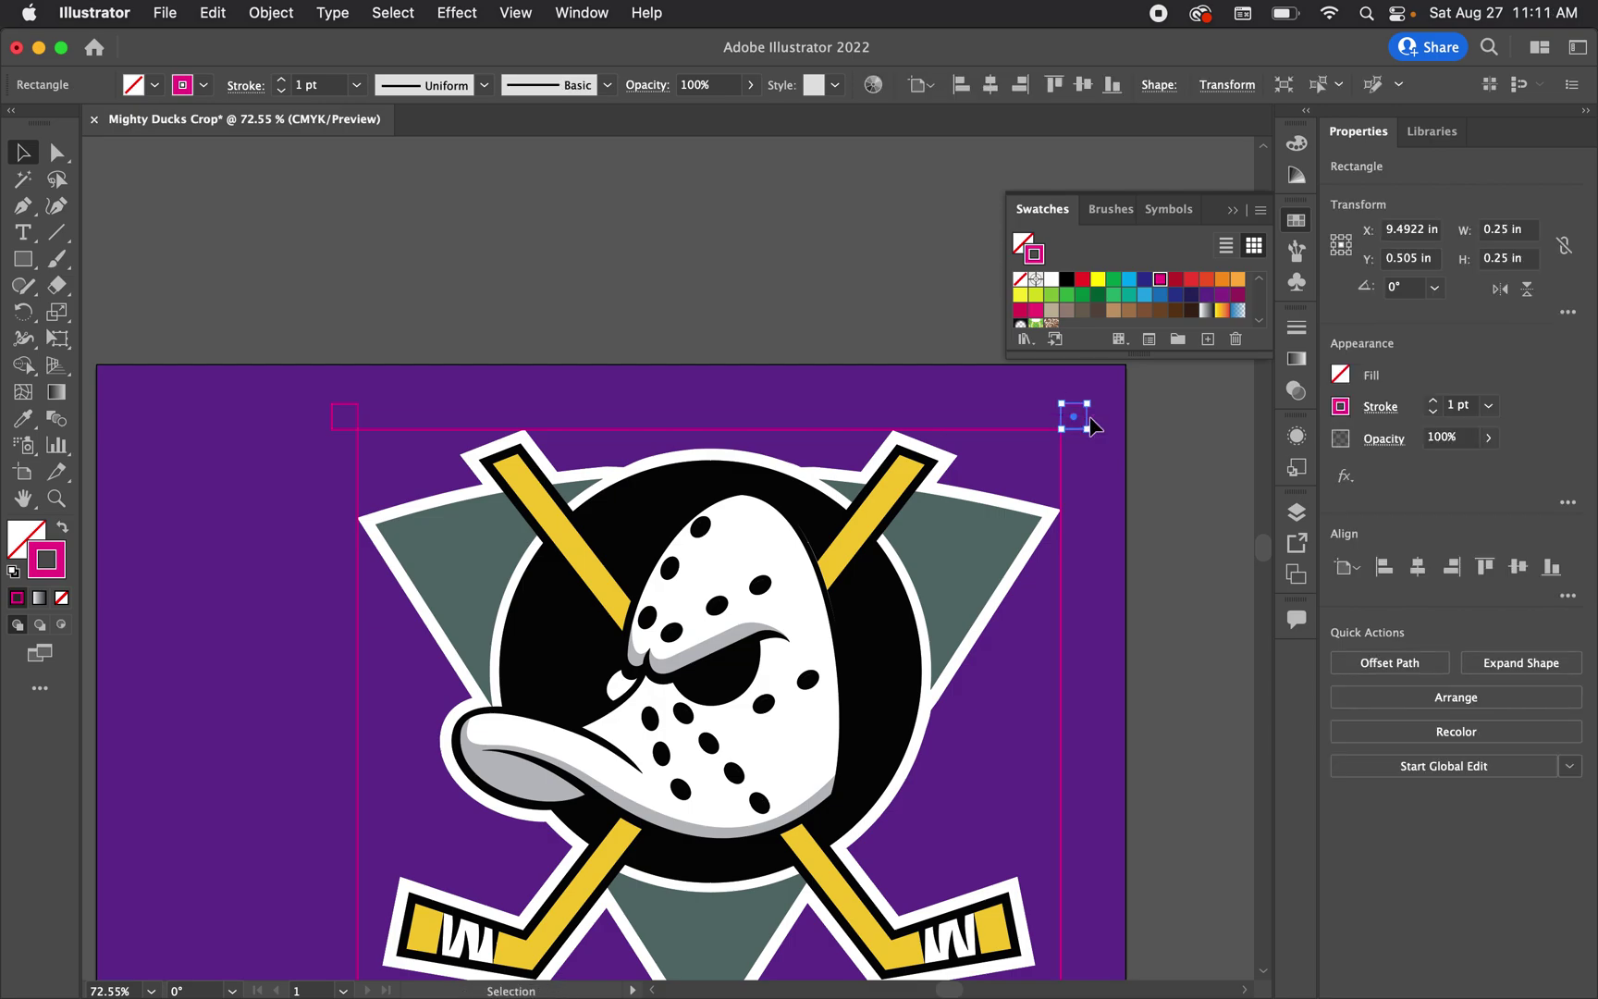
pyautogui.click(1088, 467)
pyautogui.scroll(2, 1088, 465)
pyautogui.scroll(1, 1075, 439)
pyautogui.press('super+y')
pyautogui.scroll(2, 1058, 422)
pyautogui.scroll(8, 921, 427)
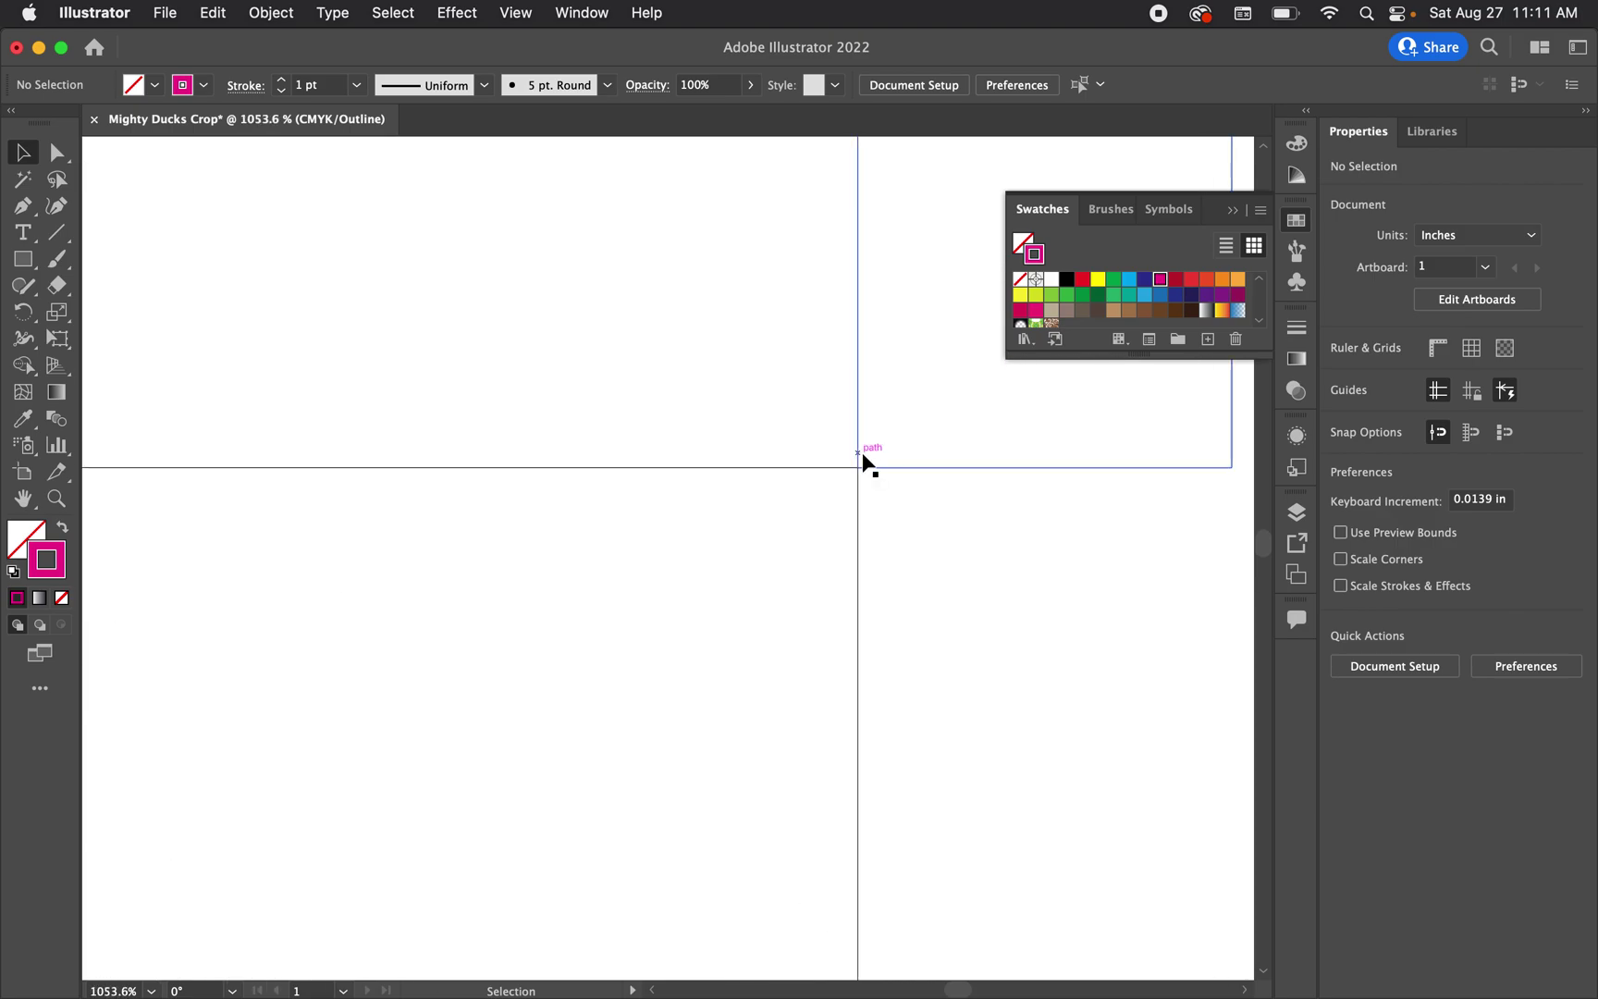
pyautogui.scroll(6, 848, 482)
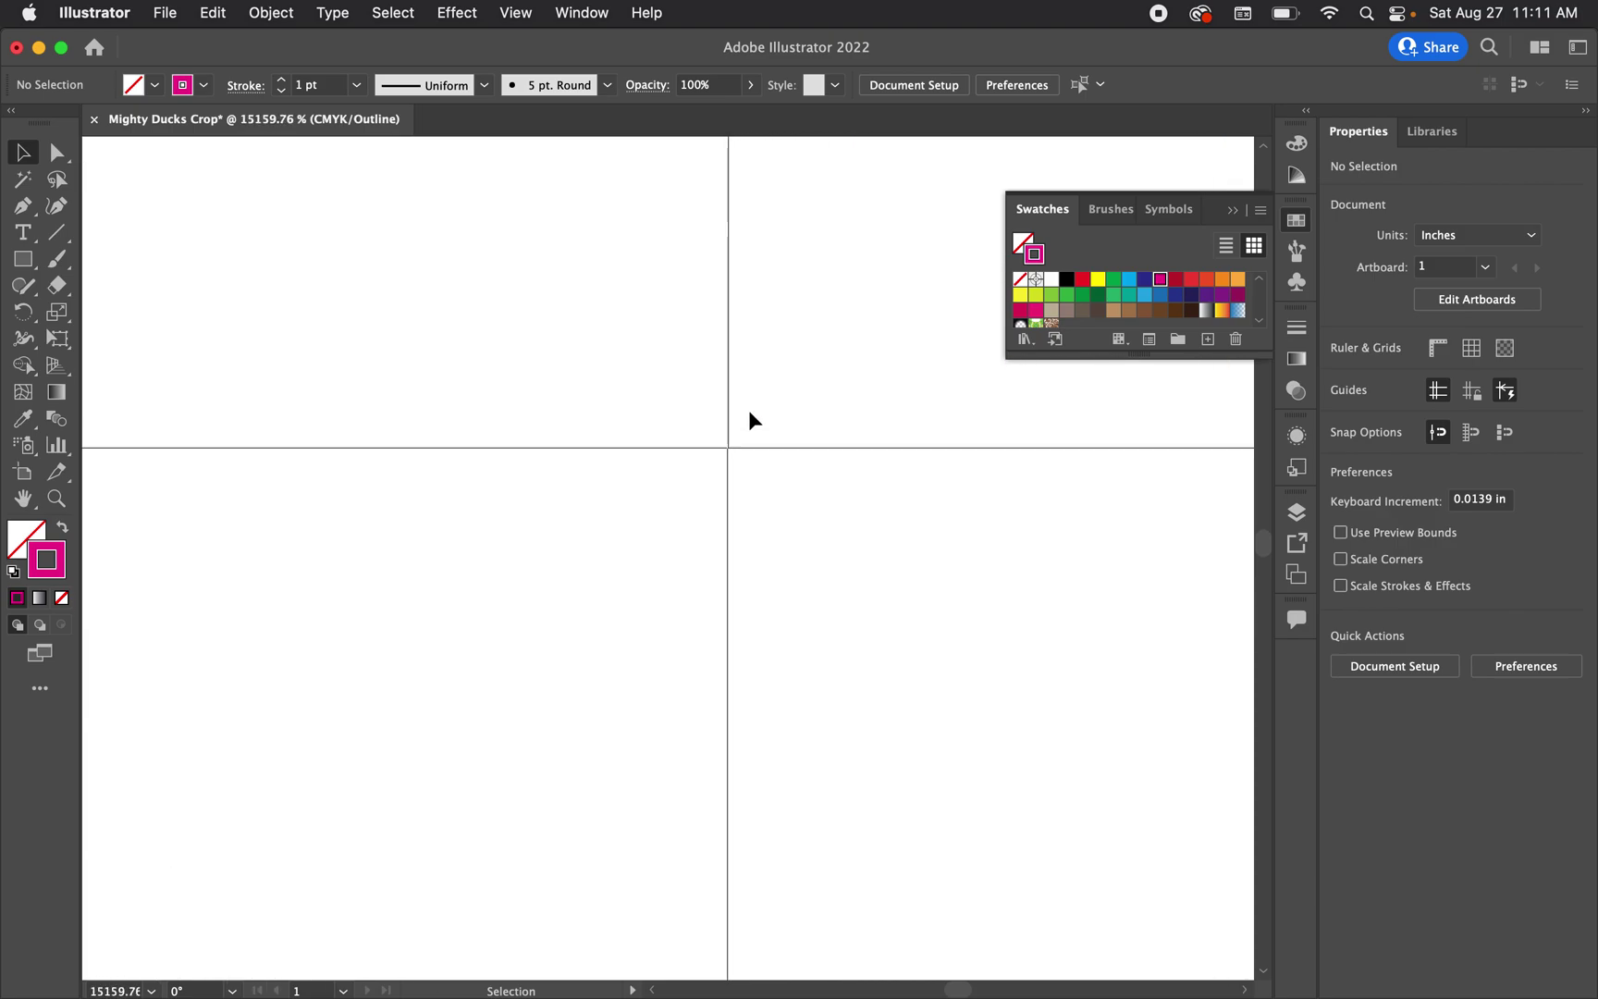
pyautogui.moveTo(712, 440)
pyautogui.mouseDown()
pyautogui.moveTo(738, 441)
pyautogui.moveTo(709, 439)
pyautogui.mouseUp()
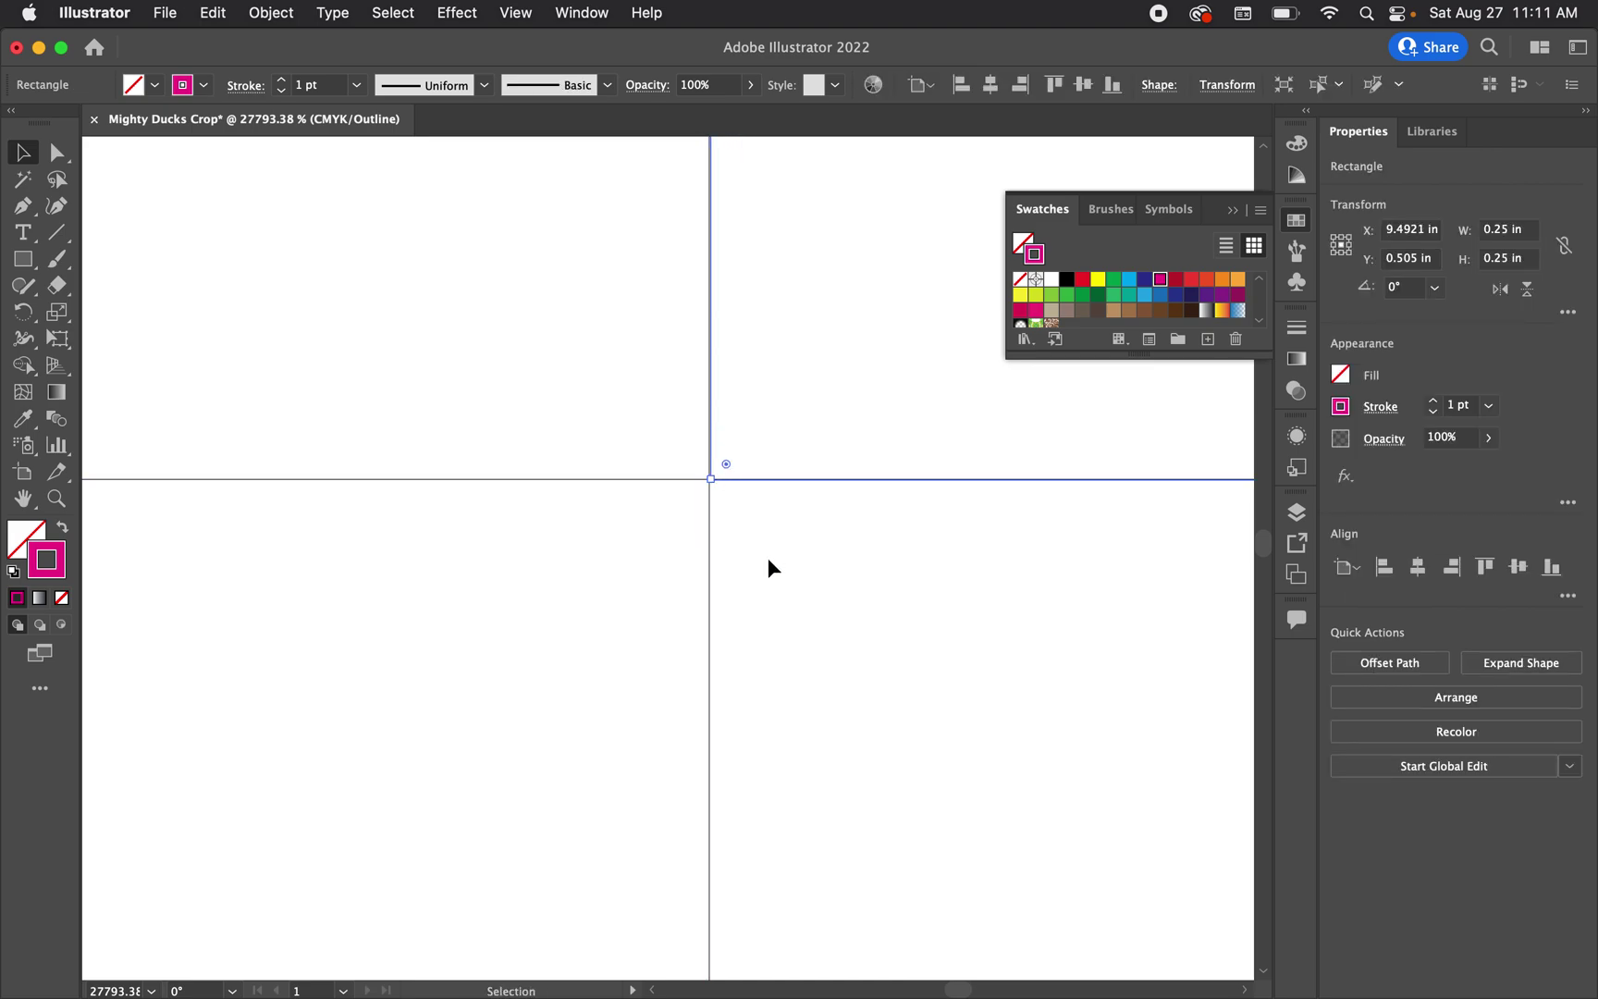
# Deselect the square, inspect how it meets the frame's upper-right corner up close, and return to Preview
pyautogui.click(768, 558)
pyautogui.scroll(2, 738, 489)
pyautogui.scroll(-5, 686, 477)
pyautogui.scroll(-8, 685, 474)
pyautogui.scroll(-3, 685, 473)
pyautogui.press('super+y')
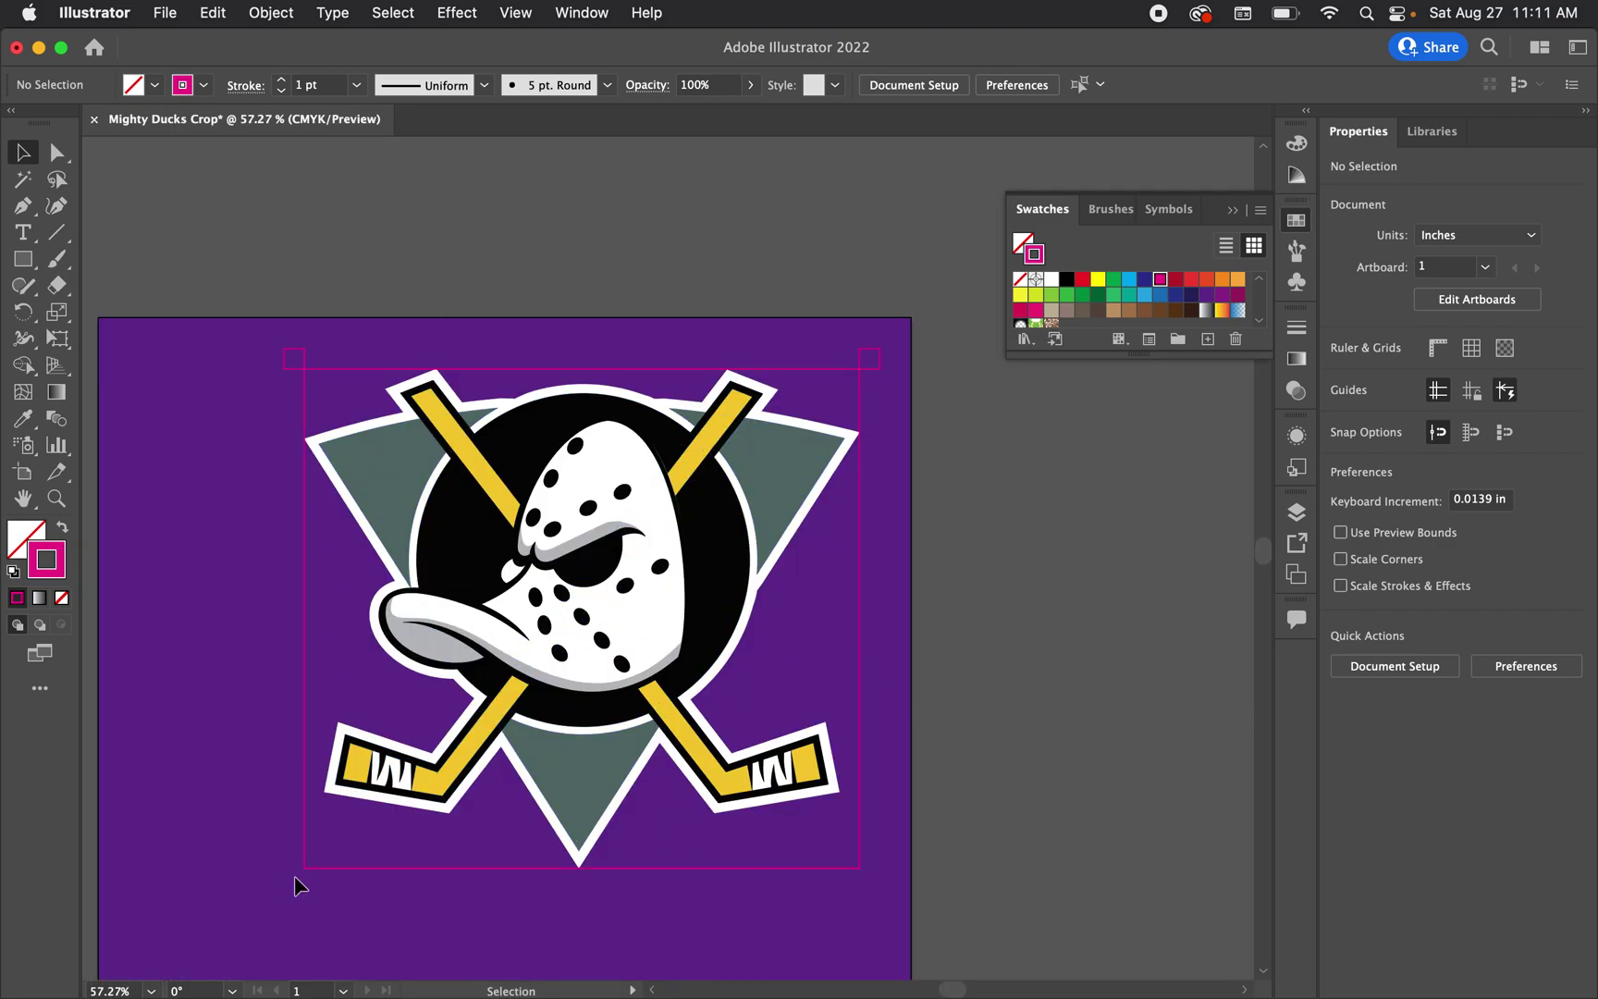
# Copy the two upper corner squares straight down about 6.39 in to outside the frame's lower corners, and deselect them
pyautogui.click(880, 365)
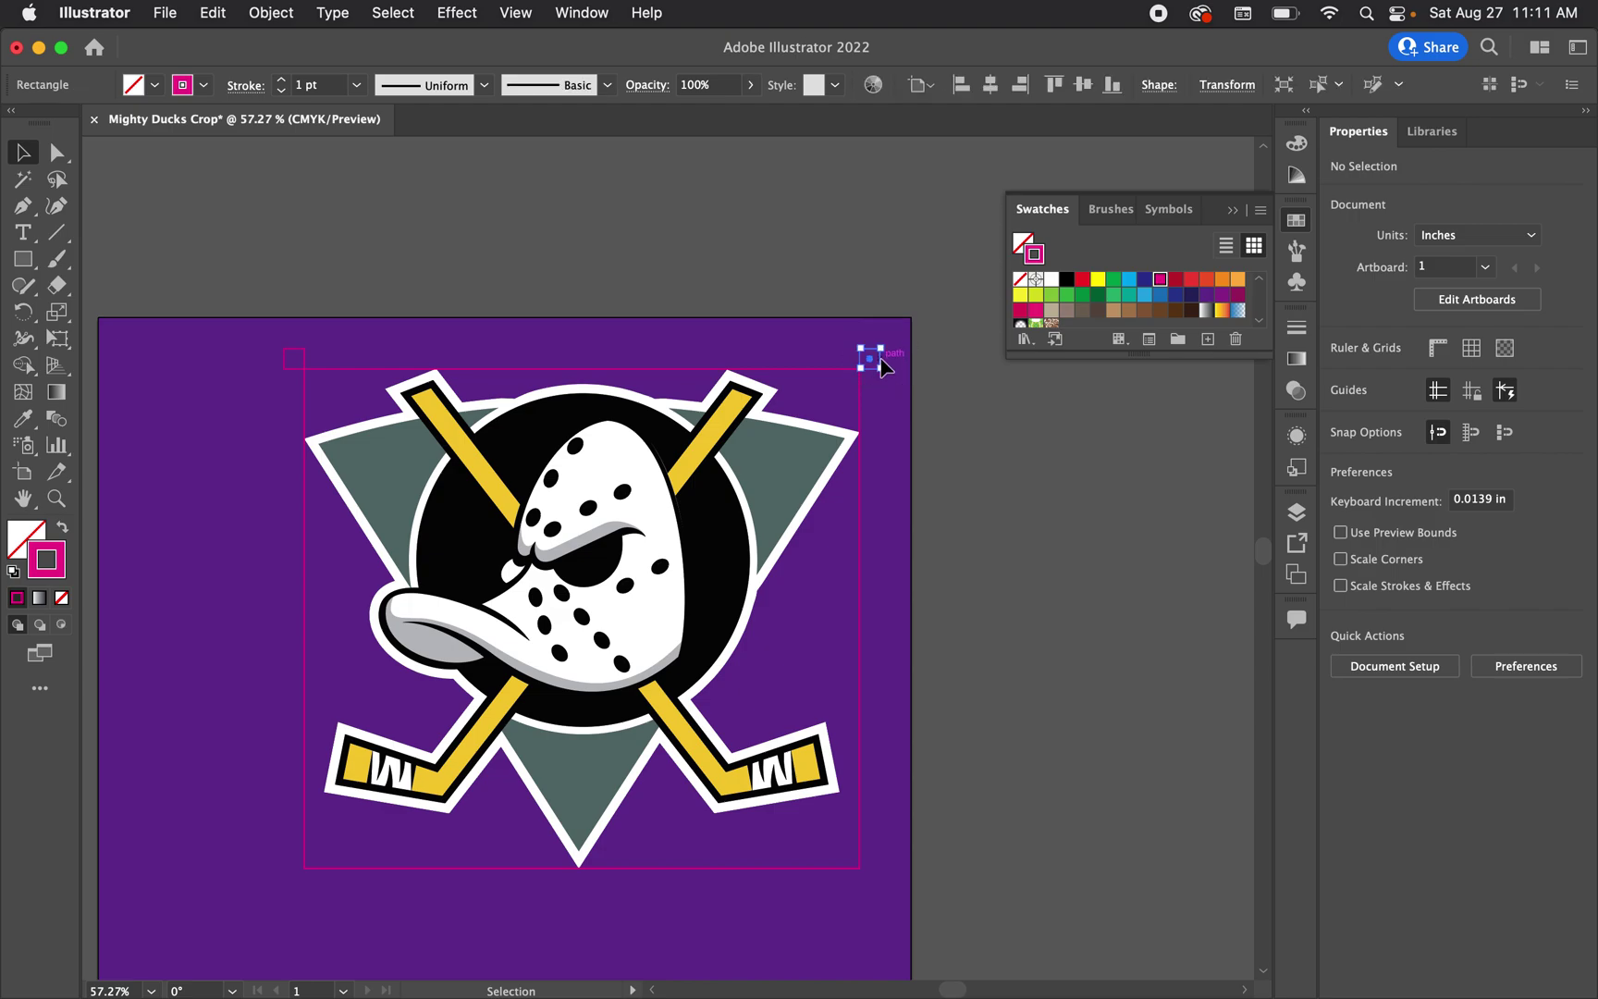
pyautogui.keyDown('shift'); pyautogui.click(308, 361); pyautogui.keyUp('shift')
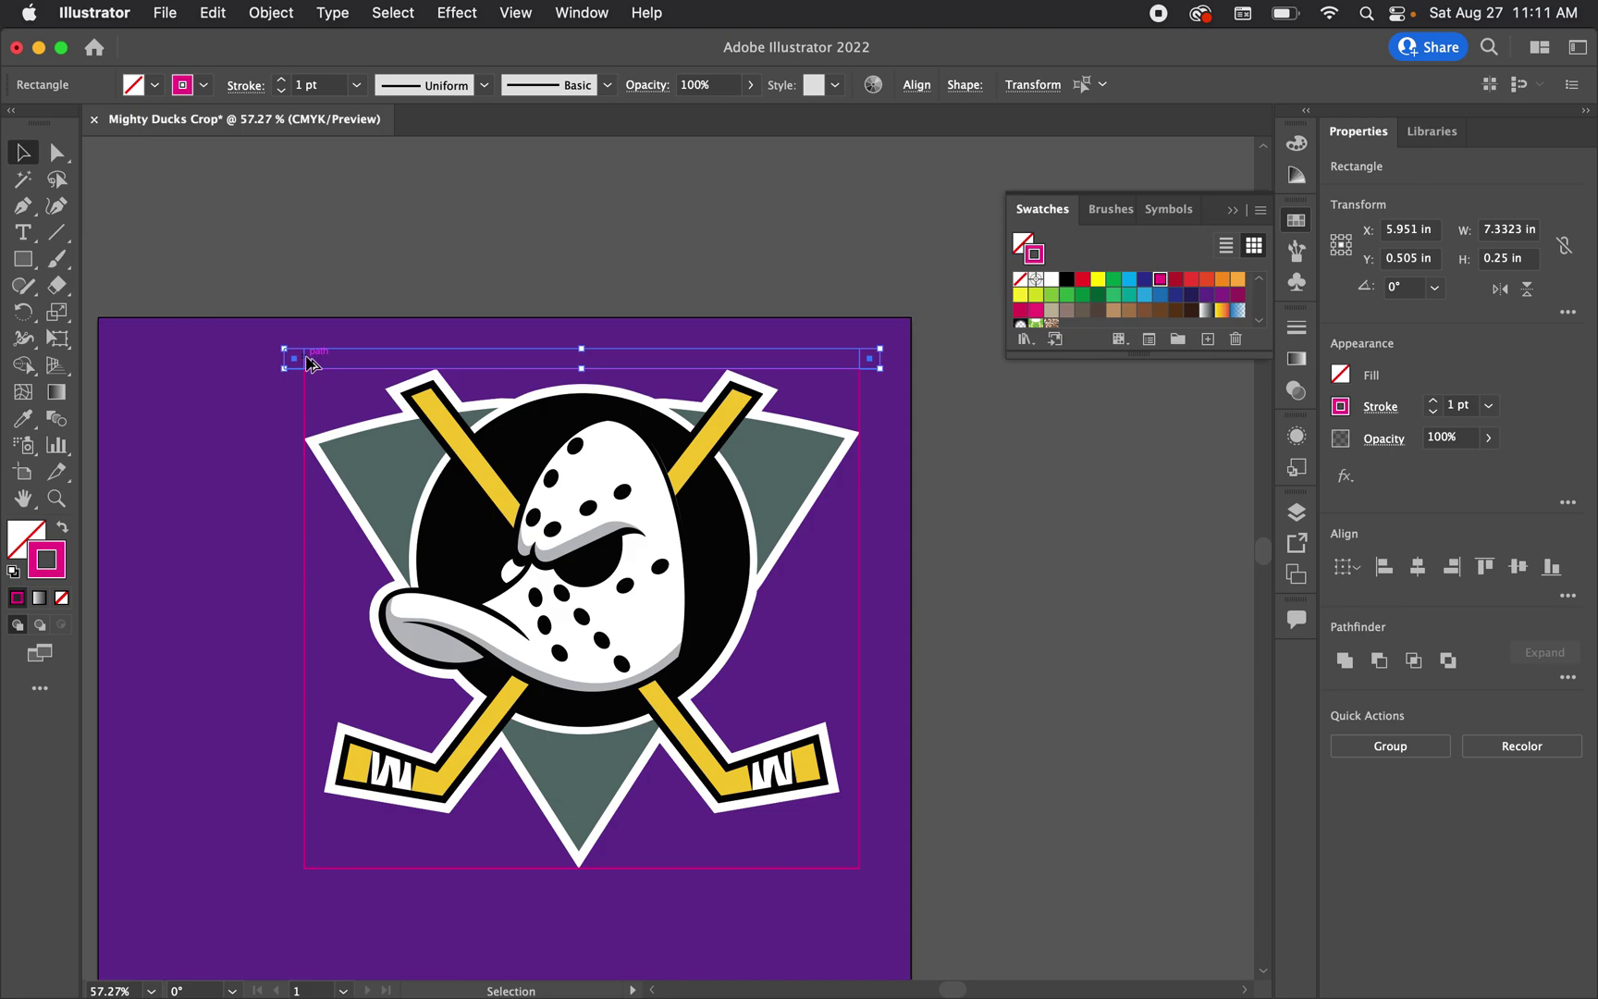
pyautogui.moveTo(308, 361); pyautogui.dragTo(272, 877)
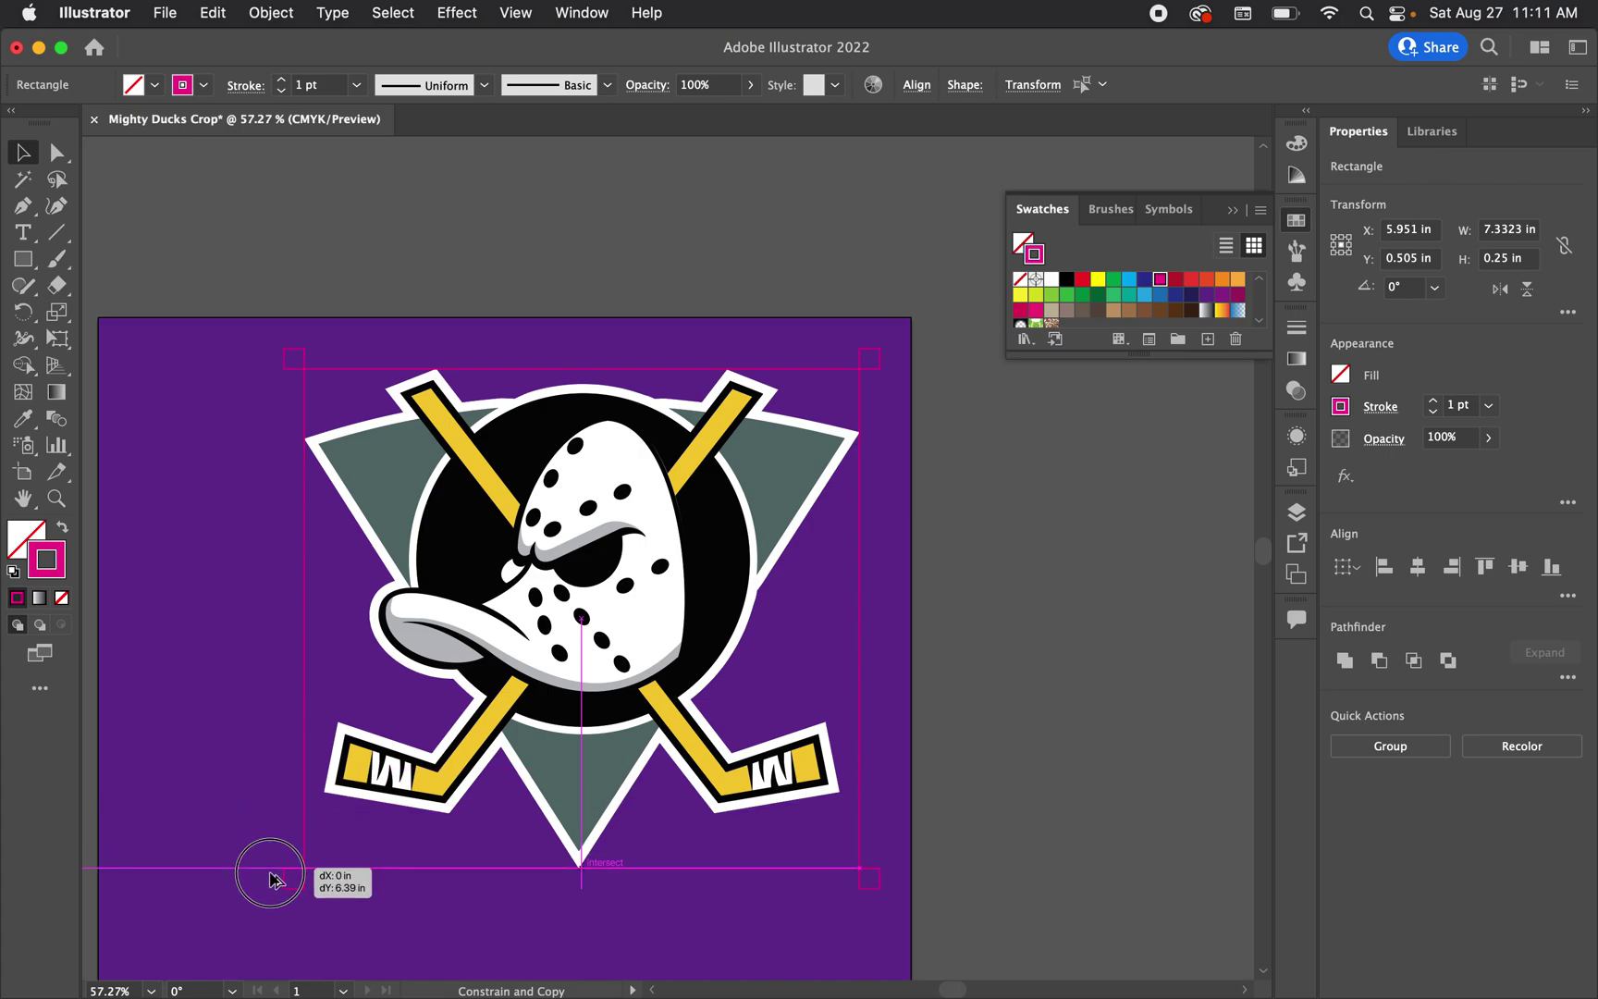
pyautogui.moveTo(275, 878); pyautogui.dragTo(274, 879)
pyautogui.click(246, 903)
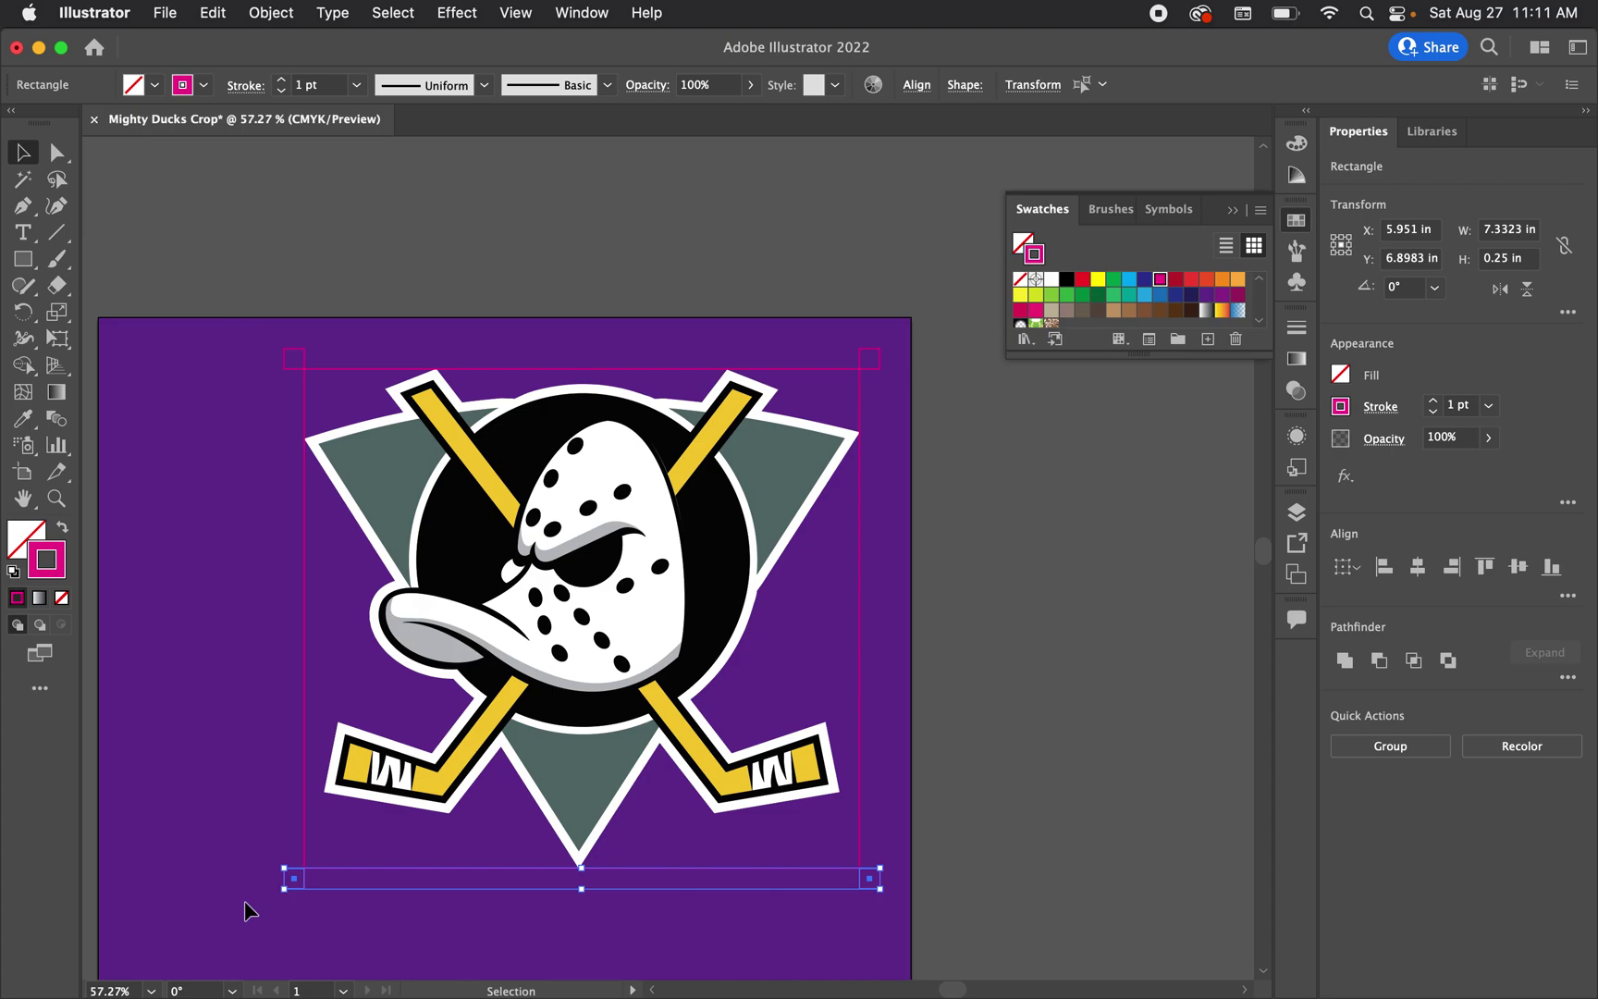
# Inspect in Outline view, at up to 64000% zoom, where the squares meet the frame's two lower corners, and return to Preview
pyautogui.scroll(3, 246, 903)
pyautogui.press('super+y')
pyautogui.scroll(1, 308, 891)
pyautogui.scroll(10, 308, 891)
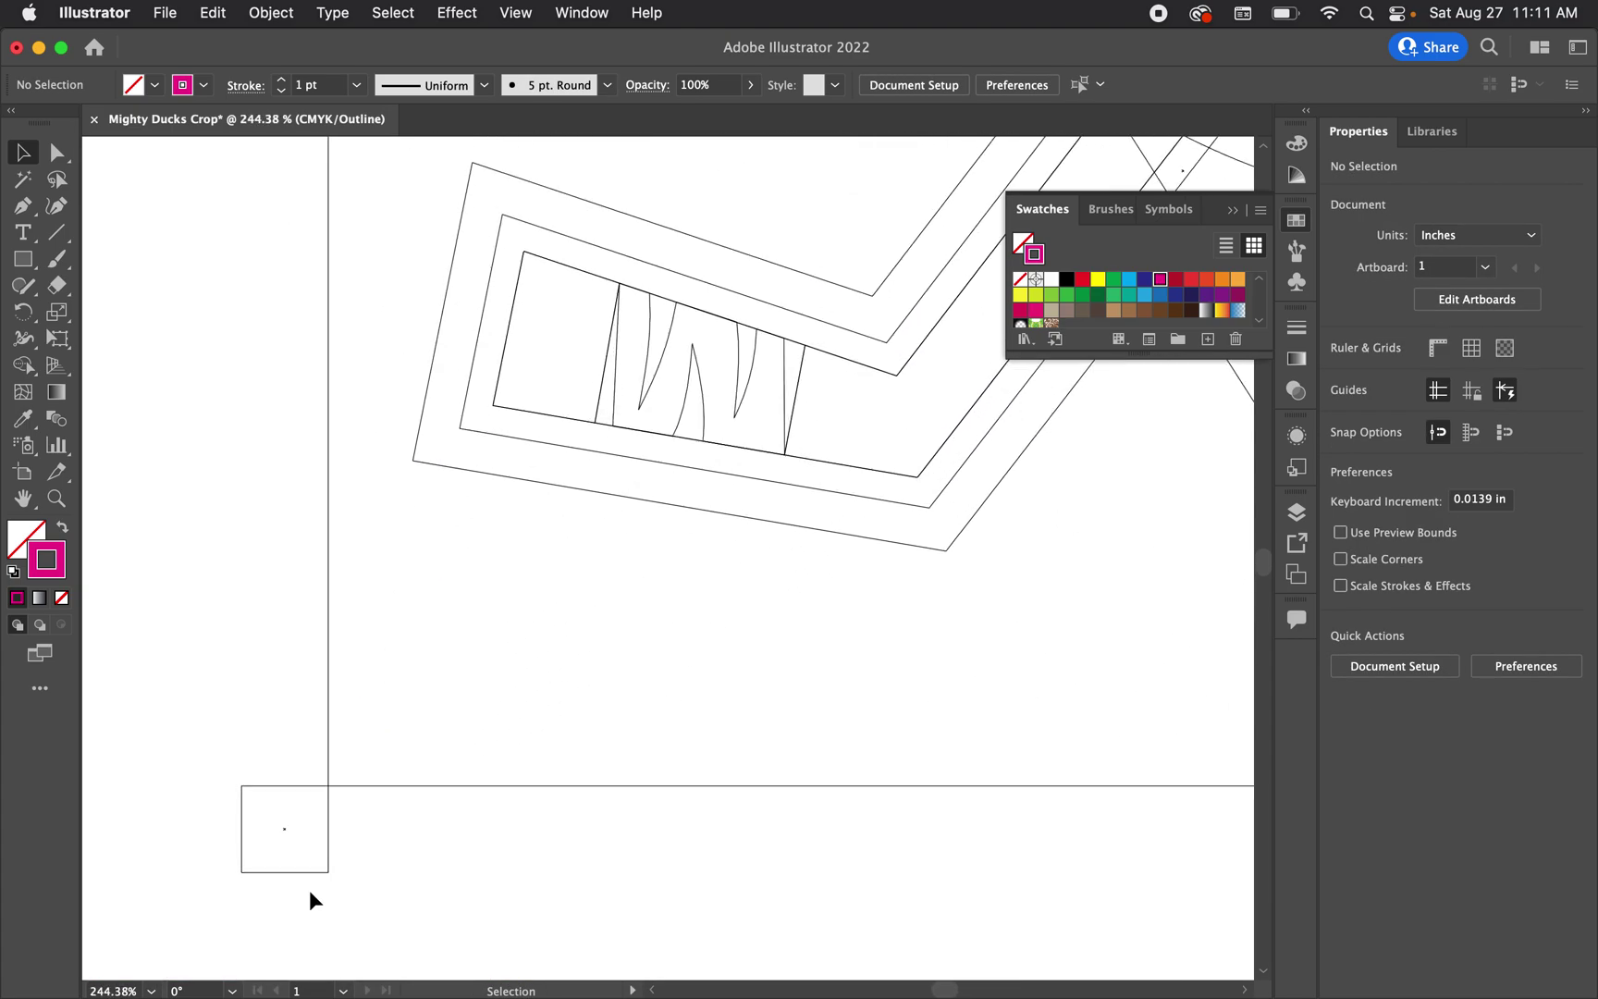
pyautogui.scroll(10, 356, 628)
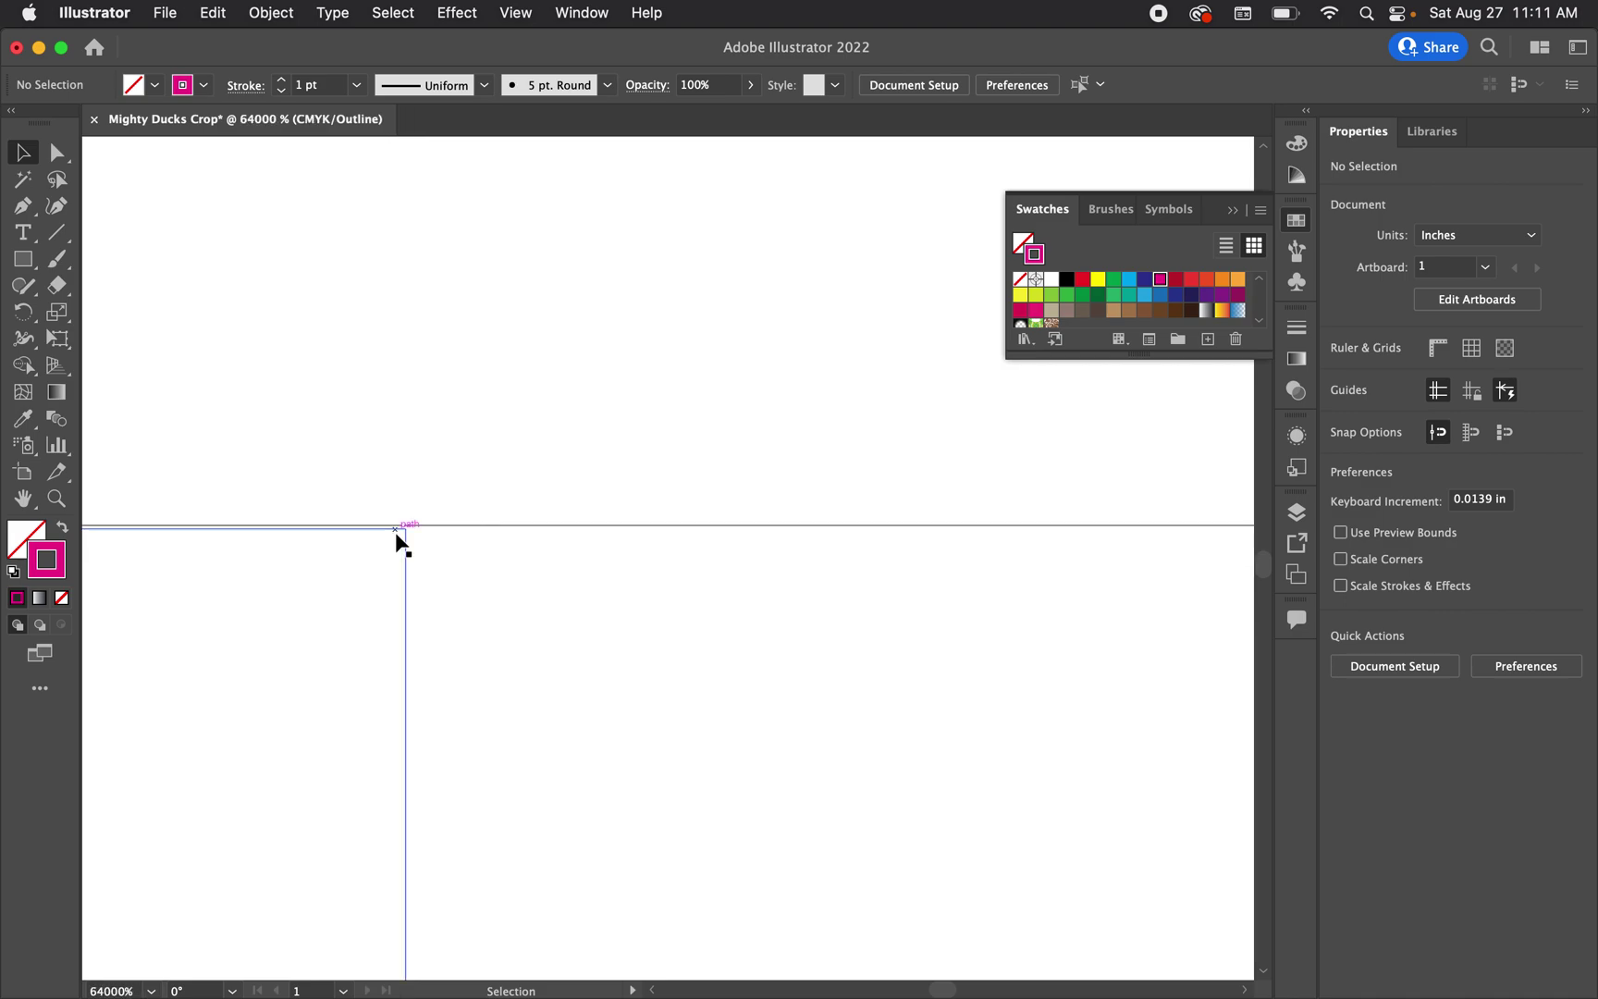
pyautogui.scroll(-4, 564, 622)
pyautogui.scroll(-10, 565, 623)
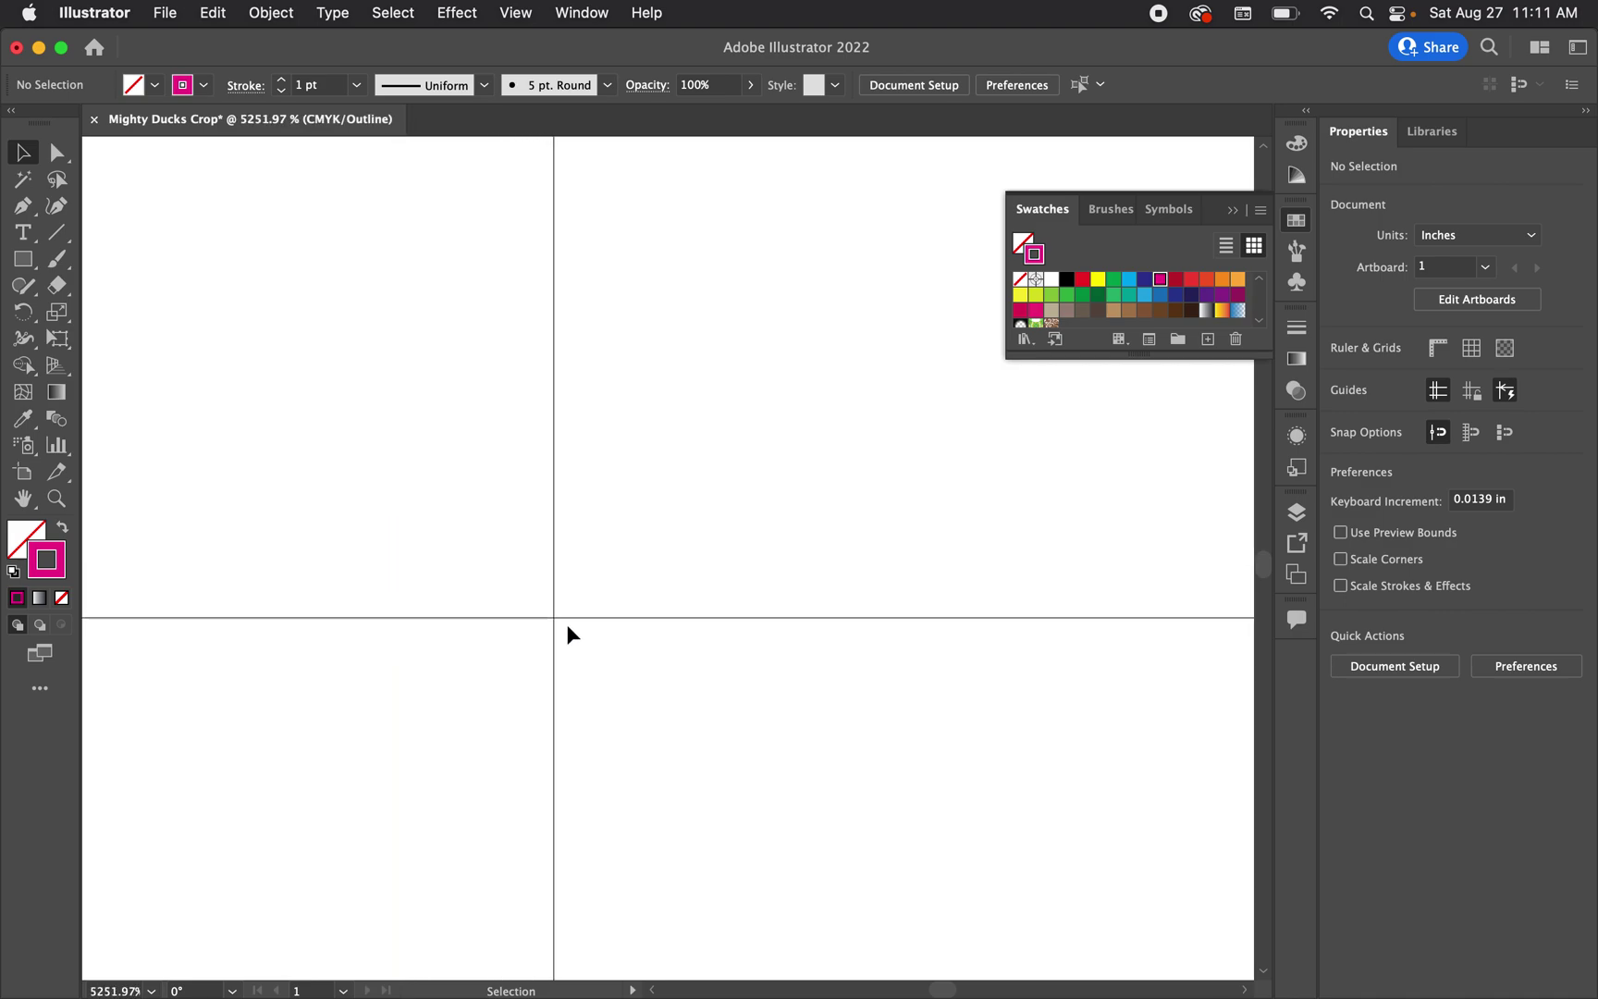
pyautogui.hscroll(10, 567, 624)
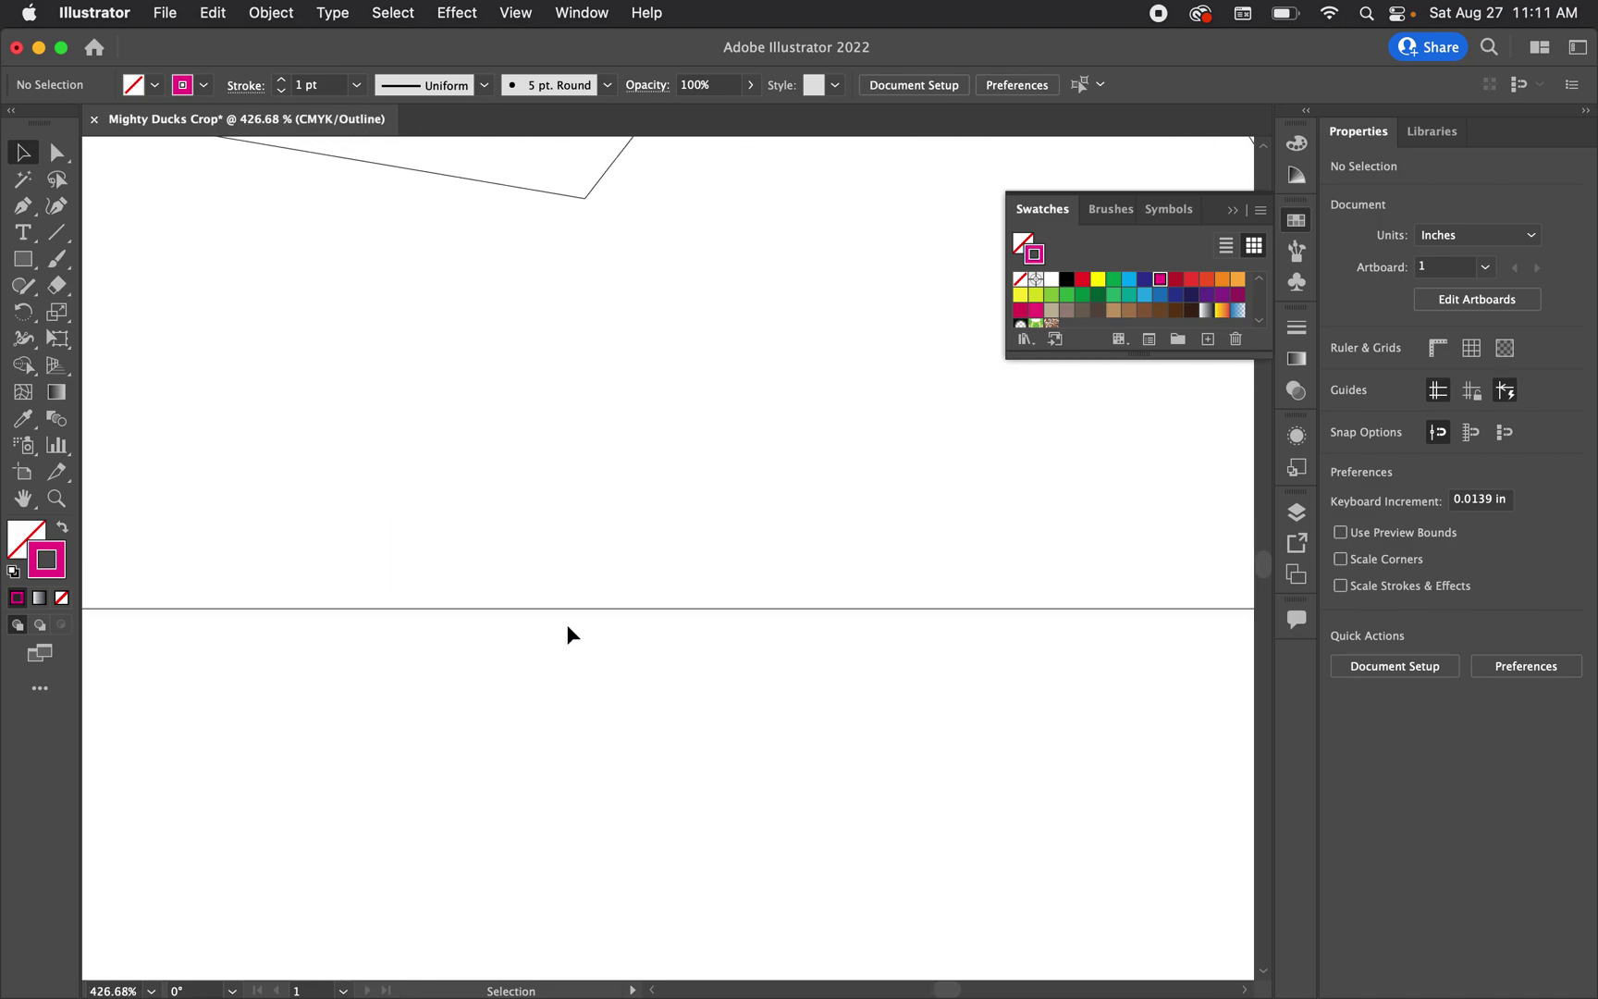
pyautogui.hscroll(5, 568, 623)
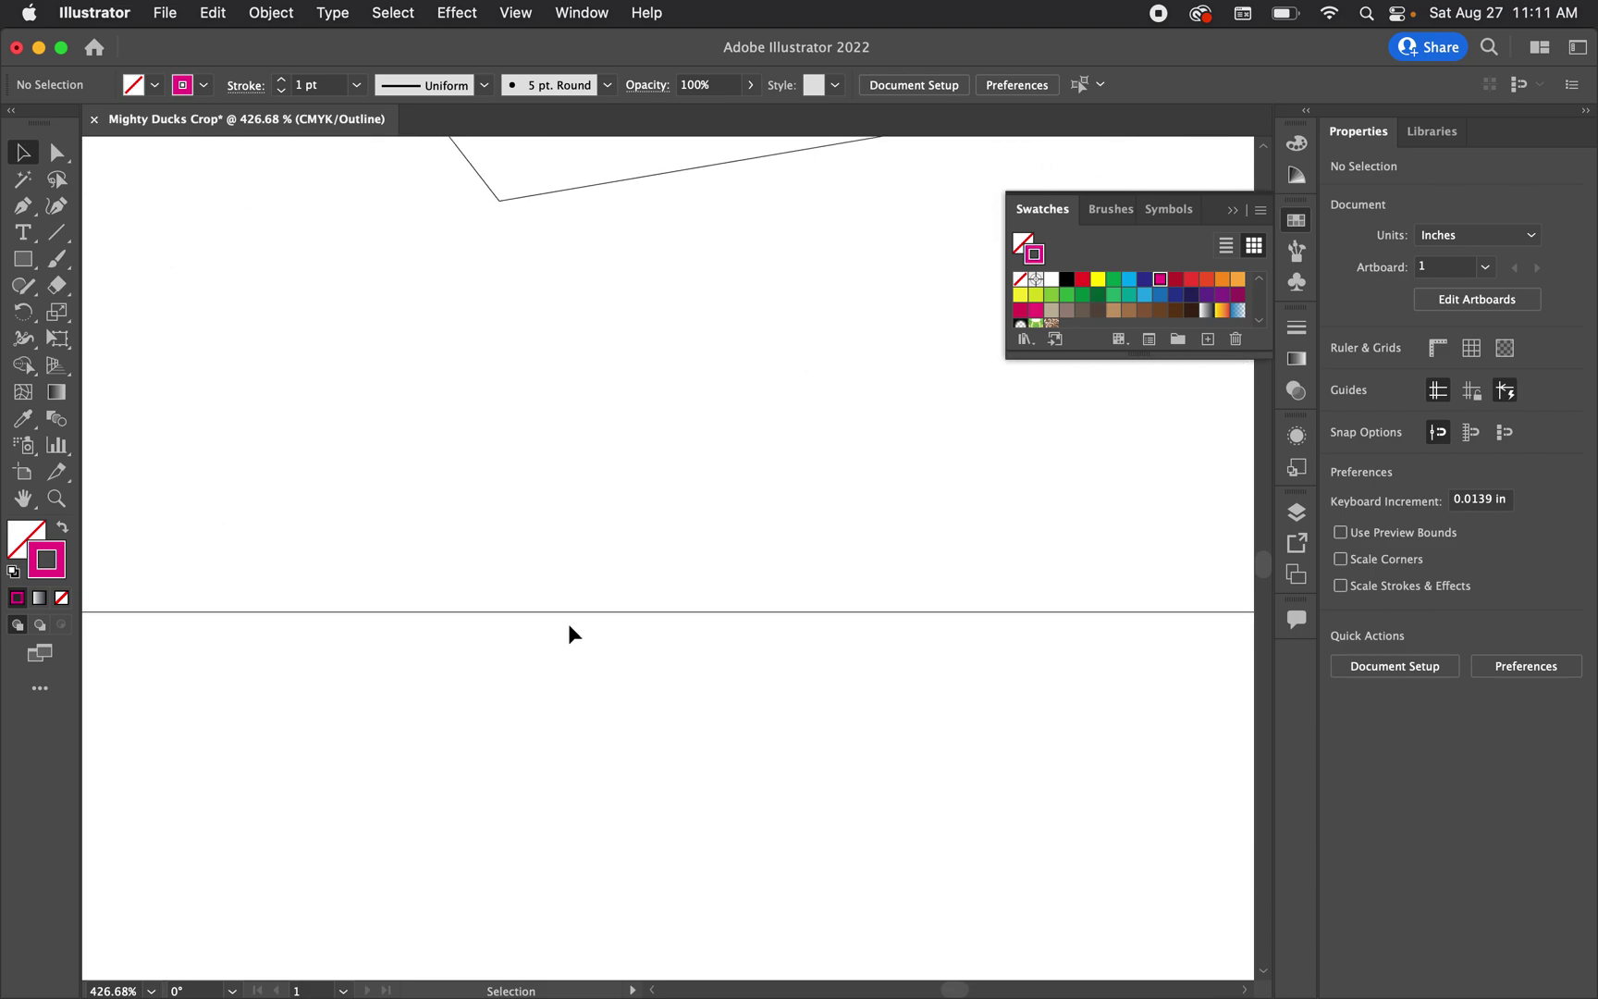
pyautogui.hscroll(-5, 441, 654)
pyautogui.scroll(10, 457, 564)
pyautogui.scroll(5, 618, 585)
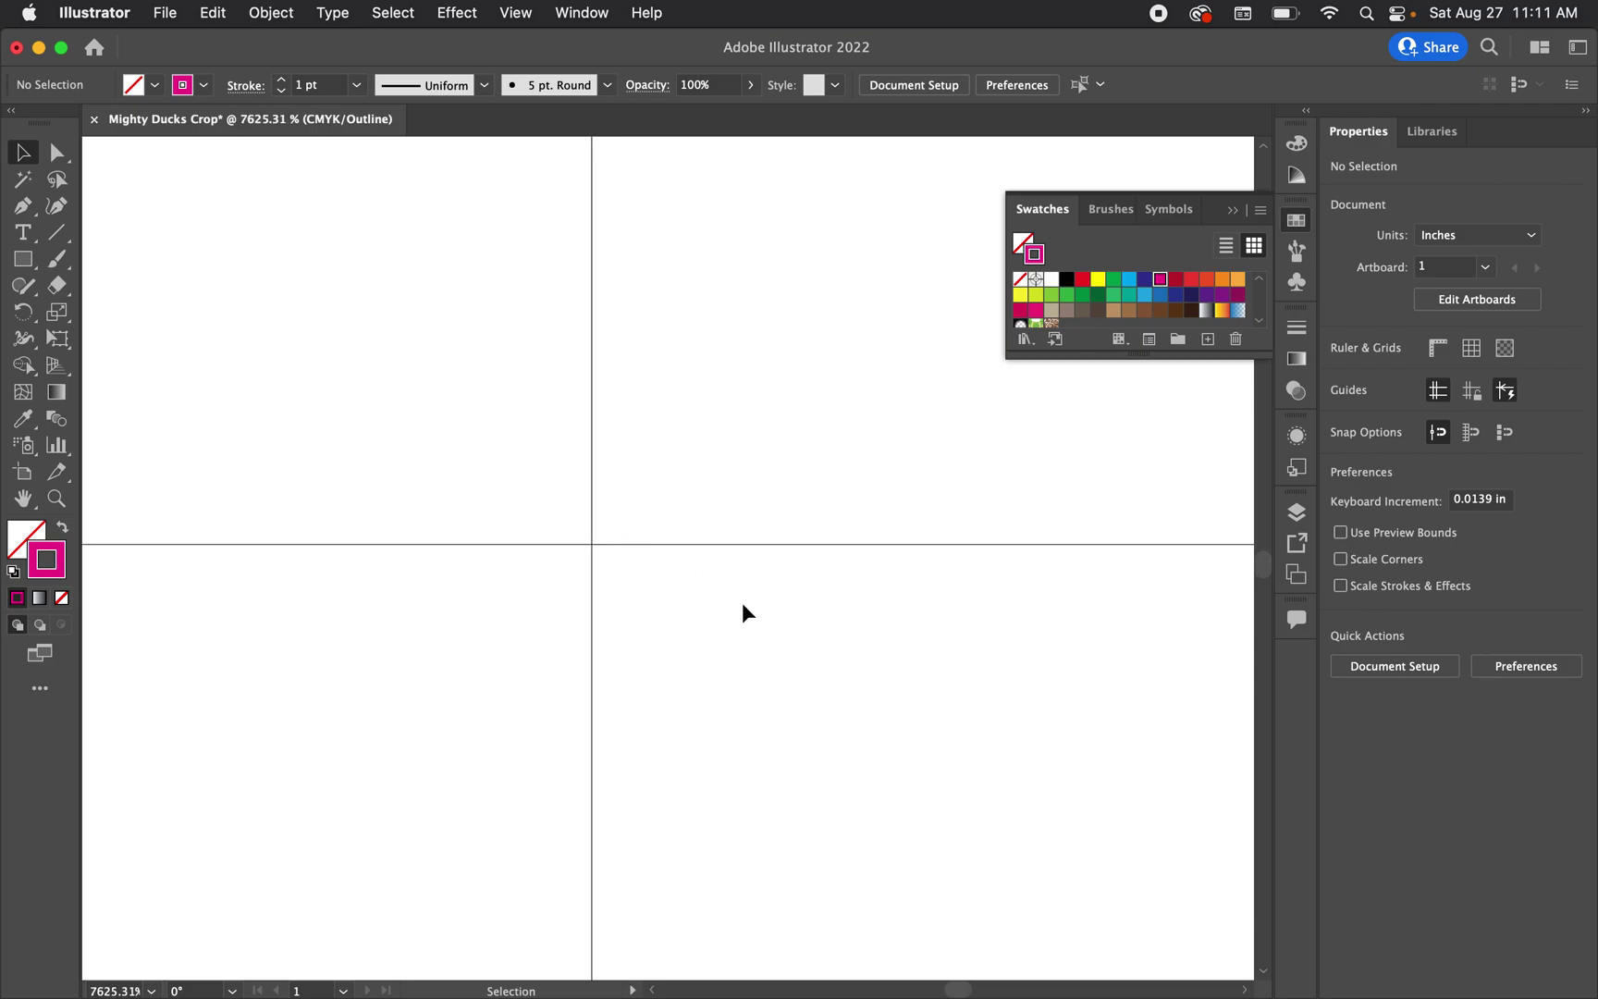
pyautogui.scroll(2, 600, 520)
pyautogui.scroll(-8, 600, 520)
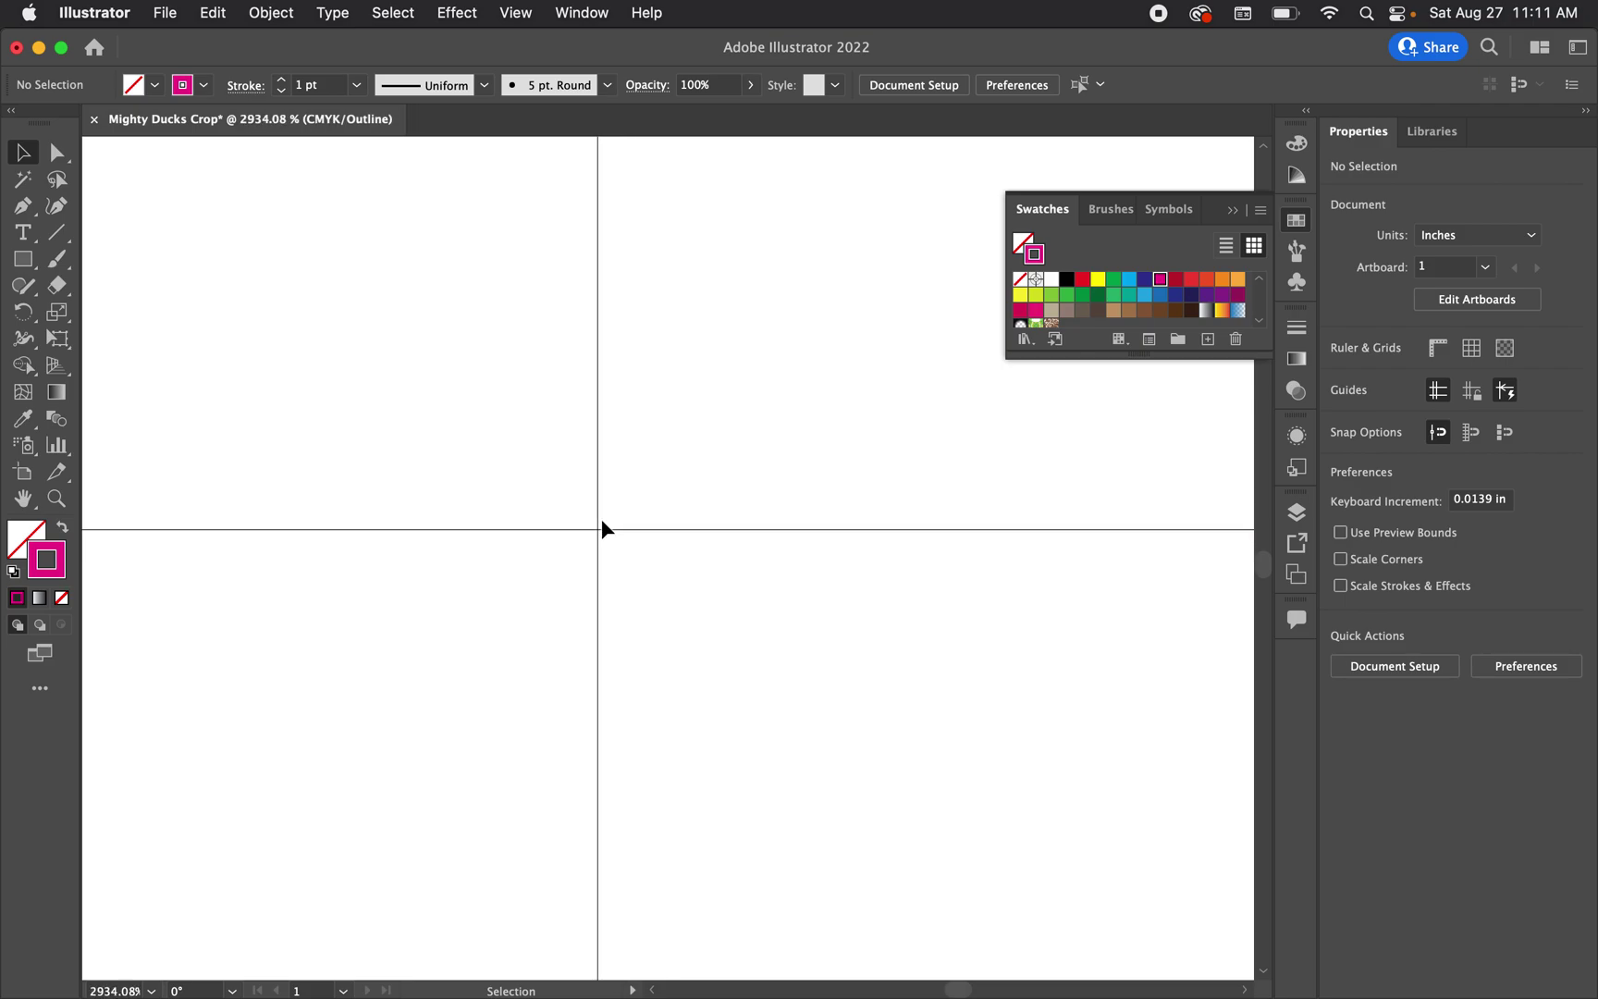
pyautogui.scroll(-12, 601, 522)
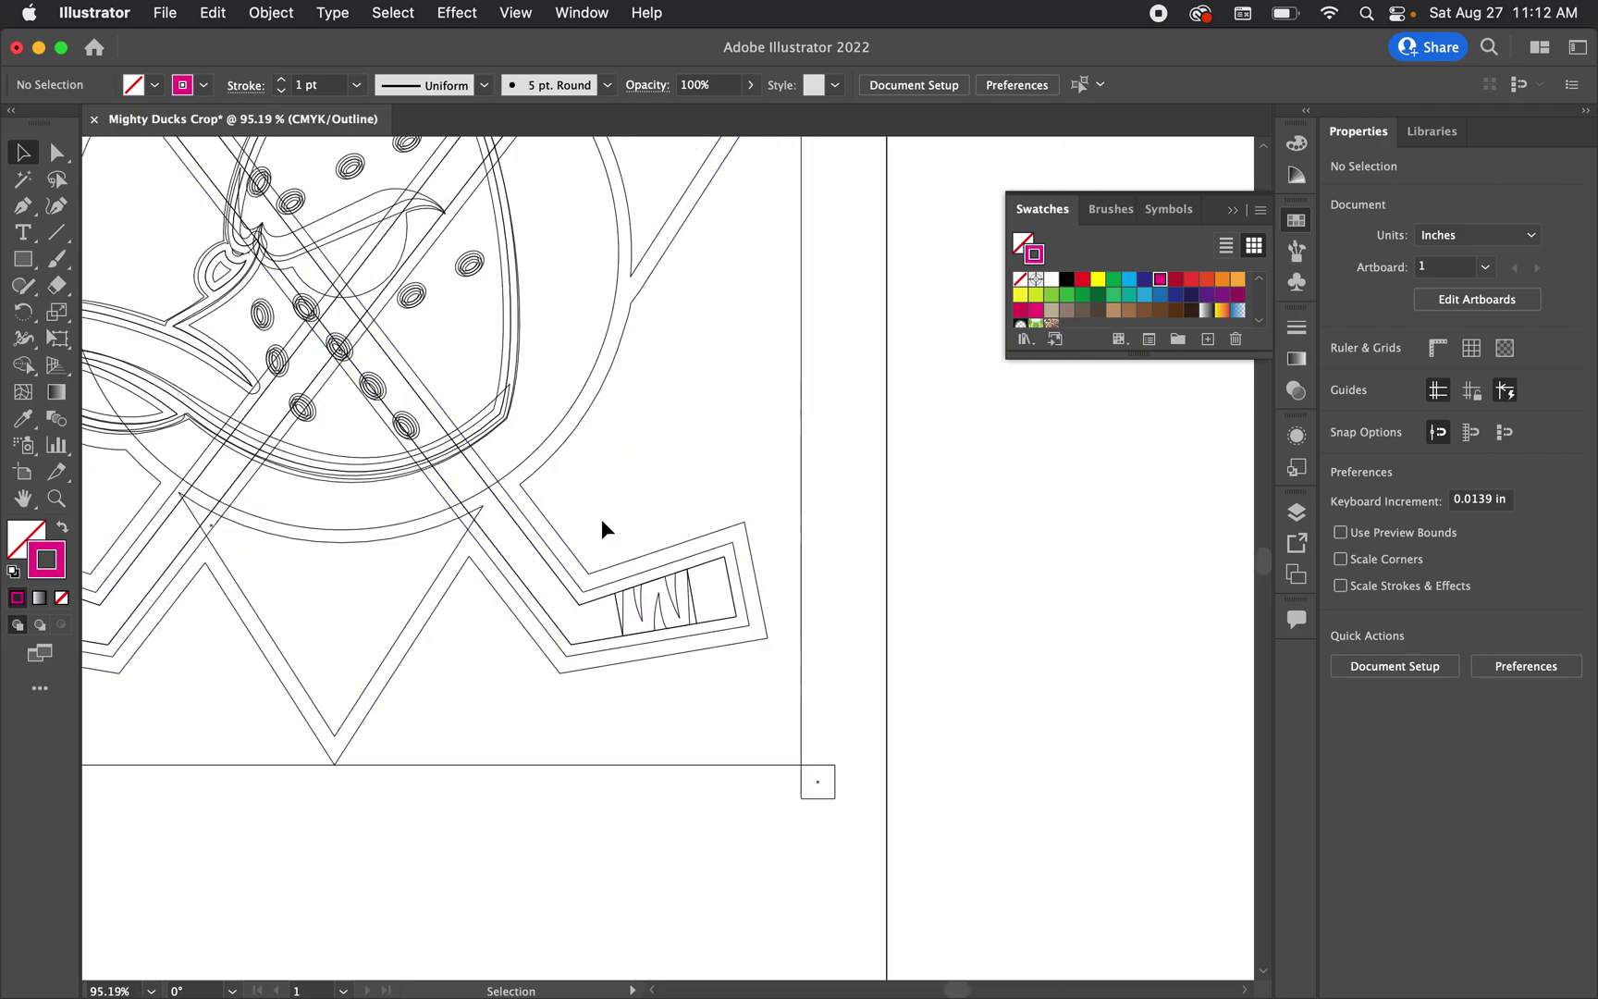
pyautogui.press('super+y')
# Delete the magenta frame around the emblem, keeping the four corner squares
pyautogui.scroll(-3, 600, 519)
pyautogui.scroll(3, 428, 453)
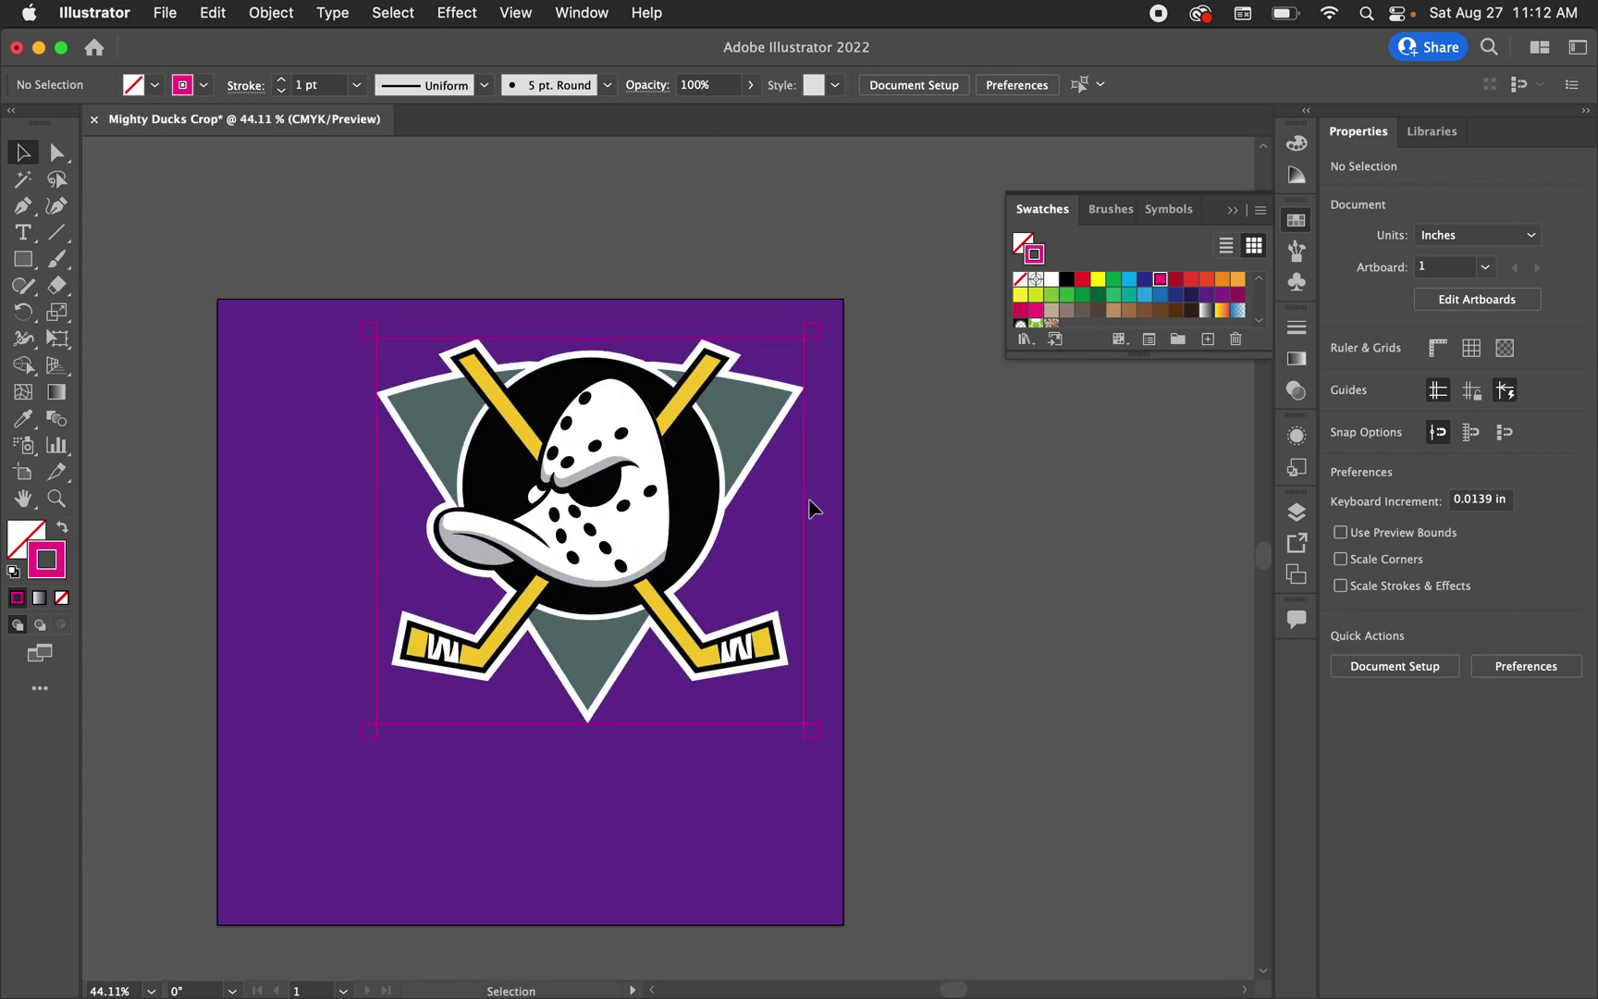
pyautogui.moveTo(811, 508); pyautogui.dragTo(1088, 548)
pyautogui.press('Delete')
# Remove the outermost anchor point of each of the four squares to leave L-shaped crop marks, and deselect them
pyautogui.scroll(2, 508, 448)
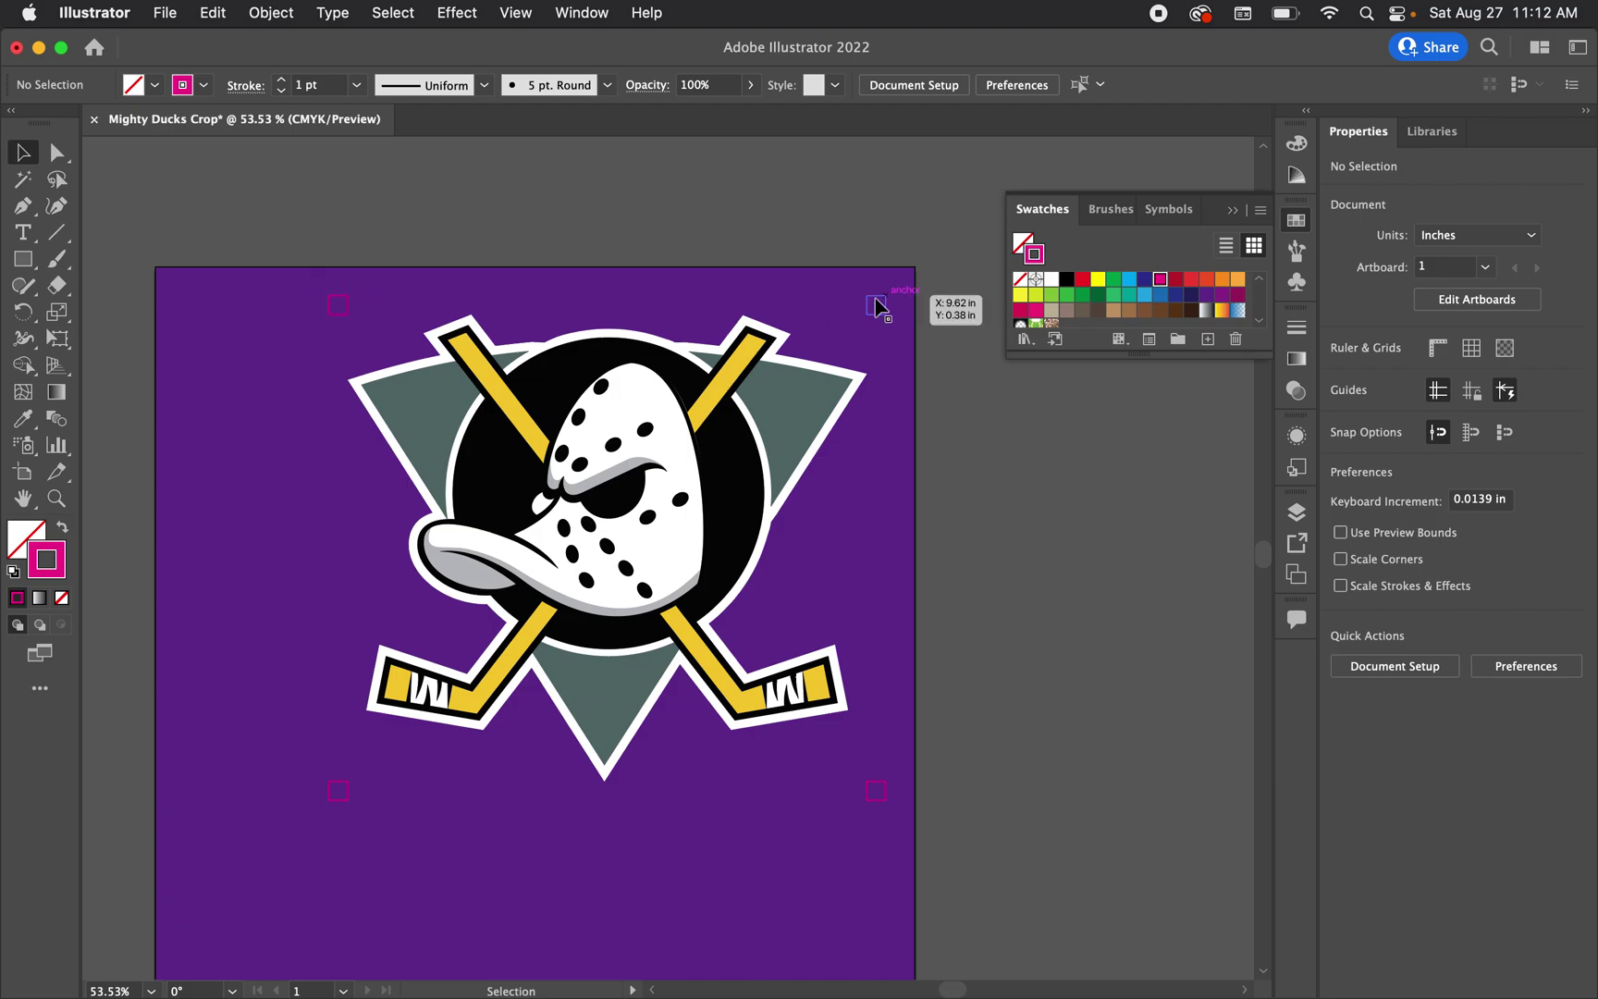
pyautogui.click(56, 153)
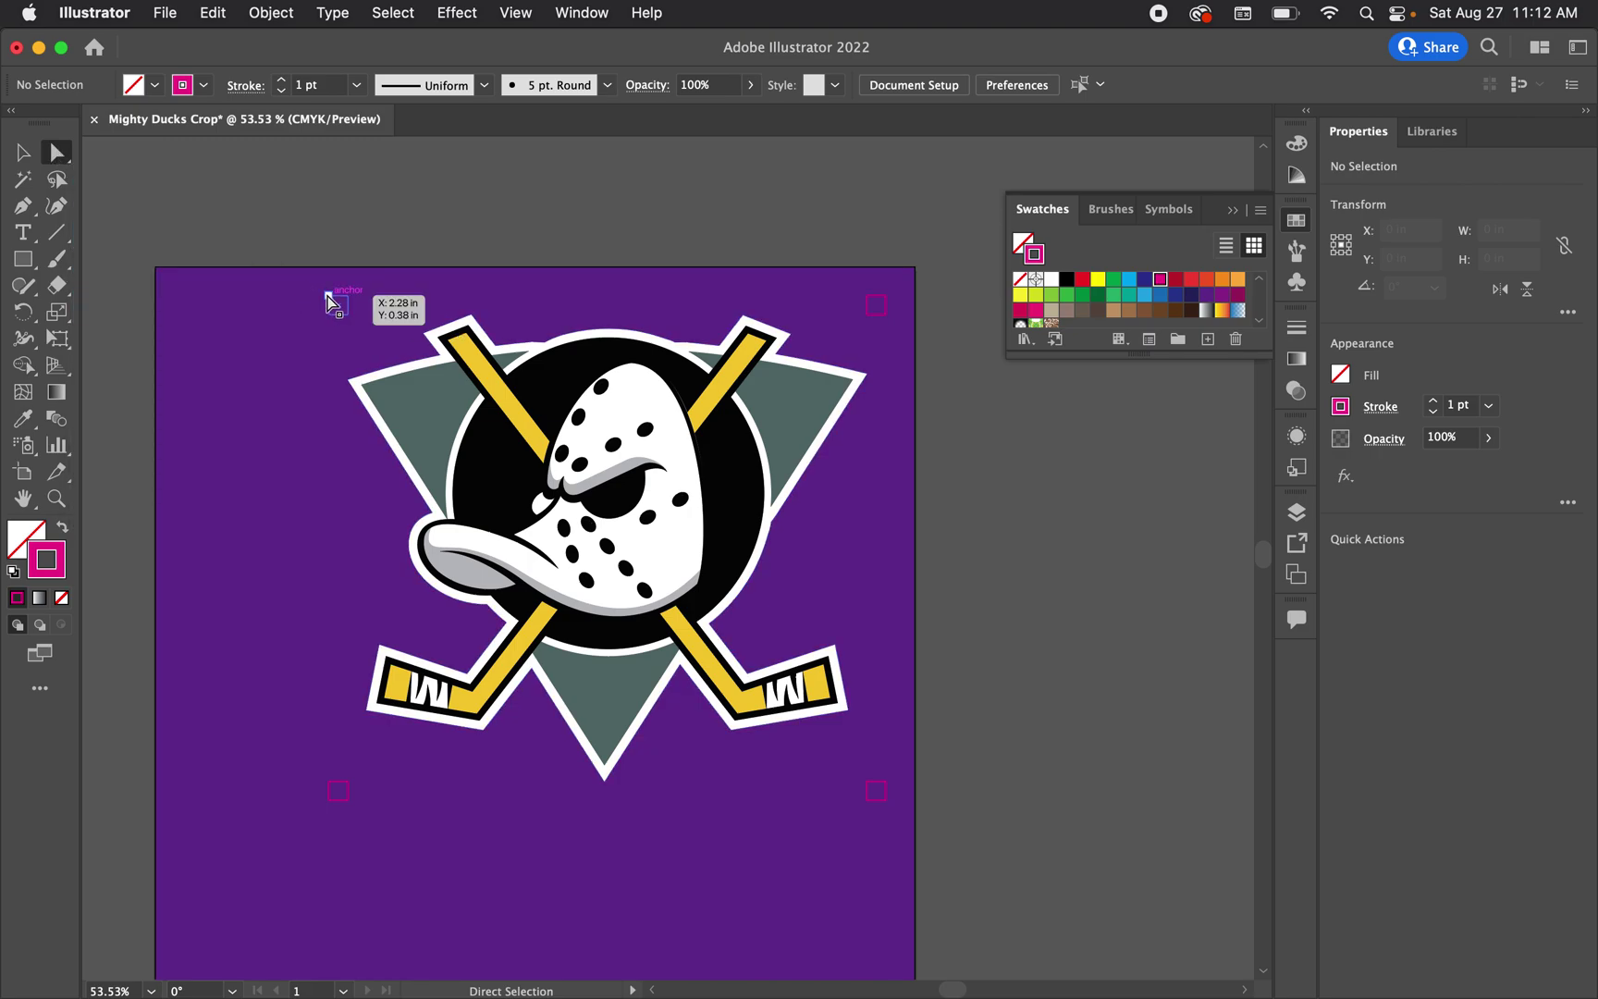
pyautogui.click(328, 296)
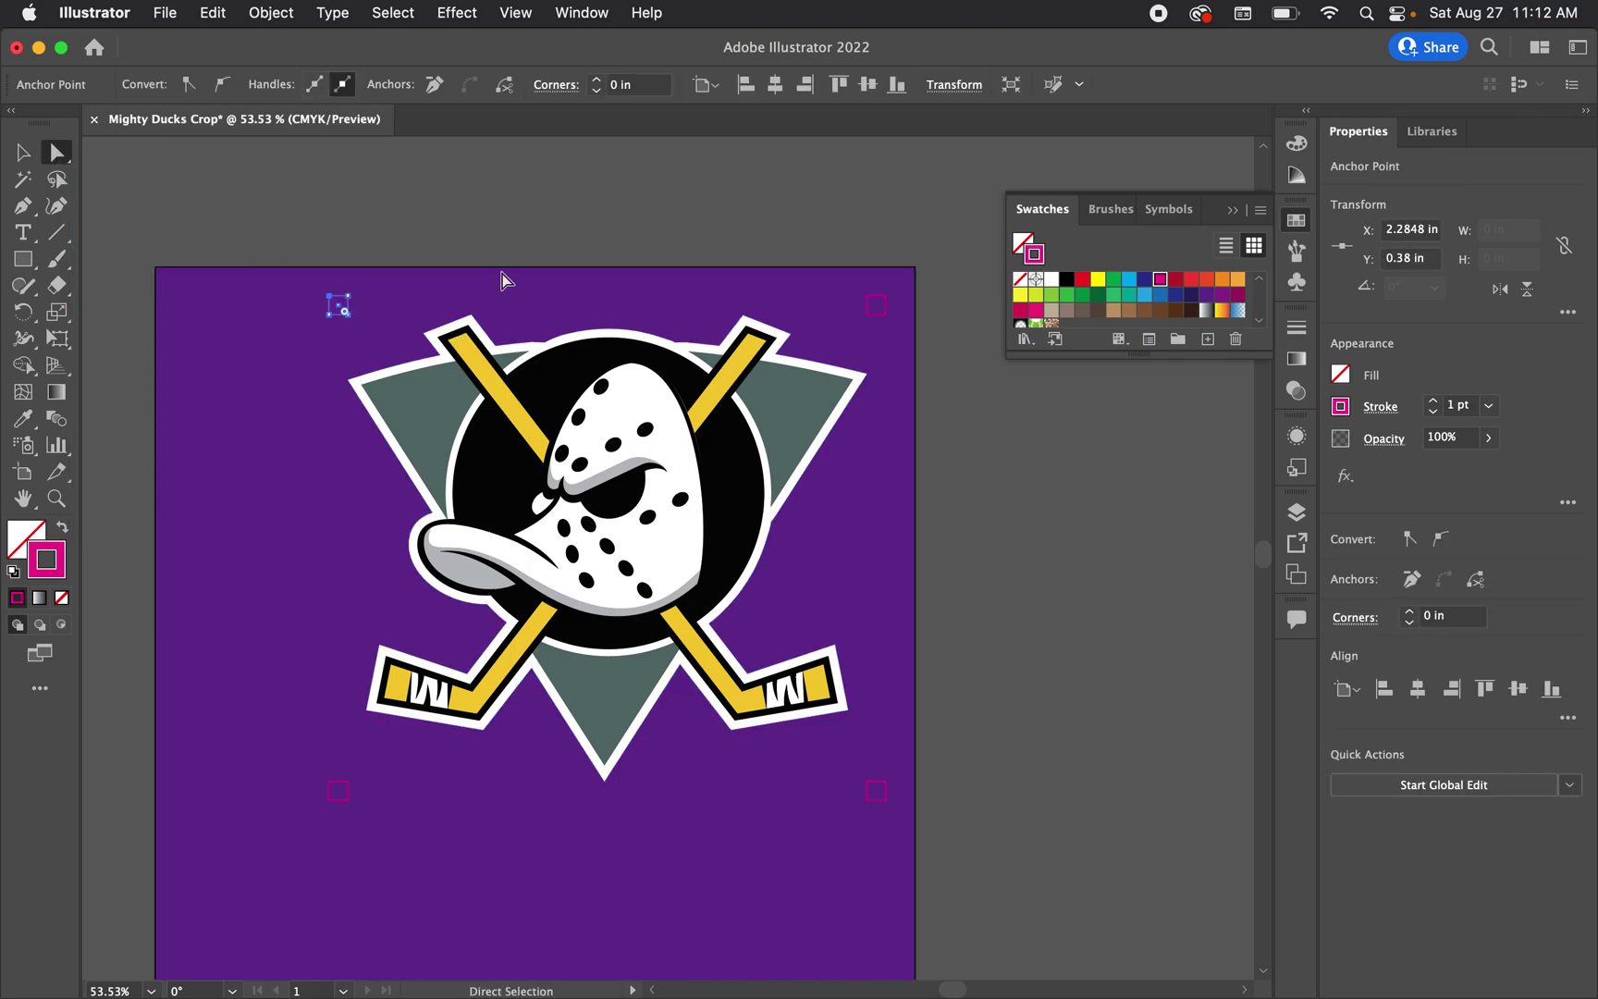
pyautogui.keyDown('shift'); pyautogui.click(868, 295); pyautogui.keyUp('shift')
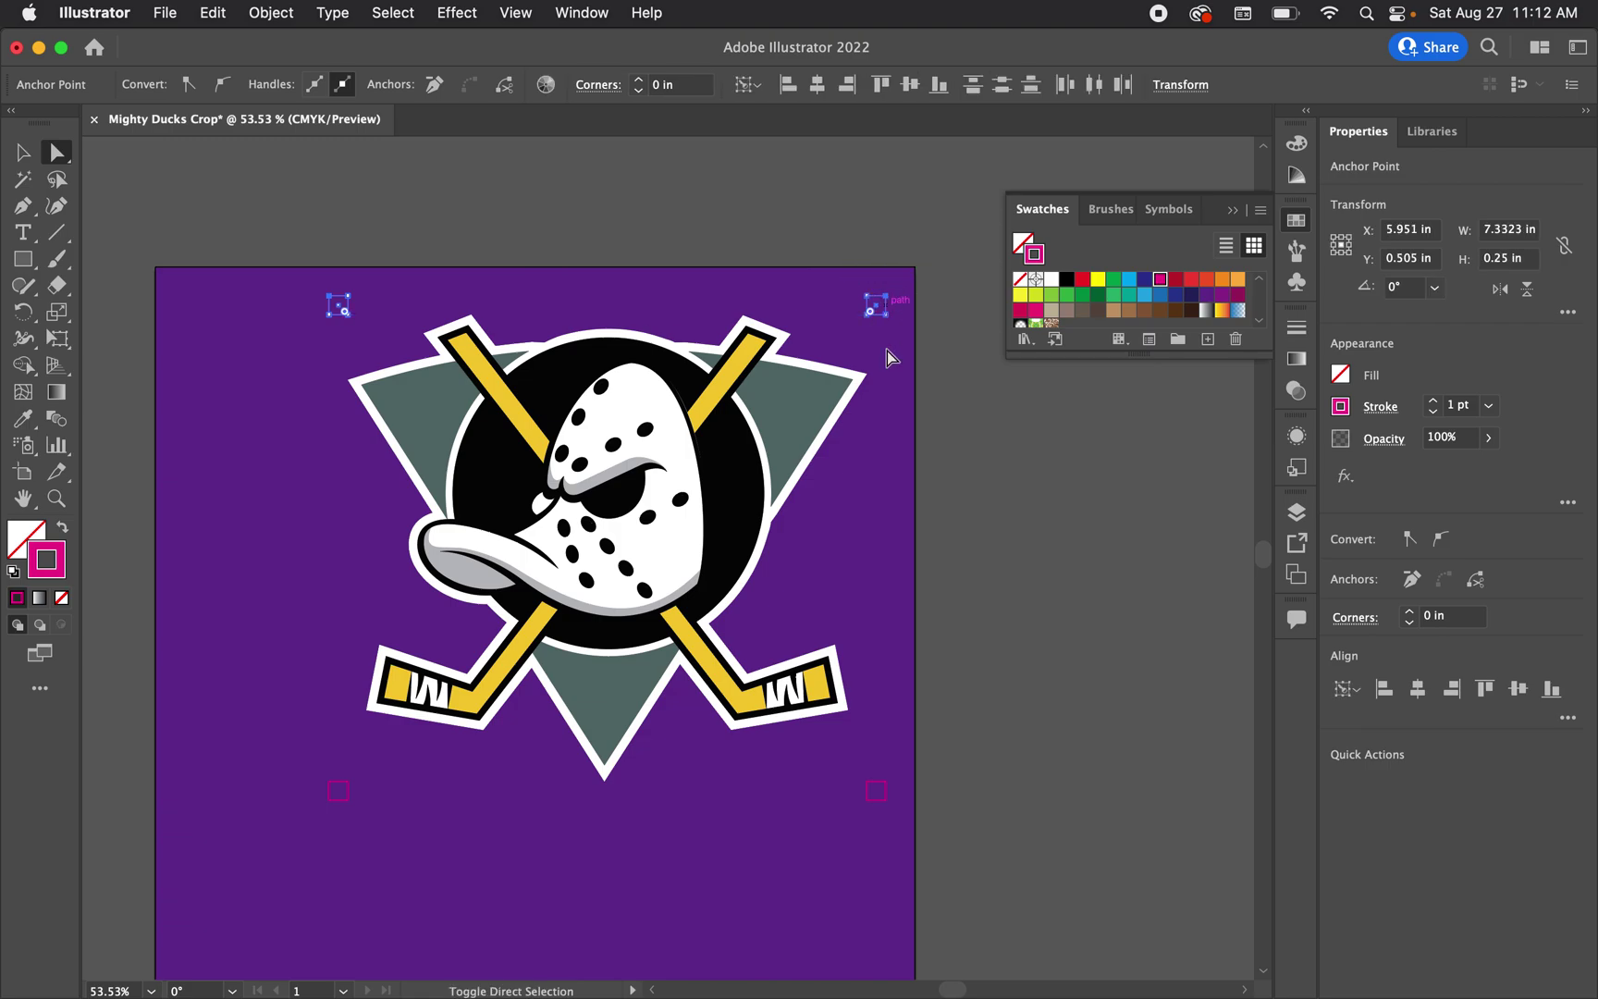
pyautogui.keyDown('shift'); pyautogui.click(887, 801); pyautogui.keyUp('shift')
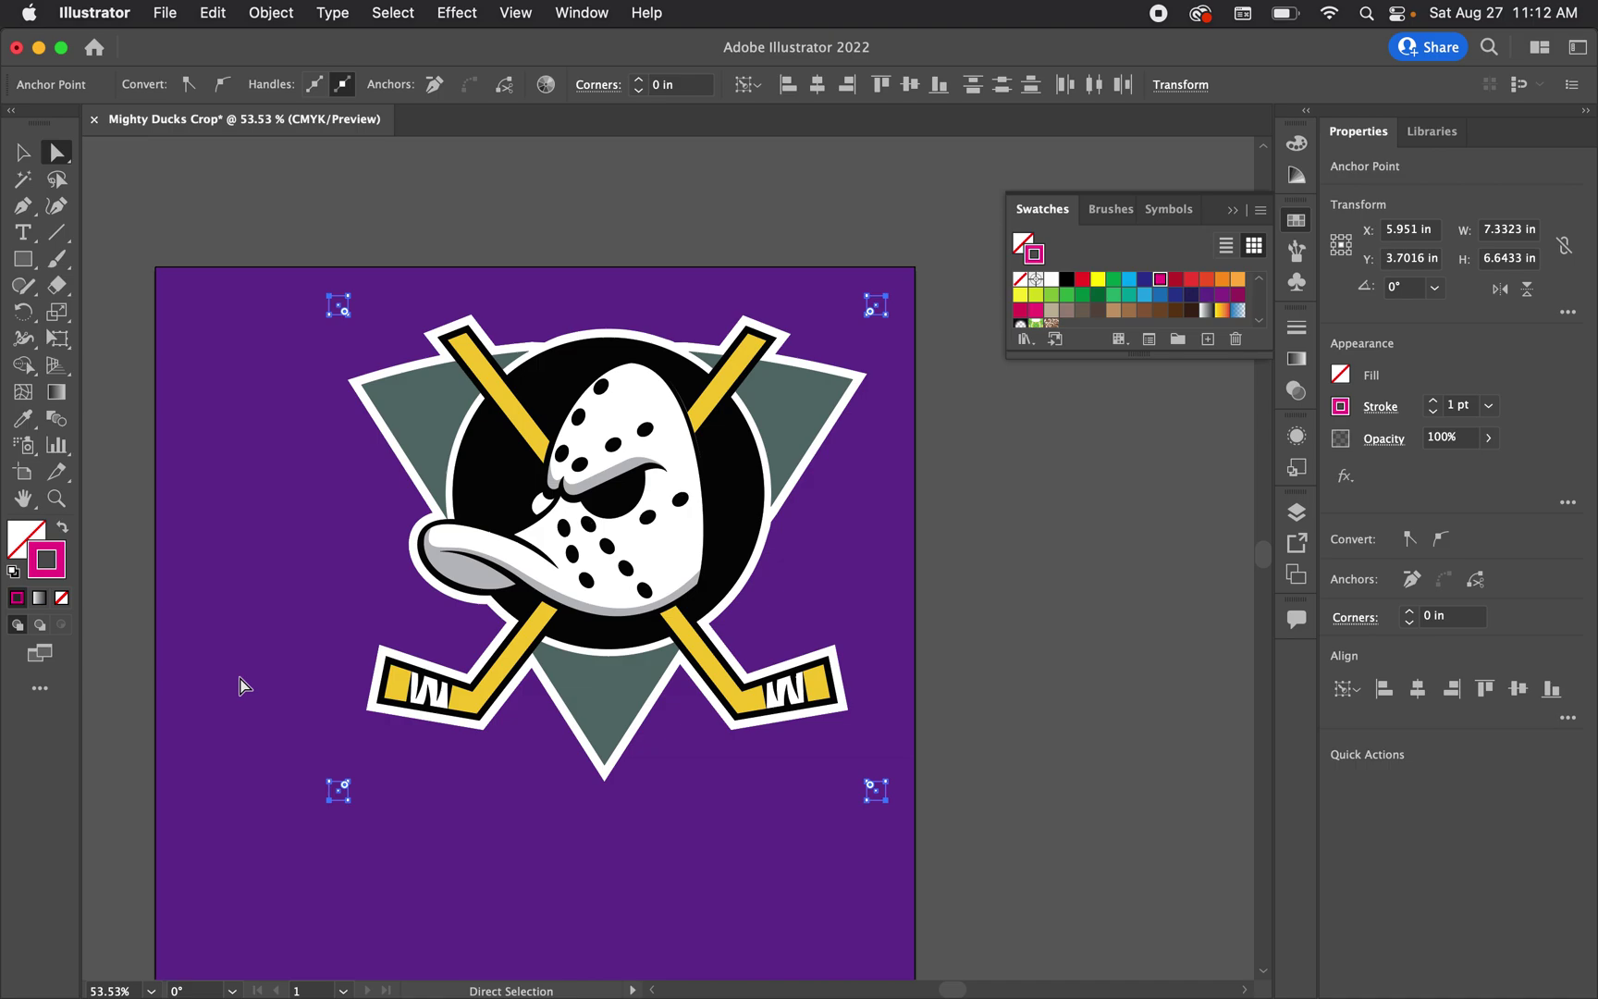
pyautogui.press('super+j')
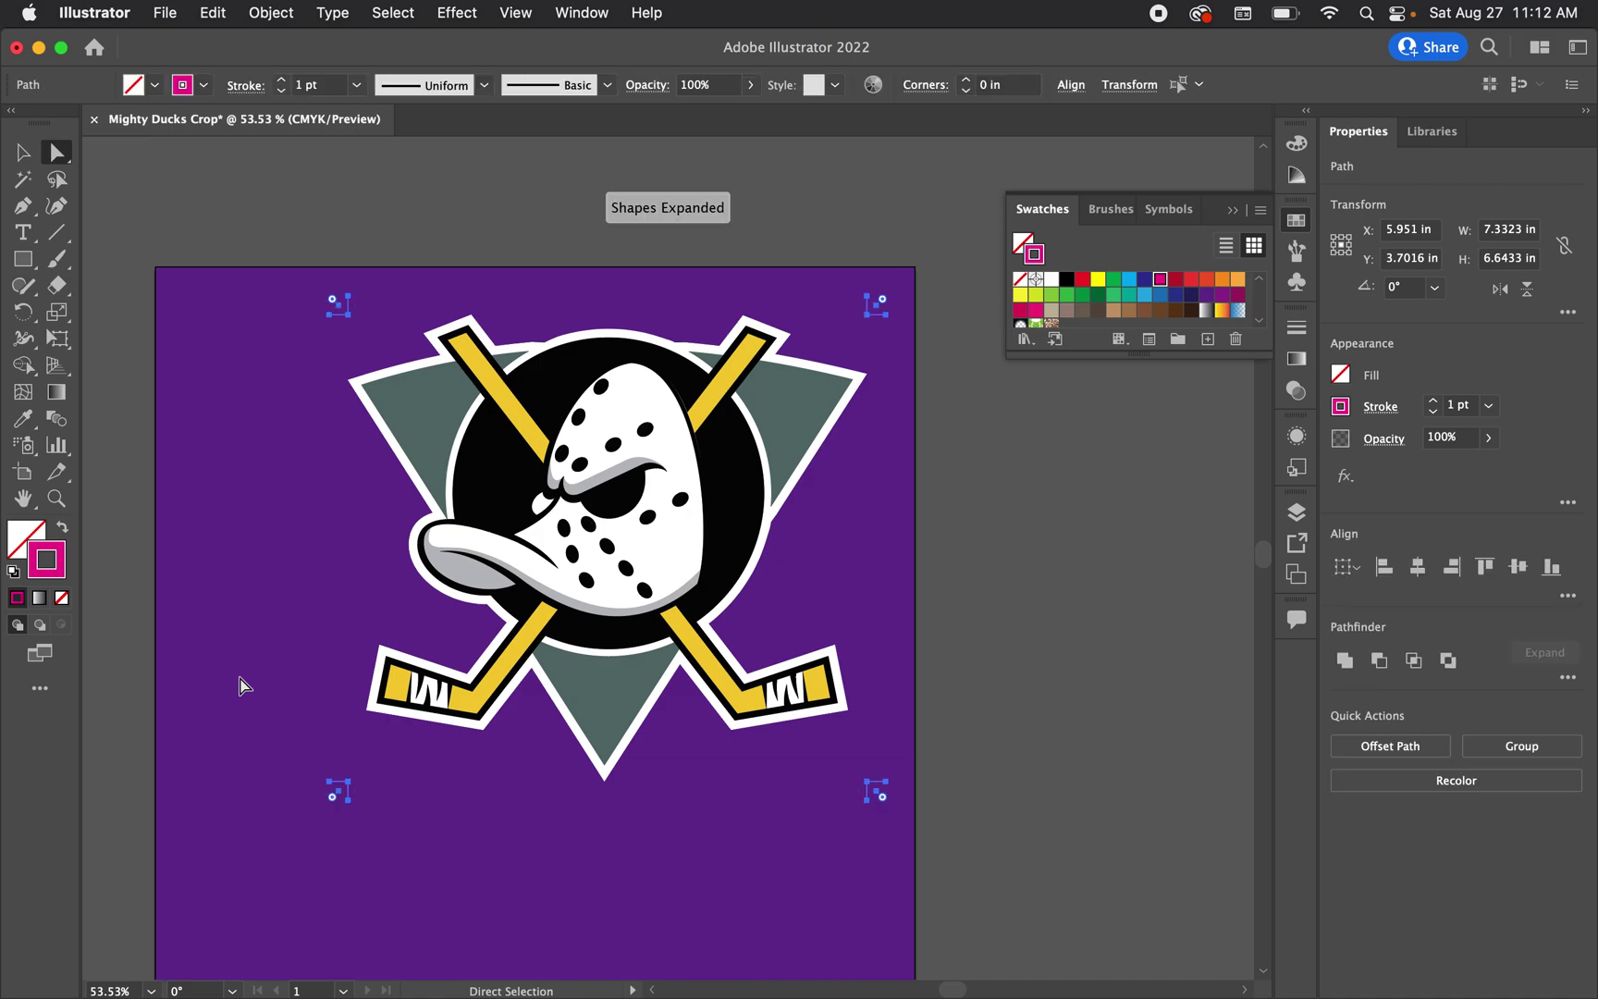
pyautogui.click(23, 152)
pyautogui.click(196, 367)
pyautogui.scroll(-2, 210, 366)
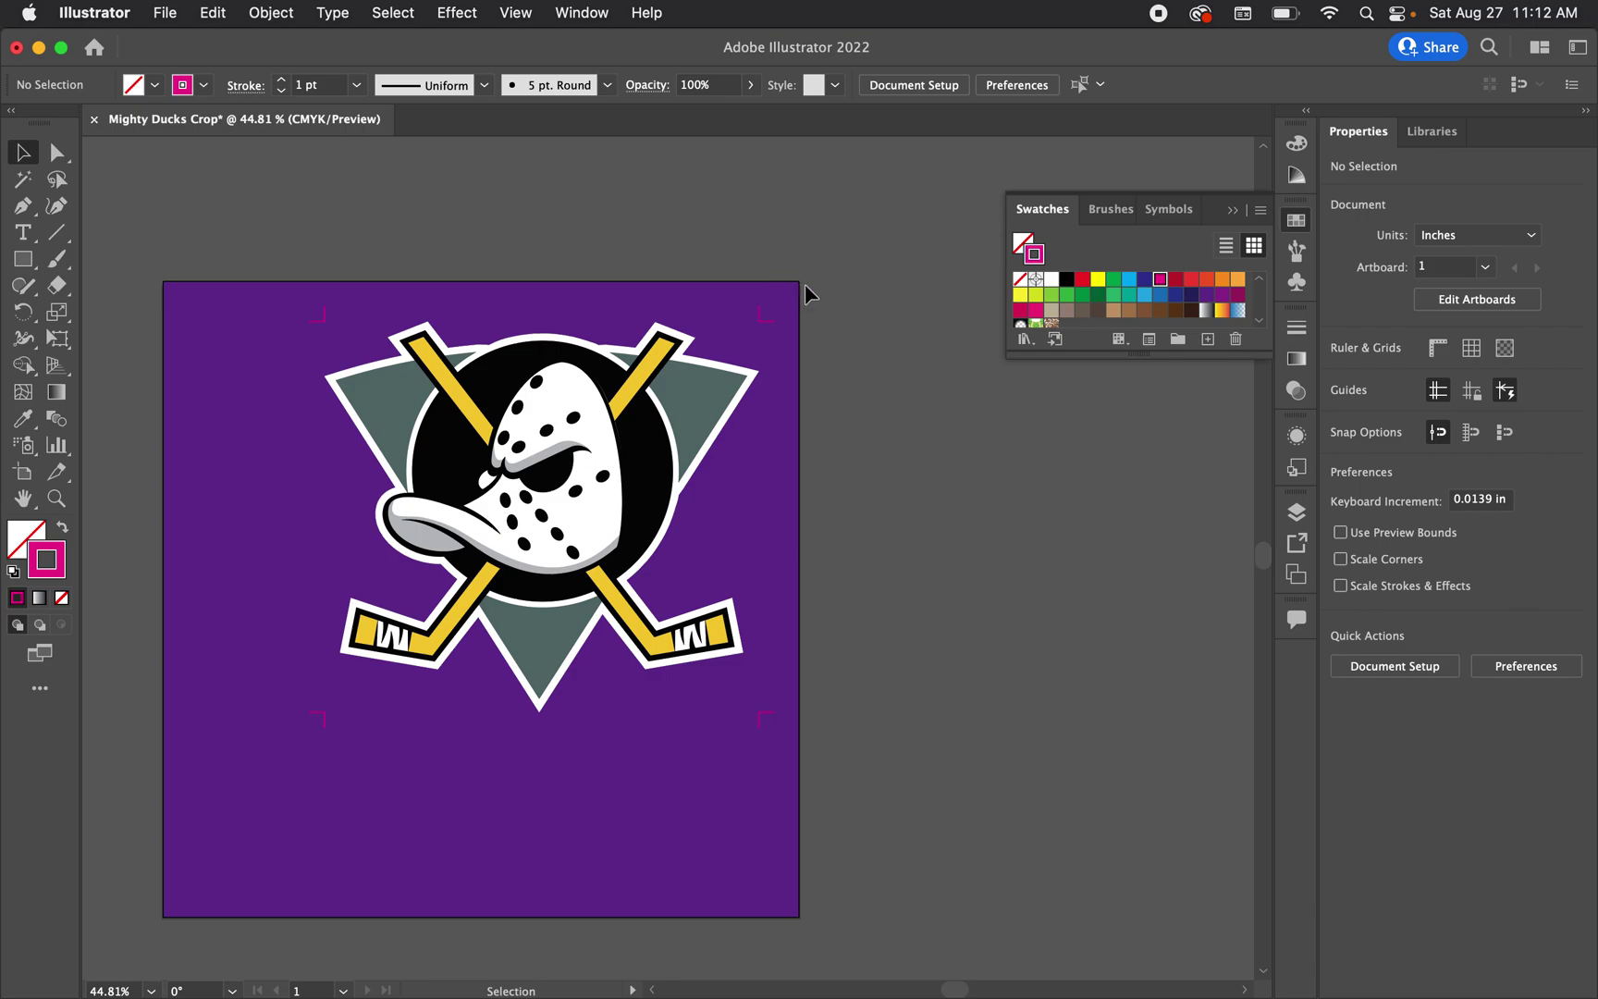
# Scale the emblem with its crop marks to about 4.33 by 3.93 in at the artboard's upper right, and copy it straight down
pyautogui.moveTo(825, 279); pyautogui.dragTo(292, 771)
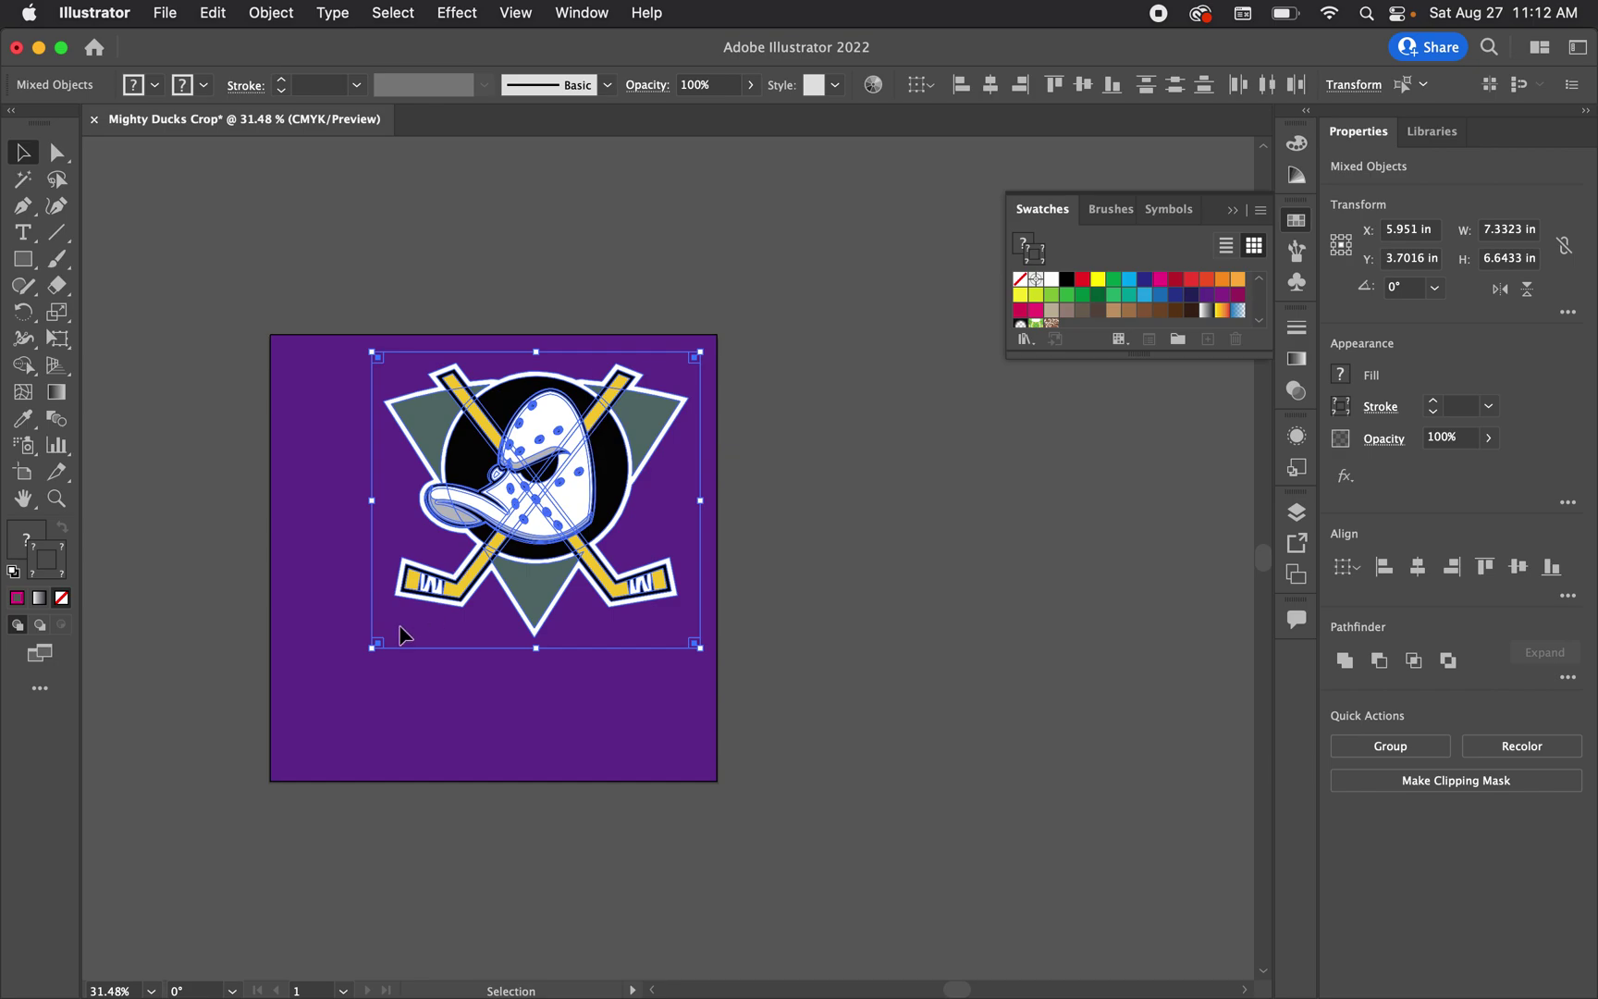
pyautogui.moveTo(371, 650); pyautogui.dragTo(499, 542)
pyautogui.moveTo(603, 455); pyautogui.dragTo(606, 664)
pyautogui.keyDown('shift'); pyautogui.click(606, 435); pyautogui.keyUp('shift')
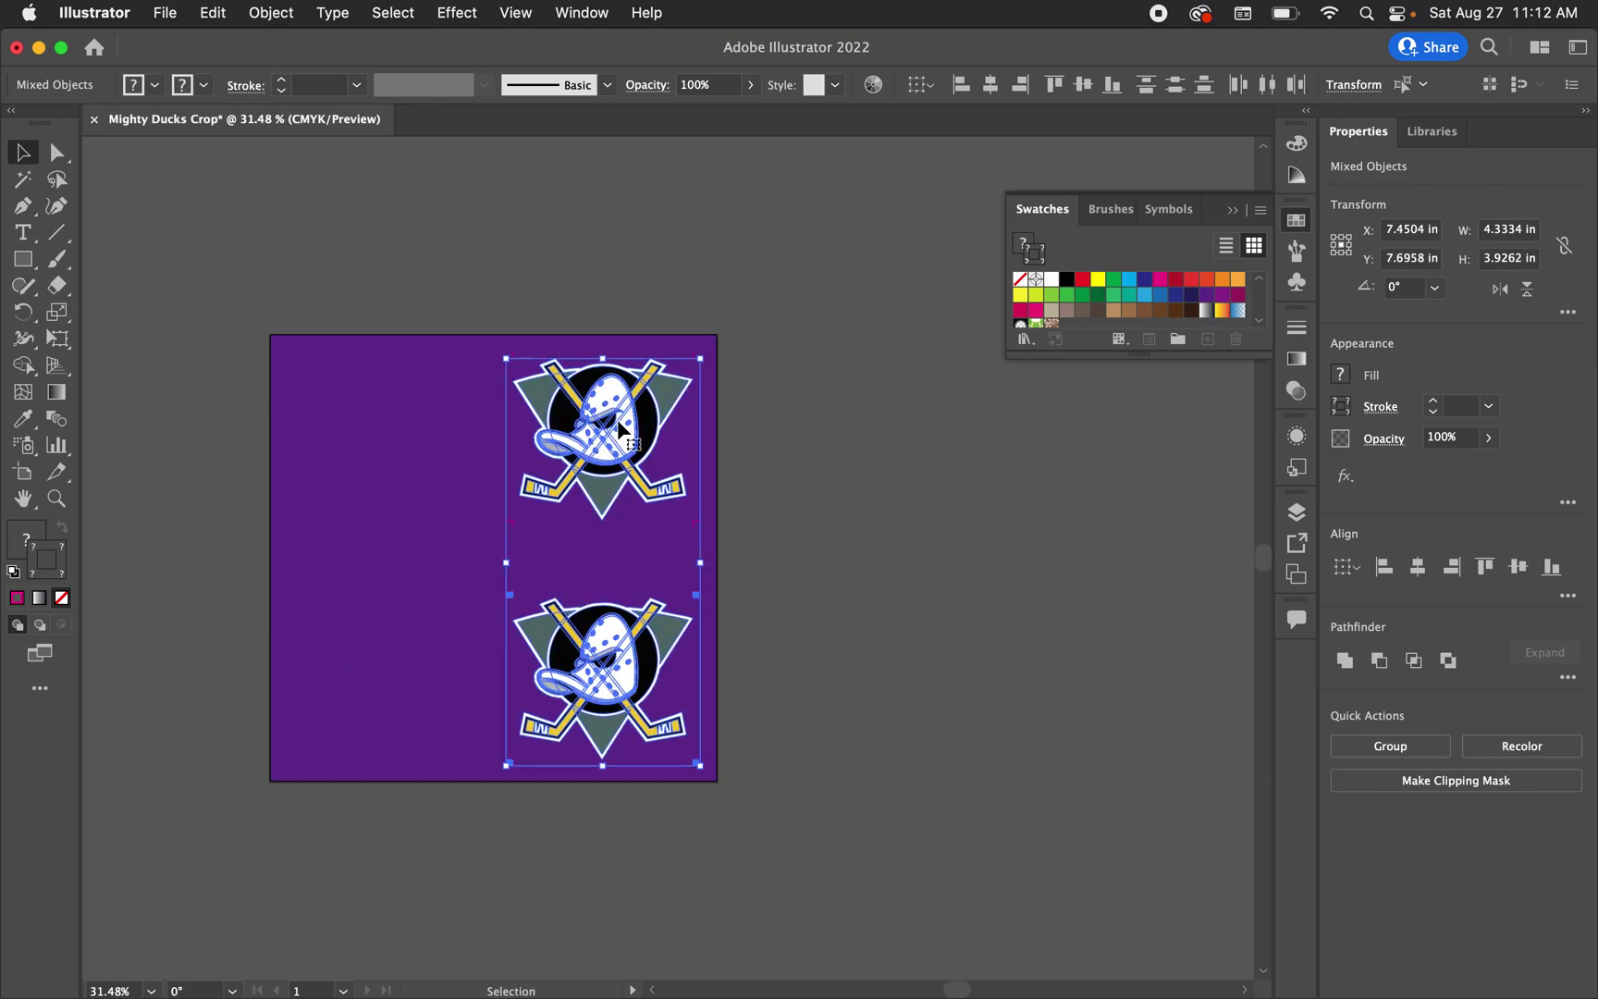
pyautogui.moveTo(555, 427); pyautogui.dragTo(349, 427)
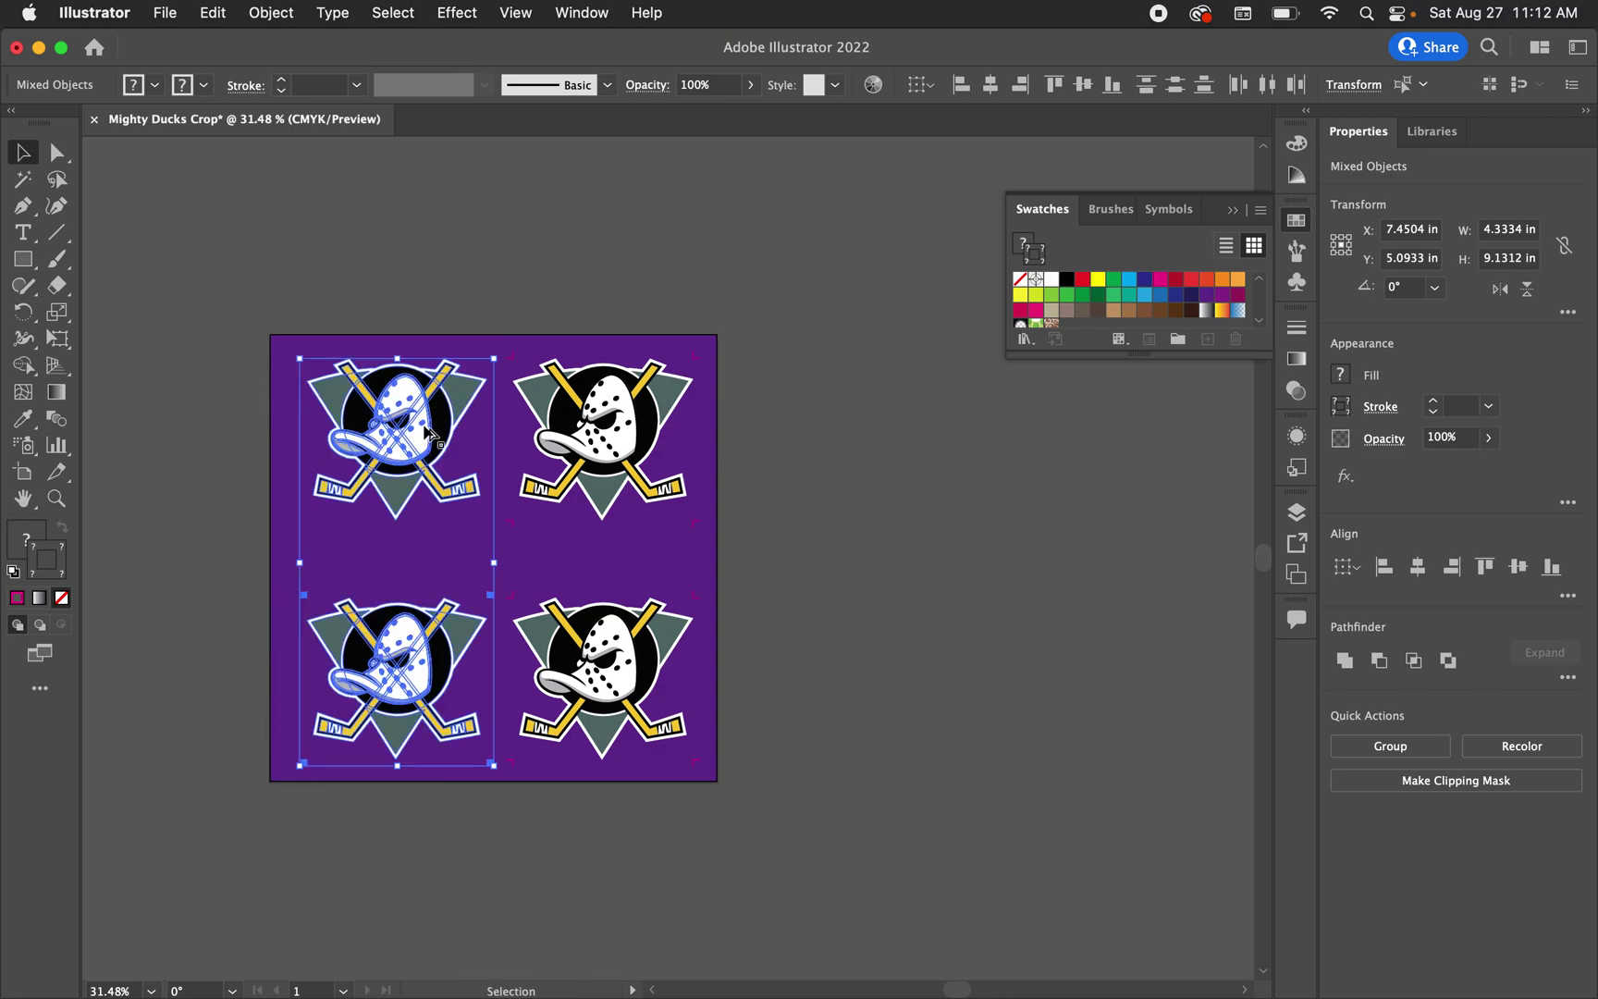
pyautogui.press('super+z')
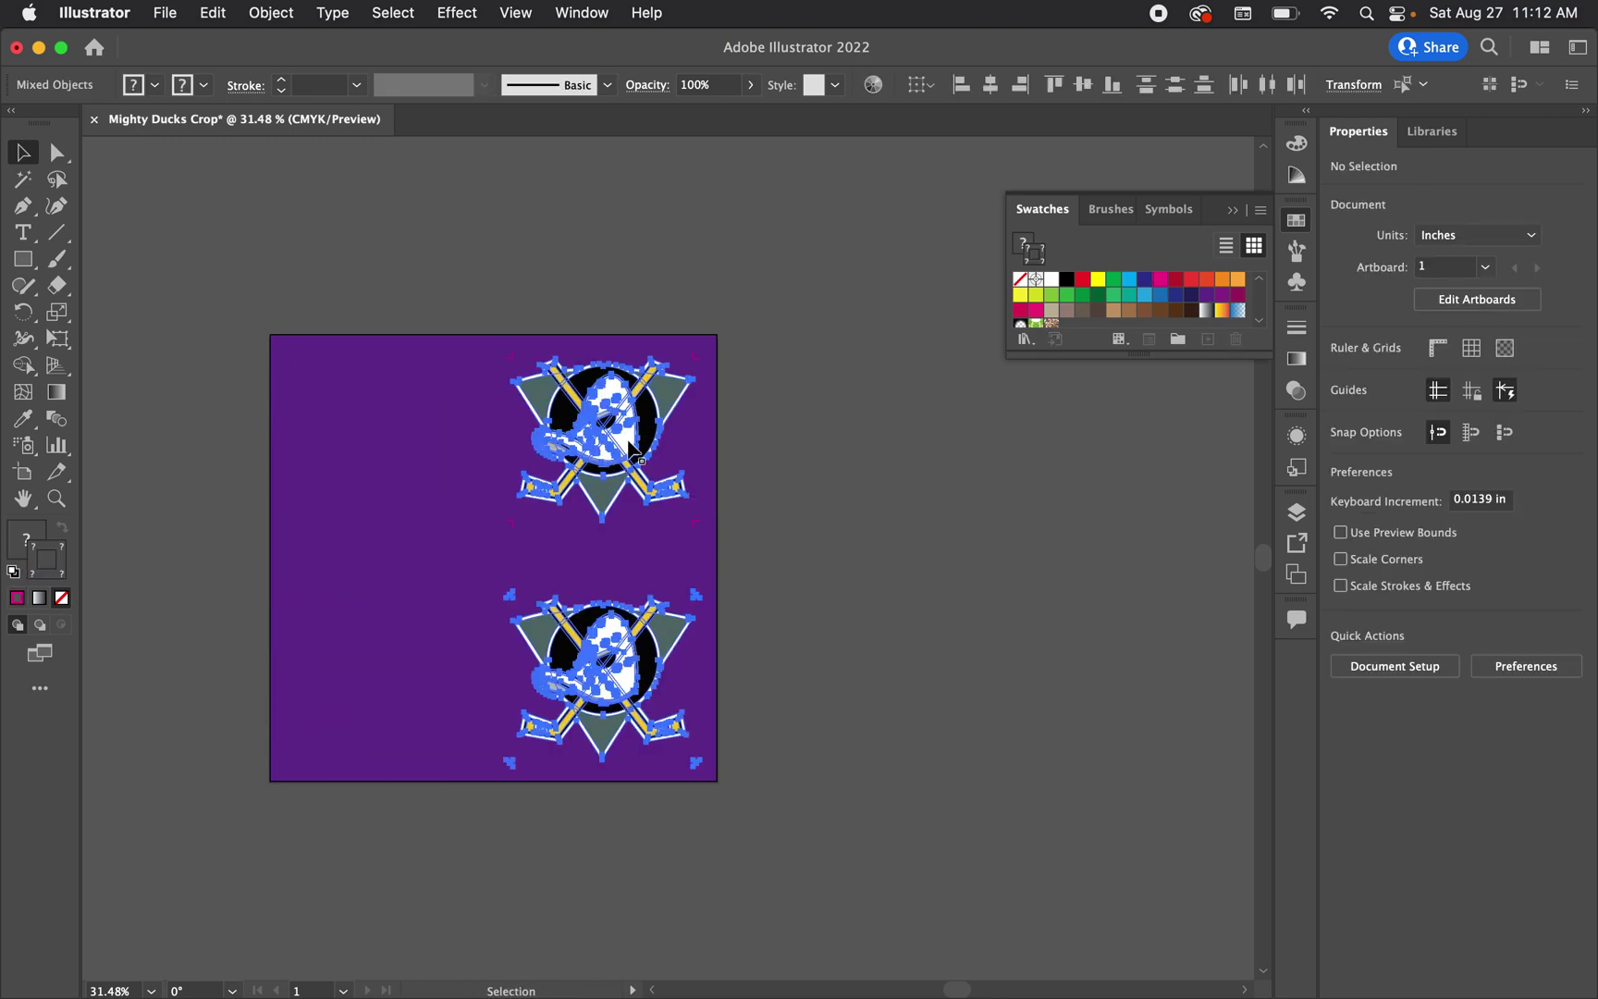
# Select both emblems with all their crop marks and copy them horizontally to the artboard's left half, making a two-by-two grid
pyautogui.click(774, 364)
pyautogui.moveTo(760, 340); pyautogui.dragTo(453, 795)
pyautogui.moveTo(599, 712); pyautogui.dragTo(357, 712)
pyautogui.click(781, 696)
# Fill the green triangle shapes of the upper-left emblem with magenta
pyautogui.scroll(3, 486, 642)
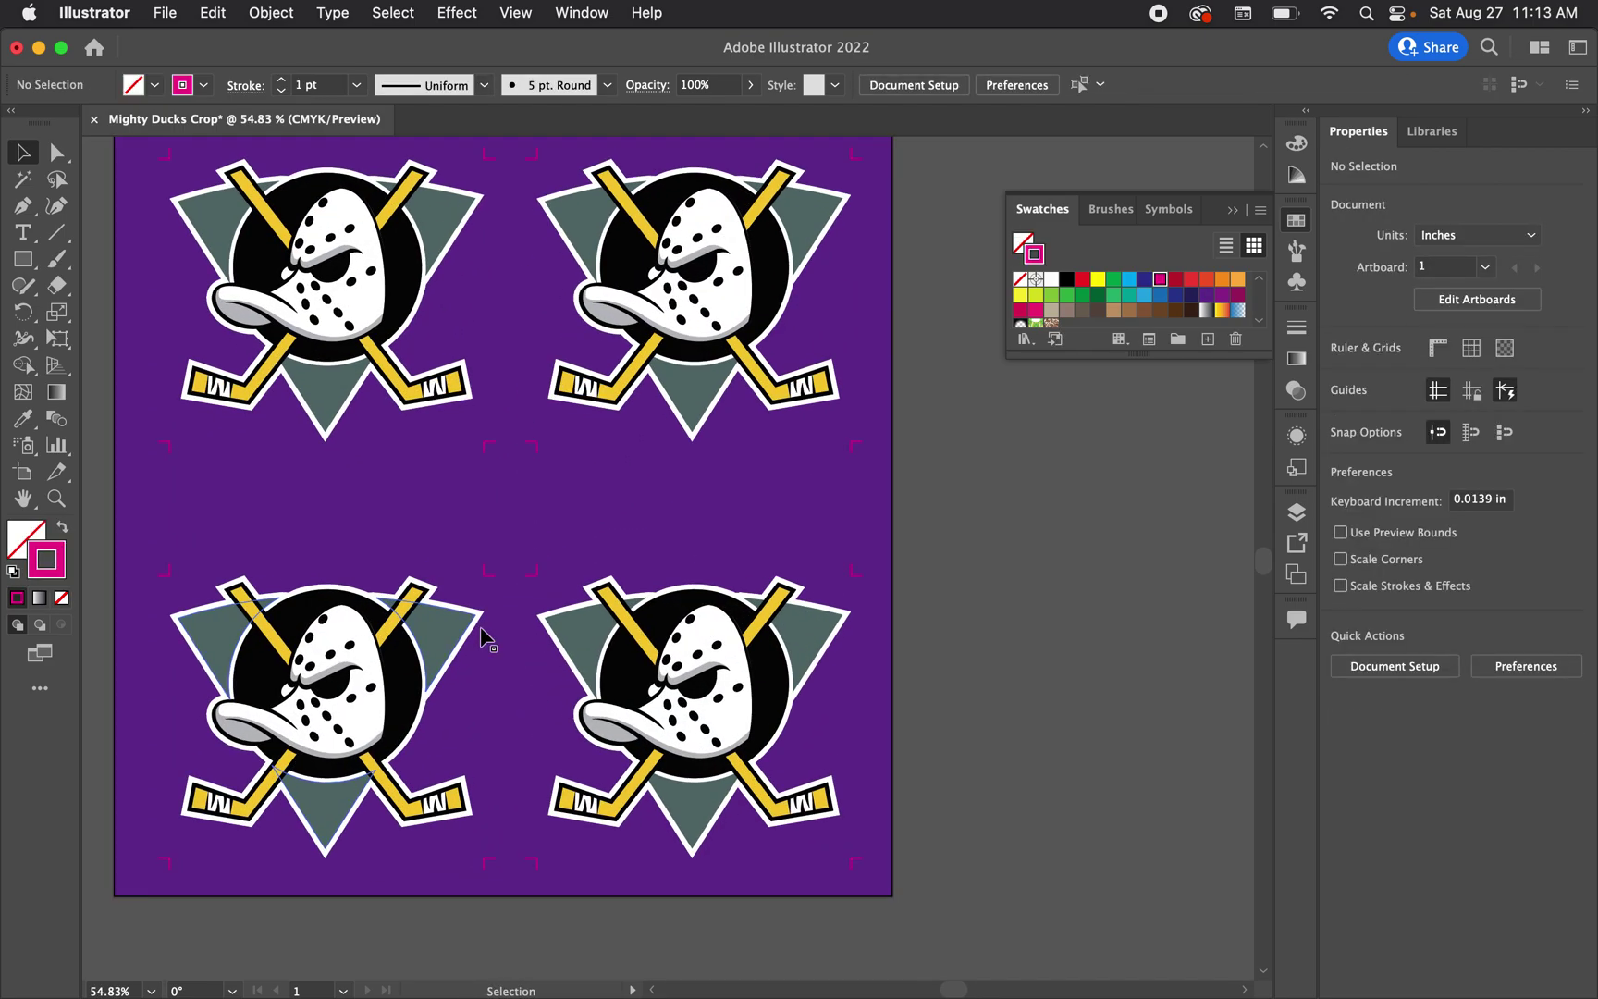
pyautogui.scroll(2, 423, 414)
pyautogui.scroll(1, 423, 413)
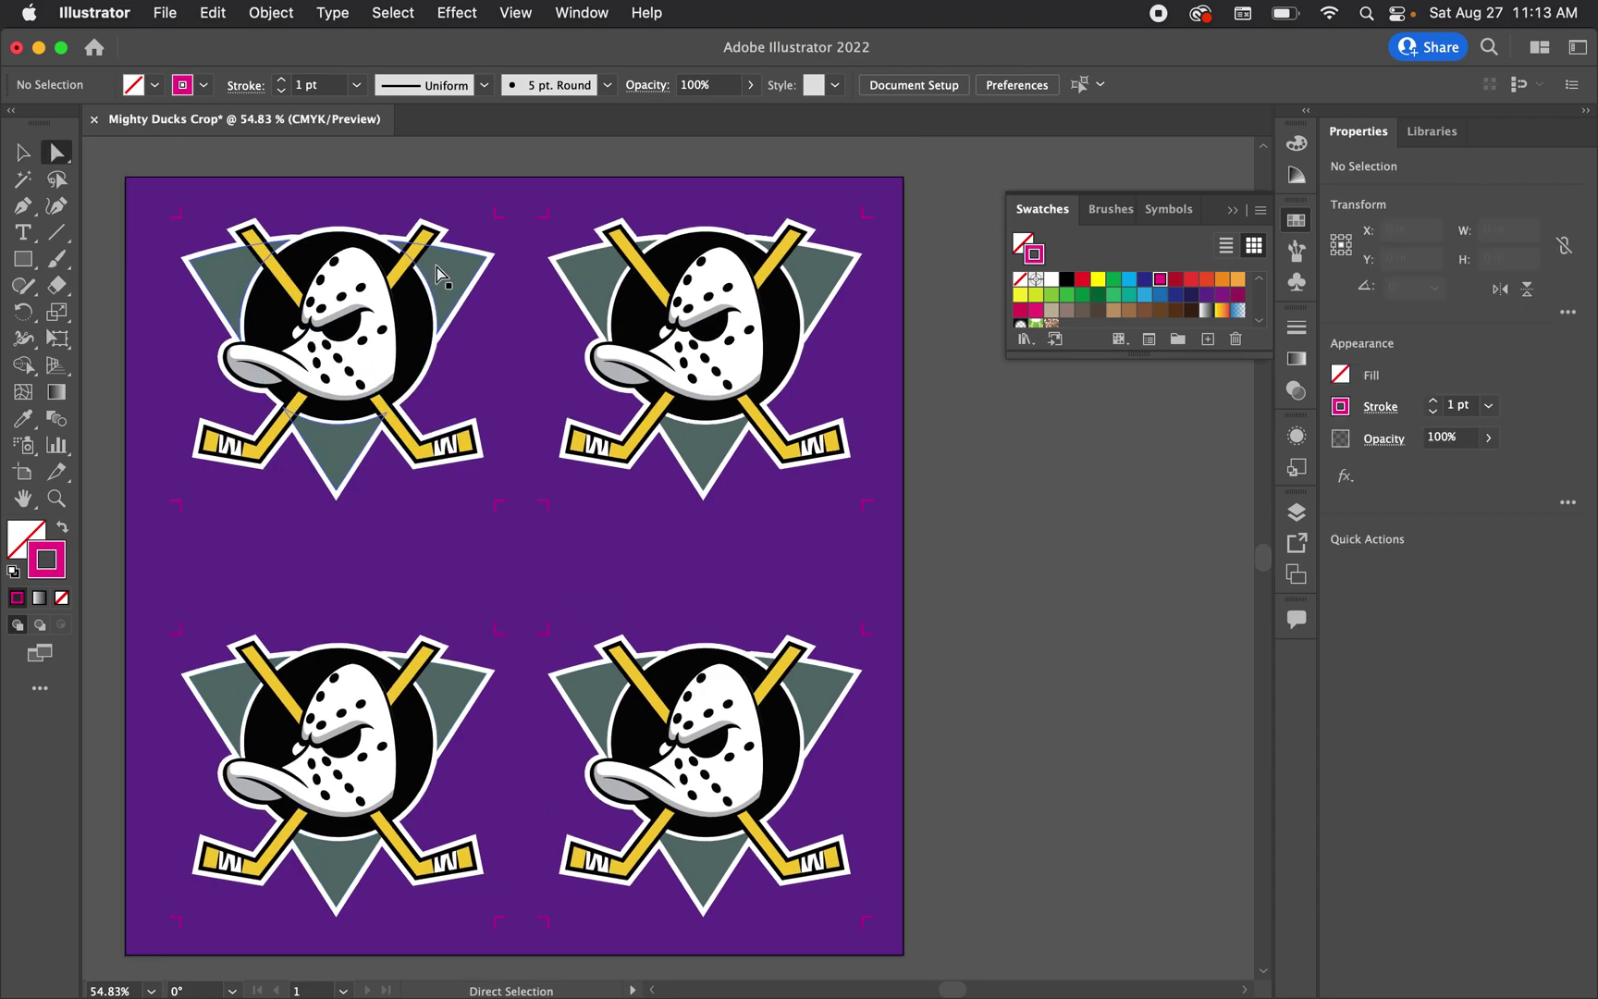
pyautogui.press('a')
pyautogui.click(449, 277)
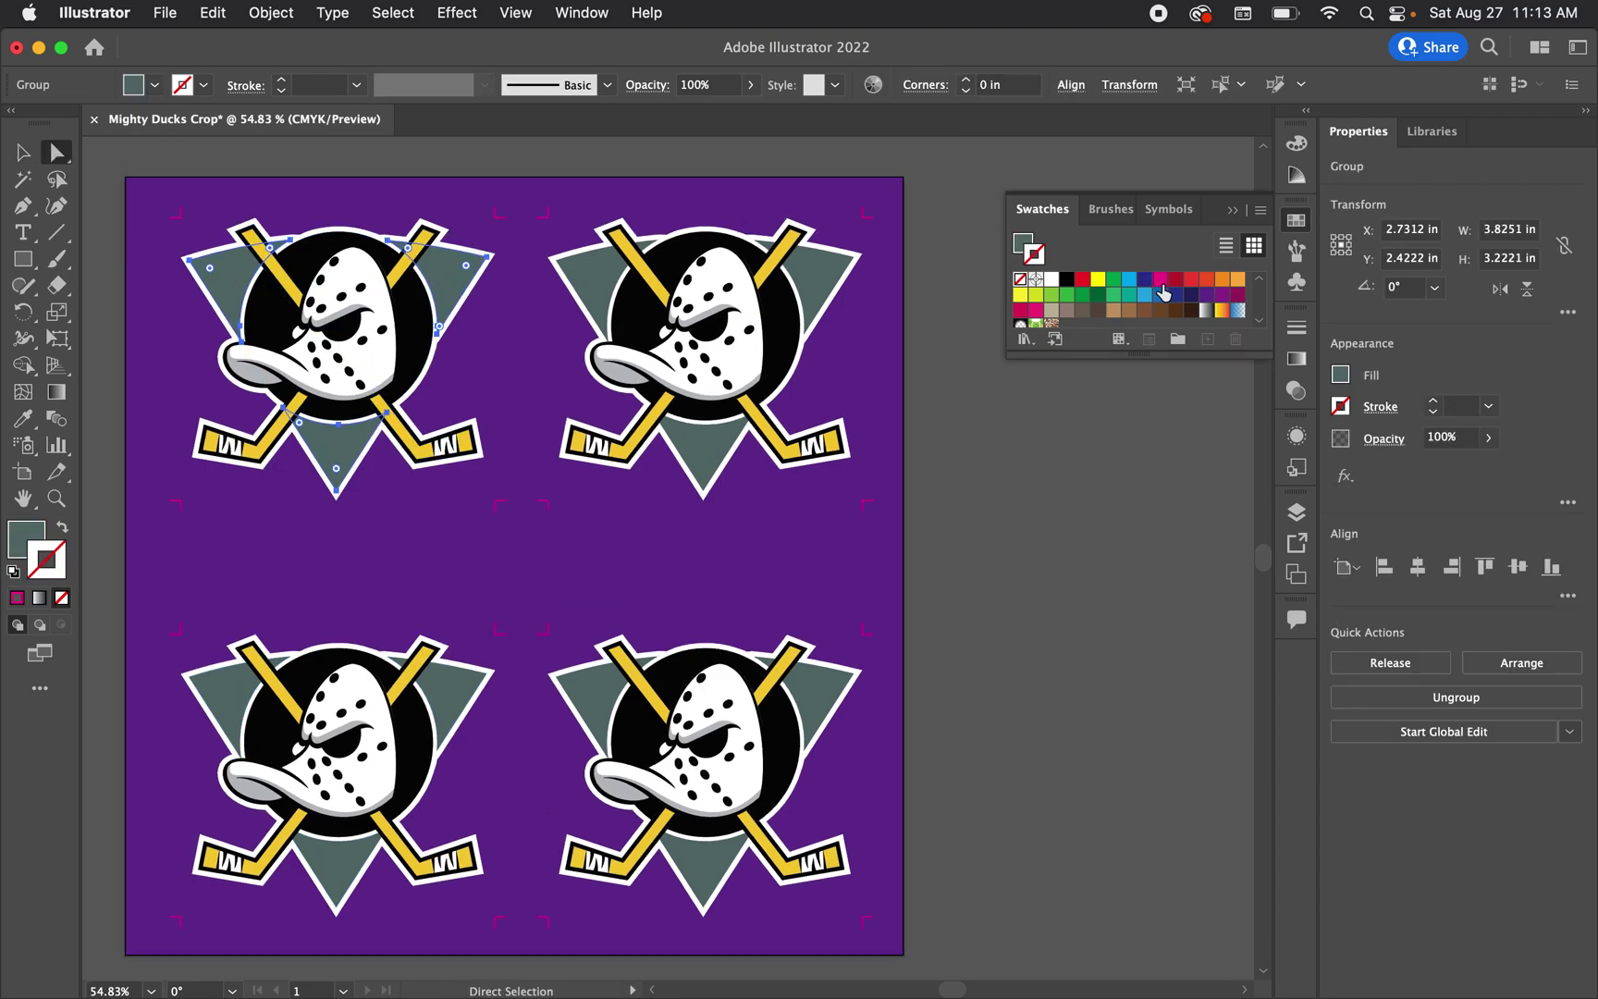
pyautogui.click(1022, 244)
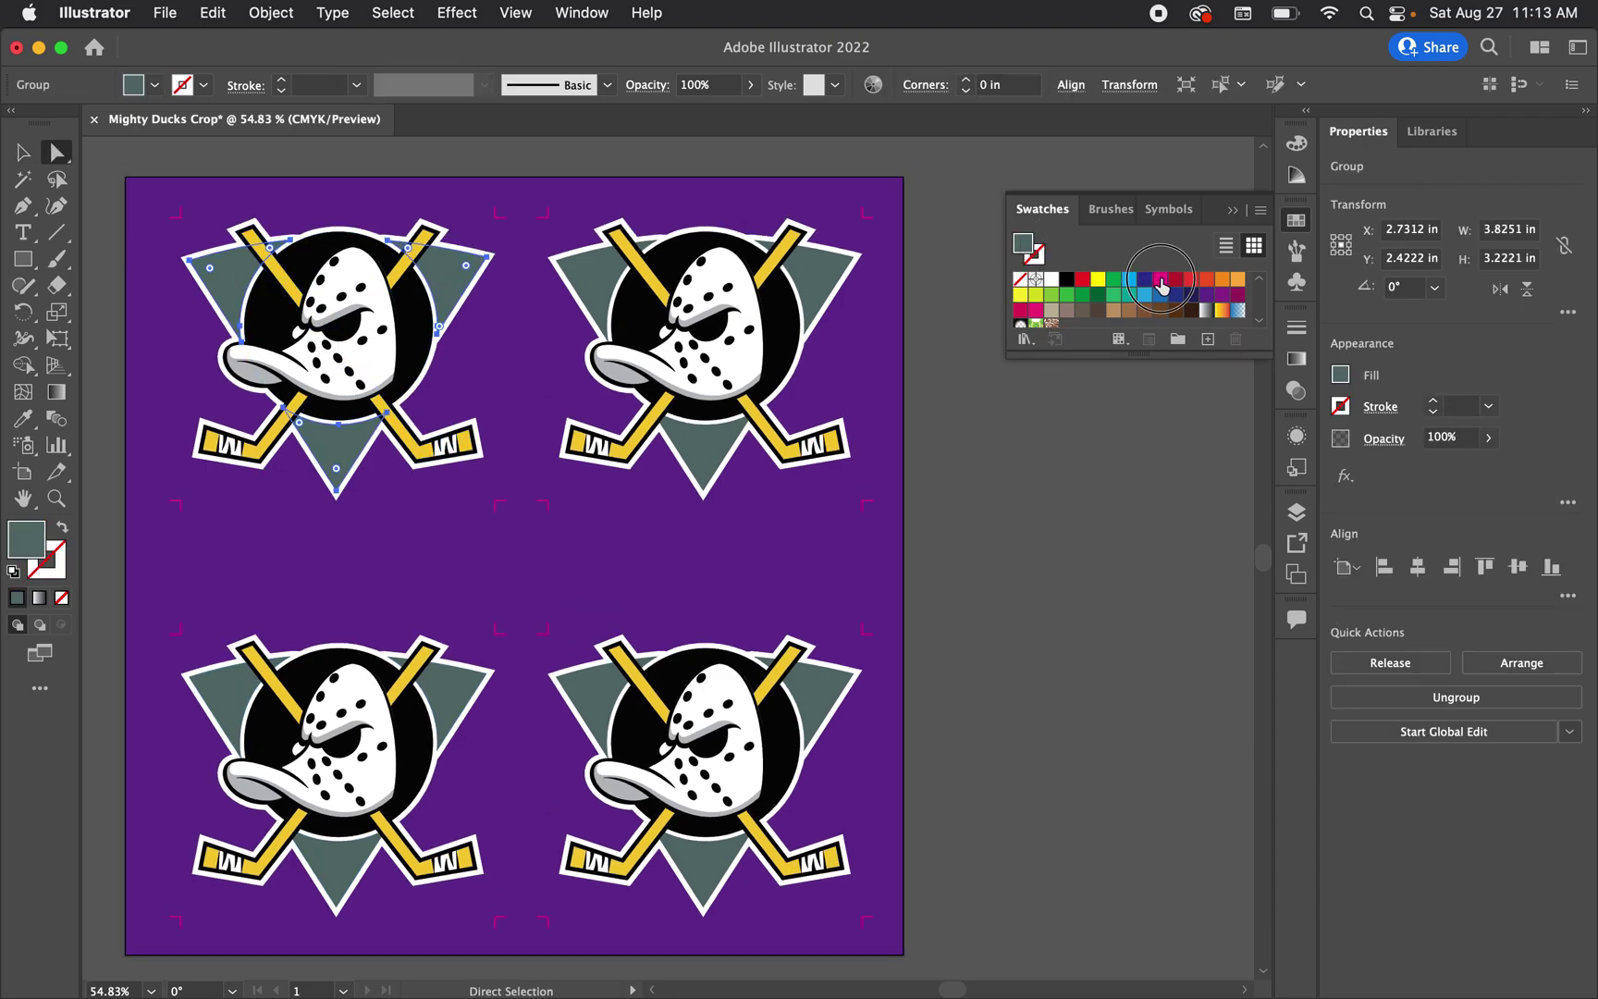
pyautogui.click(1160, 281)
# Fill the lower-right emblem's triangle shapes with orange and the lower-left emblem's with red, and deselect
pyautogui.click(683, 695)
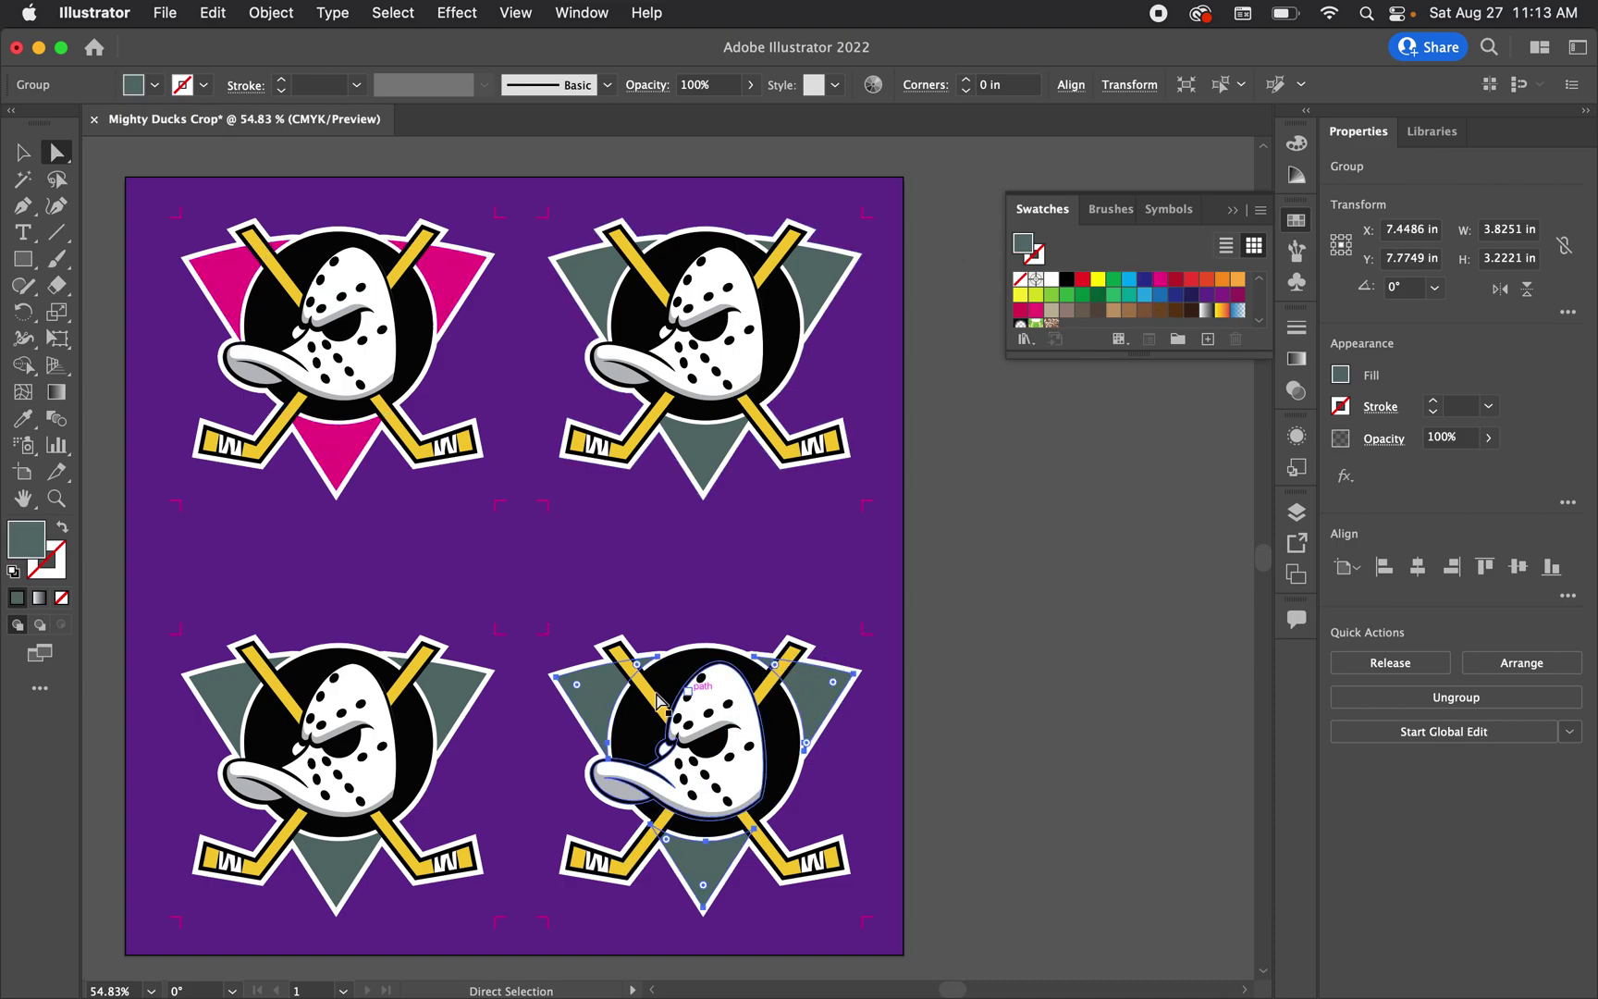
pyautogui.click(1223, 280)
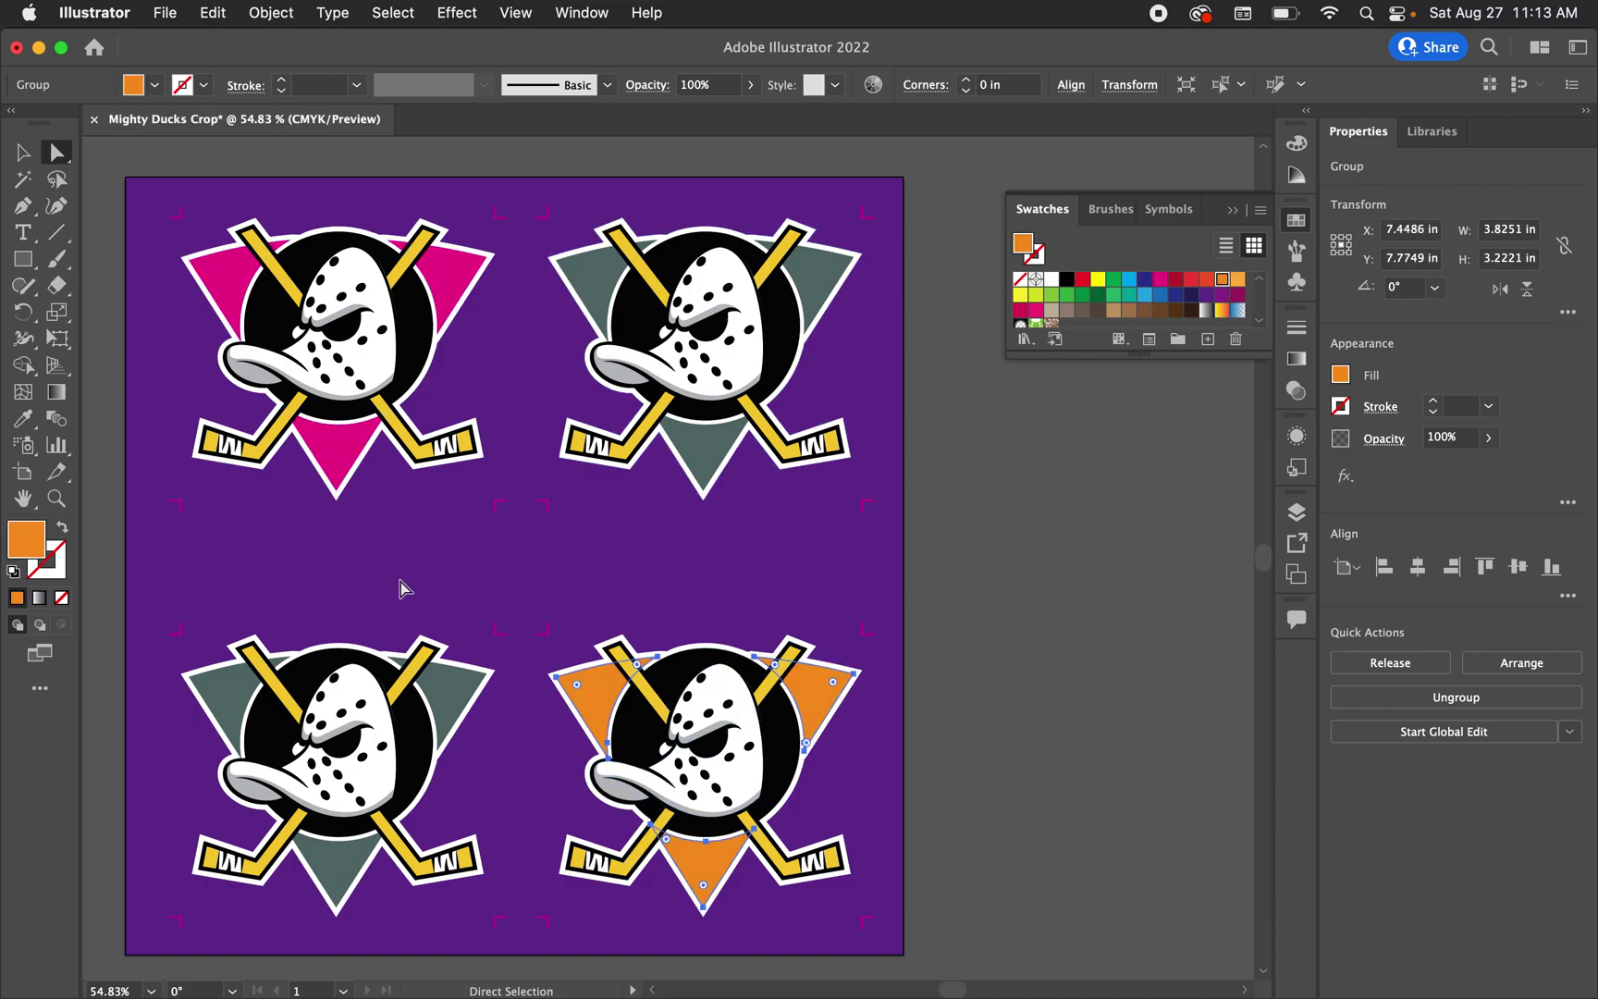
pyautogui.click(469, 686)
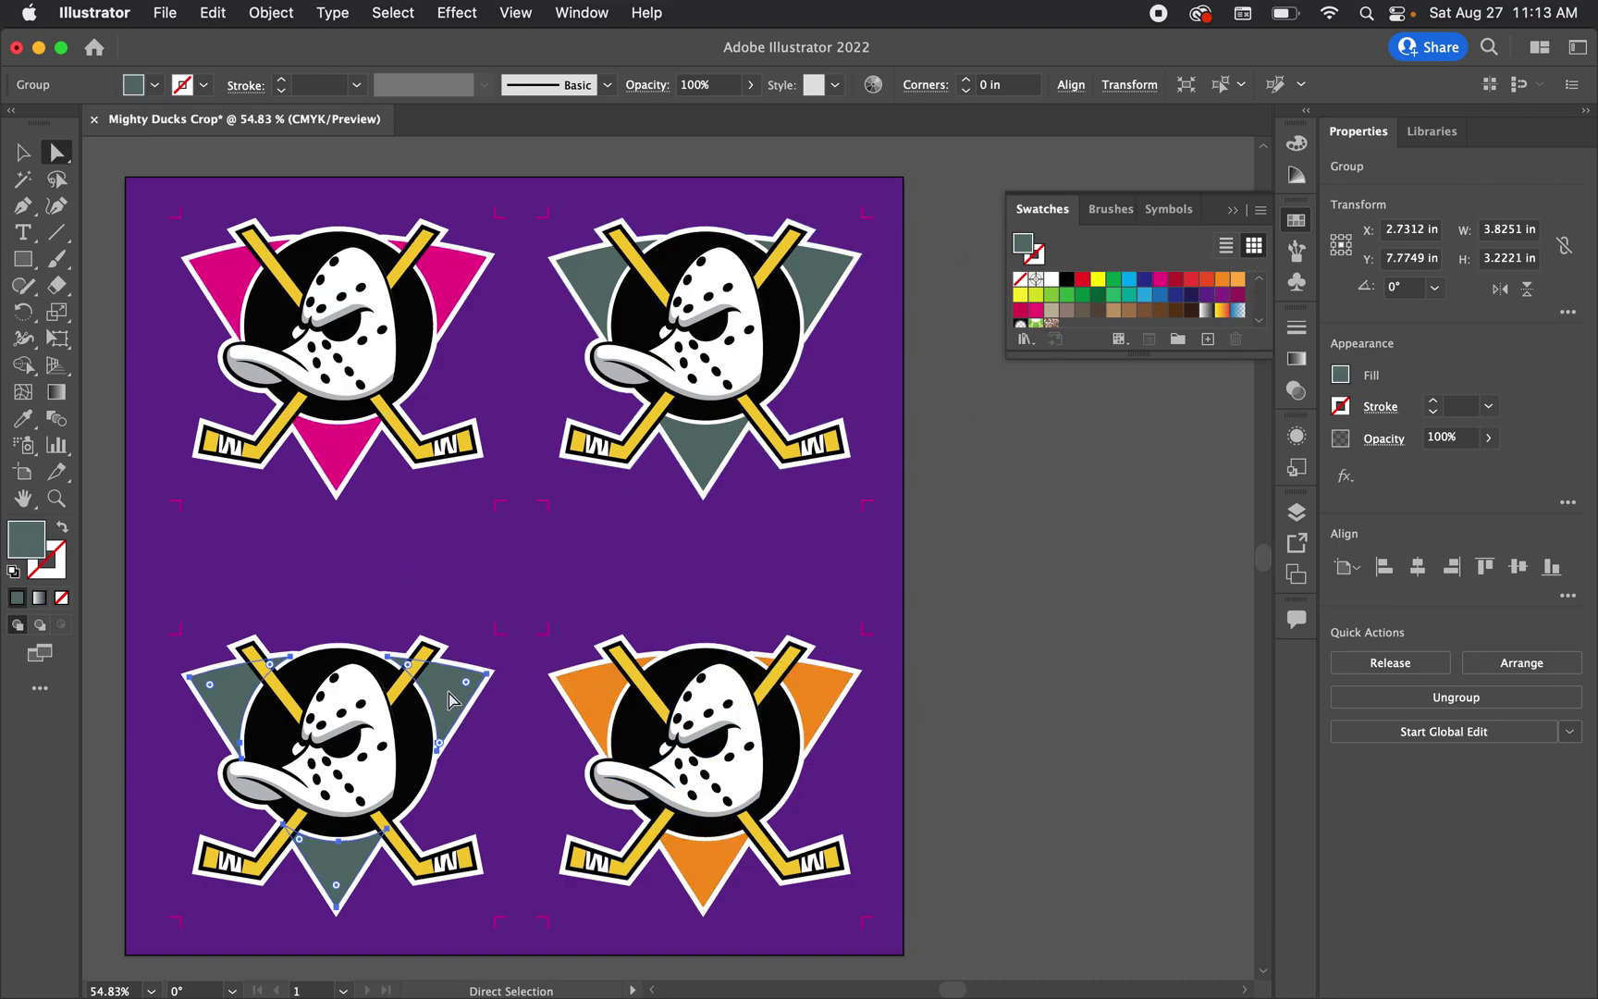
pyautogui.click(1079, 285)
pyautogui.click(1044, 510)
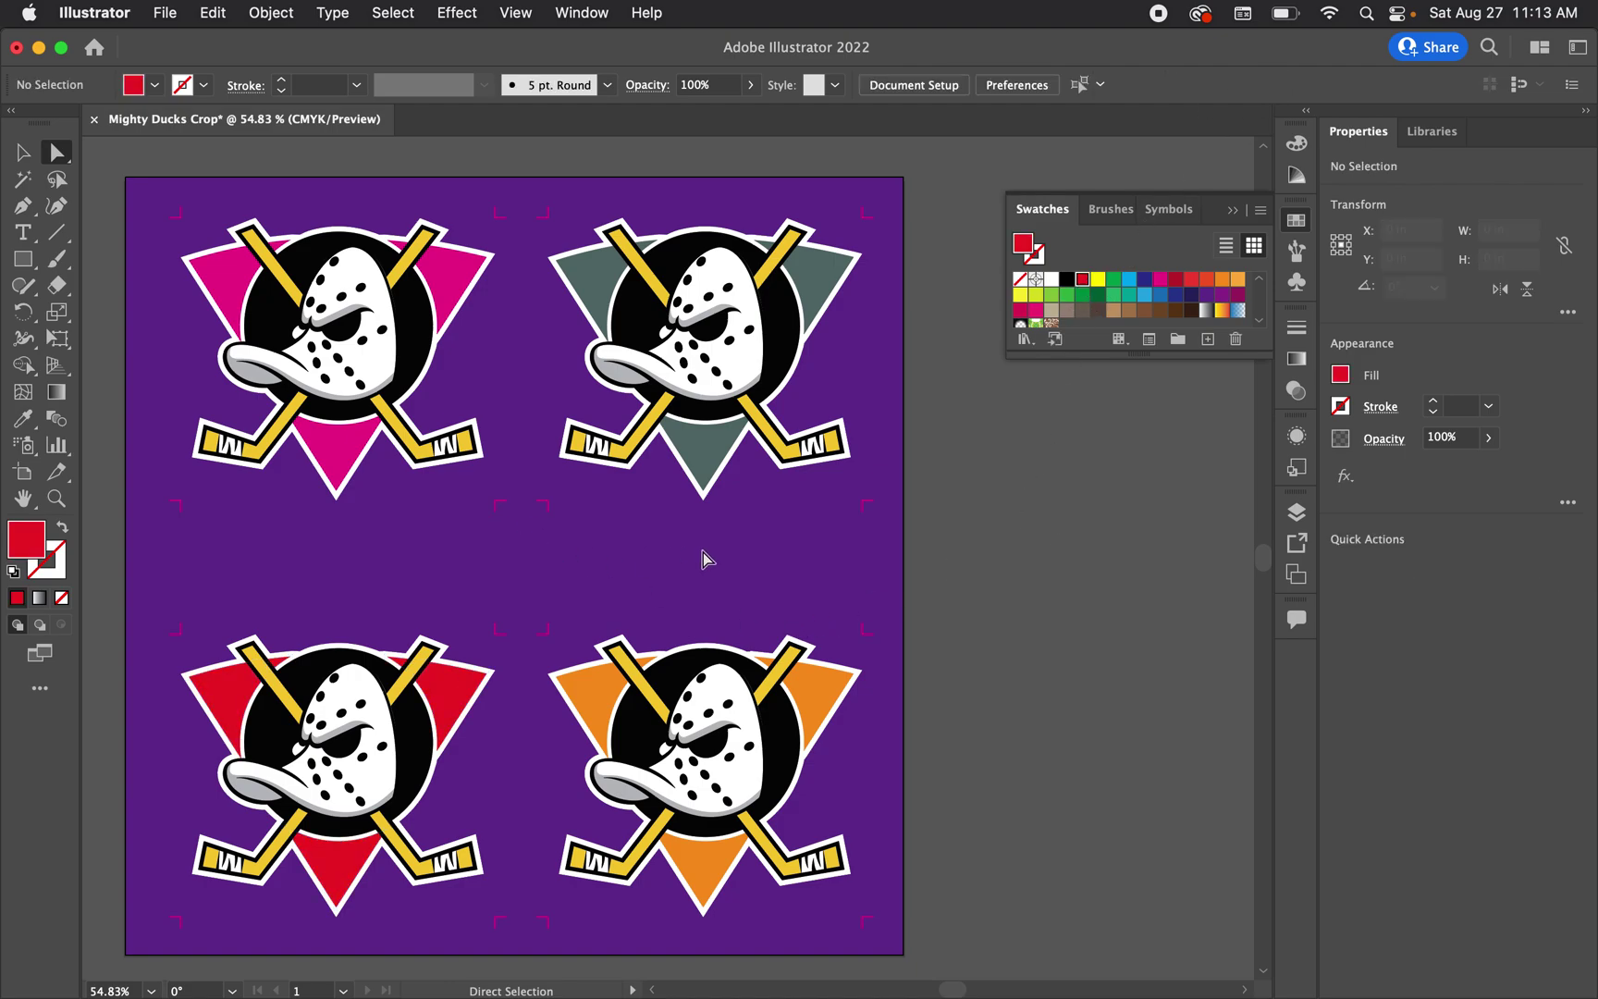
# Show the document's layer list
pyautogui.click(1297, 508)
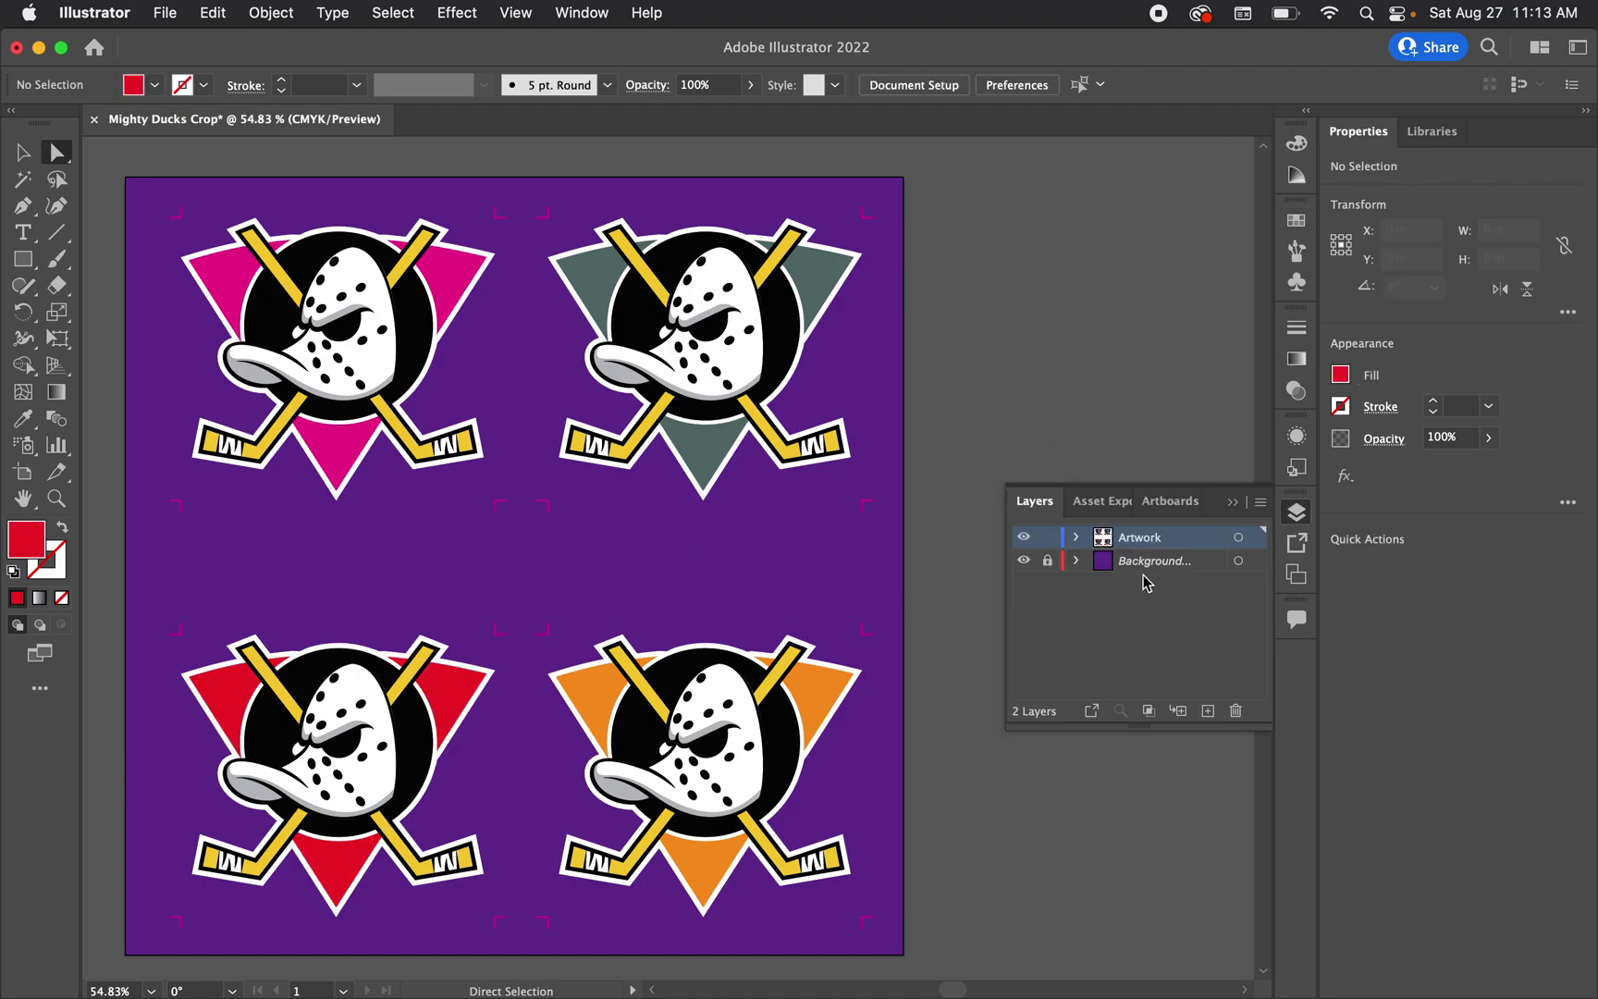